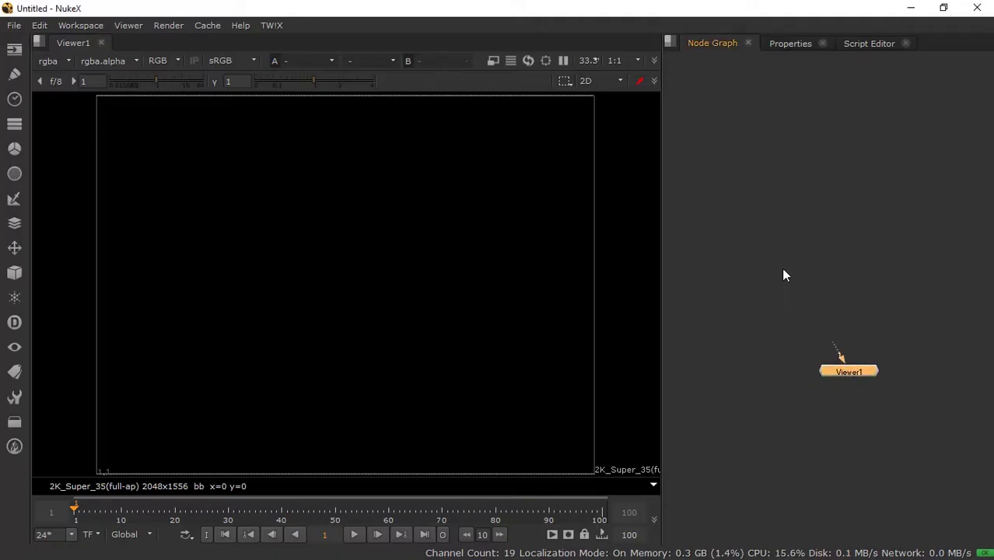
# - Read in the mailbox_bg_v01.####.png sequence, frames 0–201, from D:/exfiles/mailbox
pyautogui.click(784, 272)
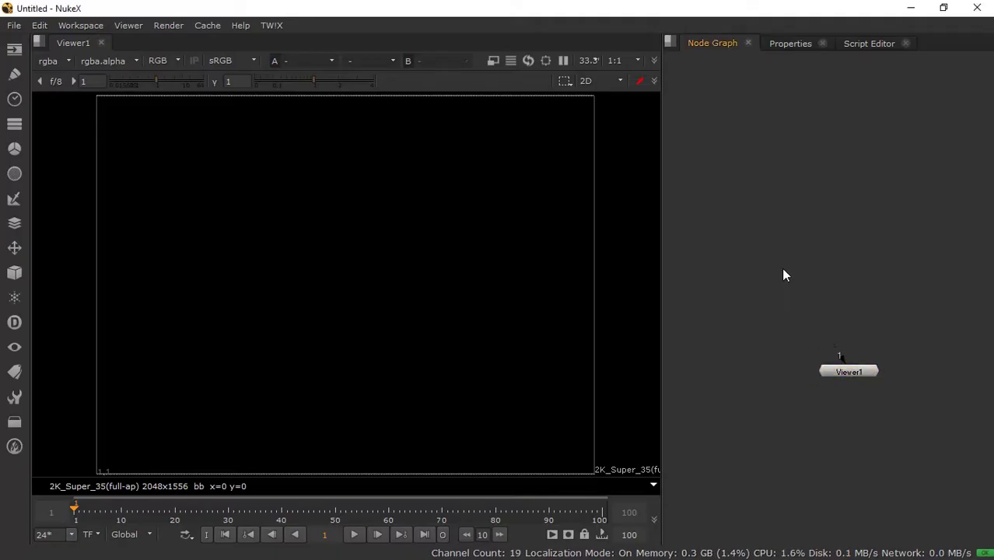
pyautogui.press('r')
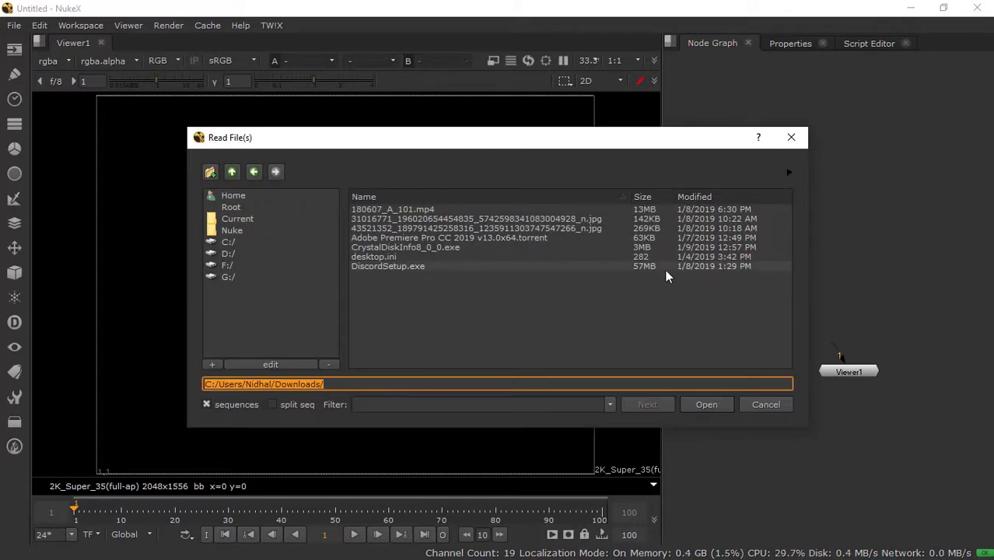
pyautogui.click(238, 254)
pyautogui.write('e')
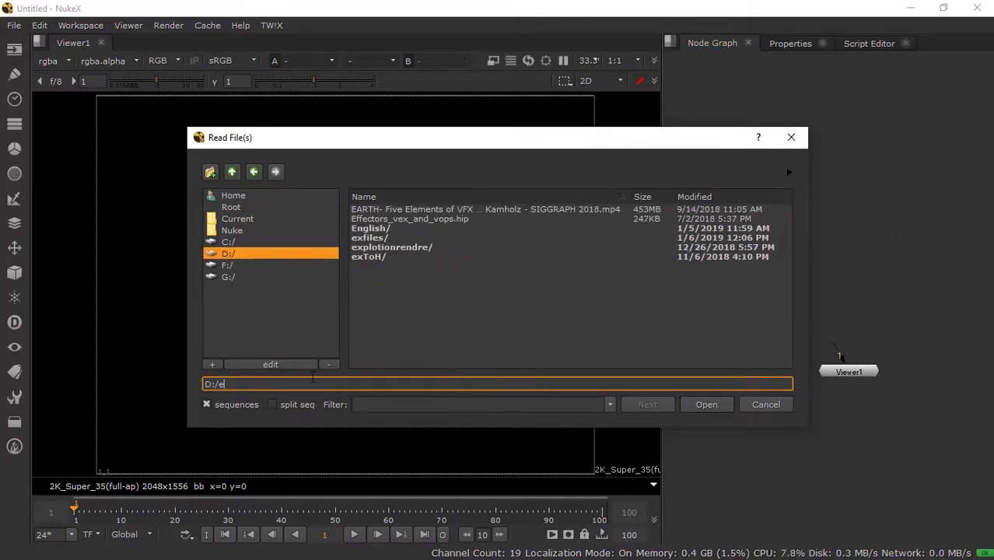
pyautogui.doubleClick(393, 238)
pyautogui.click(417, 210)
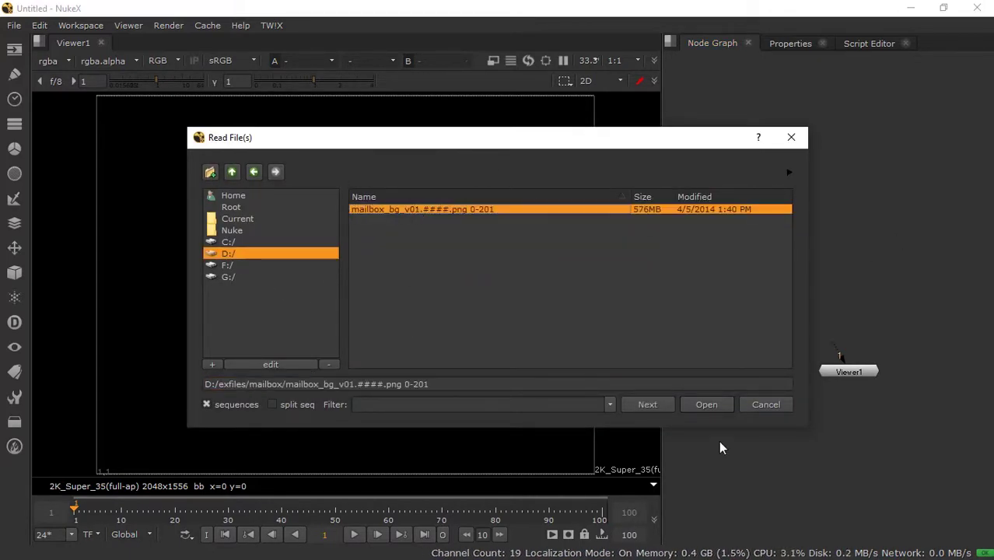
pyautogui.click(707, 406)
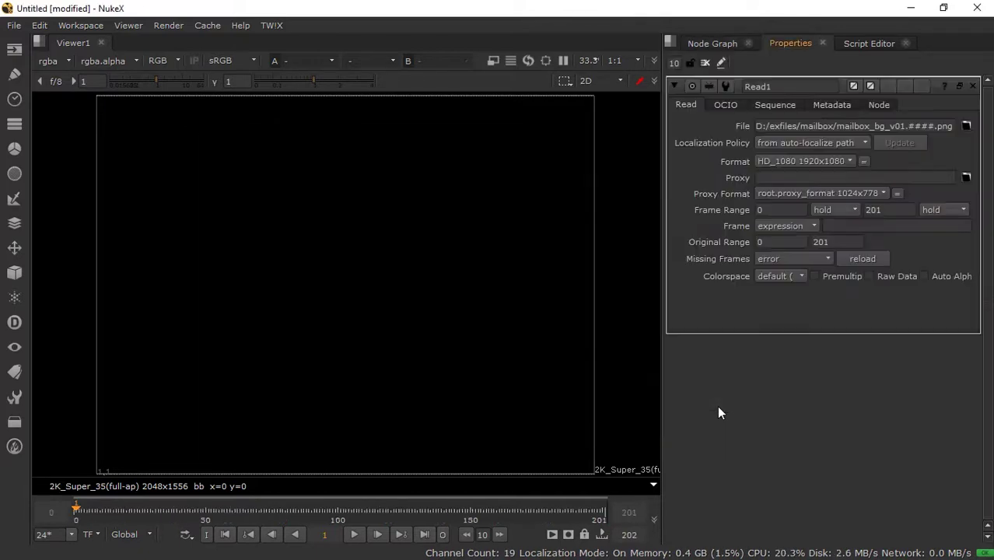
# - Wire Read1 to Viewer1 and play the street plate, stopping at frame 29
pyautogui.click(700, 46)
pyautogui.moveTo(787, 284)
pyautogui.mouseDown()
pyautogui.moveTo(822, 218)
pyautogui.moveTo(831, 234)
pyautogui.mouseUp()
pyautogui.press('1')
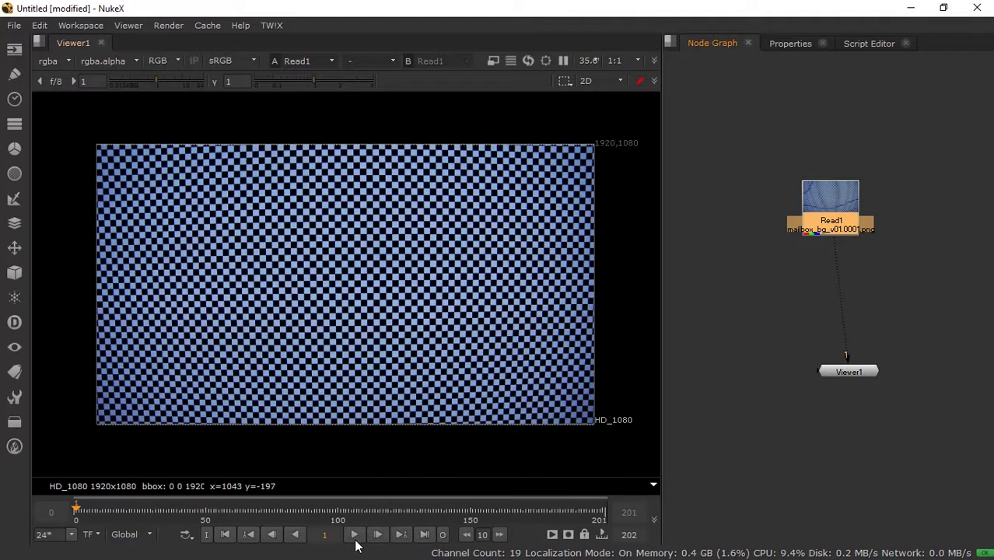
pyautogui.click(354, 535)
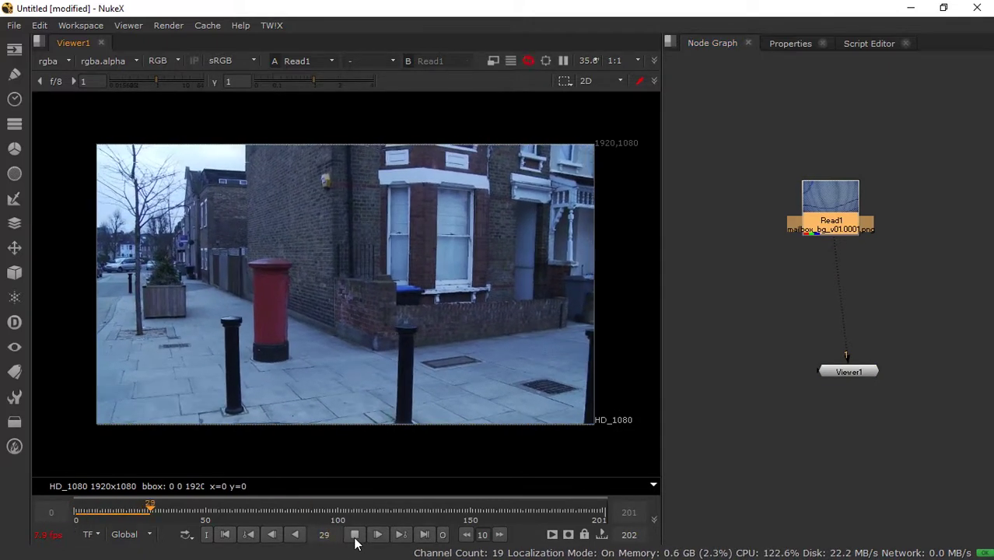
pyautogui.click(354, 535)
# - Tidy the node graph, moving Read1 higher and Viewer1 lower
pyautogui.moveTo(830, 220); pyautogui.dragTo(832, 177)
pyautogui.click(765, 255)
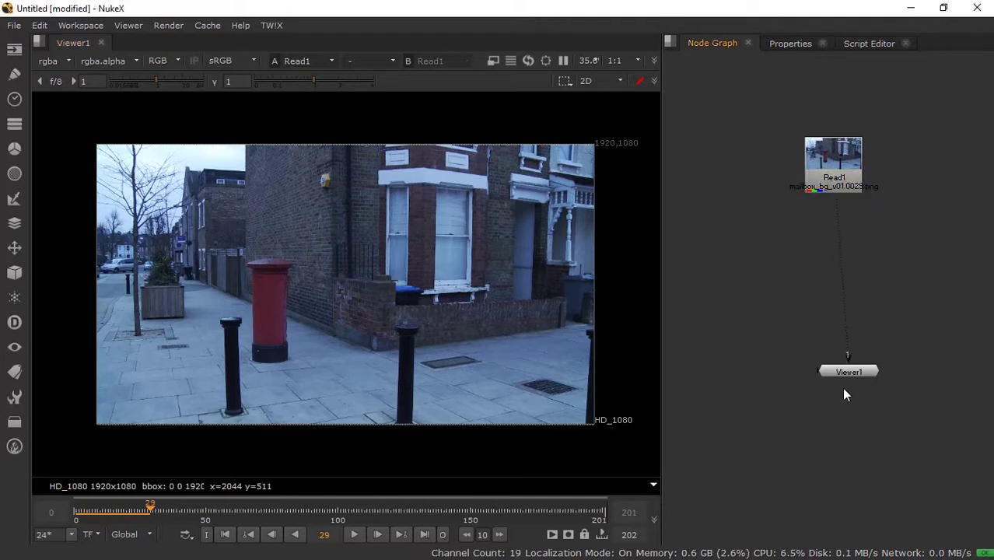
pyautogui.moveTo(847, 372); pyautogui.dragTo(833, 398)
pyautogui.click(781, 298)
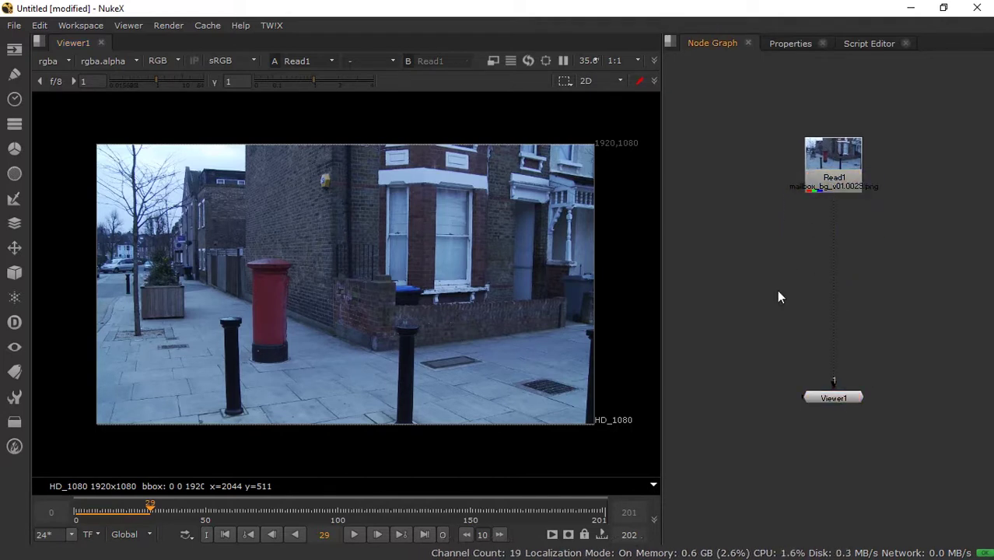
pyautogui.press('Tab')
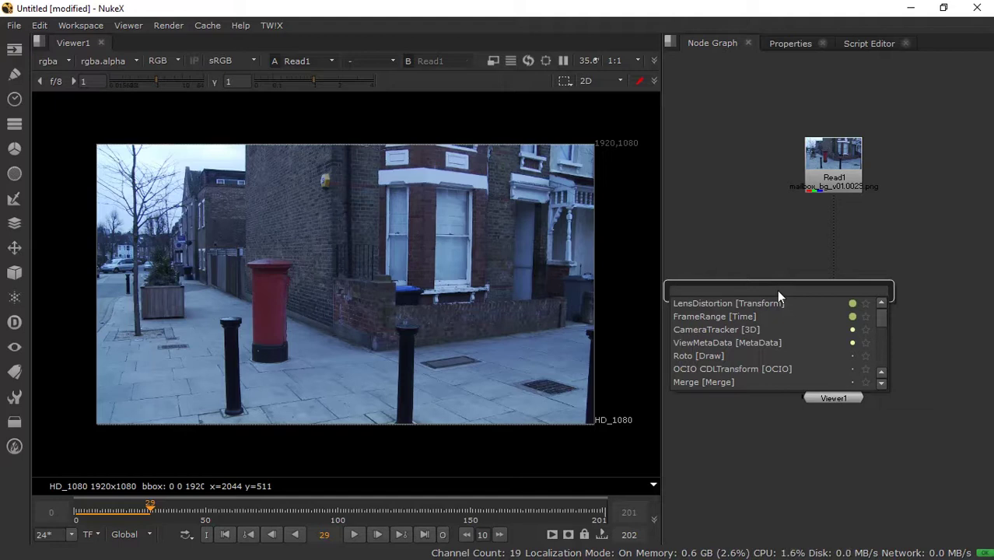
# - Insert a FrameRange node between Read1 and Viewer1
pyautogui.write('fram')
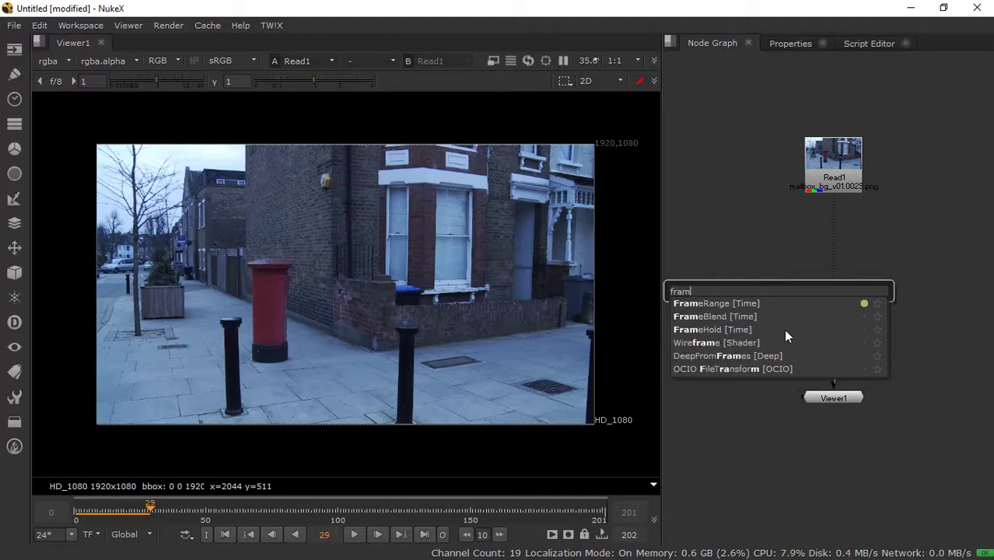
pyautogui.click(759, 306)
pyautogui.click(728, 43)
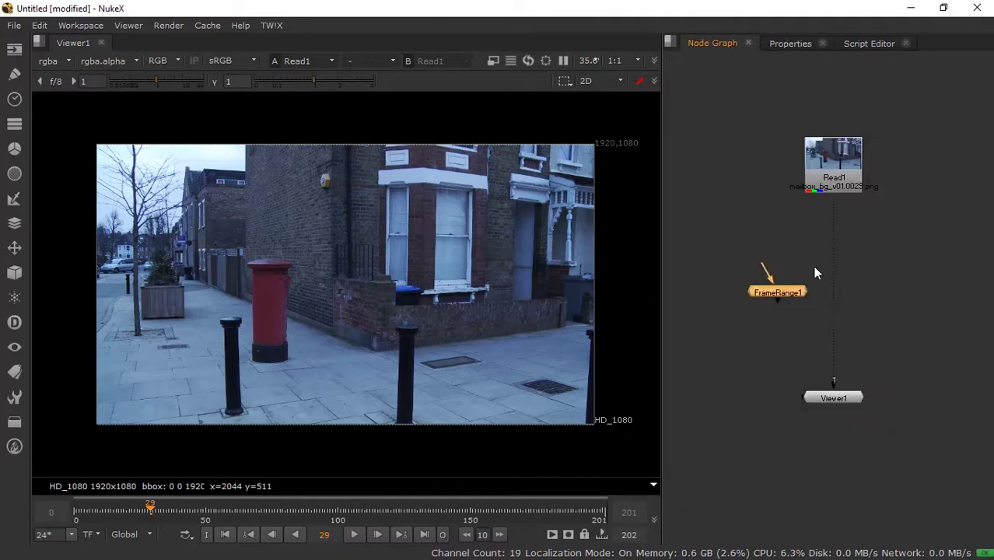
pyautogui.click(836, 234)
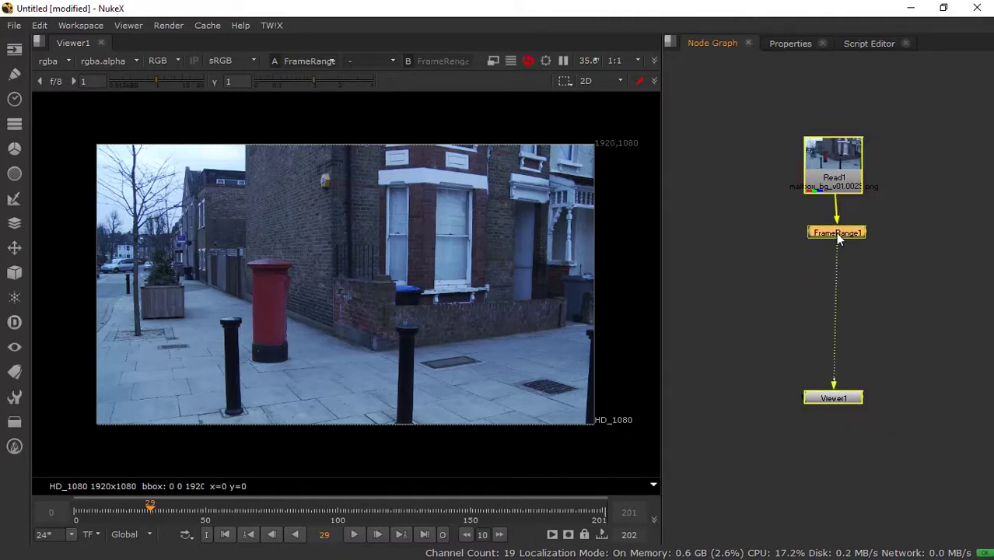
# - Set FrameRange1's frame range to 2 through 47
pyautogui.doubleClick(836, 234)
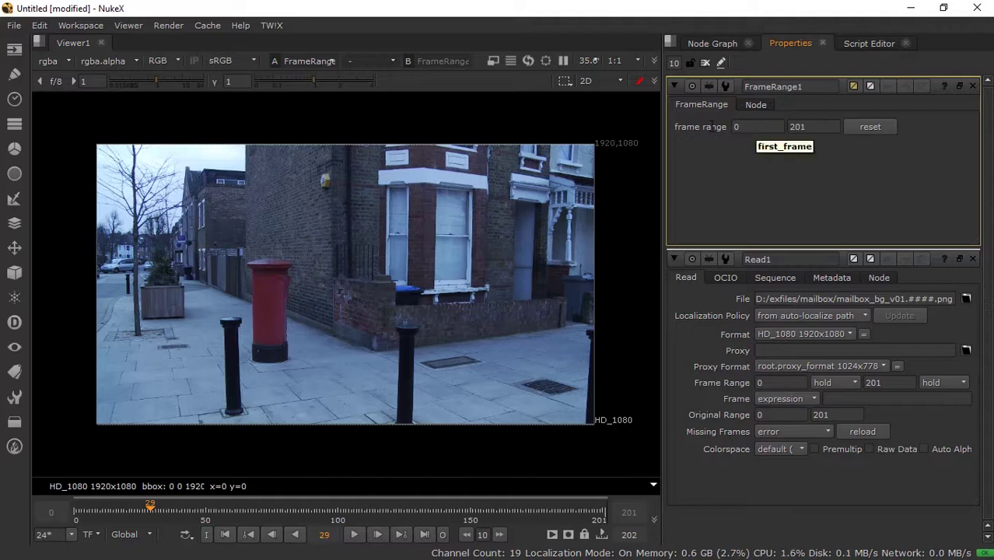
pyautogui.doubleClick(758, 127)
pyautogui.write('2')
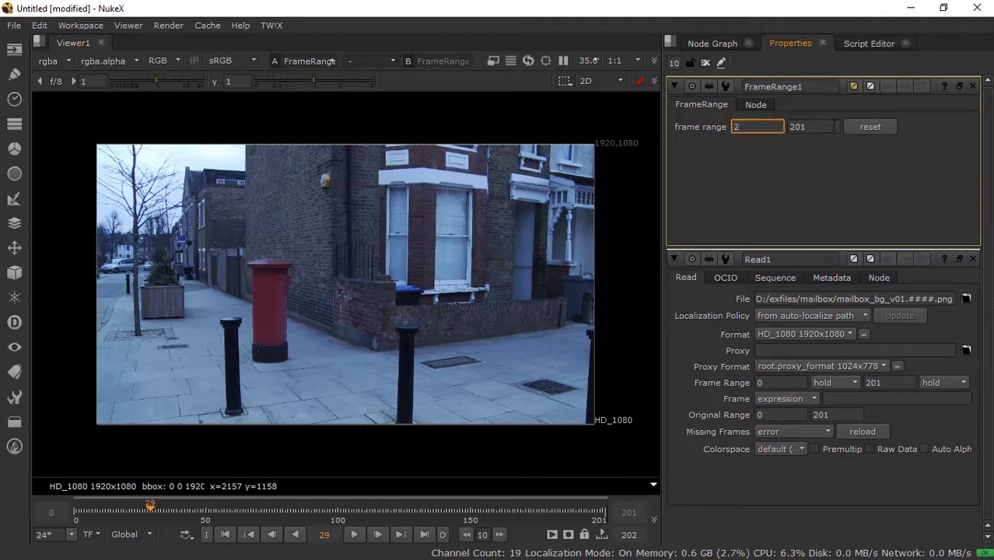
pyautogui.press('Tab')
pyautogui.write('47')
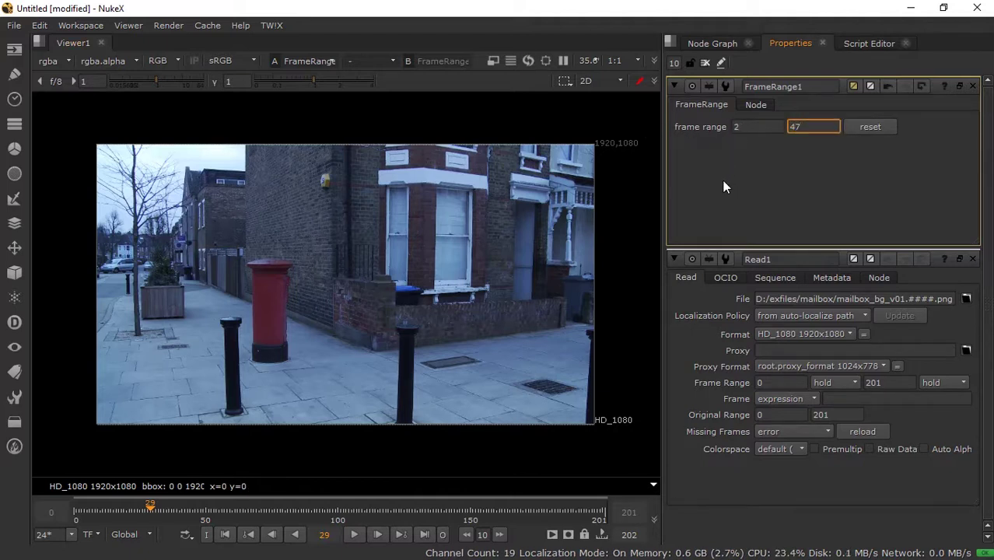
pyautogui.click(712, 44)
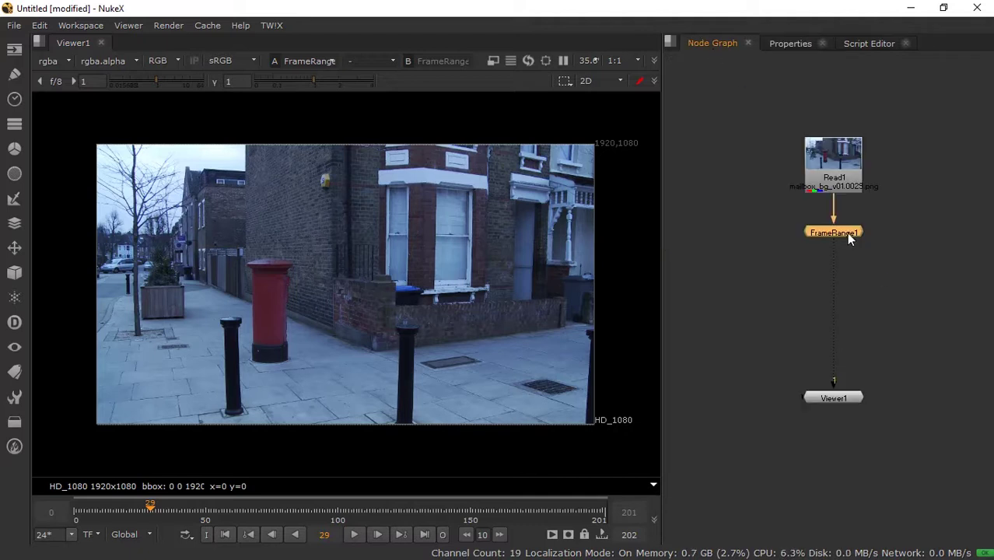
pyautogui.press('1')
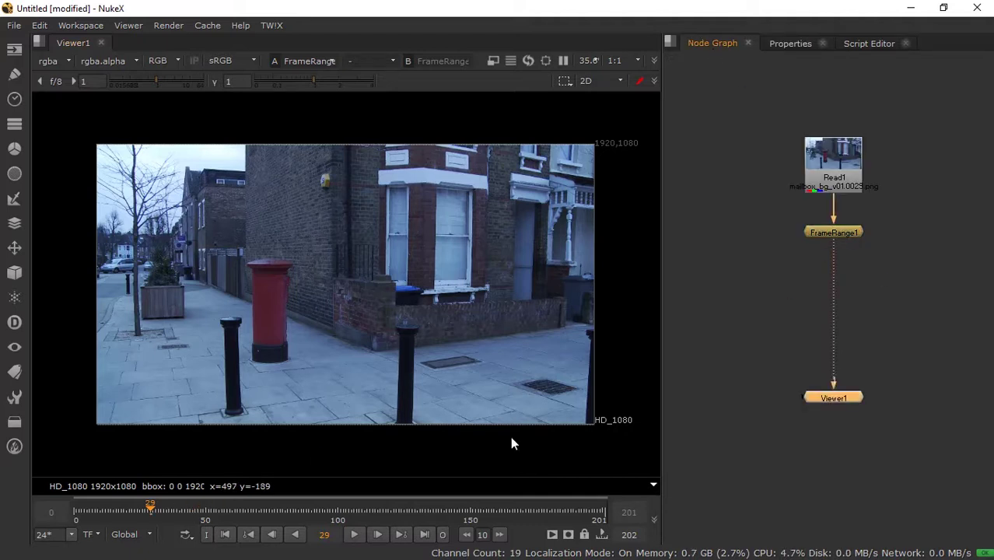
pyautogui.click(779, 290)
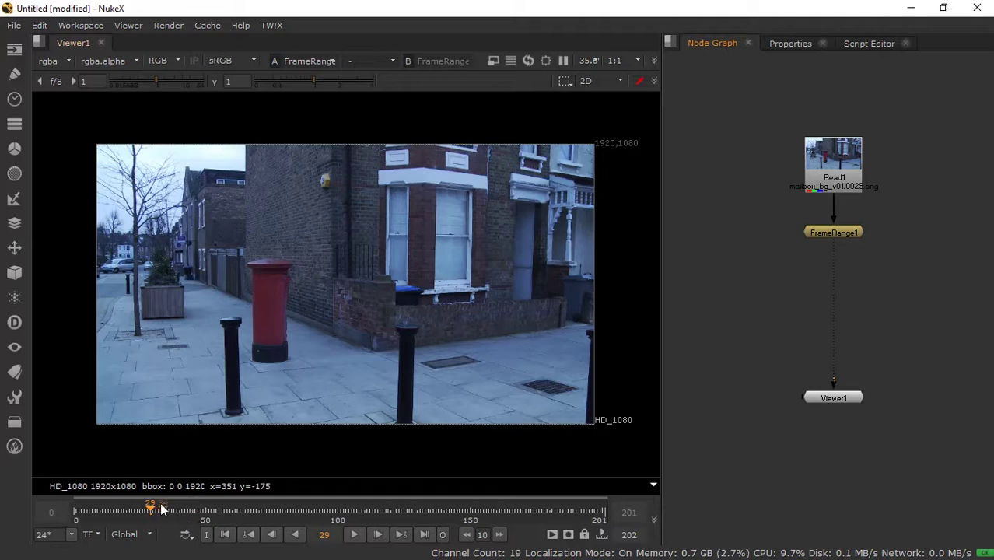
# - Check the slate at frame 0, then set the project's last frame to 47
pyautogui.moveTo(160, 503); pyautogui.dragTo(74, 511)
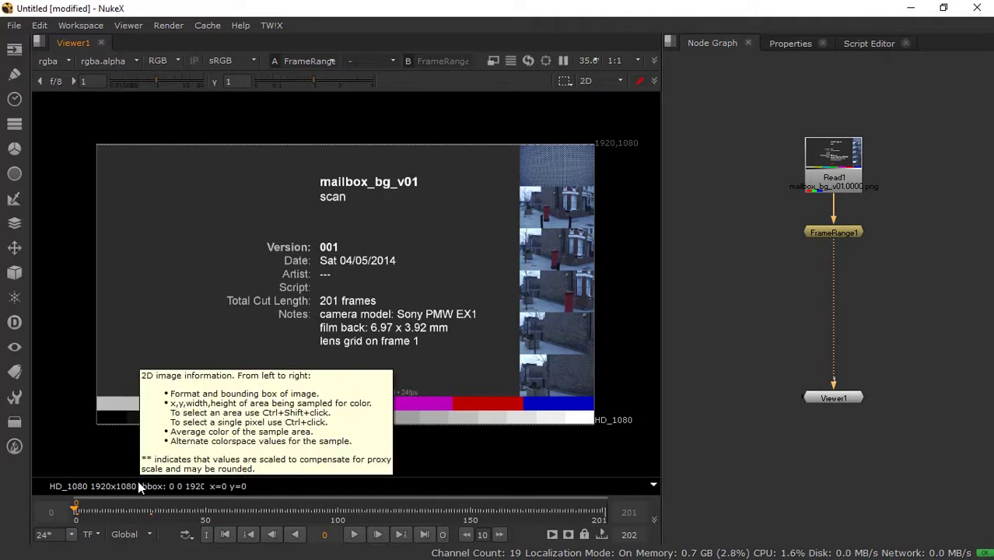
pyautogui.click(77, 509)
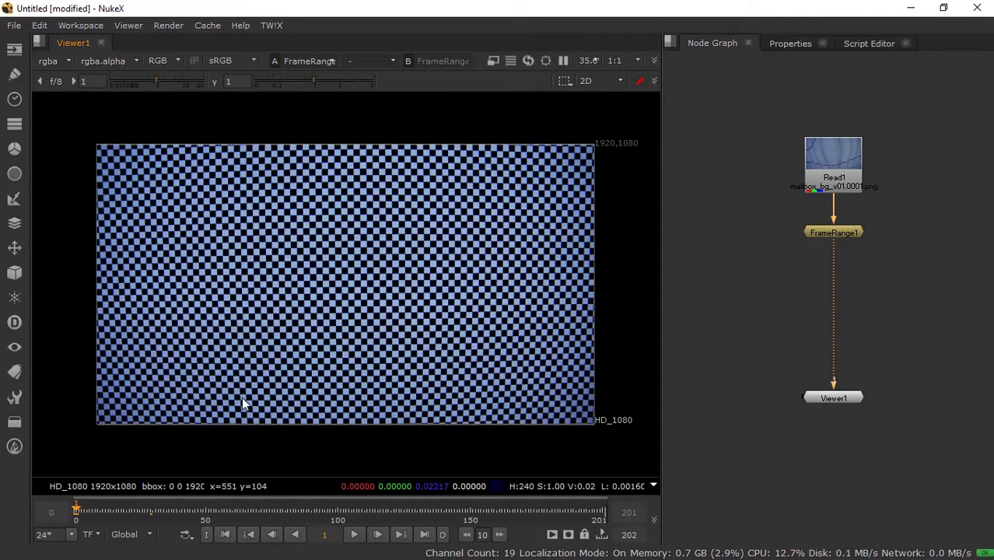
pyautogui.press('s')
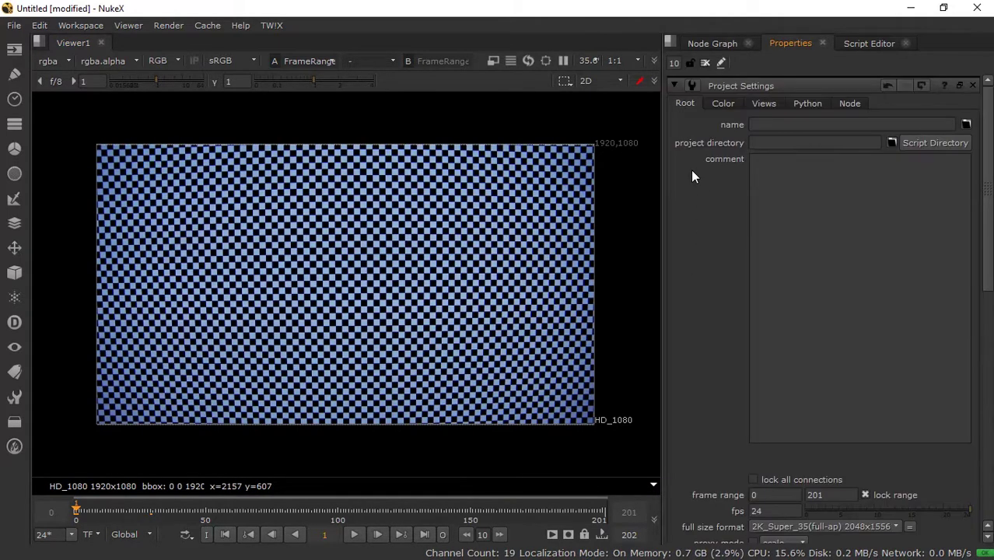
pyautogui.scroll(-5, 781, 303)
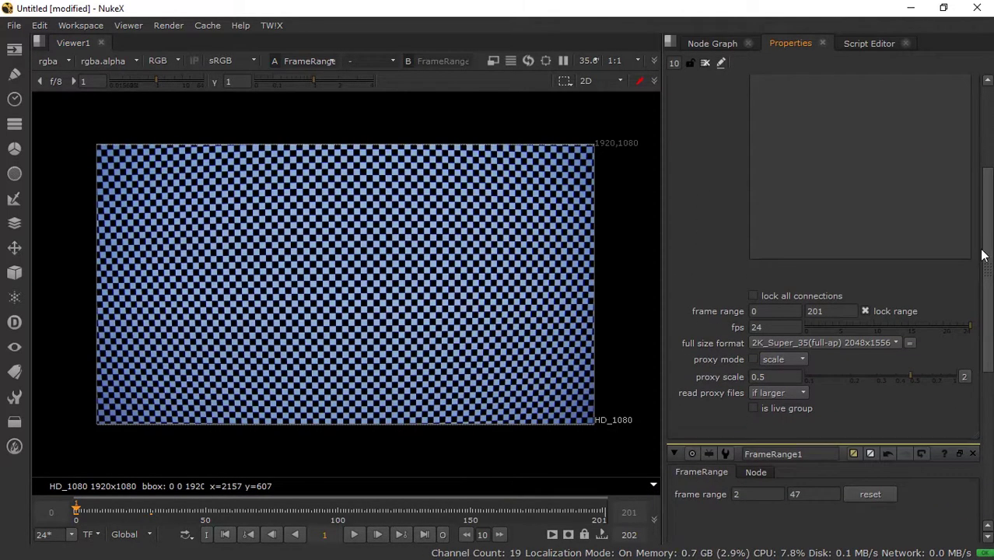
pyautogui.doubleClick(830, 304)
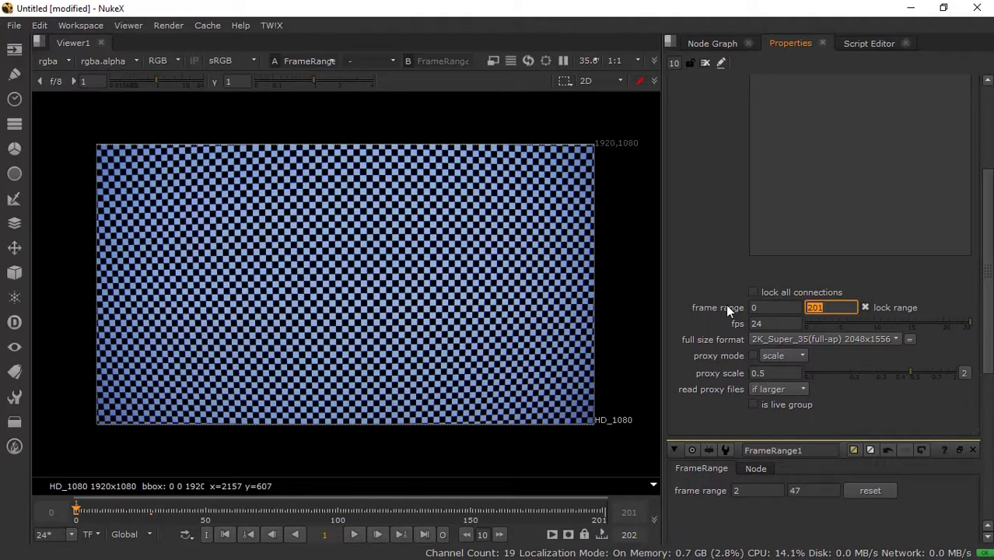
pyautogui.write('47')
pyautogui.press('Return')
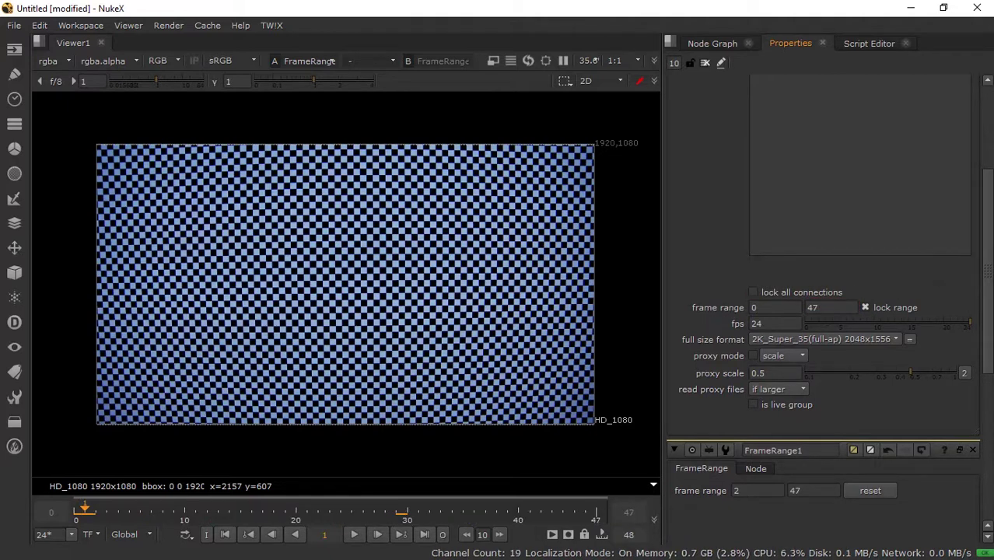
# - Set the project's full size format to HD_1080 1920x1080
pyautogui.scroll(-1, 748, 326)
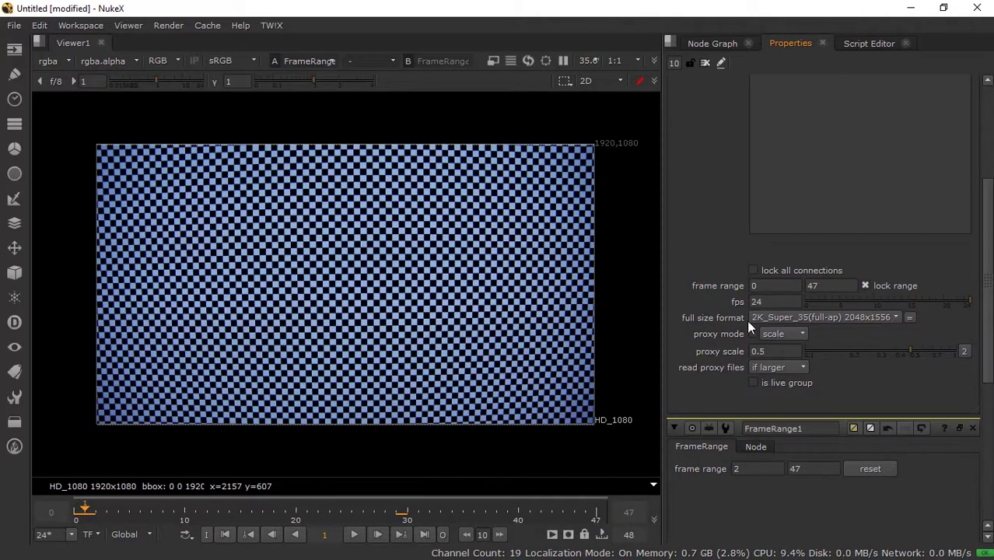
pyautogui.click(812, 319)
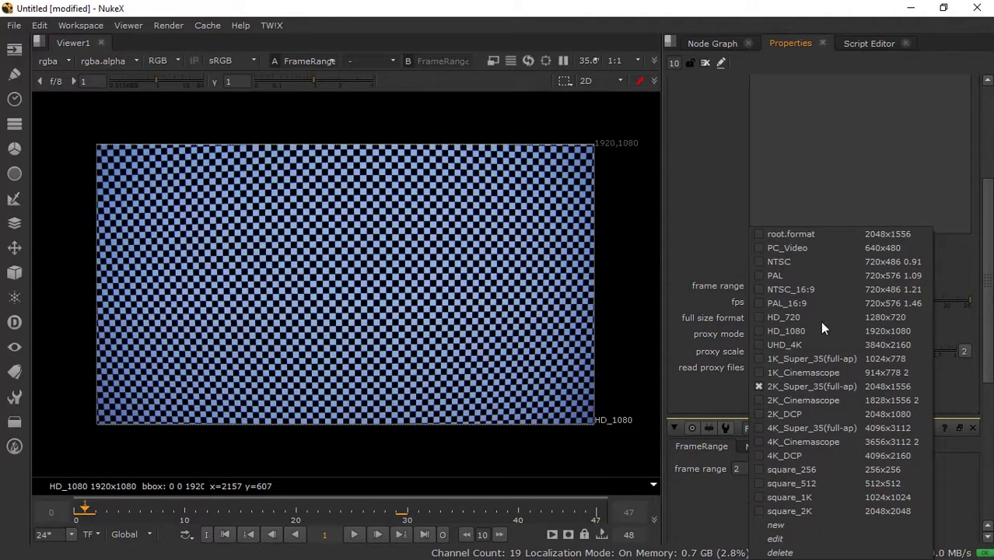
pyautogui.click(816, 330)
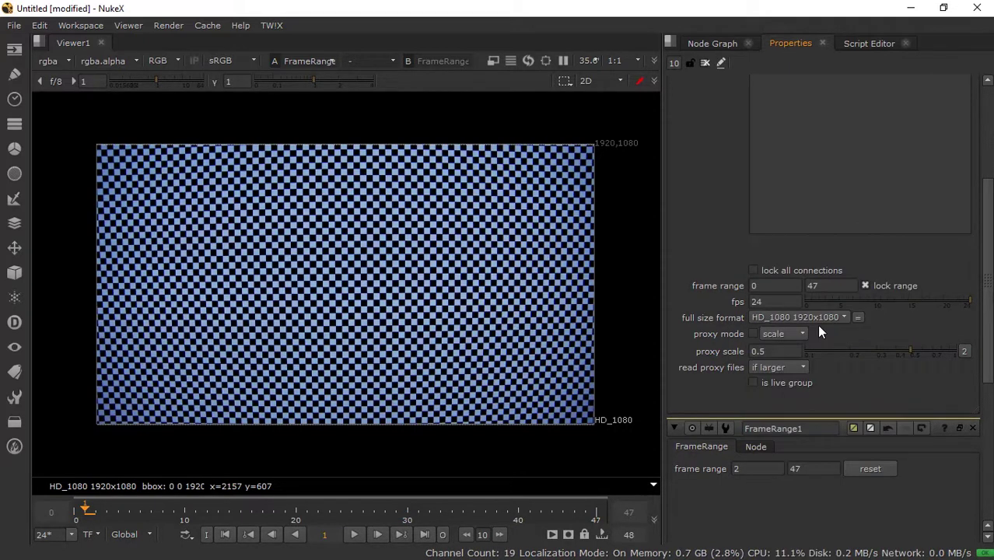
pyautogui.click(719, 43)
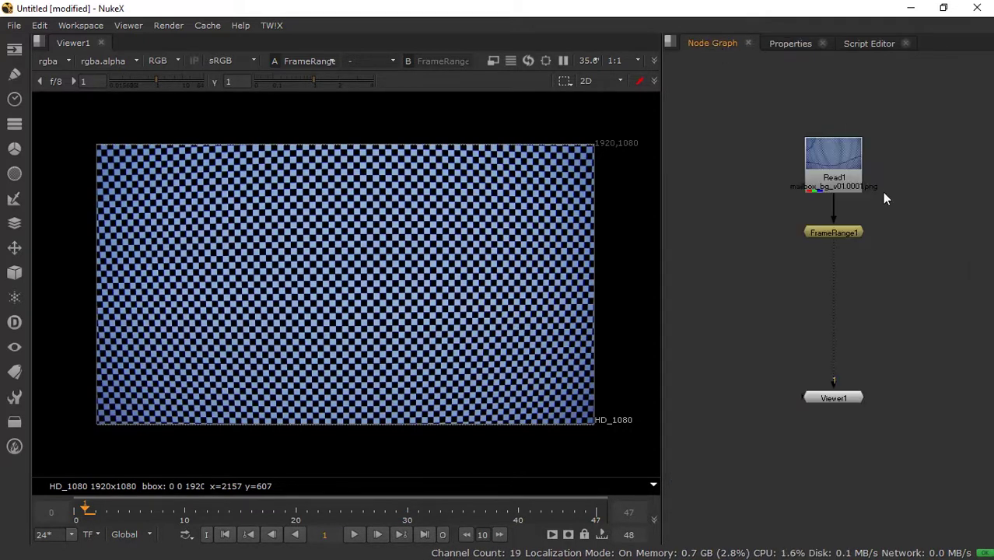
# - Play the trimmed plate, return to the first frame, and nudge FrameRange1 higher
pyautogui.press('l')
pyautogui.click(840, 228)
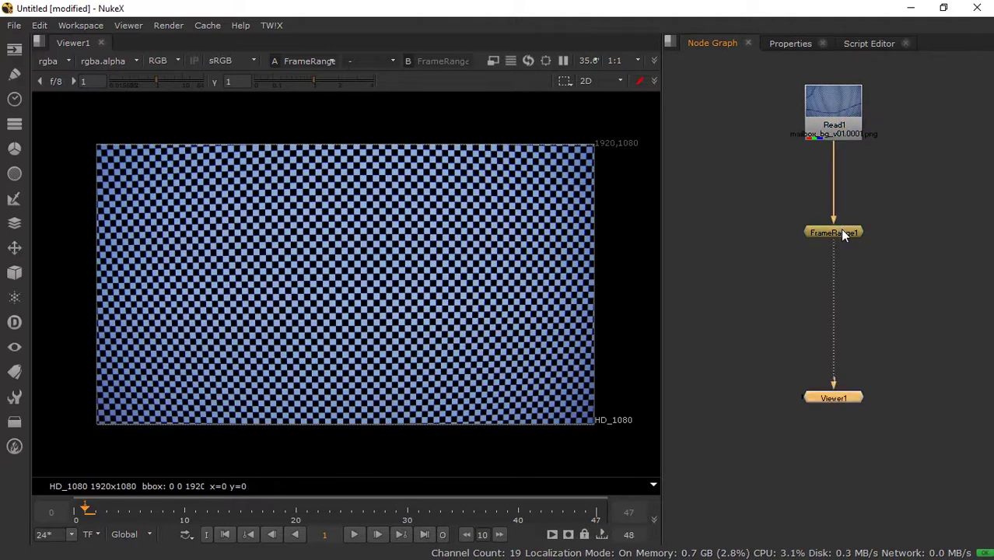
pyautogui.click(355, 535)
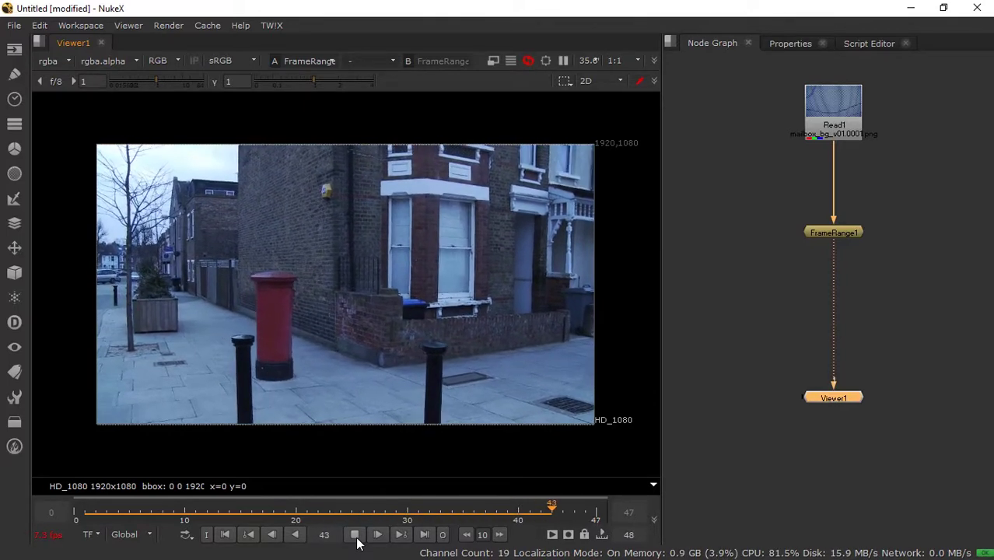
pyautogui.click(355, 535)
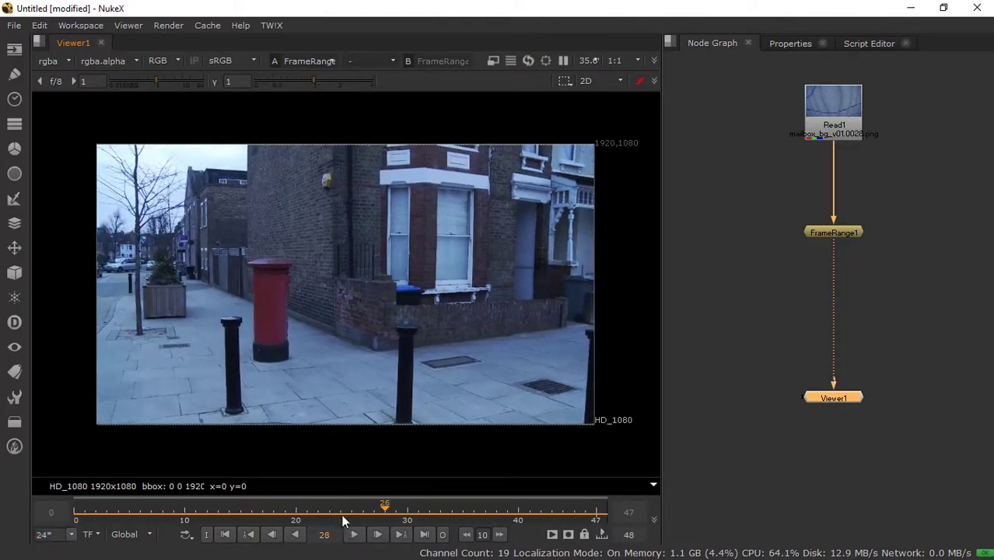
pyautogui.moveTo(374, 511)
pyautogui.mouseDown()
pyautogui.moveTo(83, 514)
pyautogui.moveTo(96, 513)
pyautogui.mouseUp()
pyautogui.moveTo(840, 233); pyautogui.dragTo(837, 216)
pyautogui.click(789, 268)
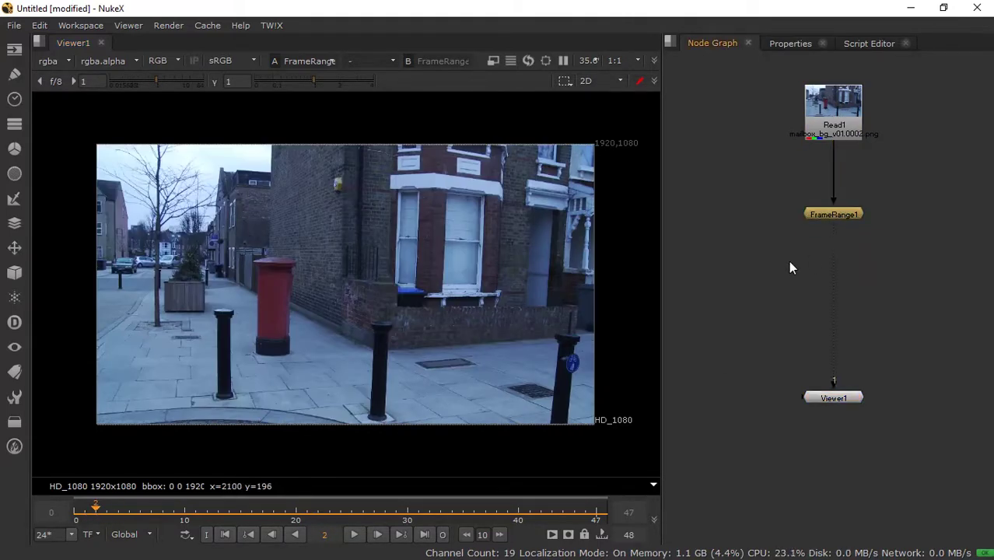
pyautogui.press('Tab')
pyautogui.write('lend')
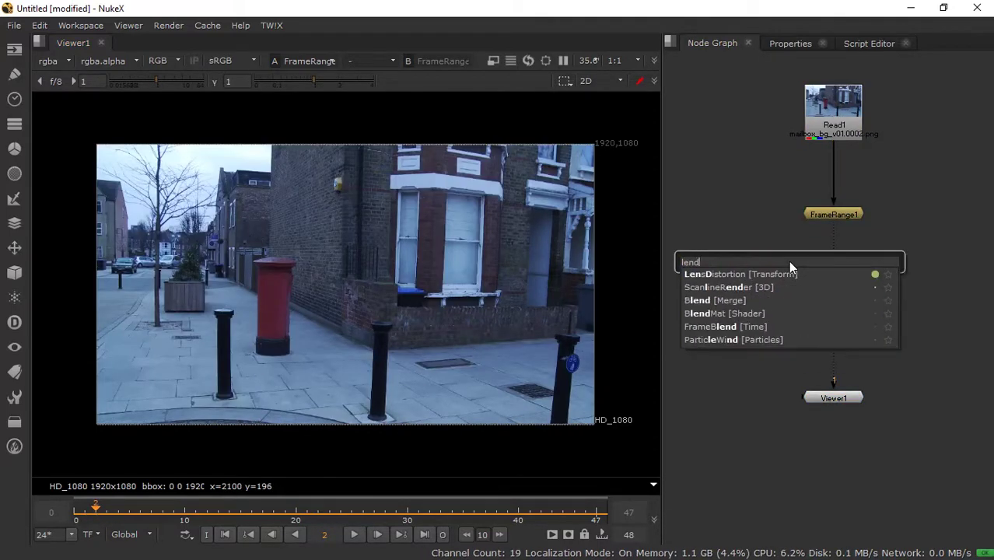
pyautogui.click(777, 270)
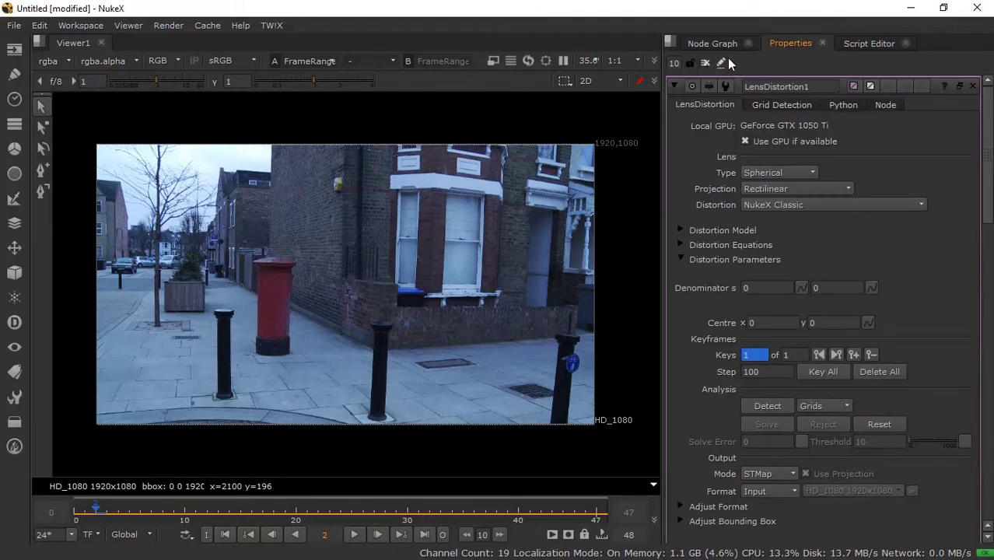
pyautogui.click(714, 43)
pyautogui.moveTo(790, 256); pyautogui.dragTo(767, 246)
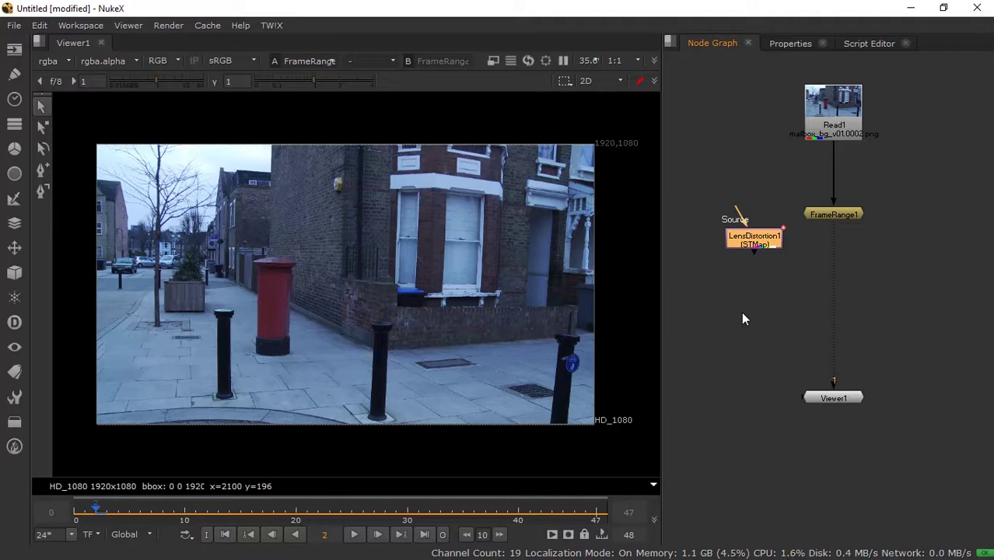
pyautogui.click(241, 26)
pyautogui.click(279, 154)
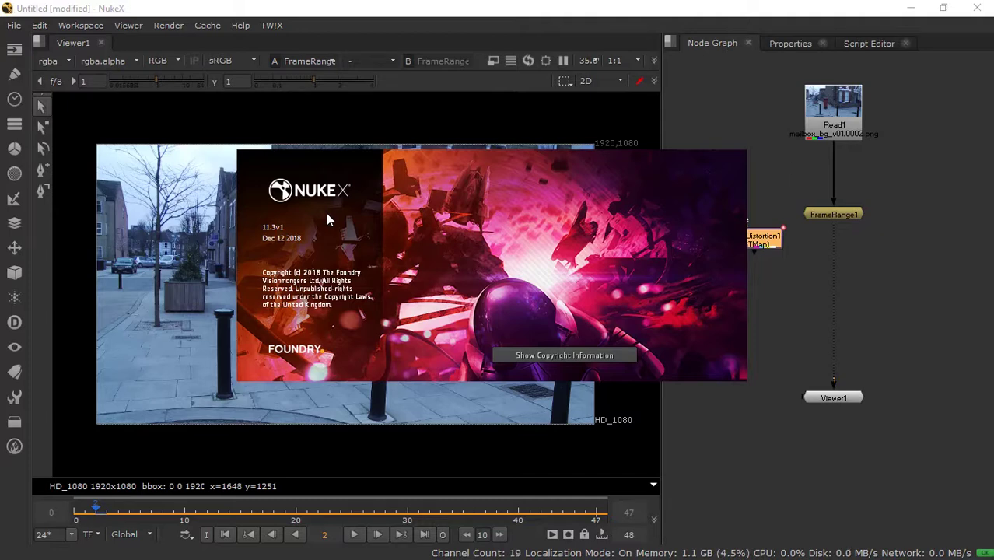
pyautogui.moveTo(760, 237); pyautogui.dragTo(764, 227)
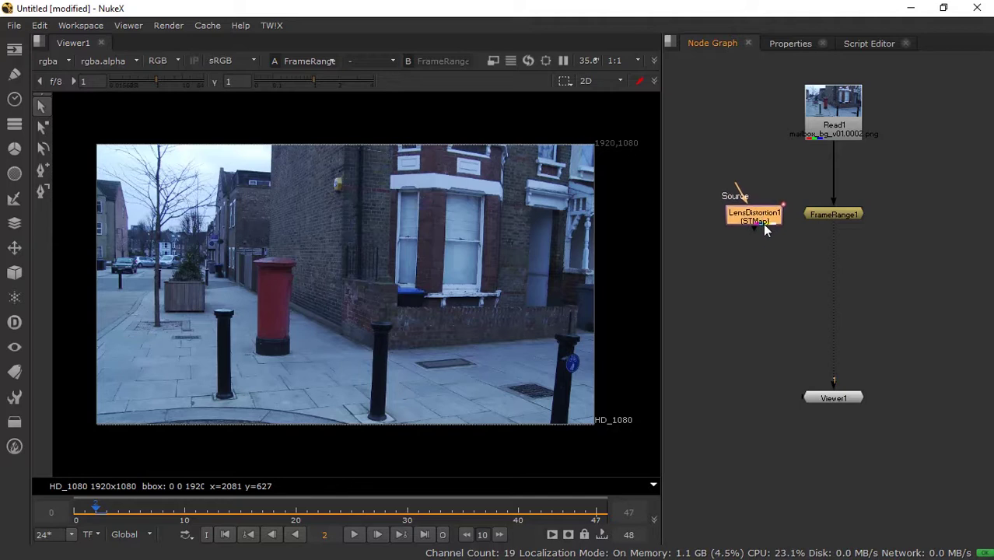
pyautogui.press('Delete')
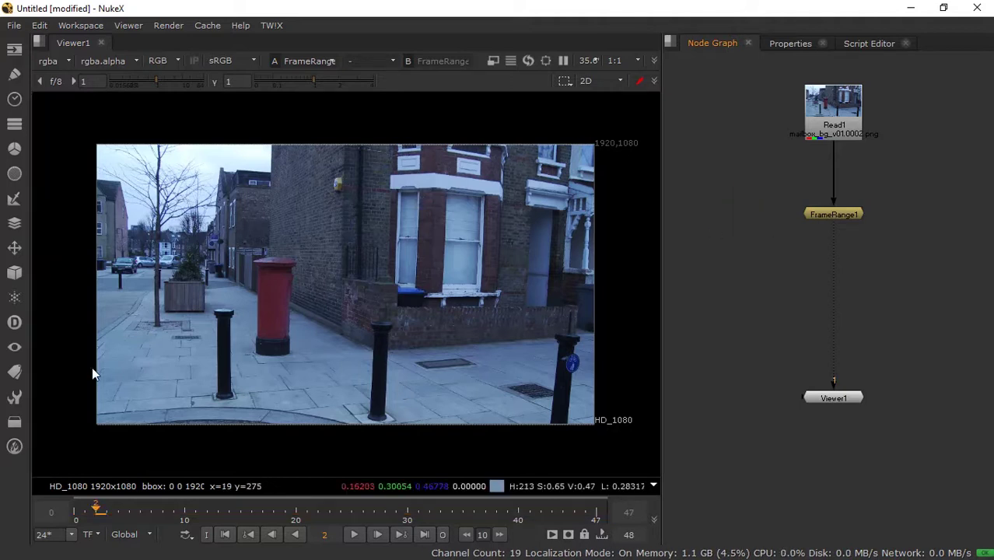
# - Insert a LensDistortion node between FrameRange1 and Viewer1
pyautogui.click(14, 424)
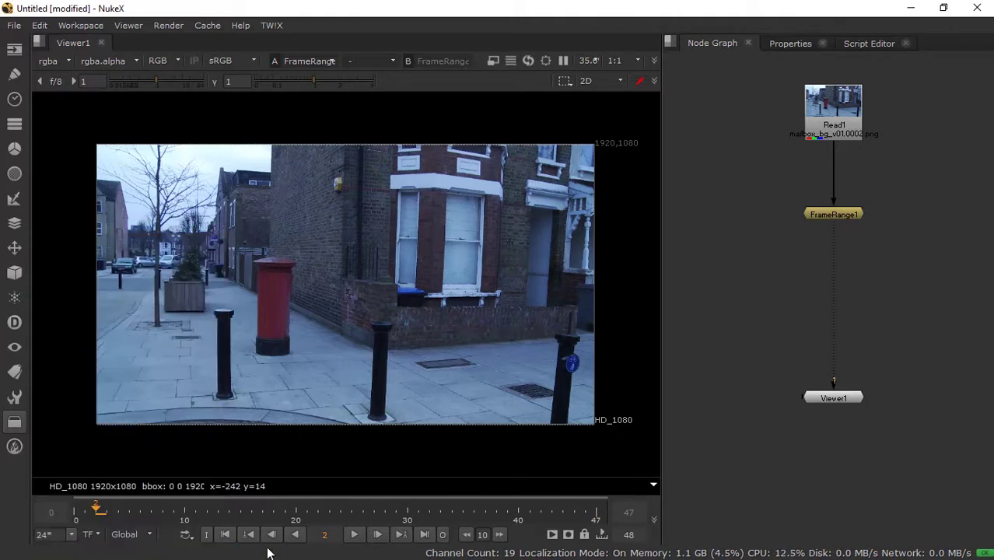
pyautogui.press('Tab')
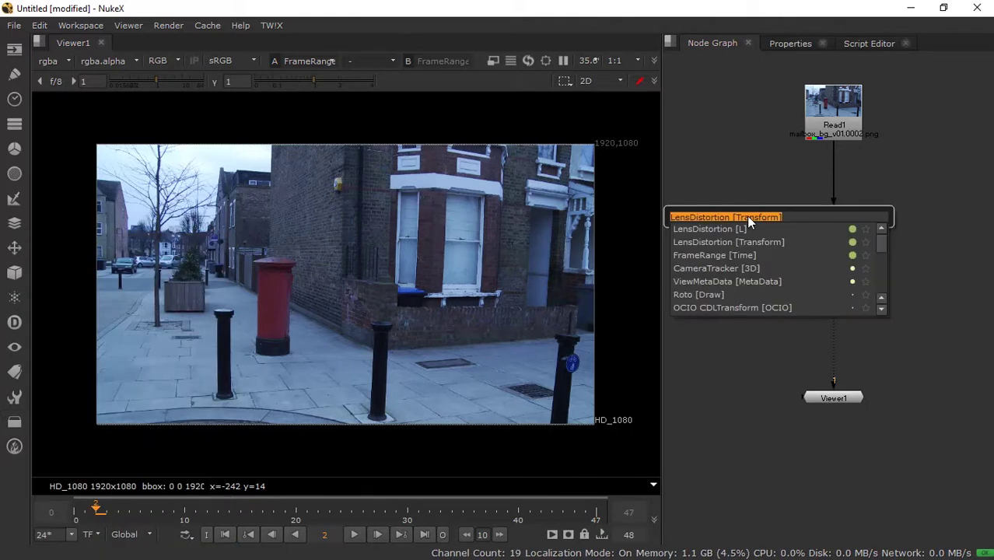
pyautogui.write('len')
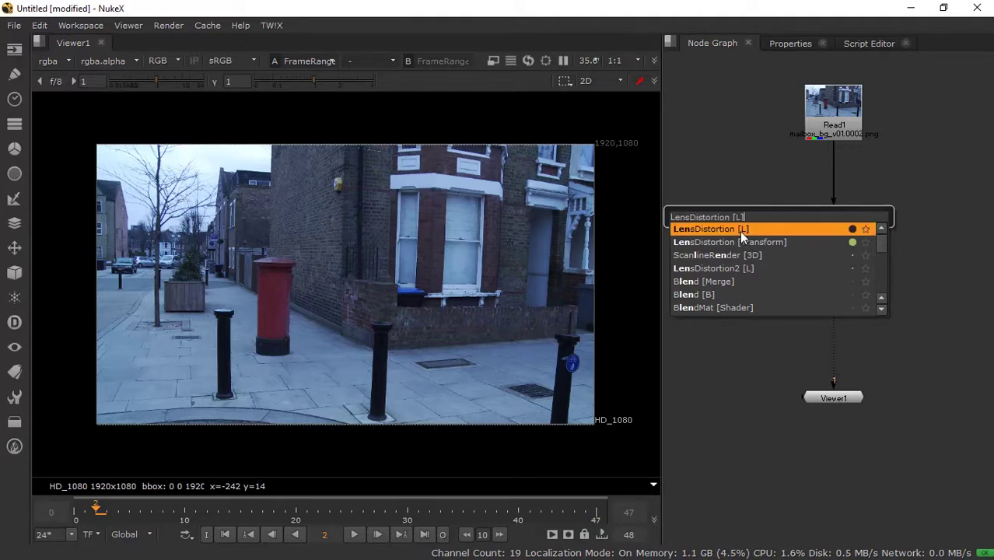
pyautogui.click(740, 231)
pyautogui.click(708, 43)
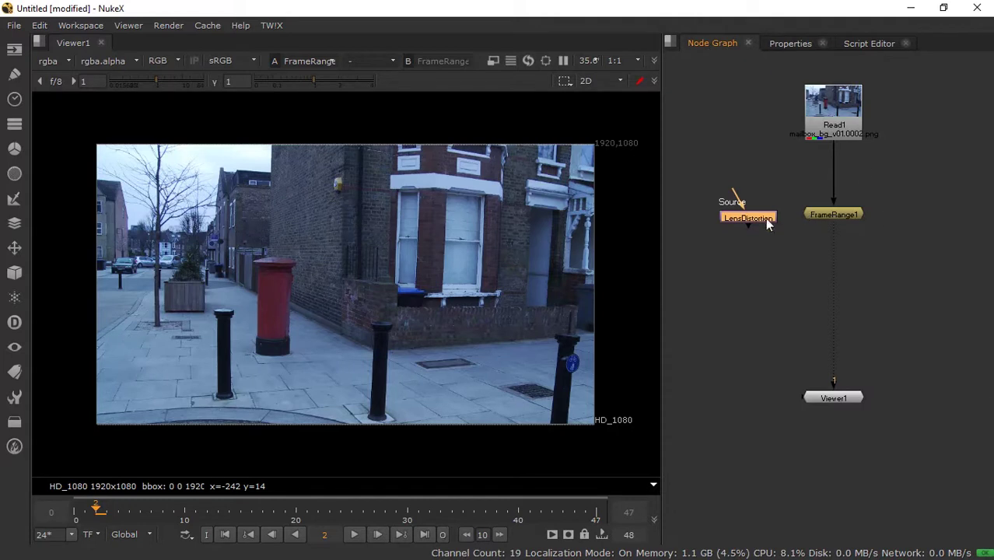
pyautogui.moveTo(766, 222); pyautogui.dragTo(848, 266)
# - Review LensDistortion1's line and image analysis settings, then play the plate through it
pyautogui.doubleClick(846, 259)
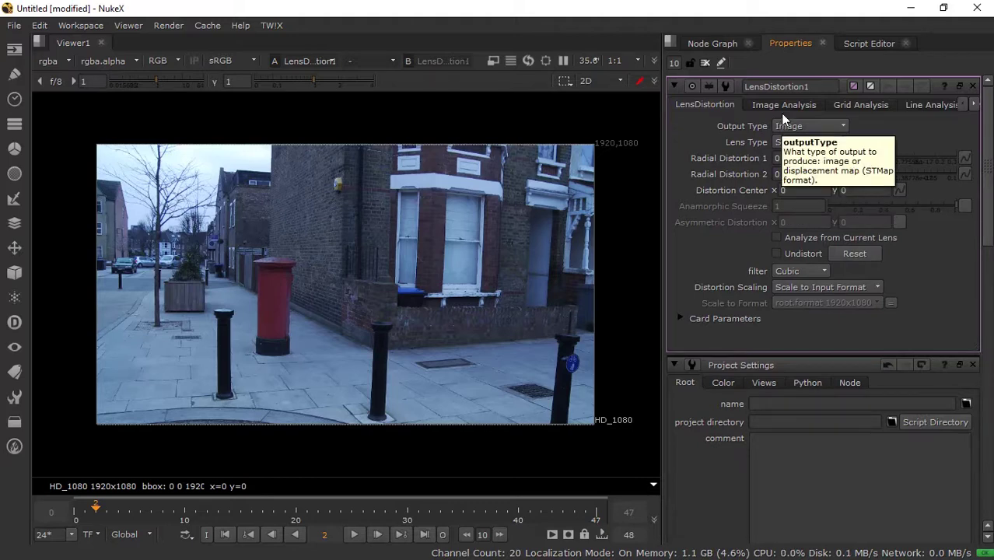
pyautogui.click(914, 109)
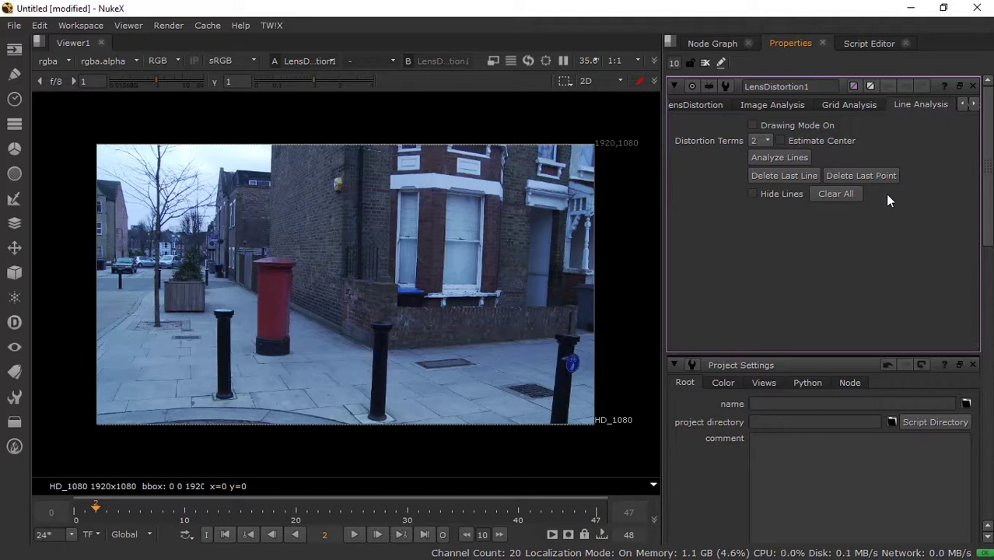
pyautogui.click(786, 109)
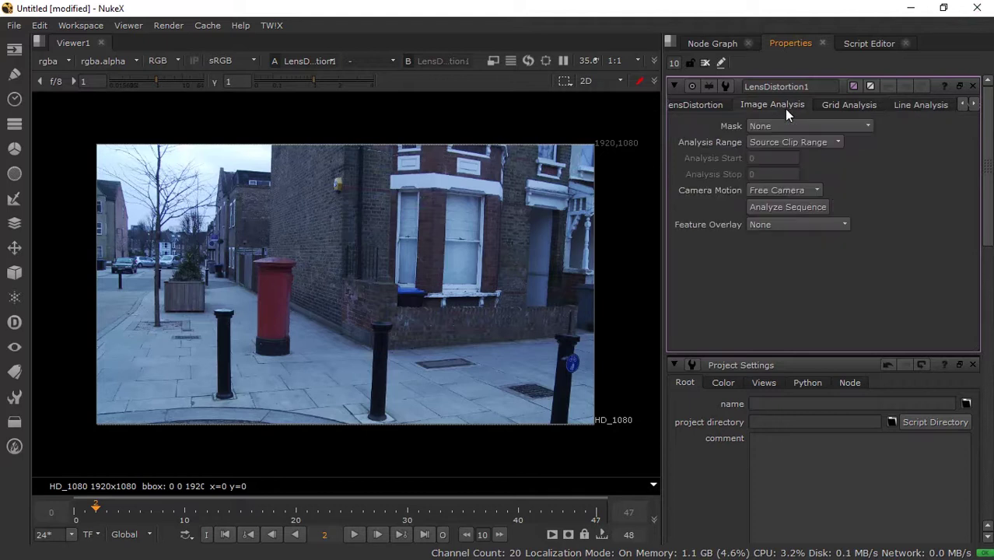
pyautogui.click(710, 46)
pyautogui.moveTo(830, 218); pyautogui.dragTo(830, 203)
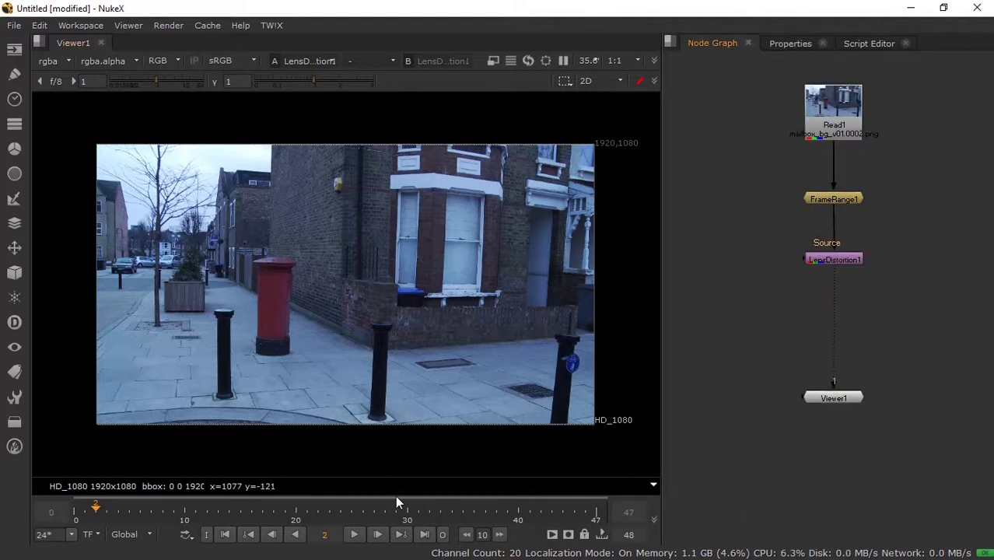
pyautogui.click(355, 539)
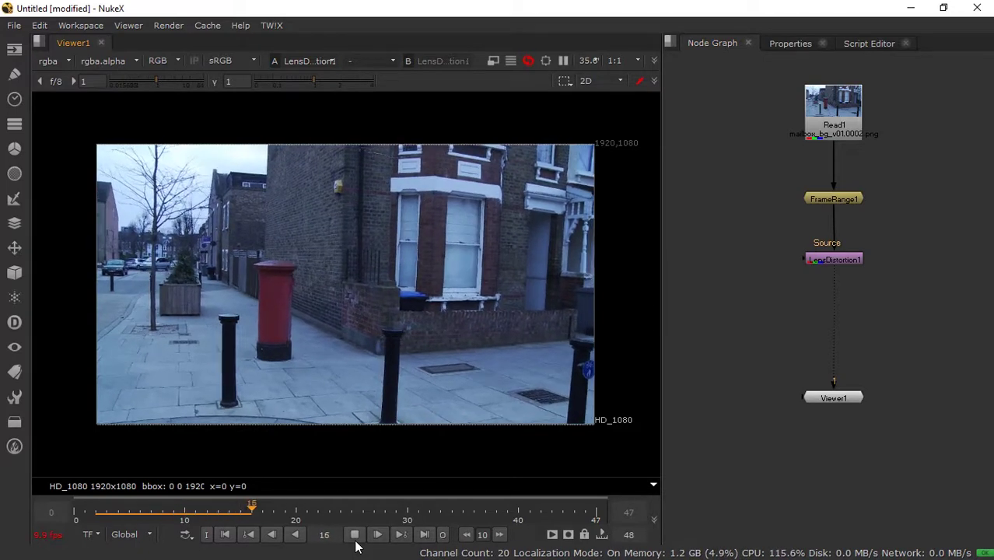
pyautogui.click(356, 537)
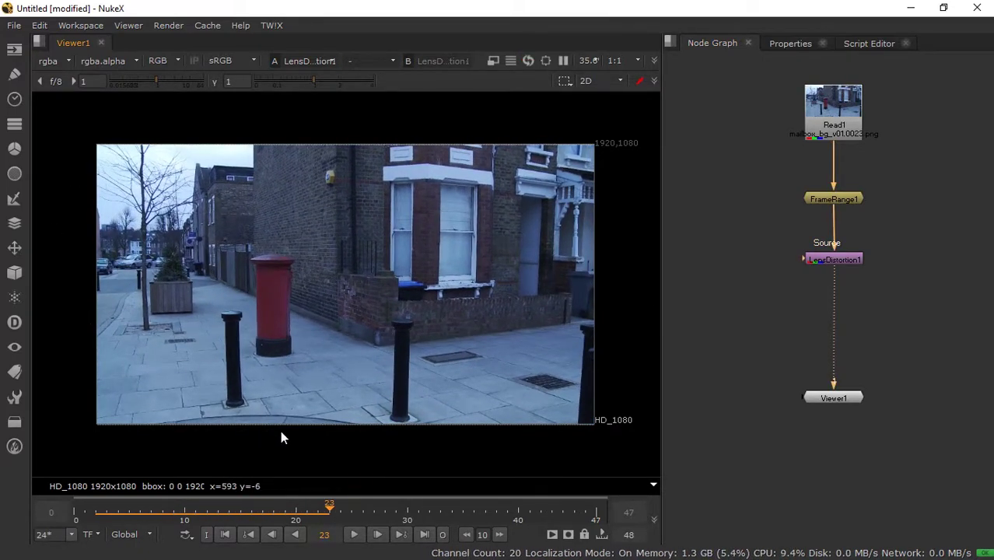
pyautogui.moveTo(188, 509); pyautogui.dragTo(107, 512)
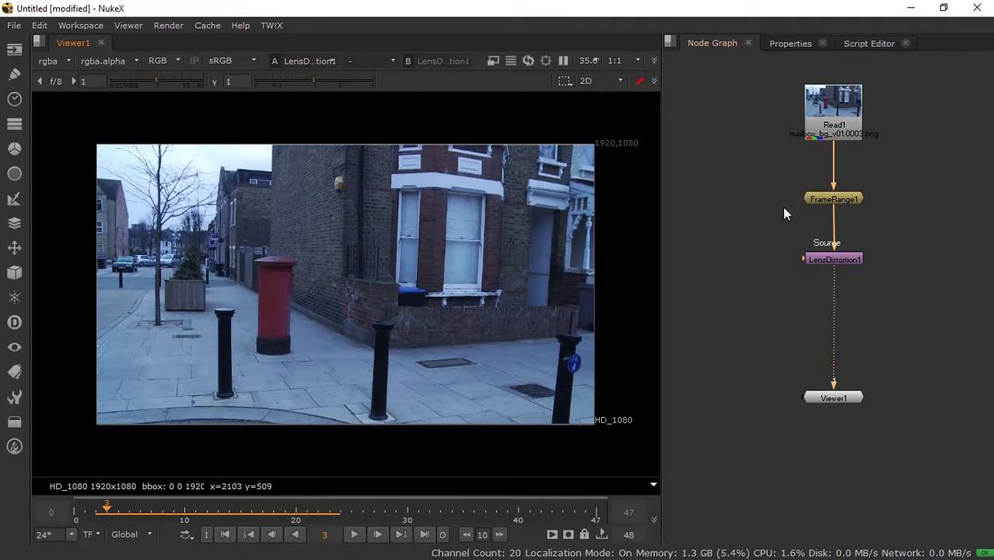
# - Add a Roto node between FrameRange1 and LensDistortion1 and go to frame 2
pyautogui.press('o')
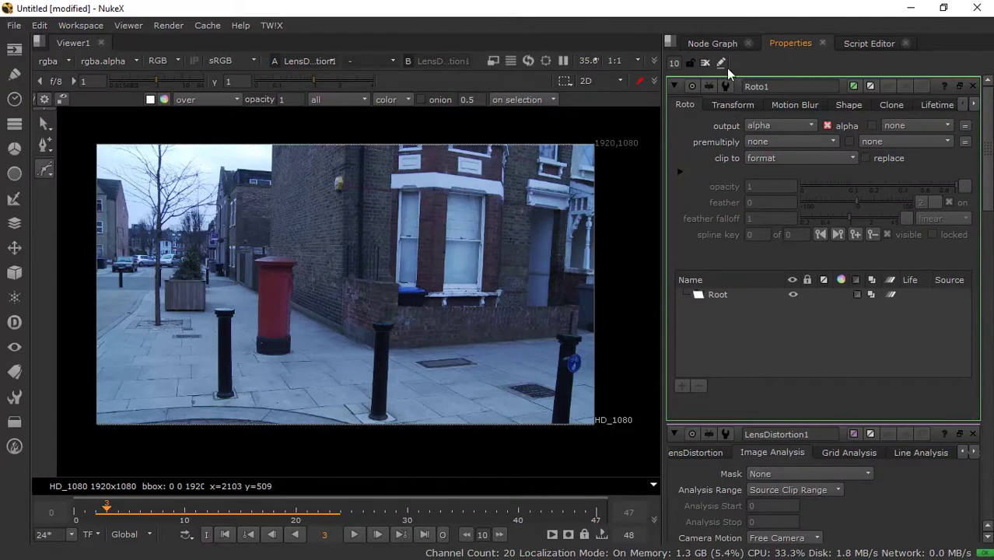
pyautogui.click(724, 49)
pyautogui.moveTo(784, 220)
pyautogui.mouseDown()
pyautogui.moveTo(835, 229)
pyautogui.moveTo(852, 254)
pyautogui.mouseUp()
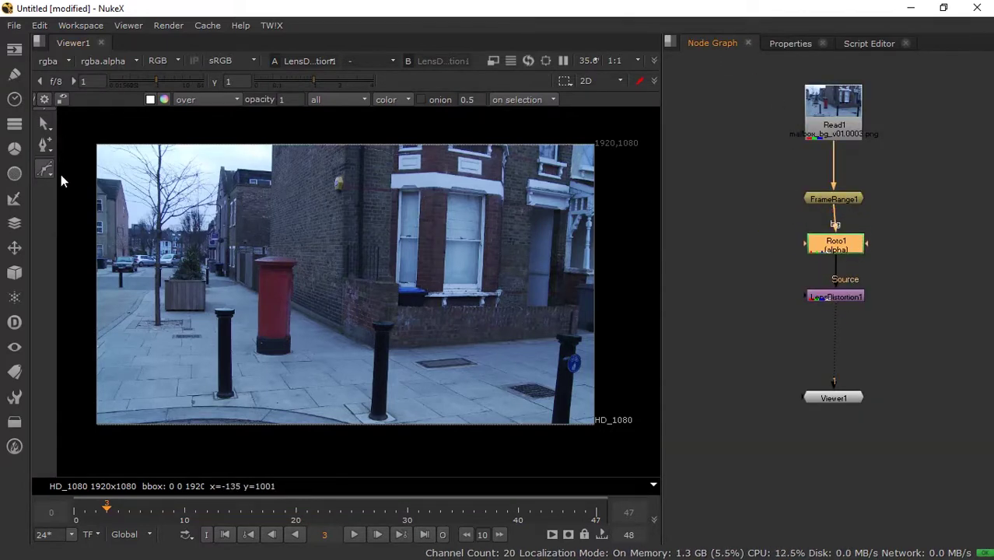
pyautogui.moveTo(113, 513); pyautogui.dragTo(95, 511)
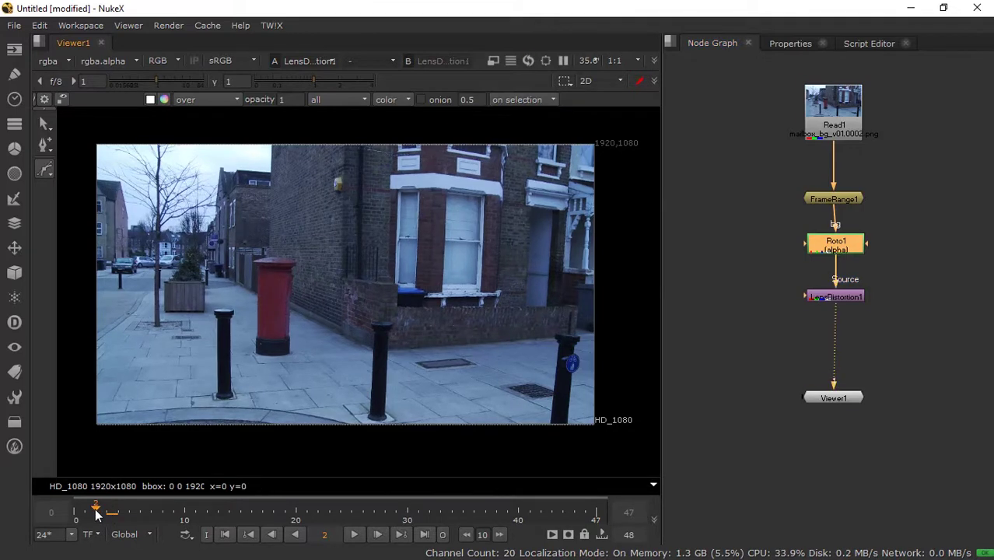
# - Draw a closed Bezier shape around the distant parked cars
pyautogui.click(88, 246)
pyautogui.click(116, 239)
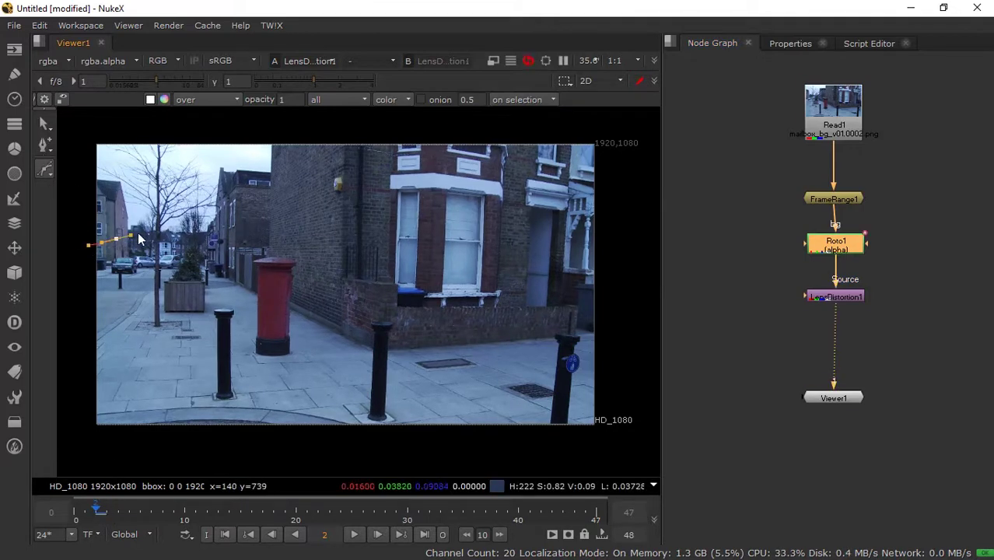
pyautogui.click(137, 226)
pyautogui.click(159, 238)
pyautogui.click(182, 253)
pyautogui.moveTo(182, 252); pyautogui.dragTo(181, 266)
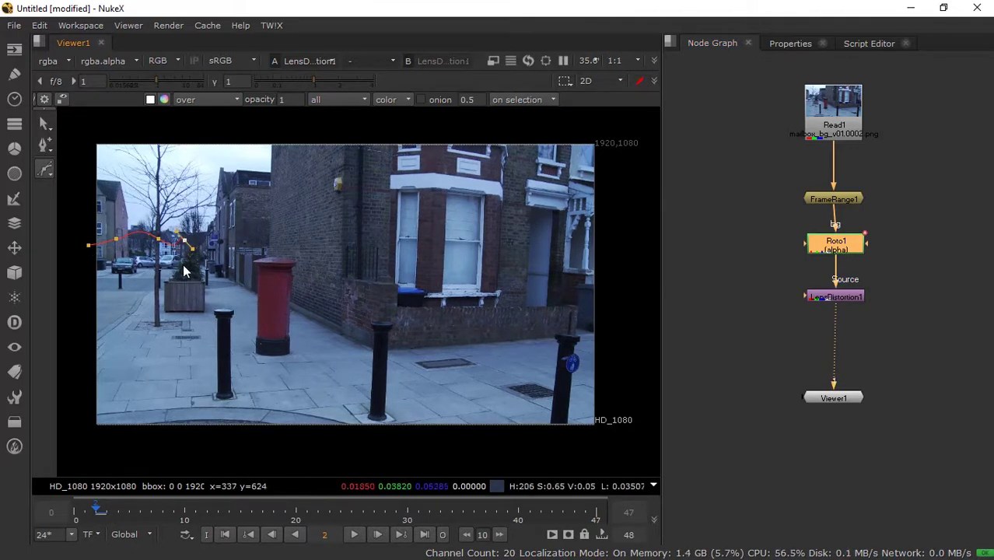
pyautogui.click(160, 288)
pyautogui.click(129, 285)
pyautogui.click(98, 282)
pyautogui.click(83, 267)
pyautogui.click(88, 245)
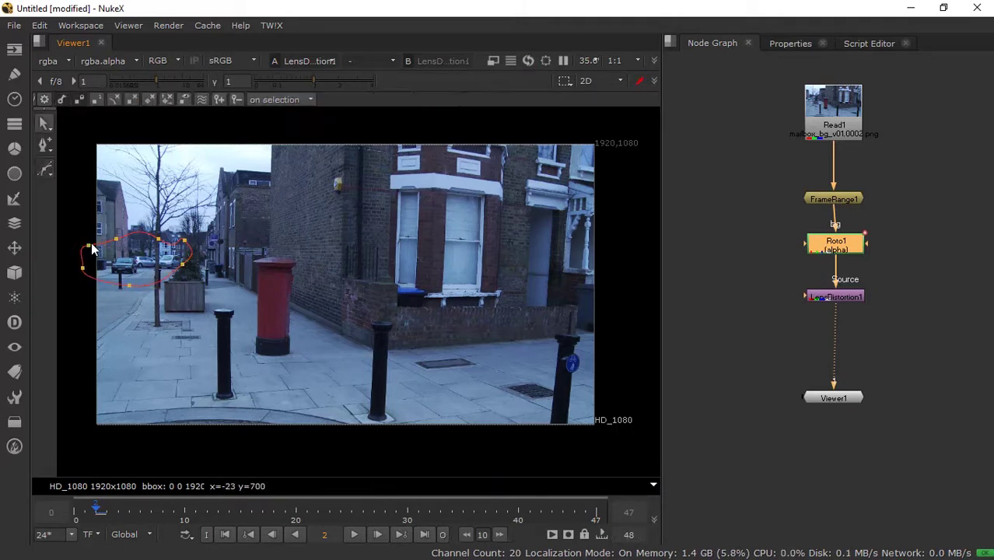
# - Step ahead in 10-frame jumps, shifting the shape left to follow the cars to frame 47
pyautogui.click(500, 535)
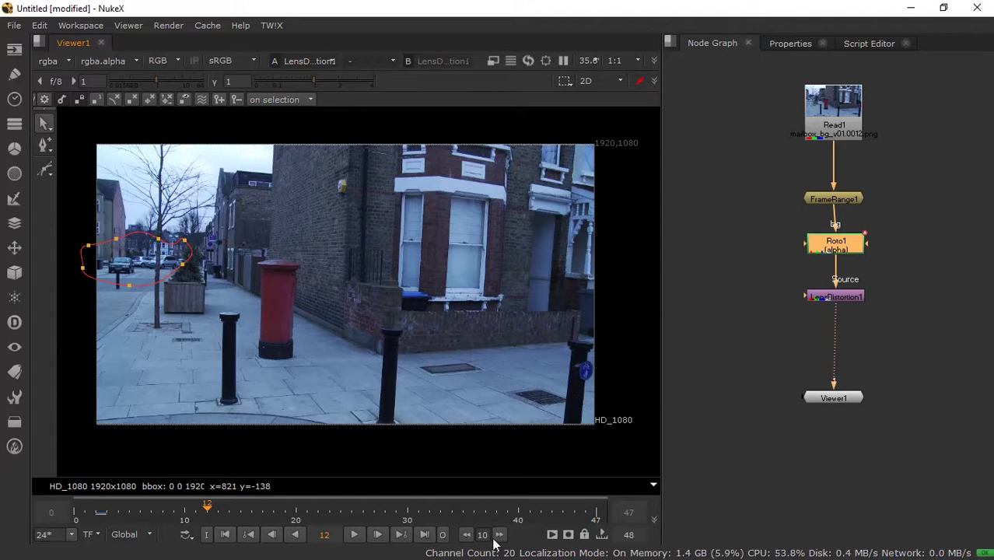
pyautogui.click(500, 535)
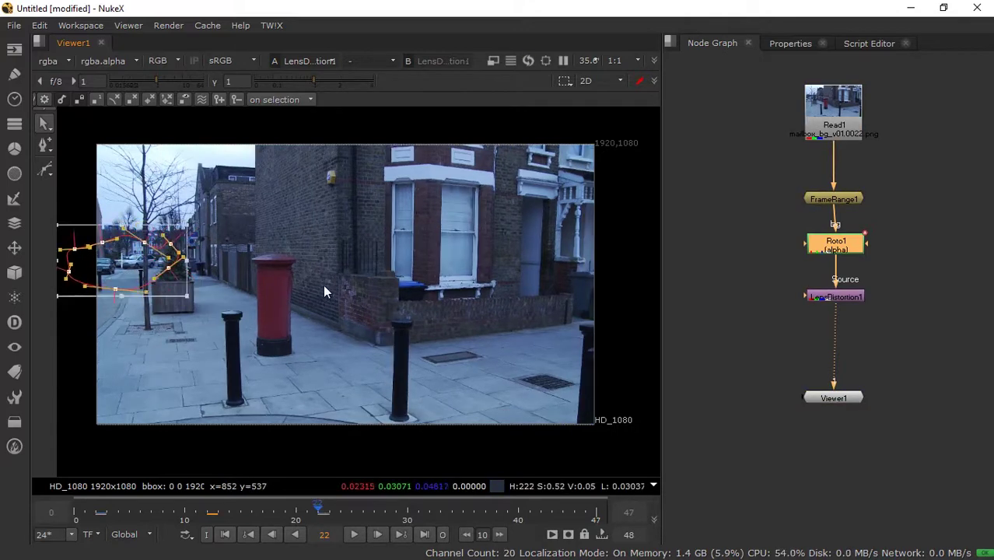
pyautogui.click(500, 535)
pyautogui.click(500, 535)
pyautogui.moveTo(117, 268); pyautogui.dragTo(87, 273)
pyautogui.hotkey('shift', 'Right')
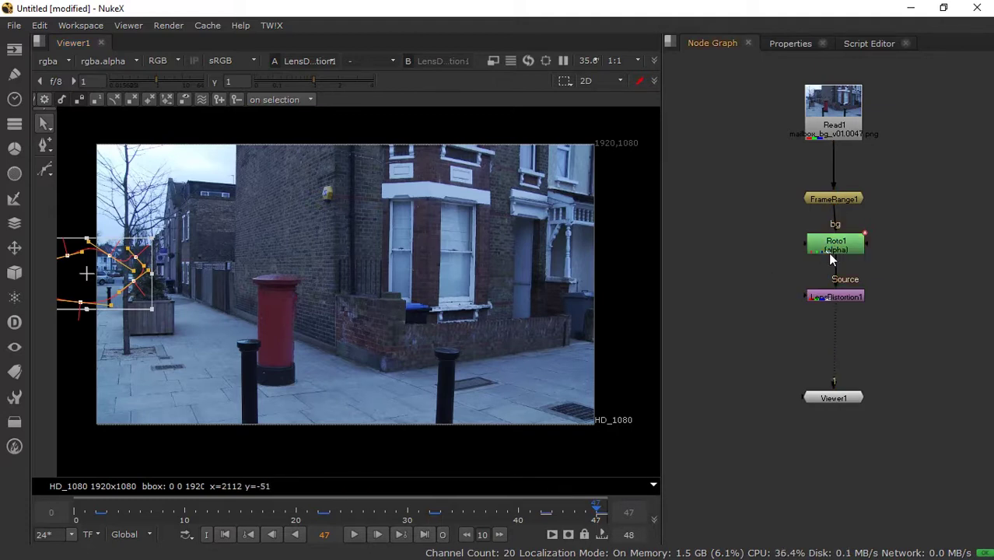
# - Set Roto1's shape lifetime to a frame range, 2 to 47
pyautogui.doubleClick(829, 248)
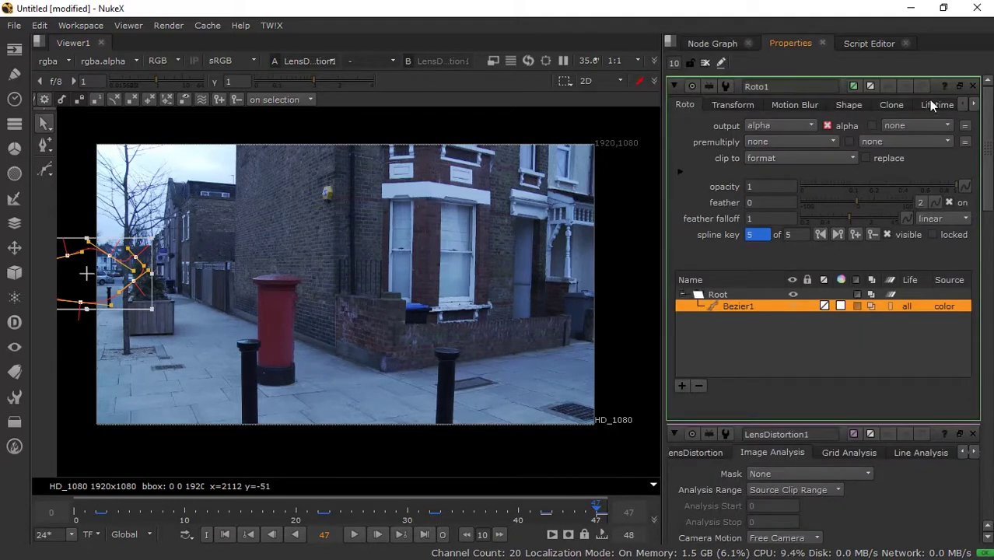
pyautogui.click(932, 105)
pyautogui.click(770, 126)
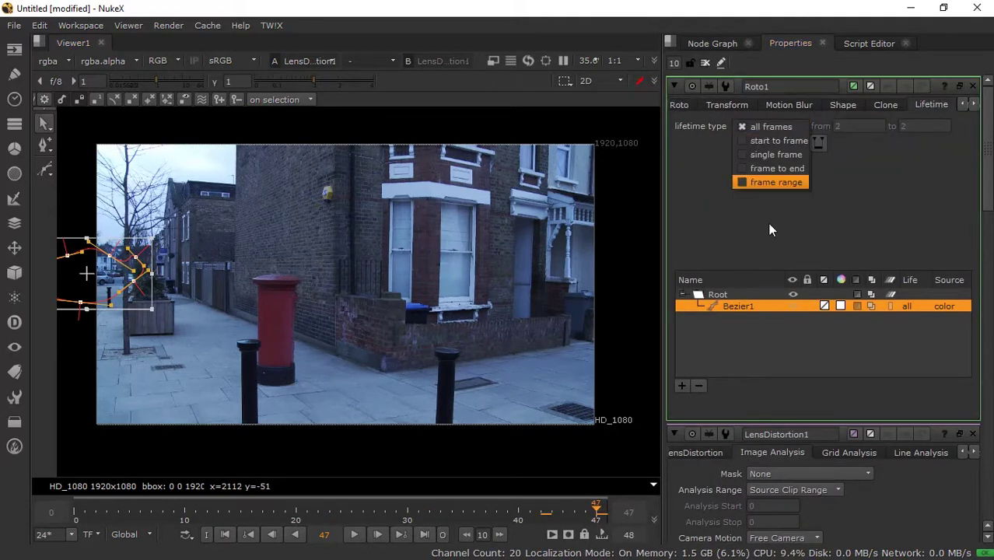
pyautogui.click(777, 179)
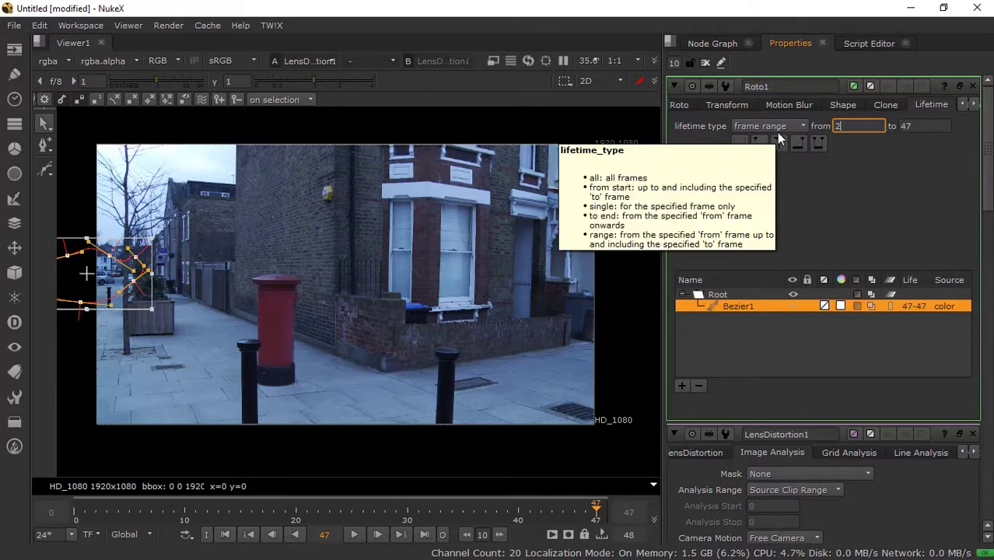
pyautogui.click(713, 43)
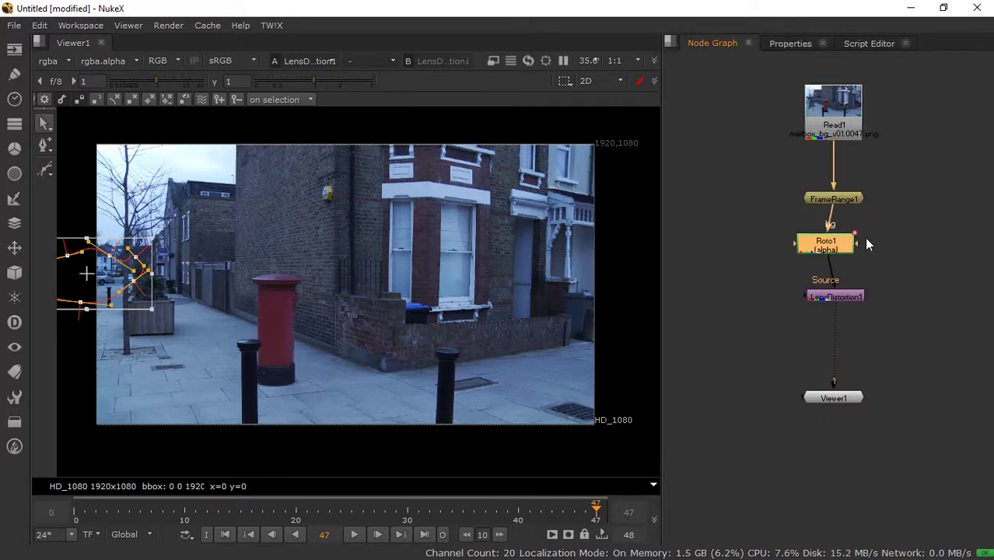
# - View the alpha channel, scrub the shot to check the matte, then return to RGB
pyautogui.doubleClick(833, 296)
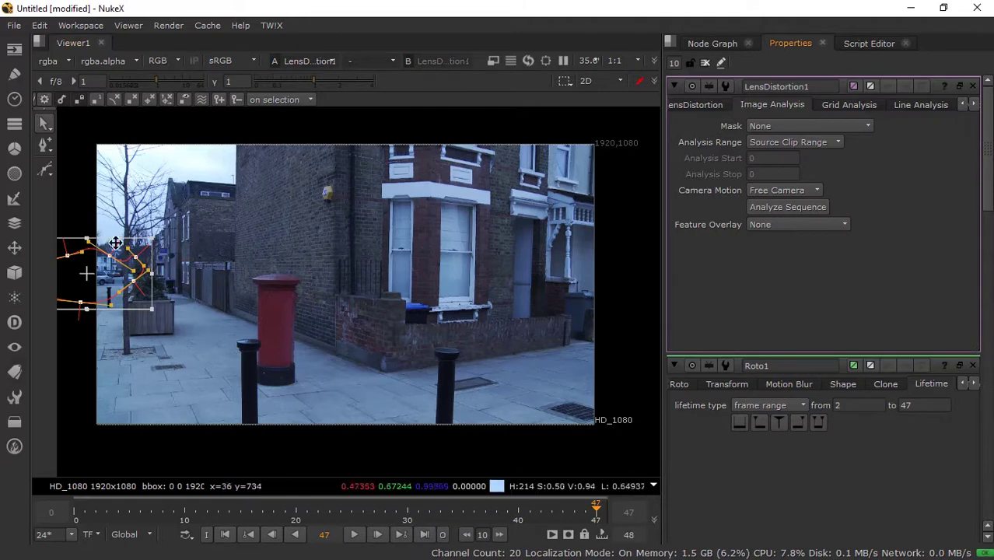
pyautogui.press('a')
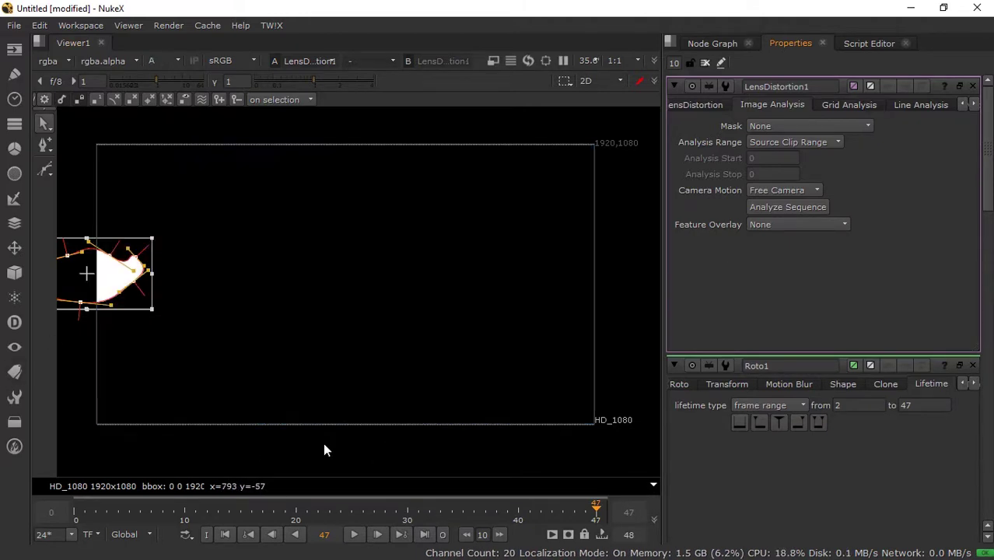
pyautogui.click(972, 365)
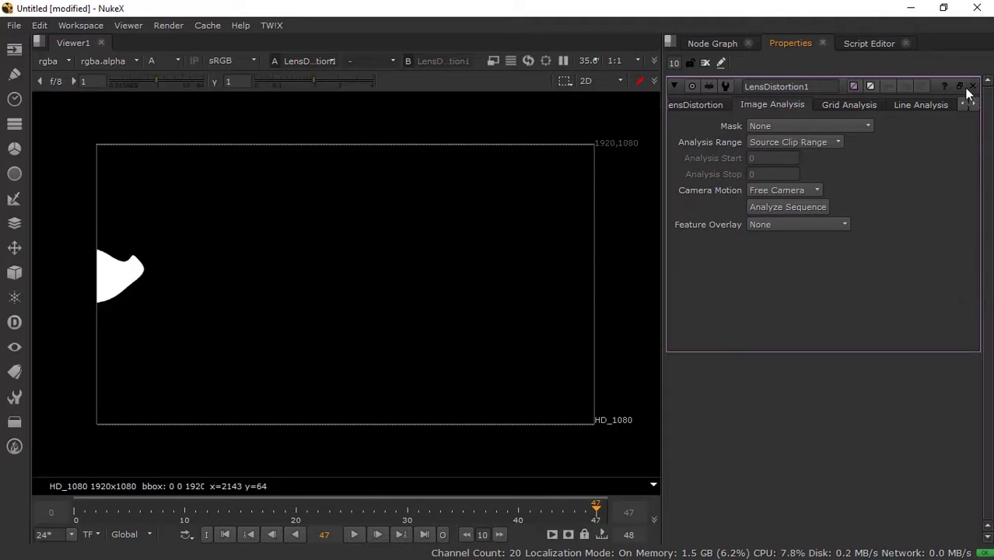
pyautogui.moveTo(512, 504); pyautogui.dragTo(95, 506)
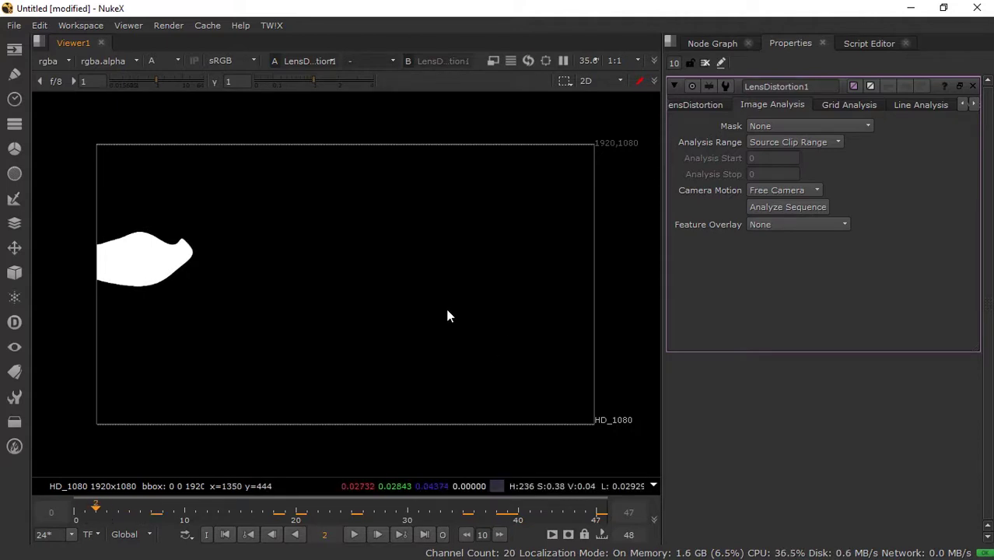
pyautogui.press('a')
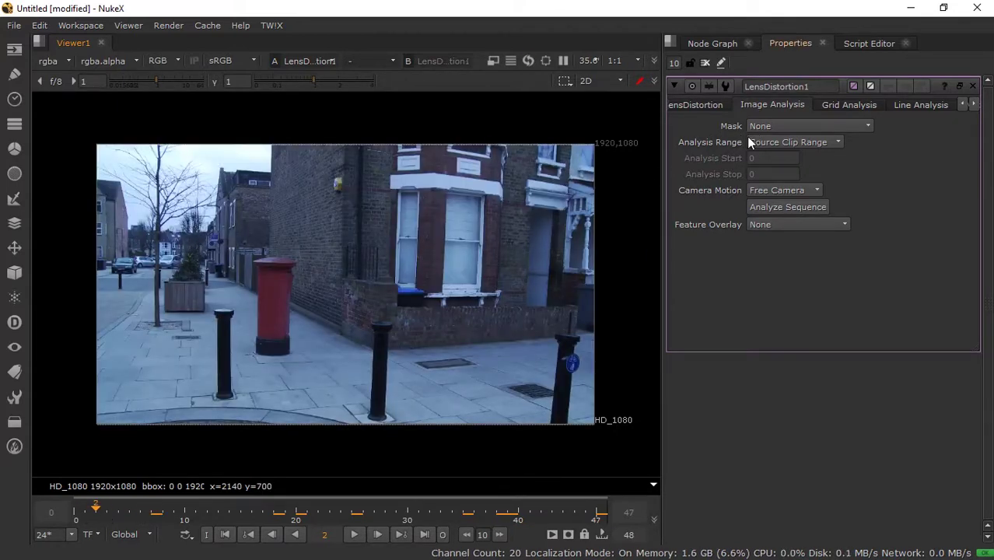
# - Set LensDistortion1's image analysis mask to Source Alpha and its analysis range to frames 2–47
pyautogui.click(772, 127)
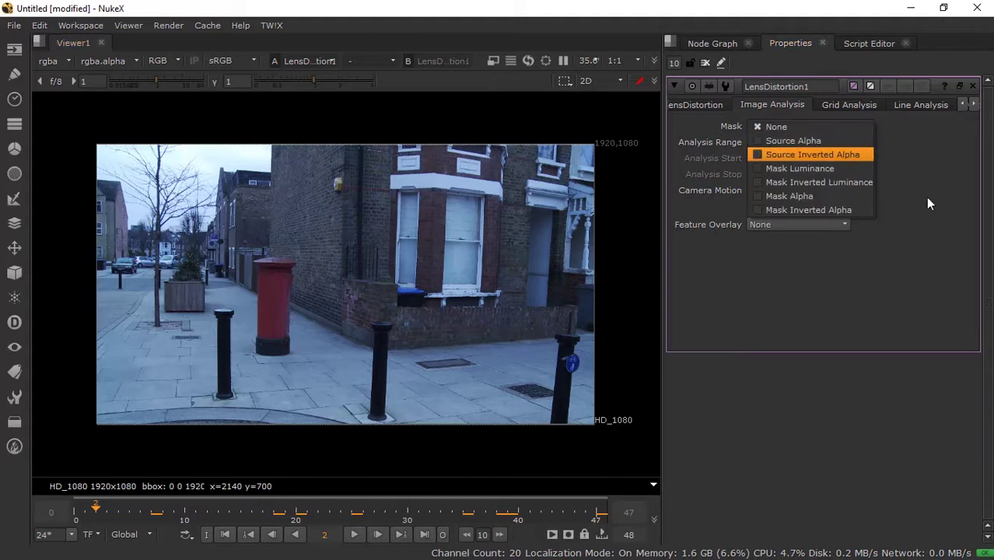
pyautogui.click(800, 142)
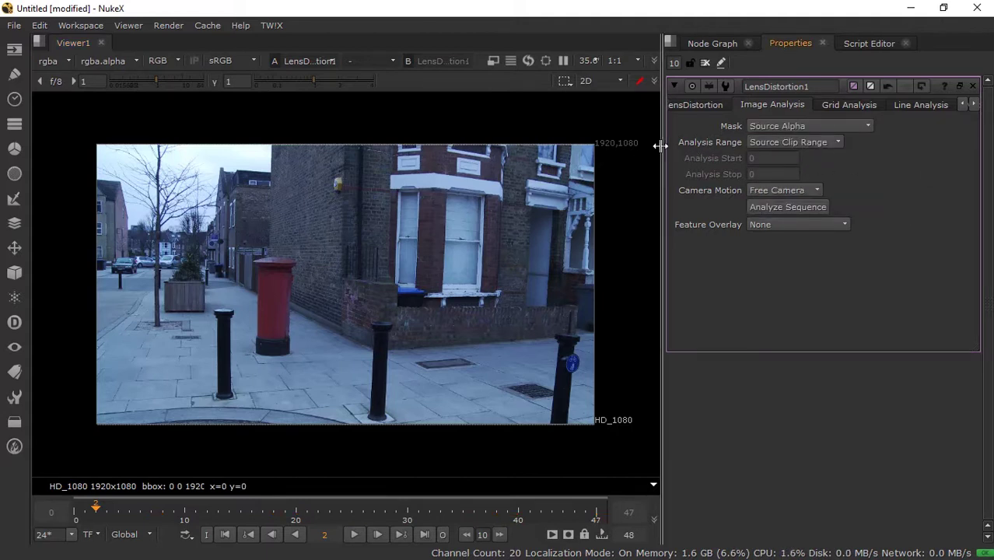
pyautogui.click(799, 141)
pyautogui.click(809, 156)
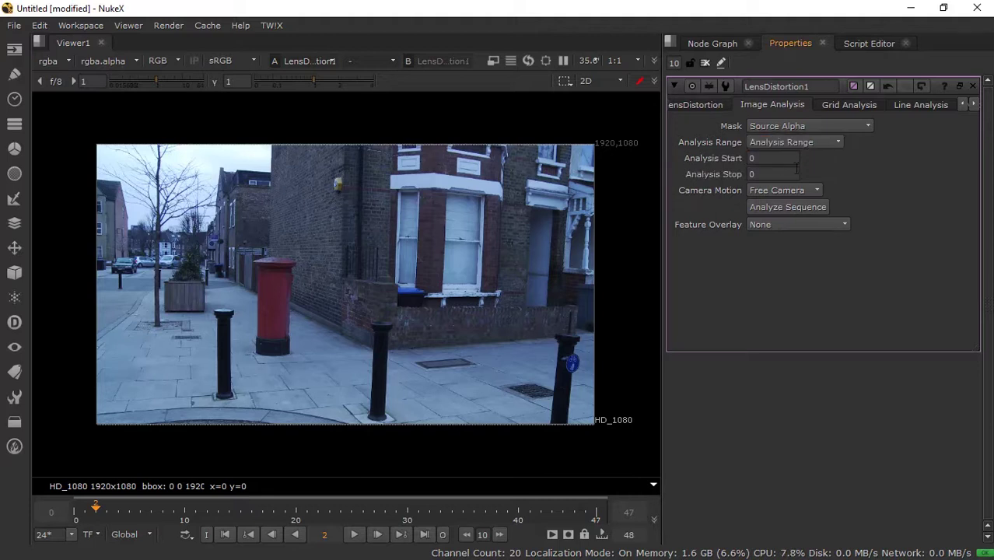
pyautogui.click(778, 159)
pyautogui.write('2')
pyautogui.press('Tab')
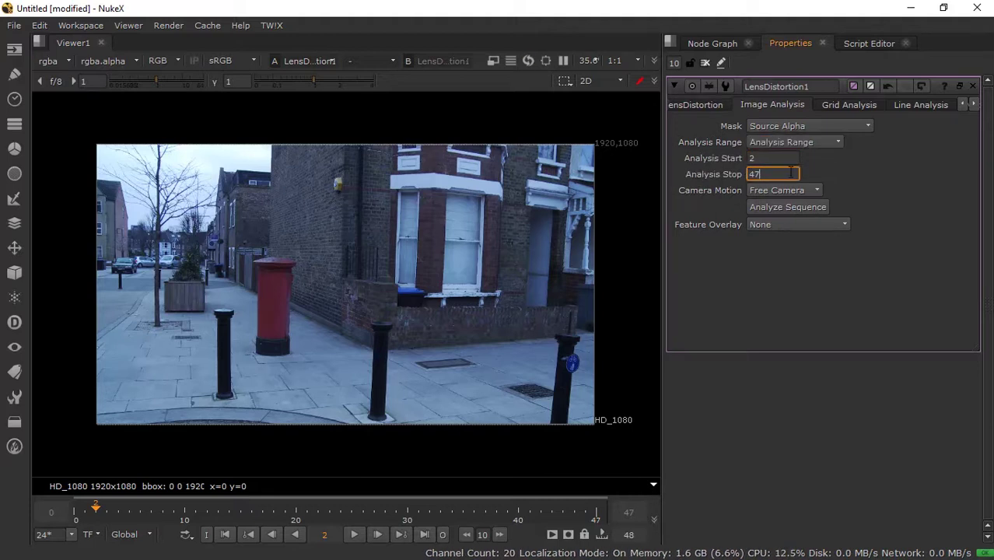
pyautogui.press('Return')
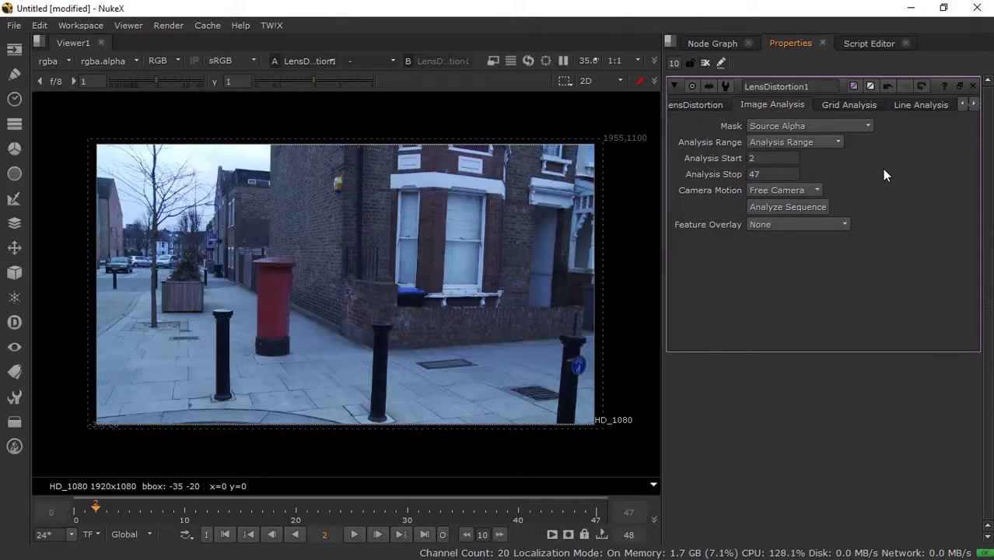
# - Move Roto1 and LensDistortion1 beside FrameRange1 in the node graph
pyautogui.click(712, 42)
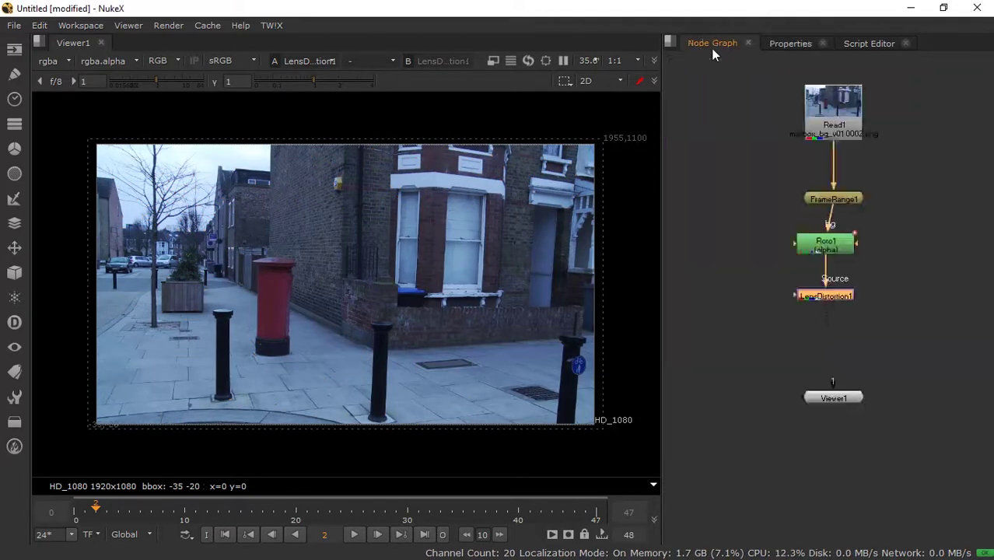
pyautogui.click(940, 310)
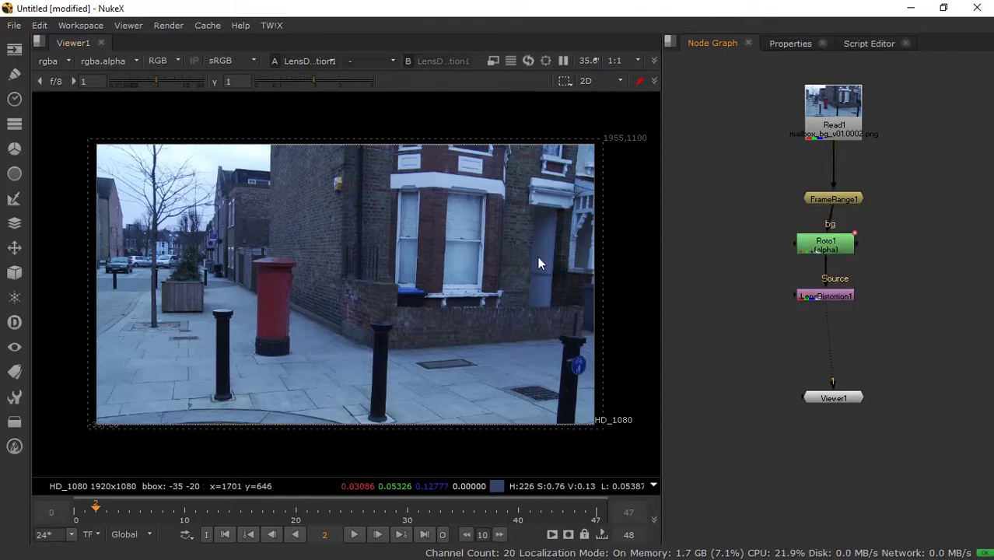
pyautogui.scroll(2, 586, 223)
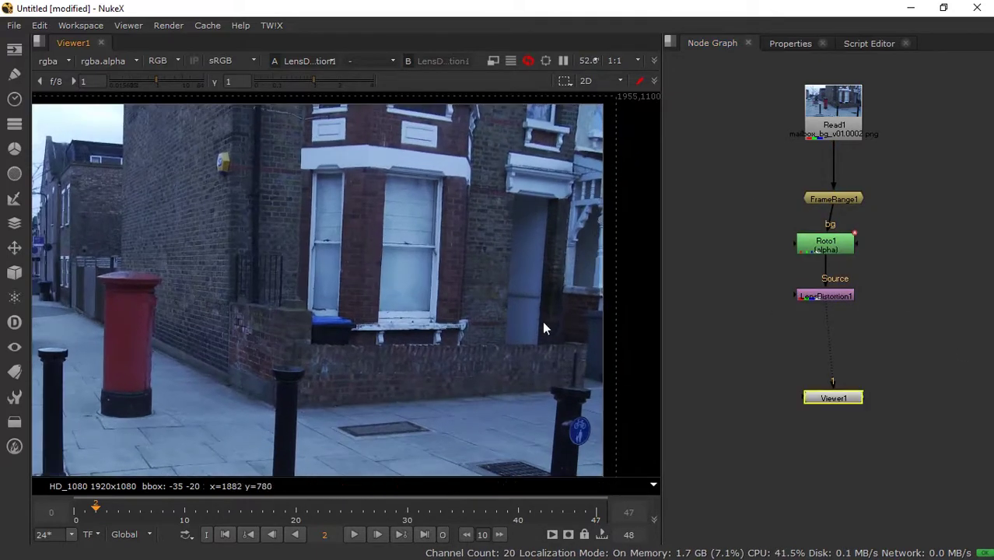
pyautogui.scroll(3, 577, 241)
pyautogui.scroll(-3, 470, 221)
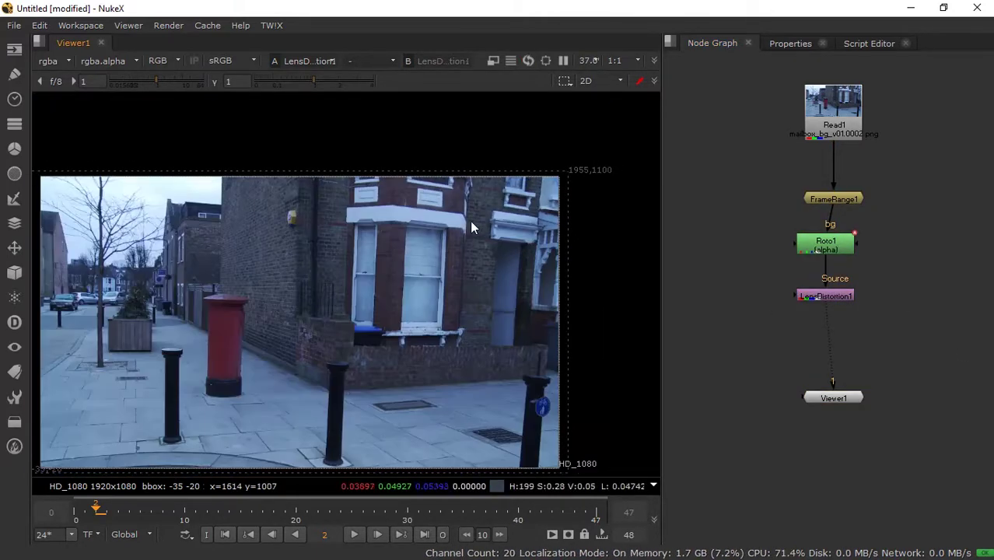
pyautogui.scroll(-2, 491, 188)
pyautogui.scroll(-1, 451, 214)
pyautogui.moveTo(732, 204); pyautogui.dragTo(817, 296)
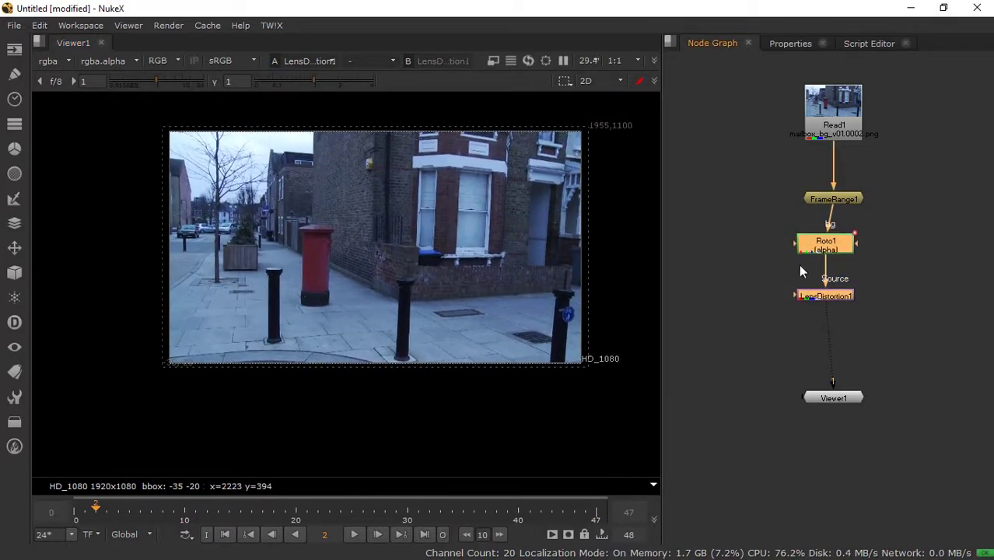
pyautogui.moveTo(828, 248); pyautogui.dragTo(735, 203)
pyautogui.click(748, 260)
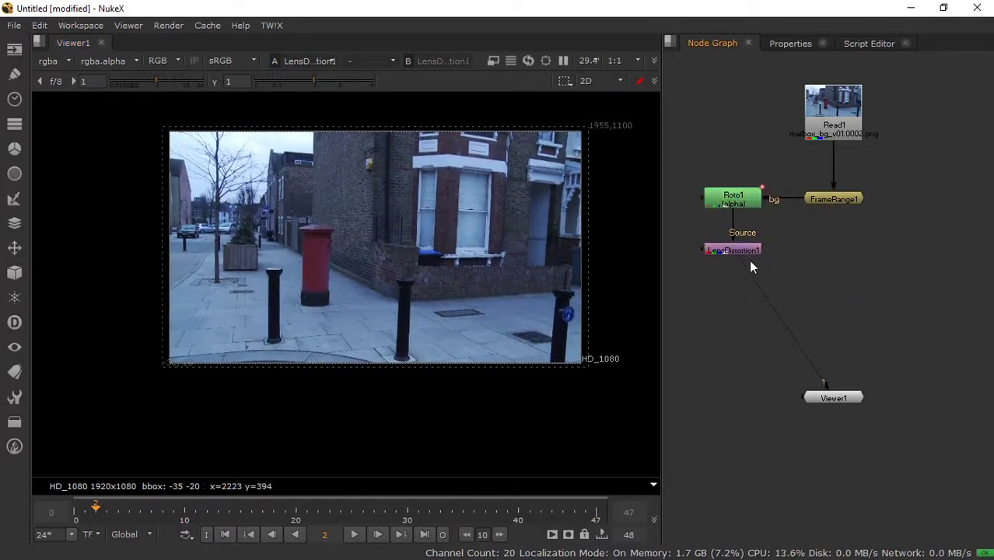
pyautogui.click(735, 248)
pyautogui.moveTo(740, 252); pyautogui.dragTo(765, 250)
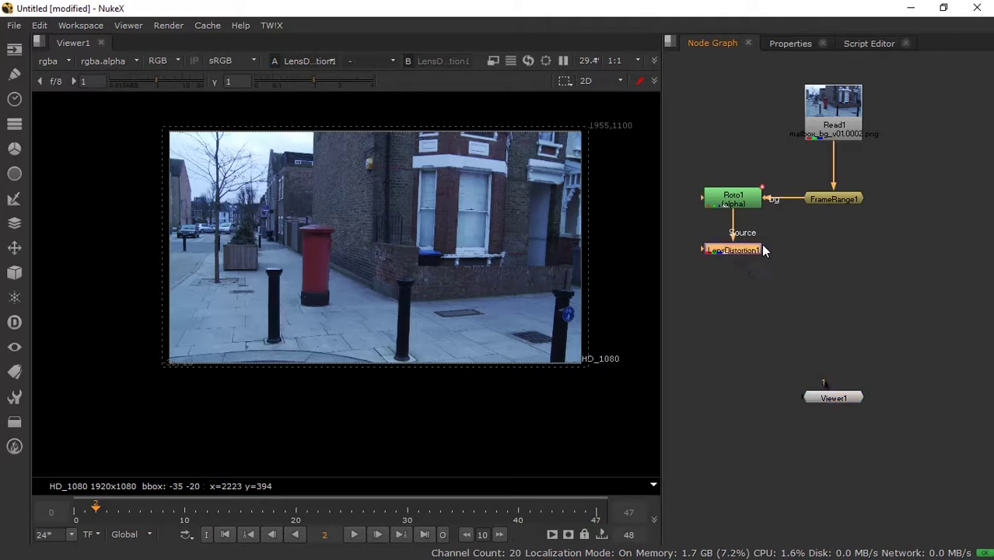
pyautogui.click(844, 201)
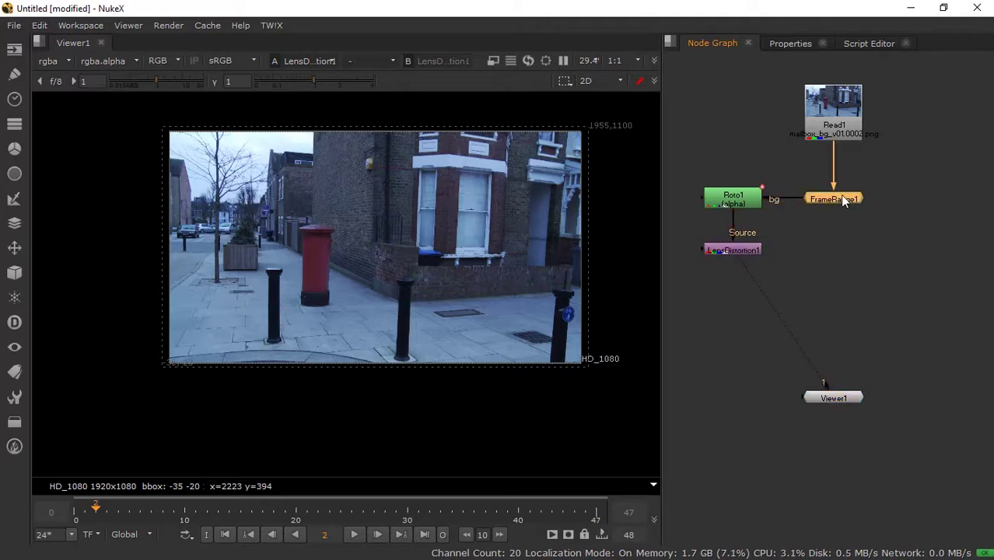
pyautogui.click(763, 234)
# - Fit the image to the viewer and feed FrameRange1 into Viewer1's second input
pyautogui.press('f')
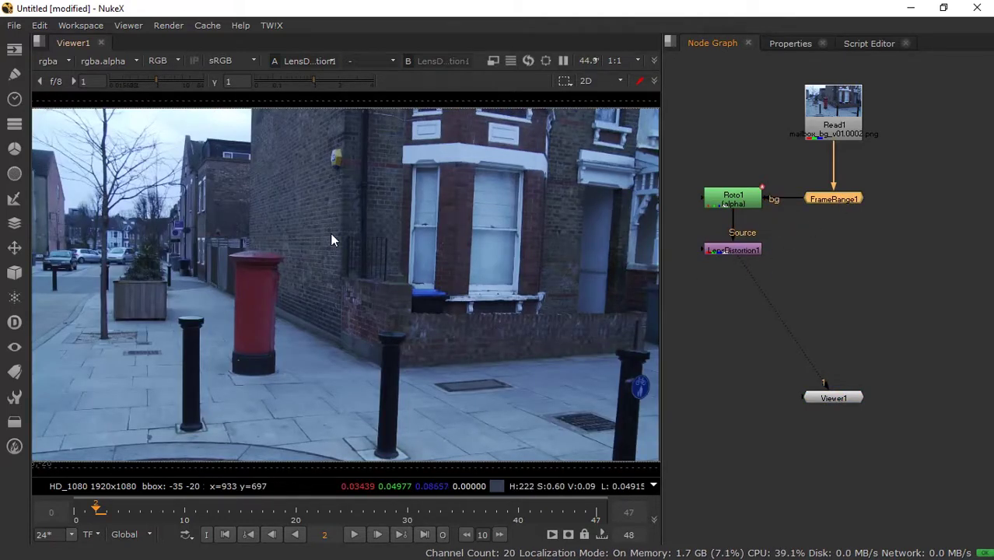
pyautogui.scroll(-3, 353, 215)
pyautogui.scroll(1, 354, 211)
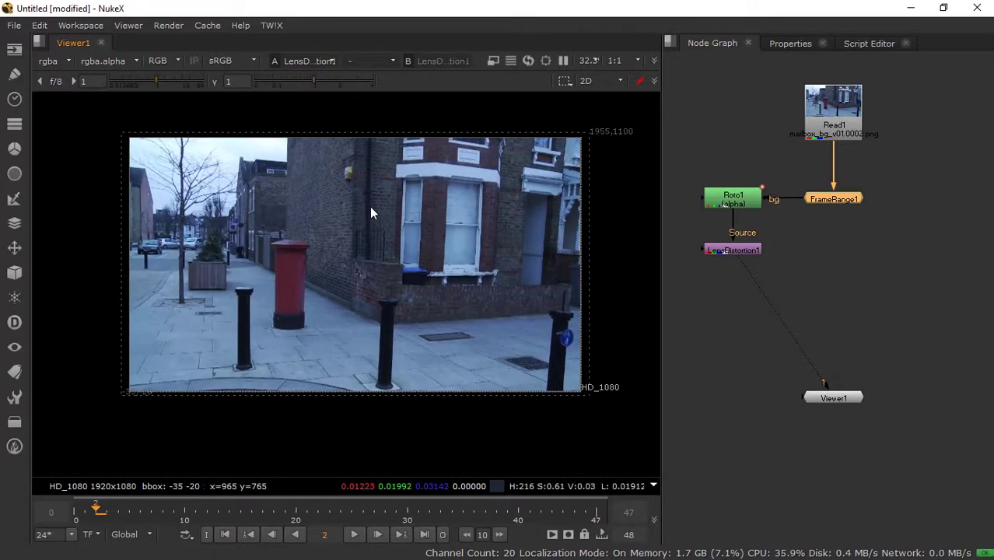
pyautogui.press('1')
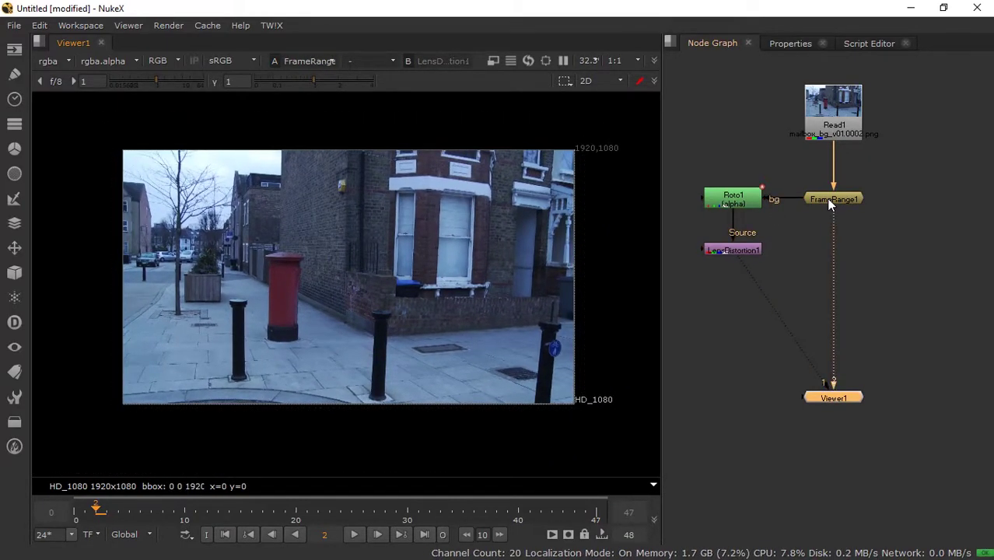
pyautogui.click(860, 322)
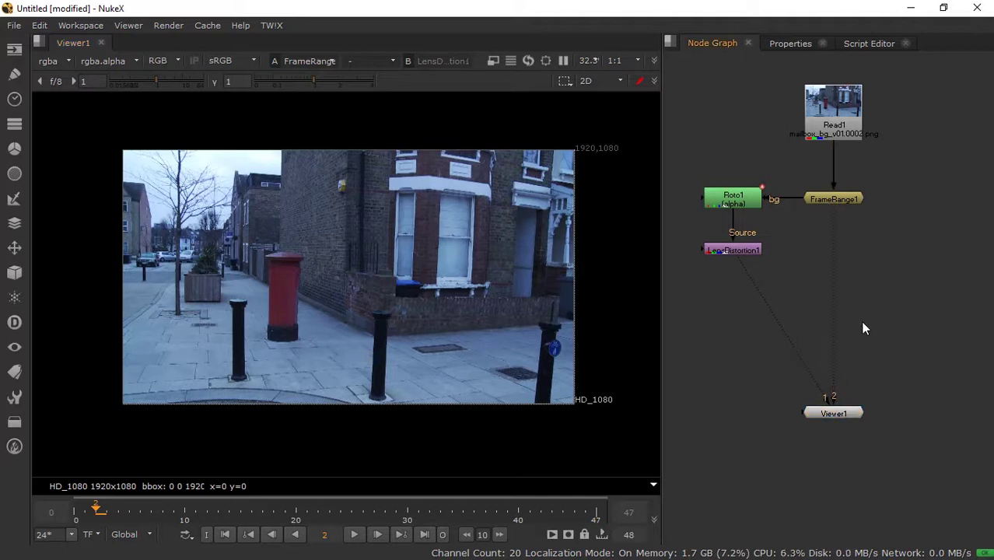
pyautogui.press('Tab')
# - Create a LensDistortion node and insert LensDistortion2 between FrameRange1 and the viewer
pyautogui.write('lens')
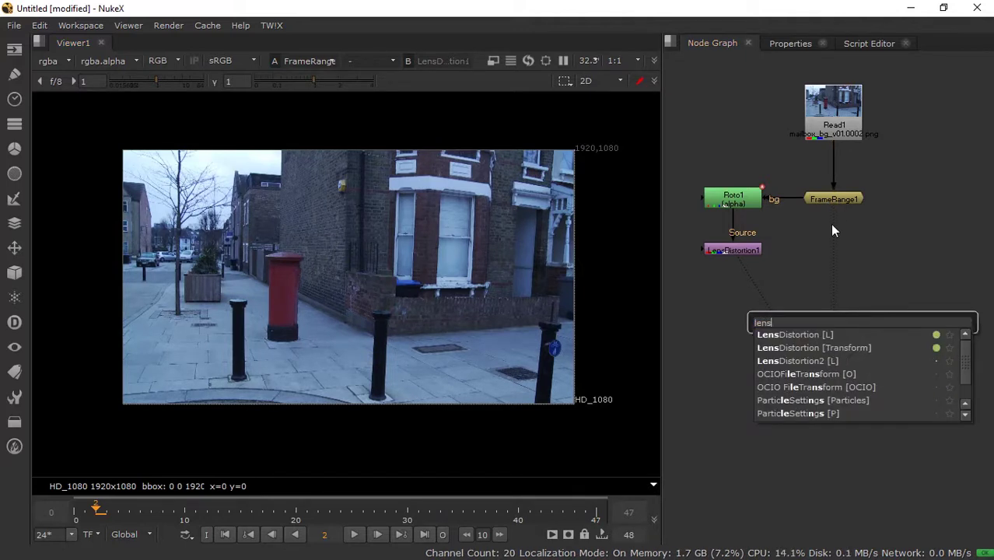
pyautogui.click(808, 334)
pyautogui.click(697, 43)
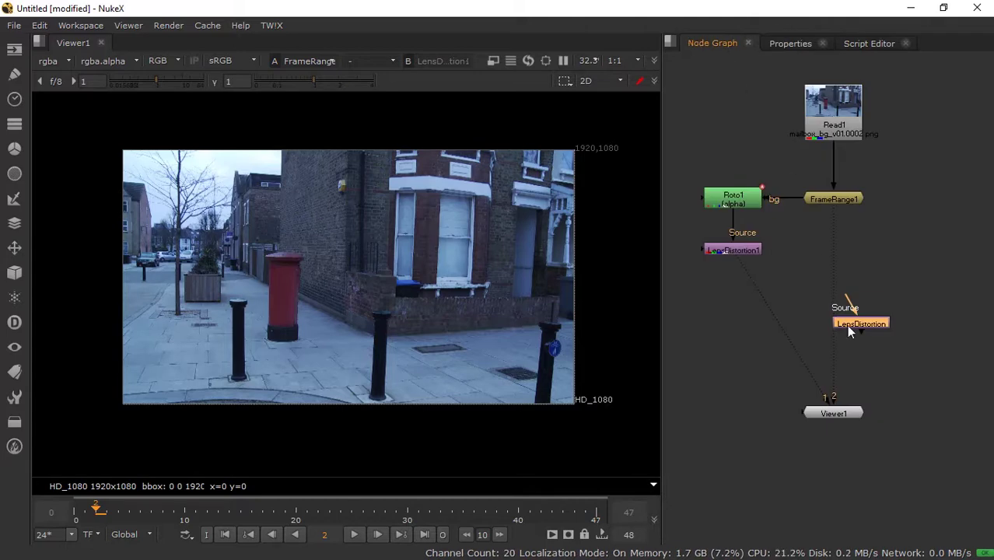
pyautogui.moveTo(865, 321); pyautogui.dragTo(840, 274)
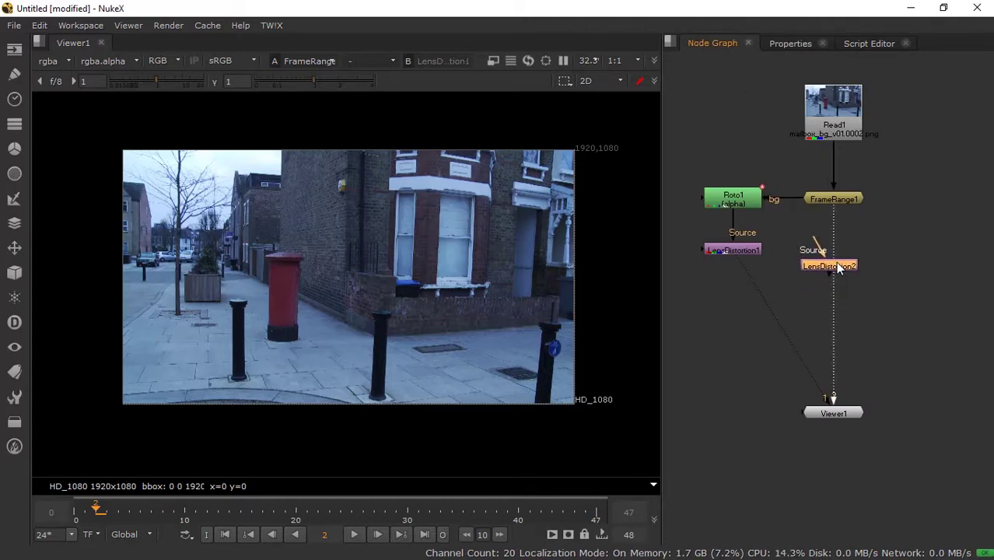
pyautogui.click(905, 300)
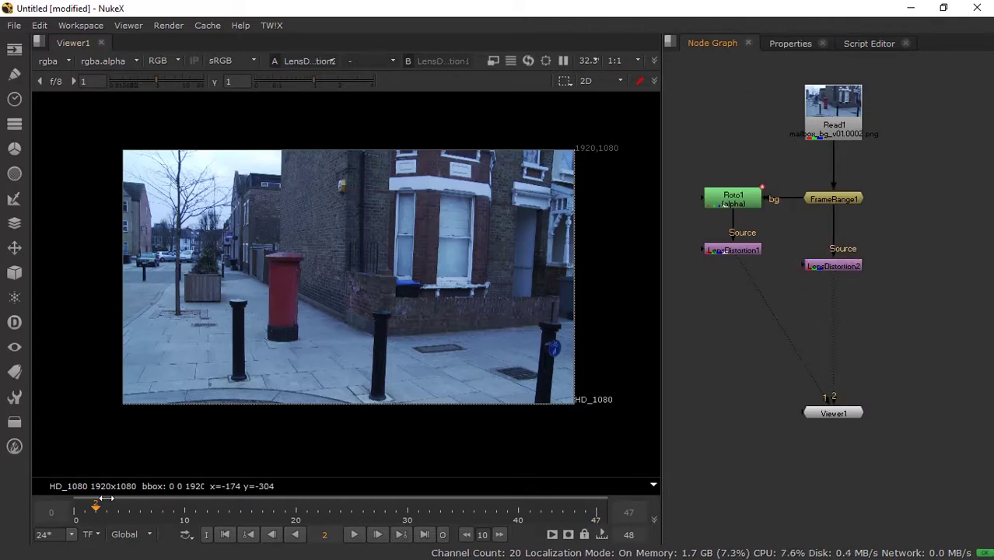
# - Go to frame 1's checkerboard and open LensDistortion2's Grid Analysis settings
pyautogui.moveTo(96, 513); pyautogui.dragTo(84, 514)
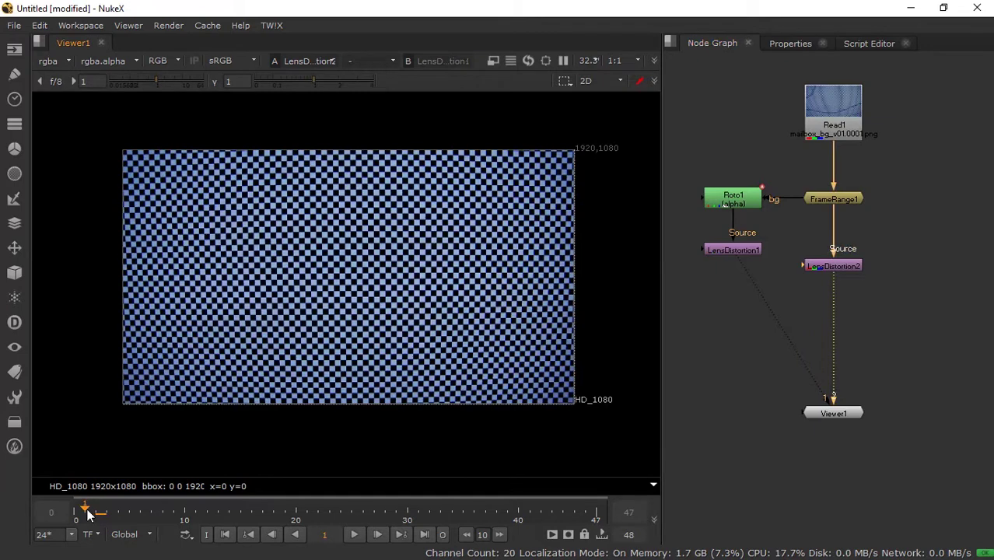
pyautogui.doubleClick(833, 267)
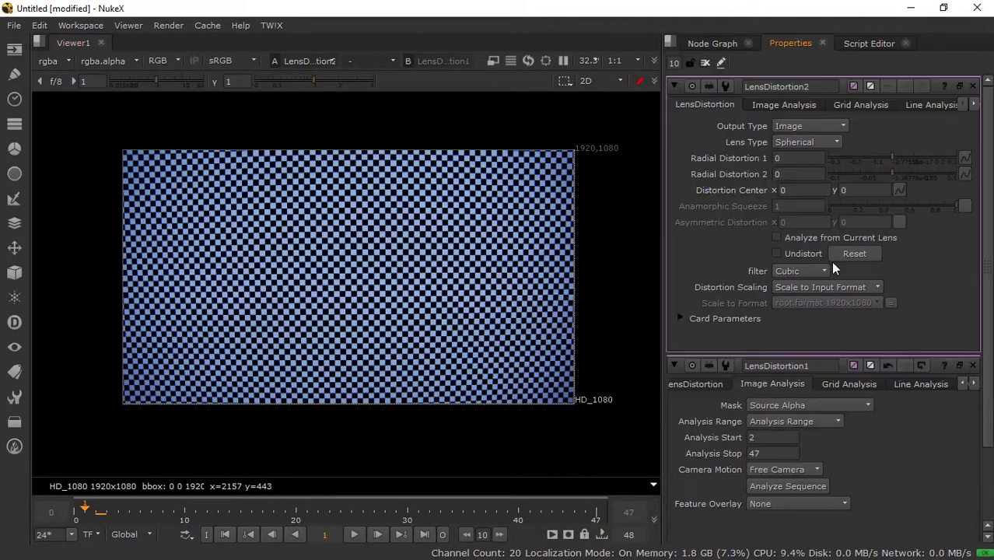
pyautogui.click(853, 108)
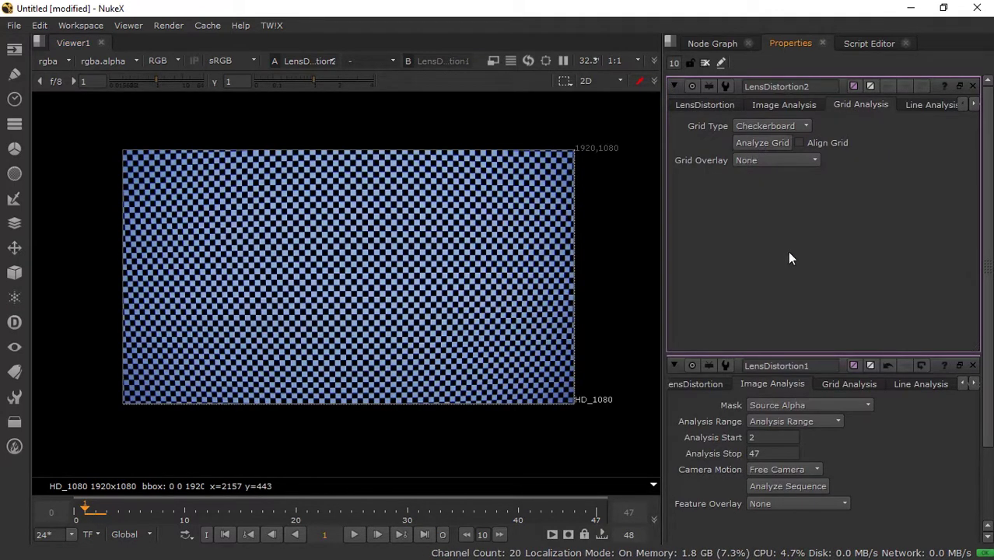
pyautogui.click(685, 44)
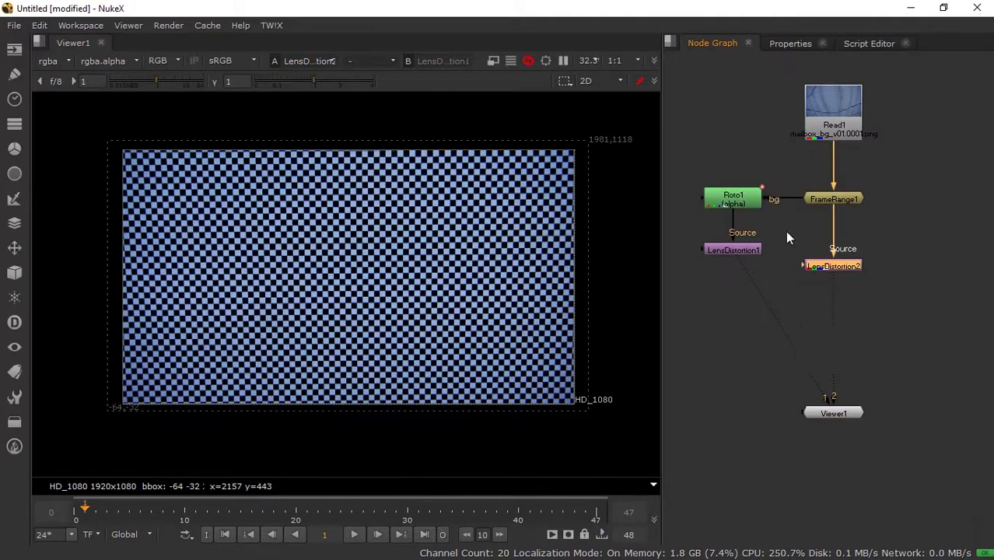
# - At frame 2, compare the LensDistortion1 and LensDistortion2 outputs in the viewer
pyautogui.click(93, 517)
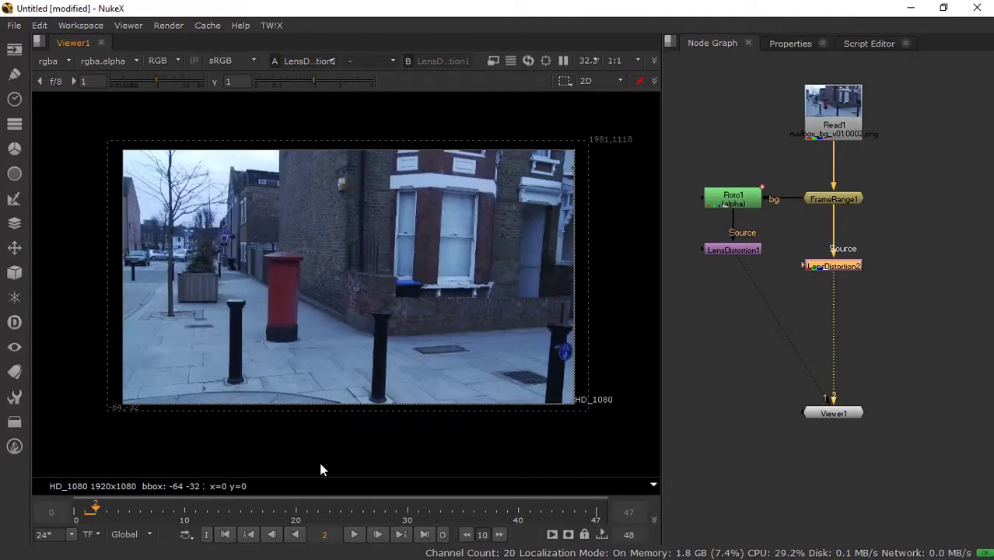
pyautogui.click(735, 250)
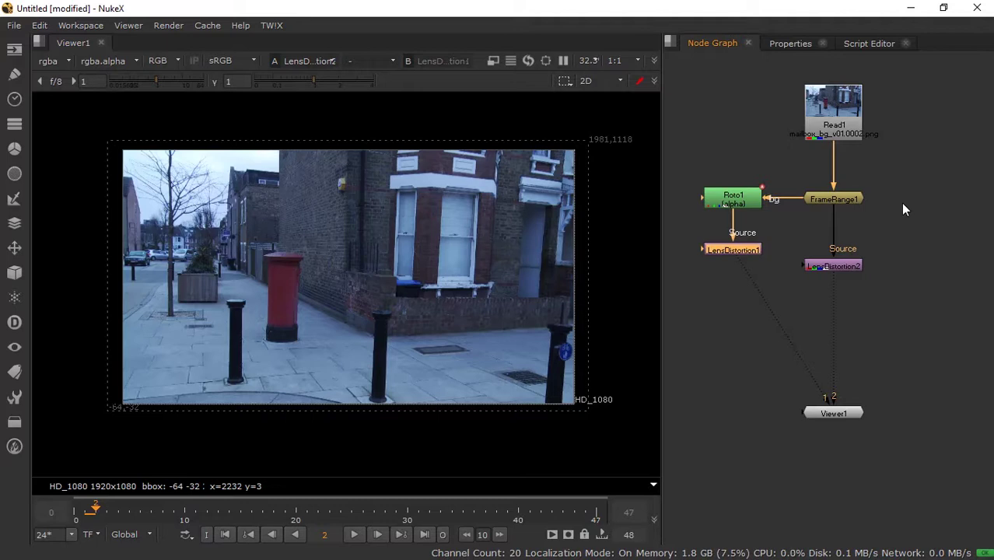
pyautogui.press('1')
pyautogui.press('1')
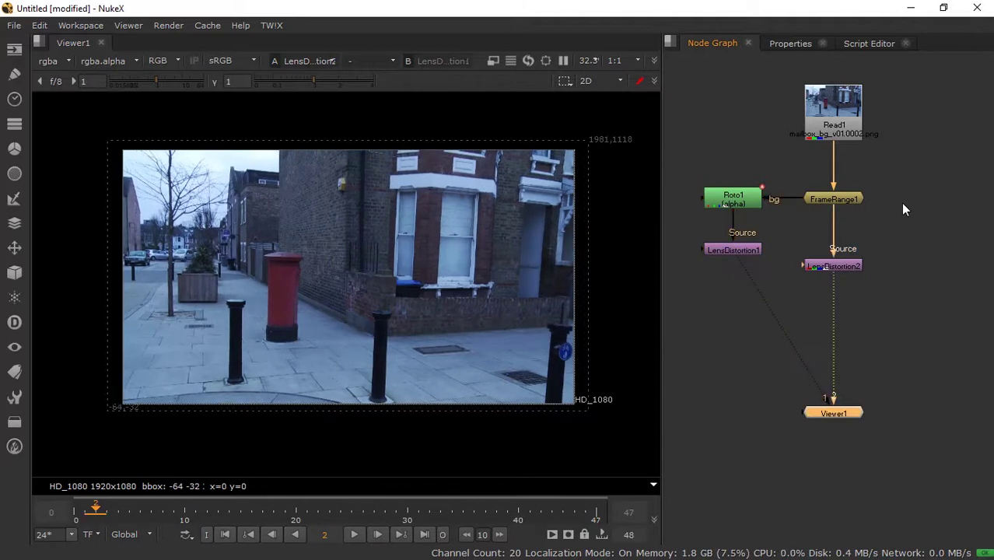
pyautogui.press('1')
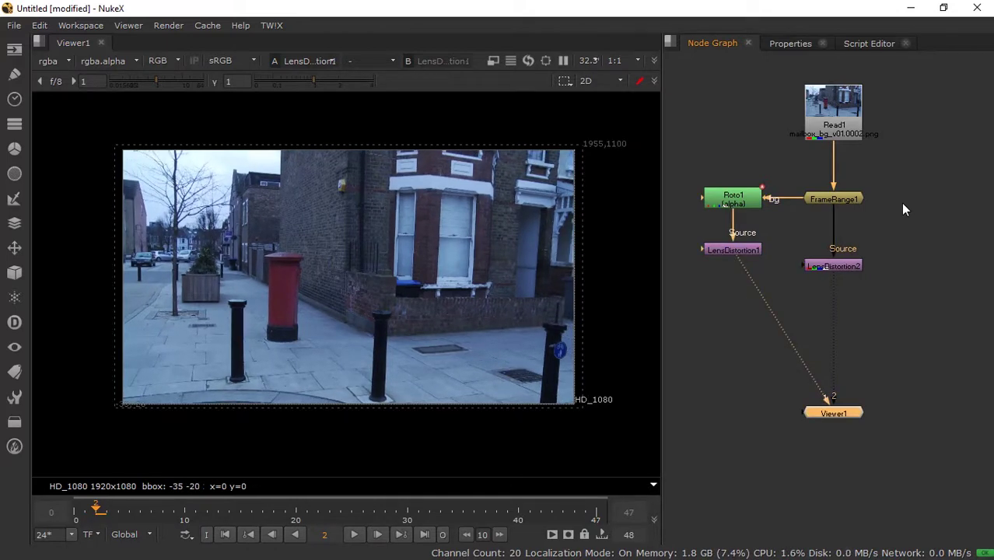
pyautogui.press('1')
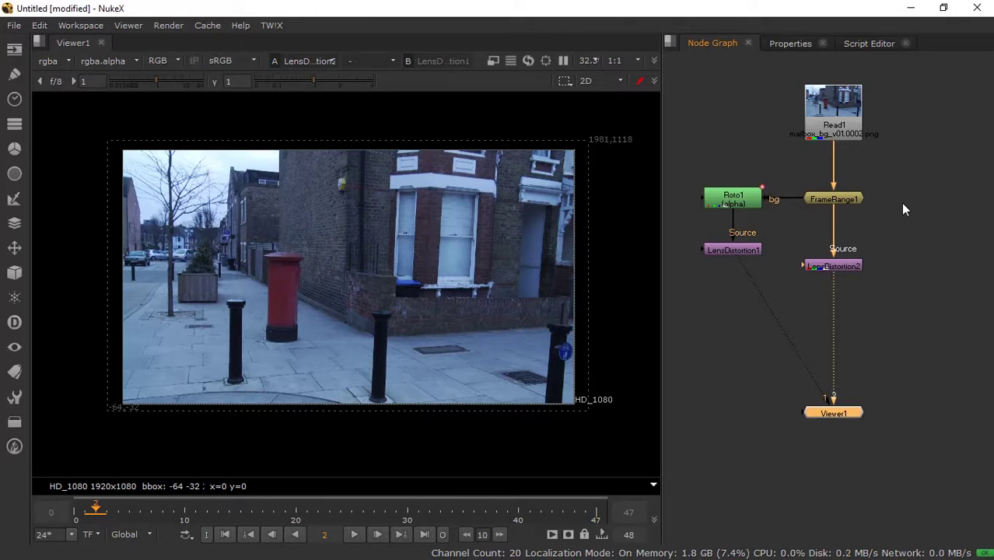
# - Wire Viewer1 only to LensDistortion2 and move Viewer1 lower in the node graph
pyautogui.hotkey('ctrl', 'z')
pyautogui.click(843, 266)
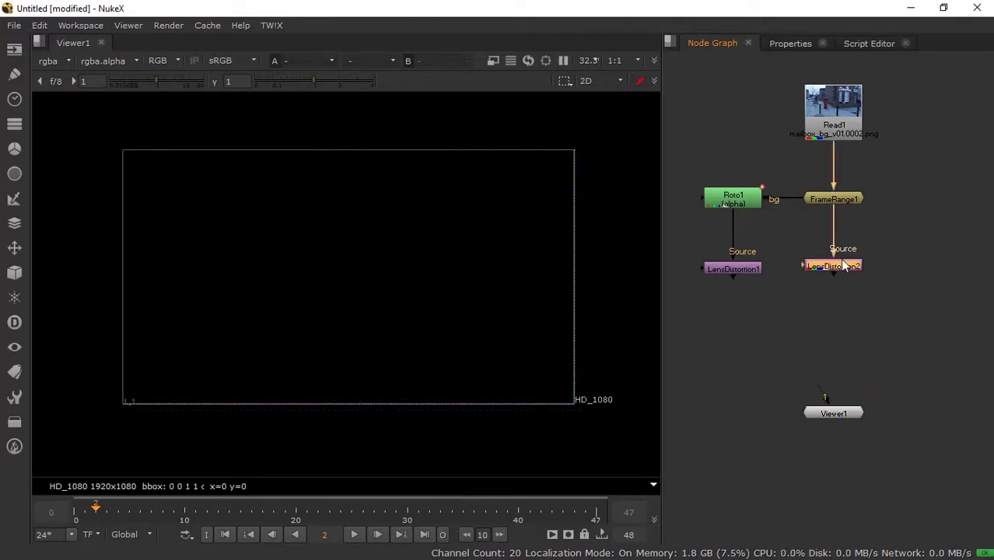
pyautogui.press('1')
pyautogui.moveTo(835, 413); pyautogui.dragTo(836, 462)
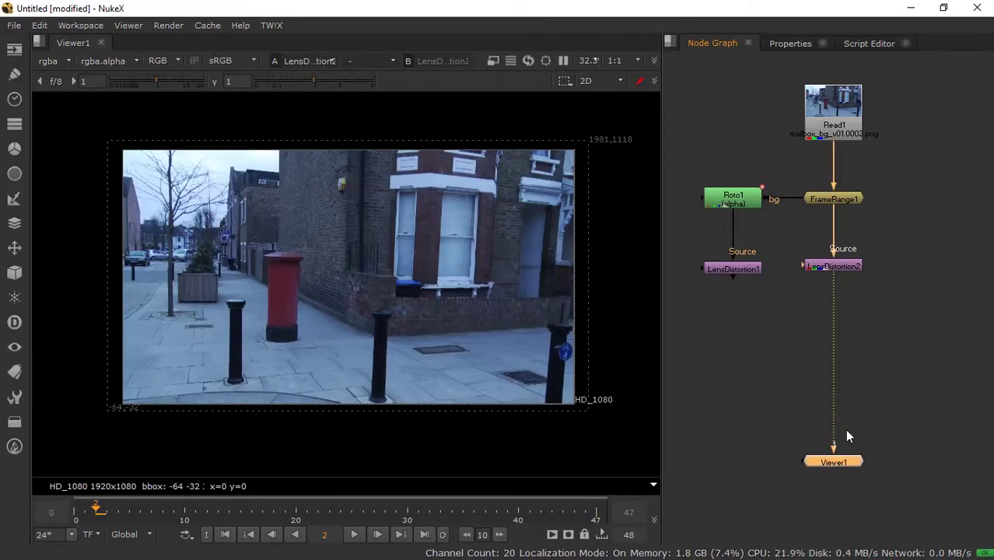
pyautogui.click(851, 389)
# - Add a CameraTracker via 'camer' and insert CameraTracker1 between LensDistortion2 and Viewer1
pyautogui.press('Tab')
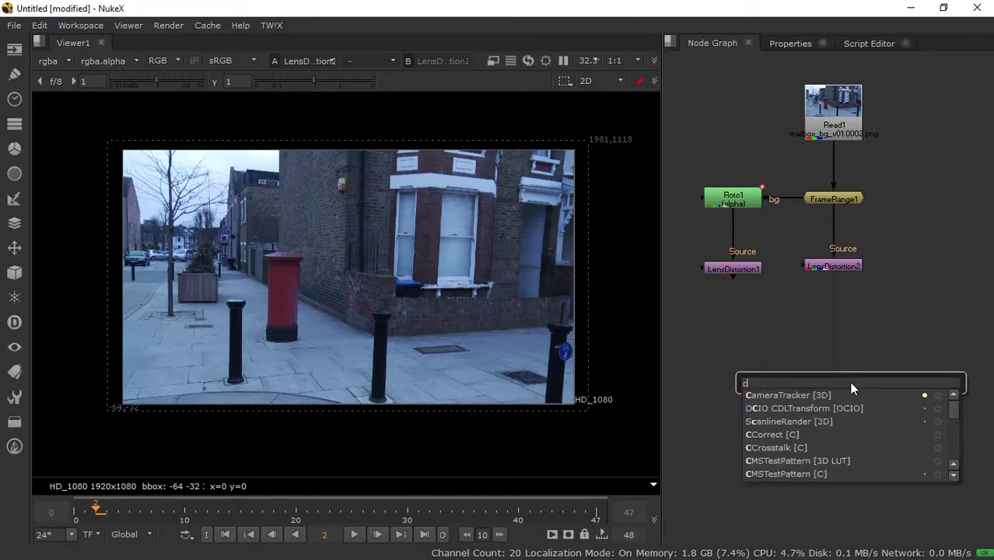
pyautogui.write('camer')
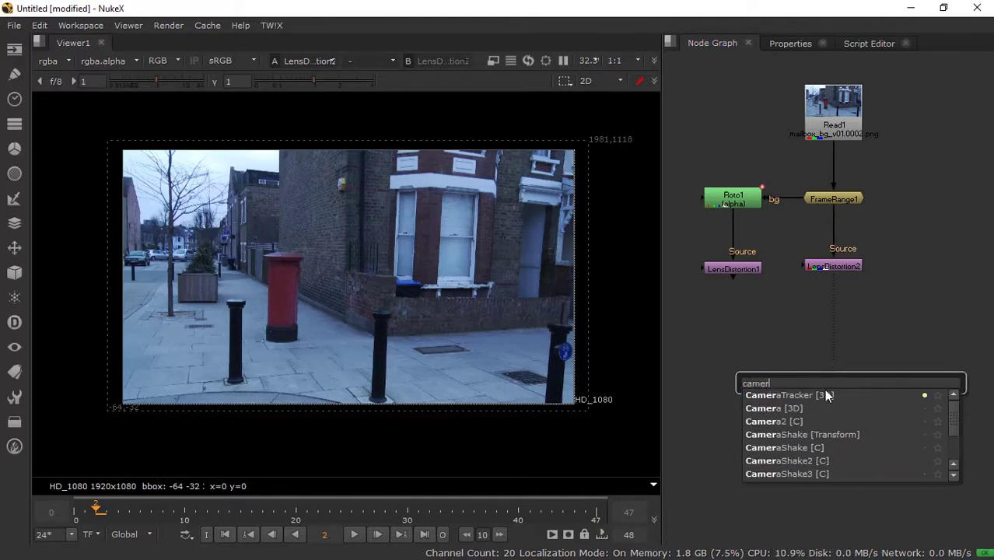
pyautogui.click(824, 393)
pyautogui.click(690, 48)
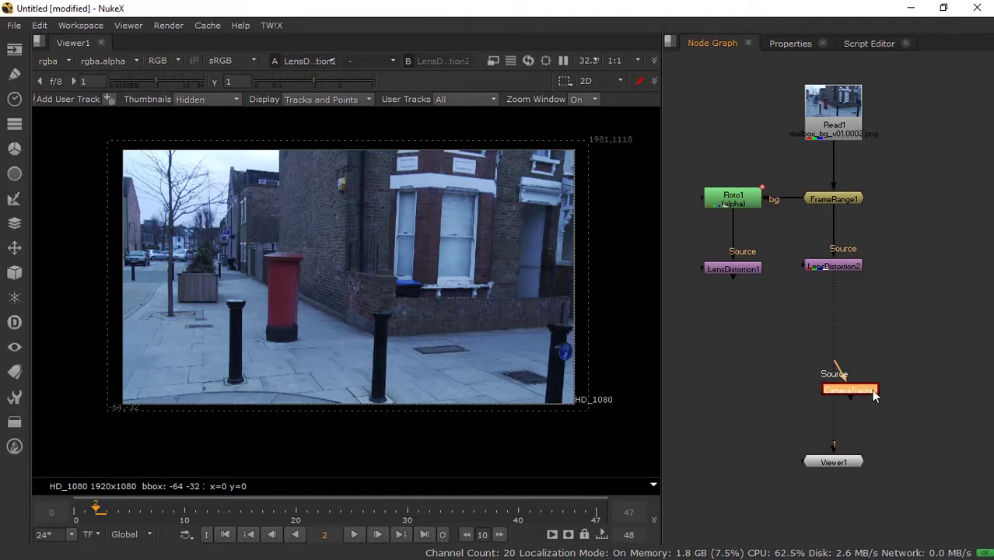
pyautogui.moveTo(874, 396); pyautogui.dragTo(855, 351)
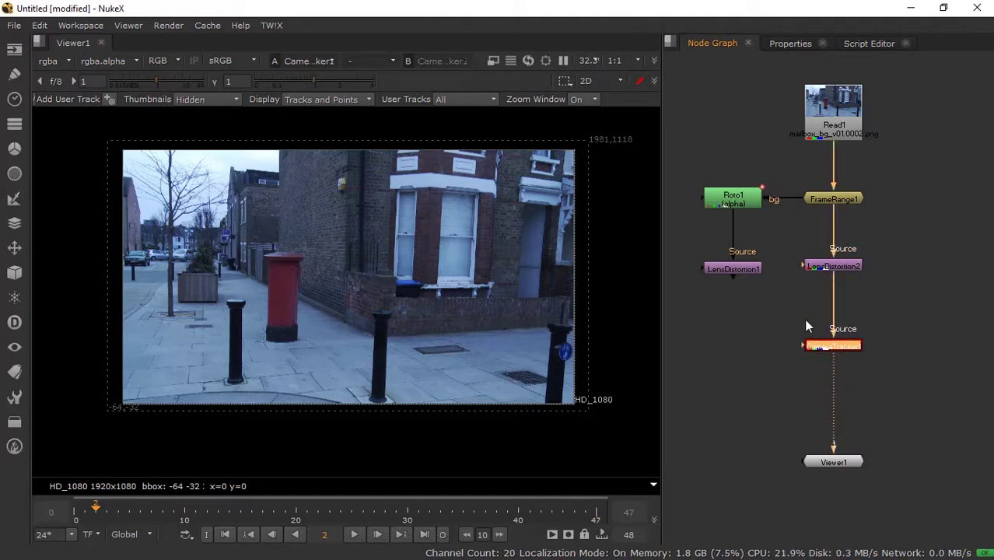
# - Set CameraTracker1's Mask to Source Alpha
pyautogui.click(782, 42)
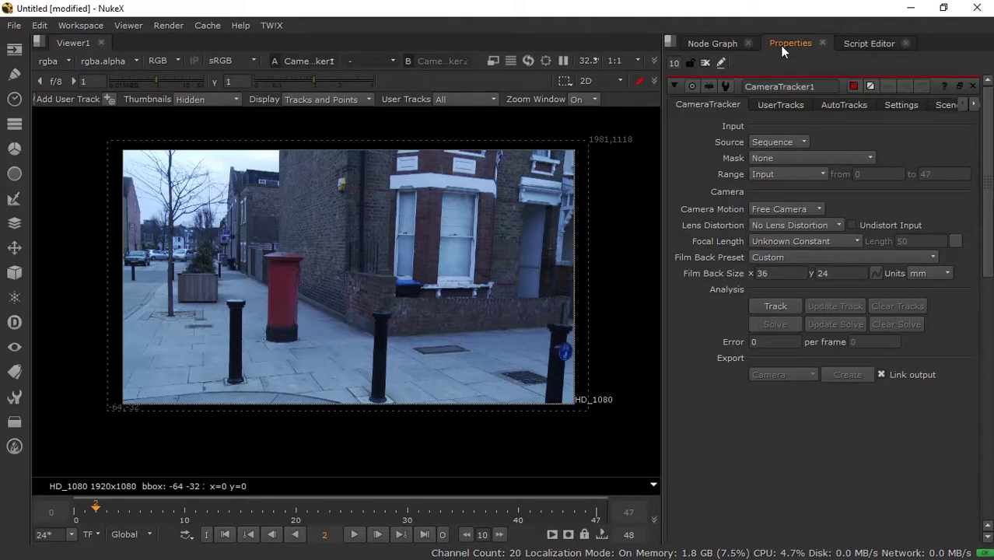
pyautogui.click(787, 160)
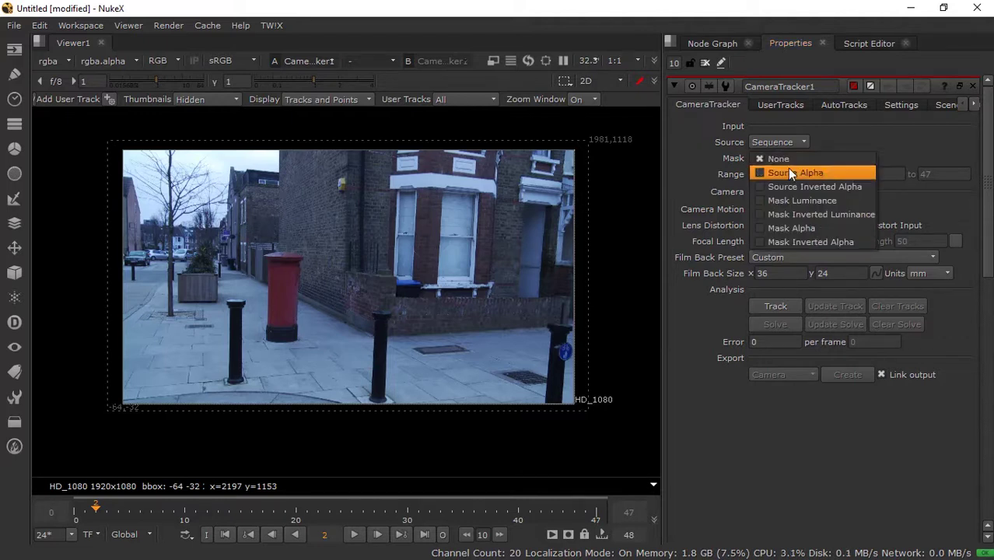
pyautogui.click(787, 168)
pyautogui.click(695, 43)
# - Create Roto2 with O, connect it to CameraTracker1's Mask input, and check the tracker's settings
pyautogui.click(734, 198)
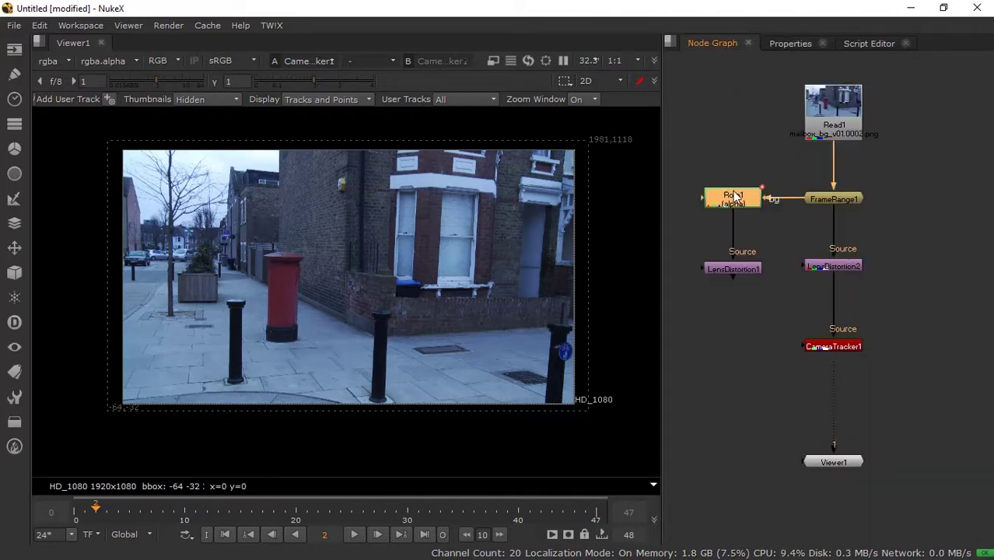
pyautogui.click(732, 345)
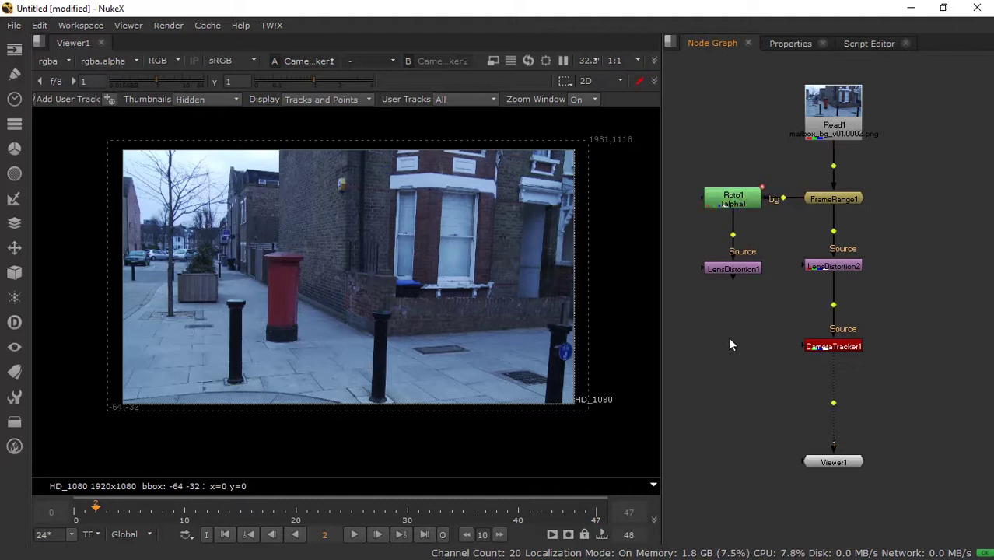
pyautogui.press('o')
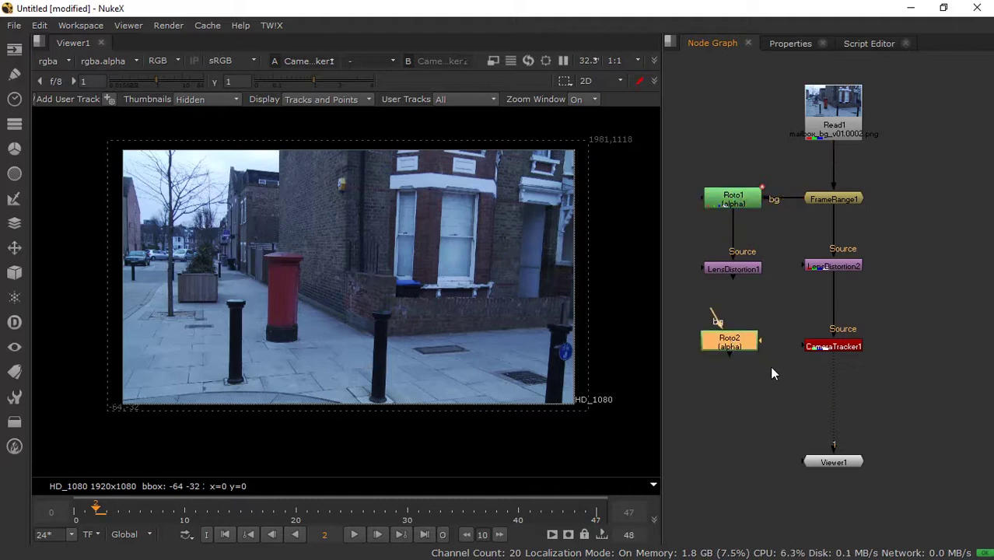
pyautogui.moveTo(801, 346); pyautogui.dragTo(719, 349)
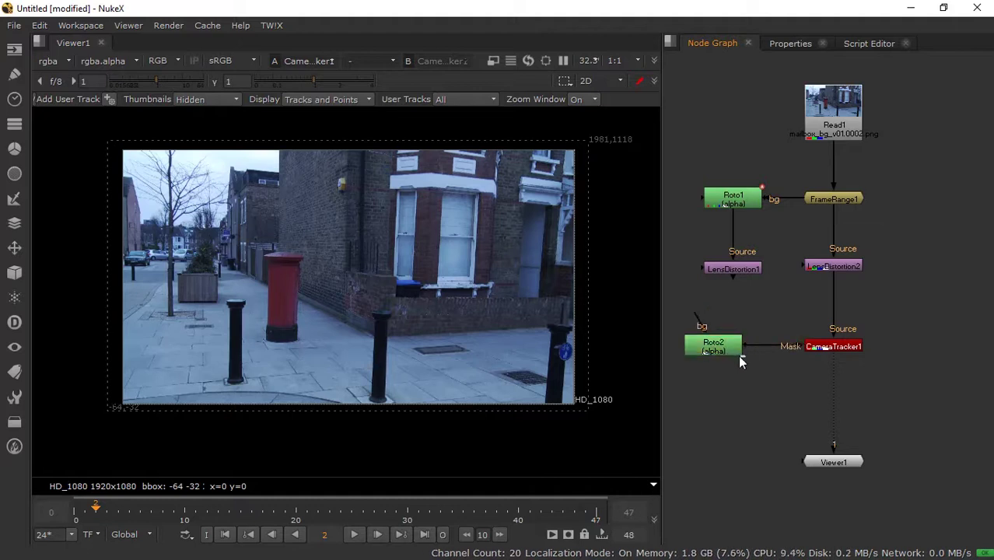
pyautogui.click(831, 348)
pyautogui.doubleClick(829, 346)
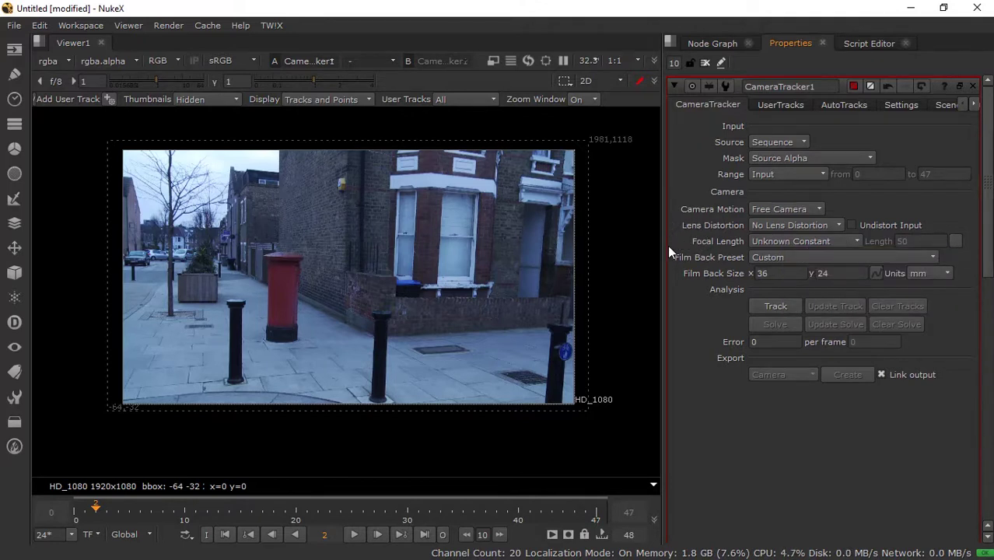
pyautogui.click(709, 43)
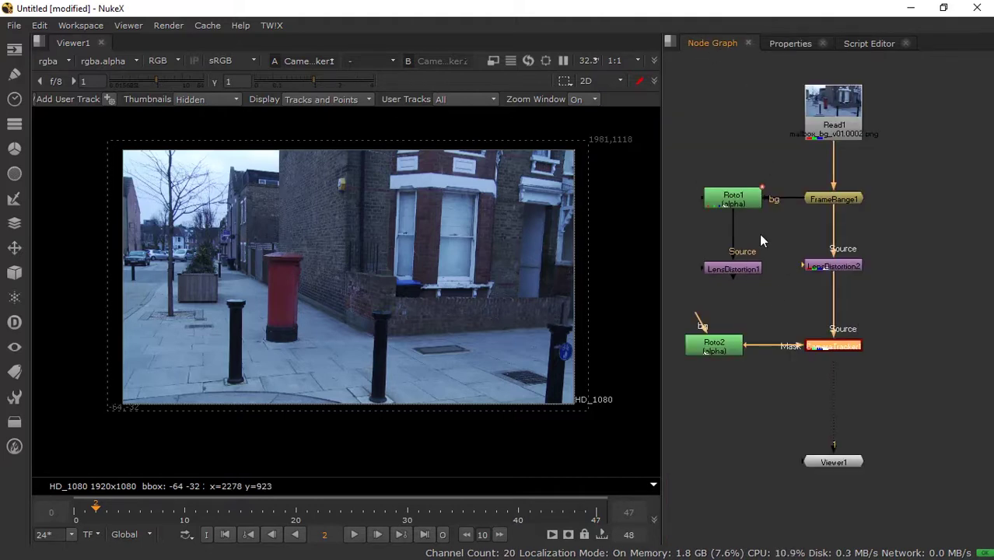
# - Read the slate at frame 0 and set CameraTracker1's focal length to Known 5.8
pyautogui.click(787, 44)
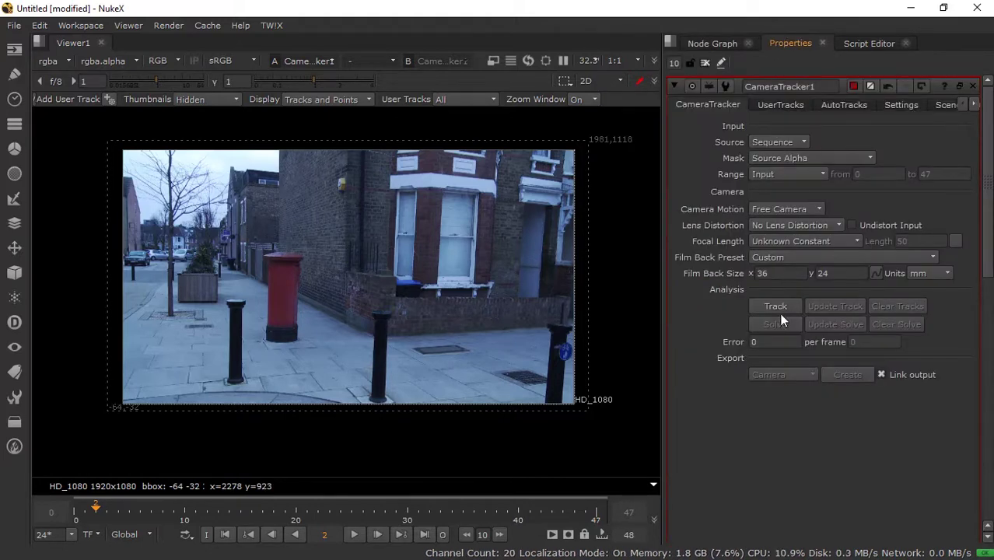
pyautogui.click(795, 242)
pyautogui.click(810, 433)
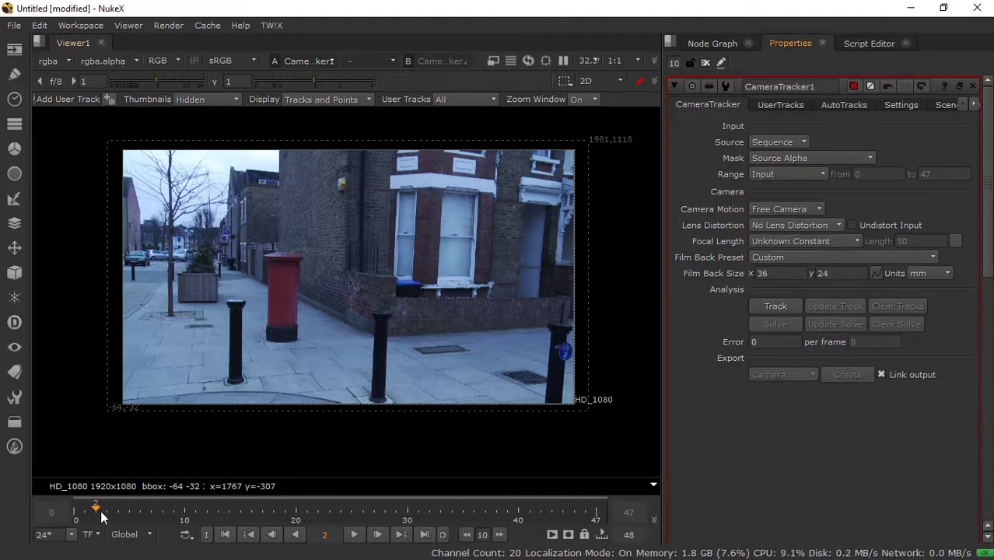
pyautogui.click(74, 510)
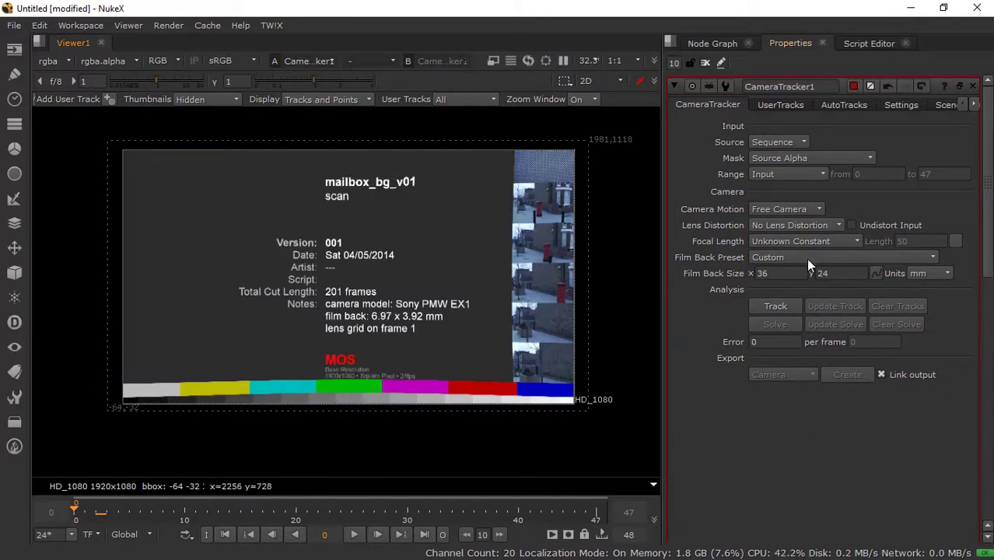
pyautogui.click(810, 242)
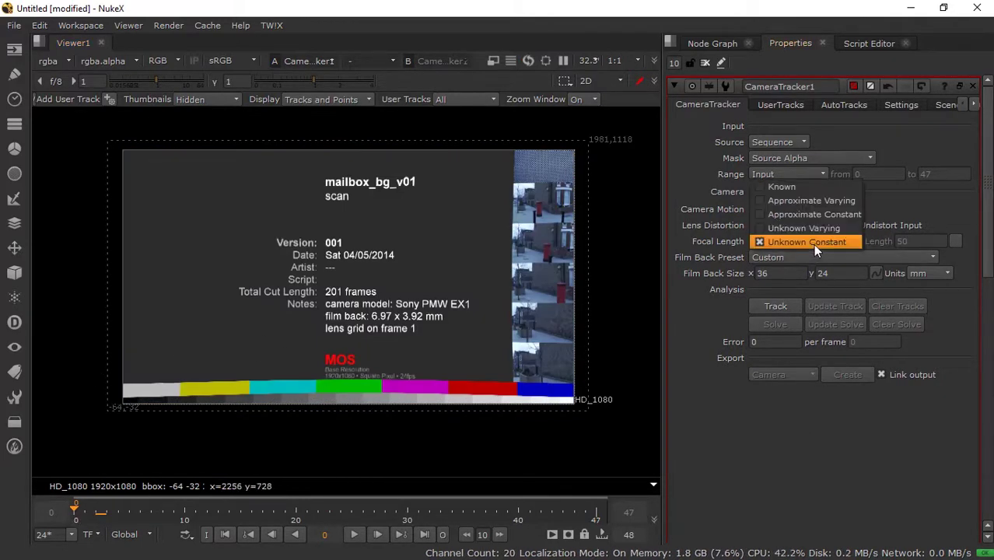
pyautogui.click(807, 187)
pyautogui.write('5')
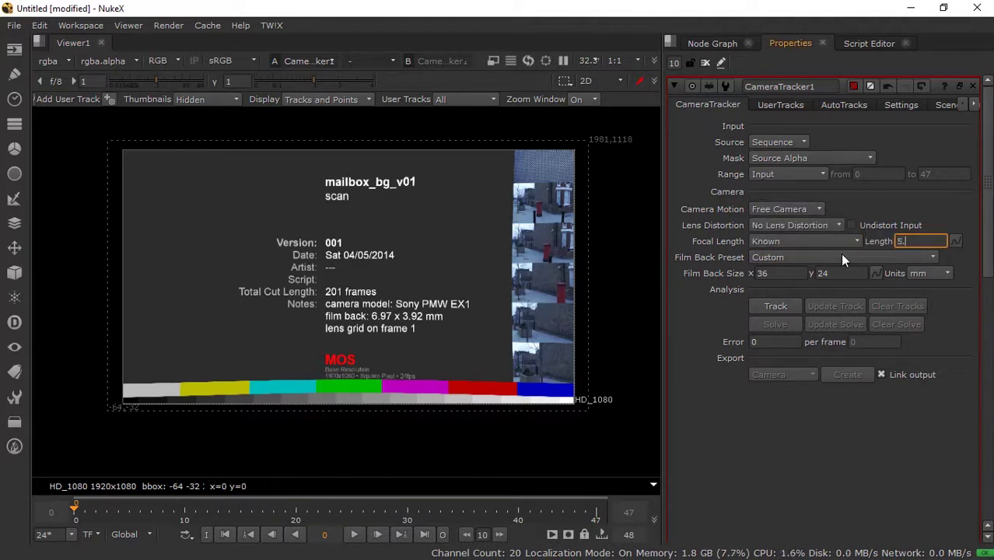
pyautogui.write('.8')
pyautogui.press('Return')
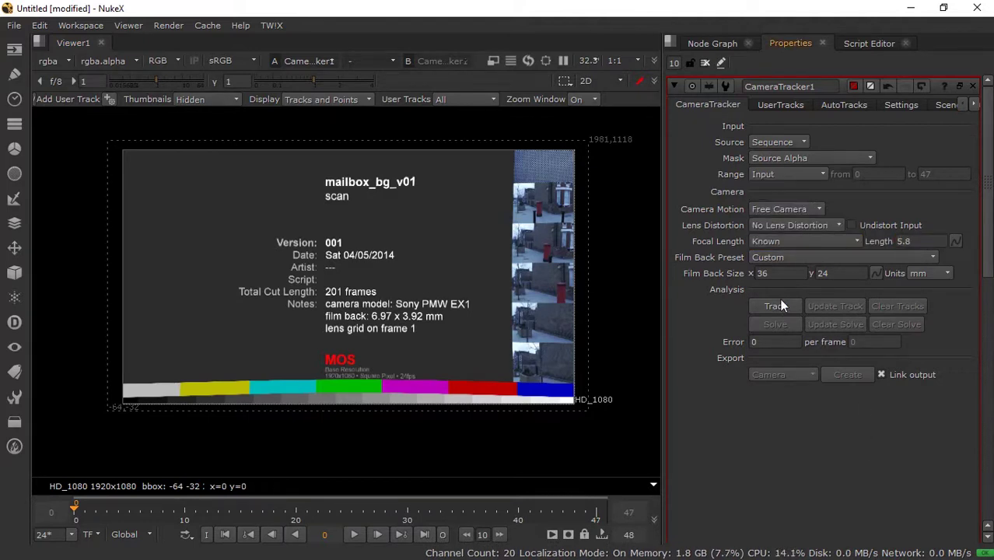
# - Set the film back preset to Sony EX1 (6.97 x 3.92)
pyautogui.click(766, 258)
pyautogui.moveTo(778, 382)
pyautogui.moveTo(860, 384)
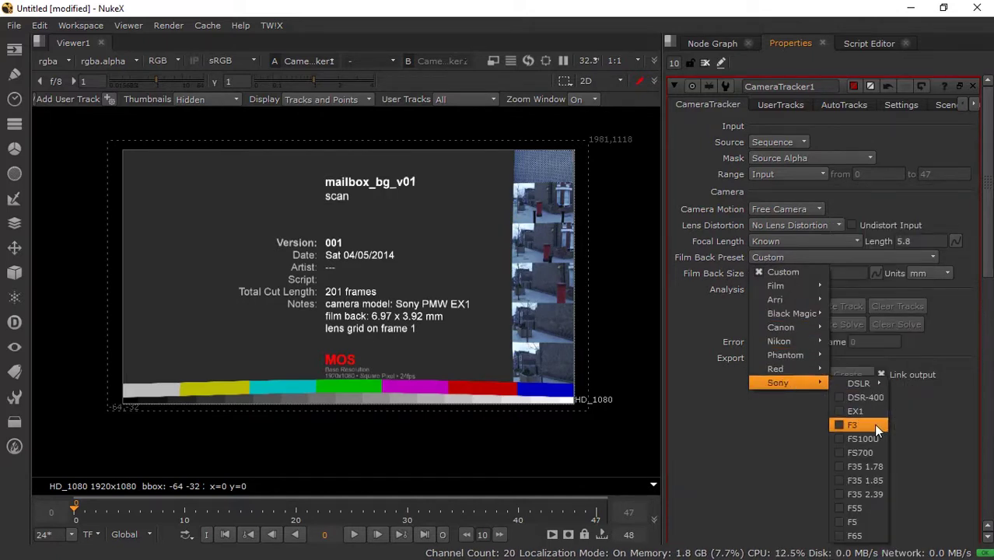
pyautogui.click(869, 410)
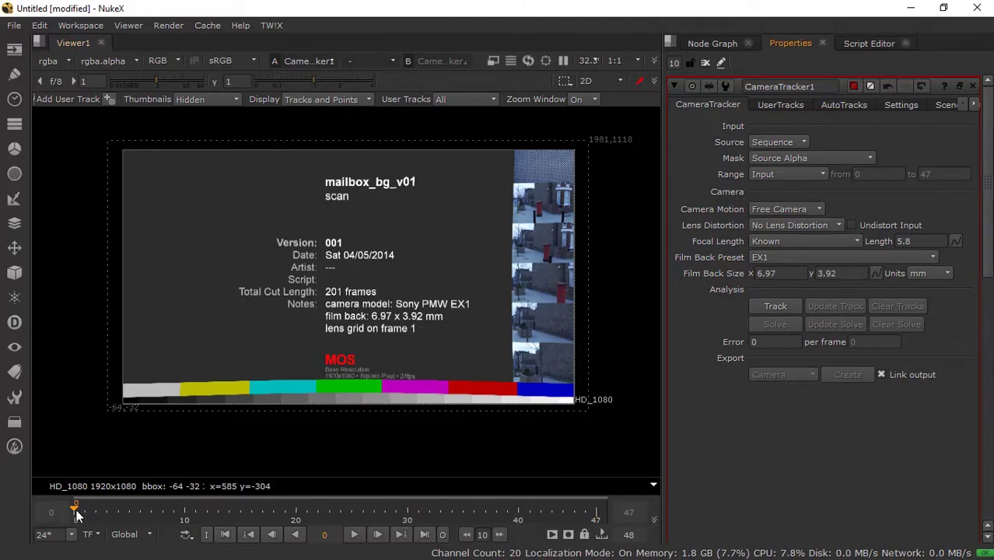
# - Set the tracking range to Custom starting at frame 2, then return to frame 2
pyautogui.click(791, 179)
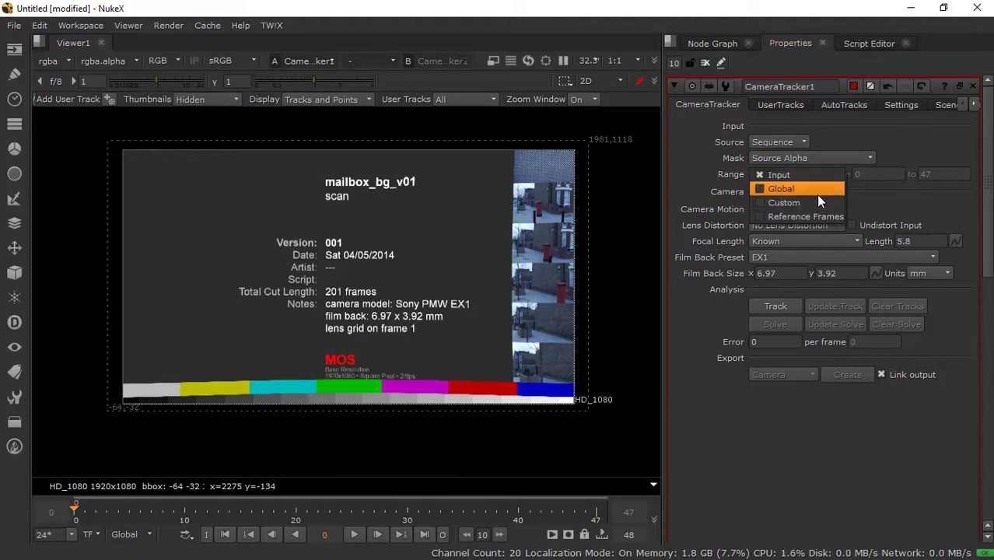
pyautogui.click(817, 204)
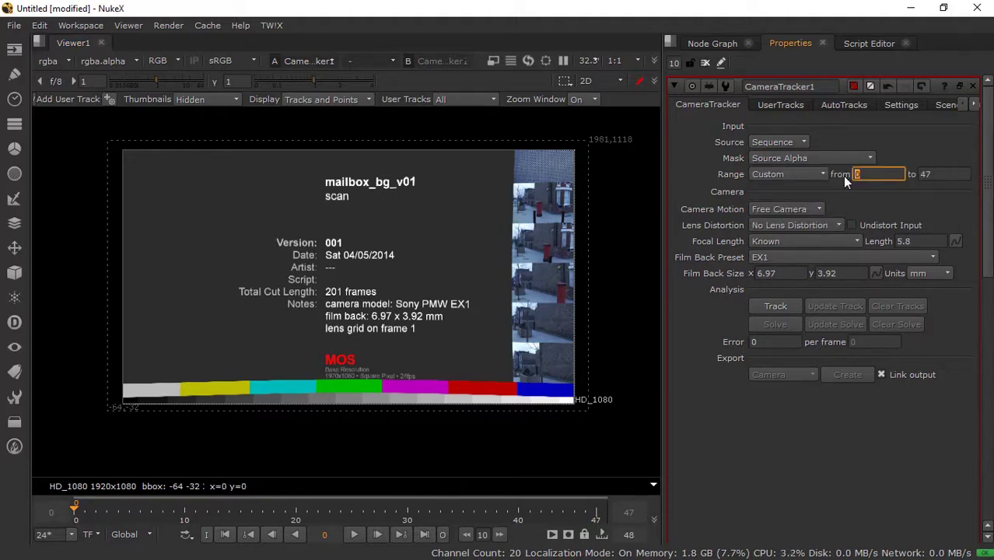
pyautogui.write('2')
pyautogui.press('Return')
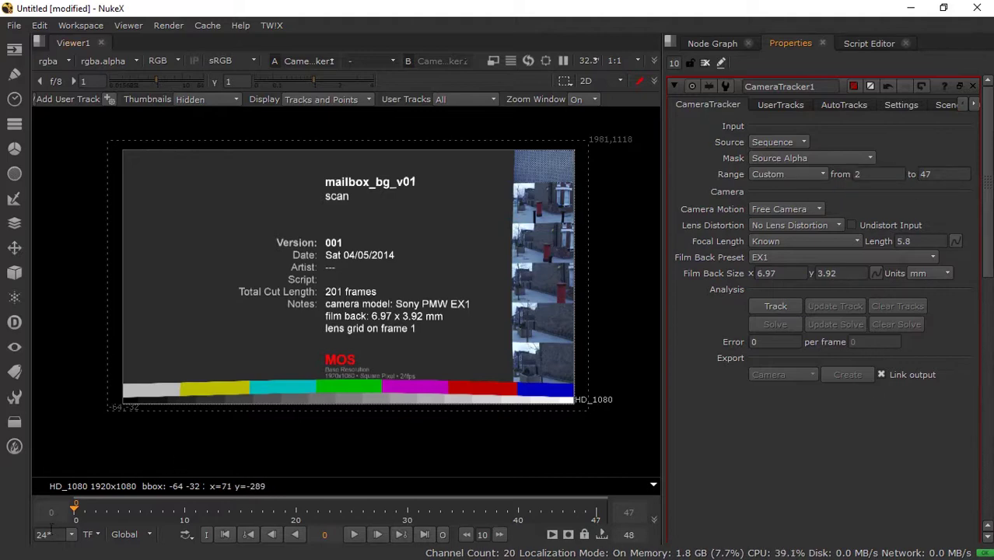
pyautogui.moveTo(78, 512); pyautogui.dragTo(98, 508)
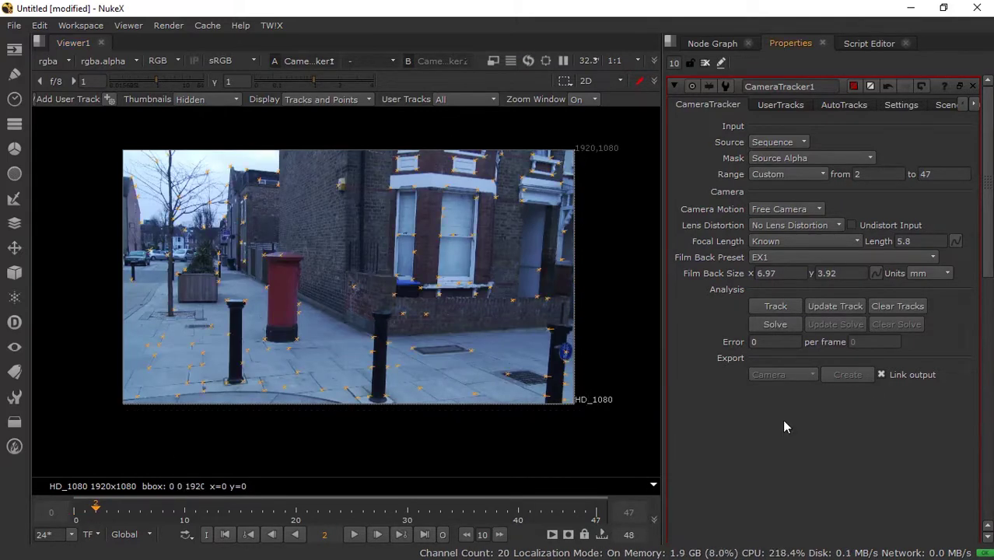
# - Set the tracker's number of features to 300
pyautogui.click(901, 106)
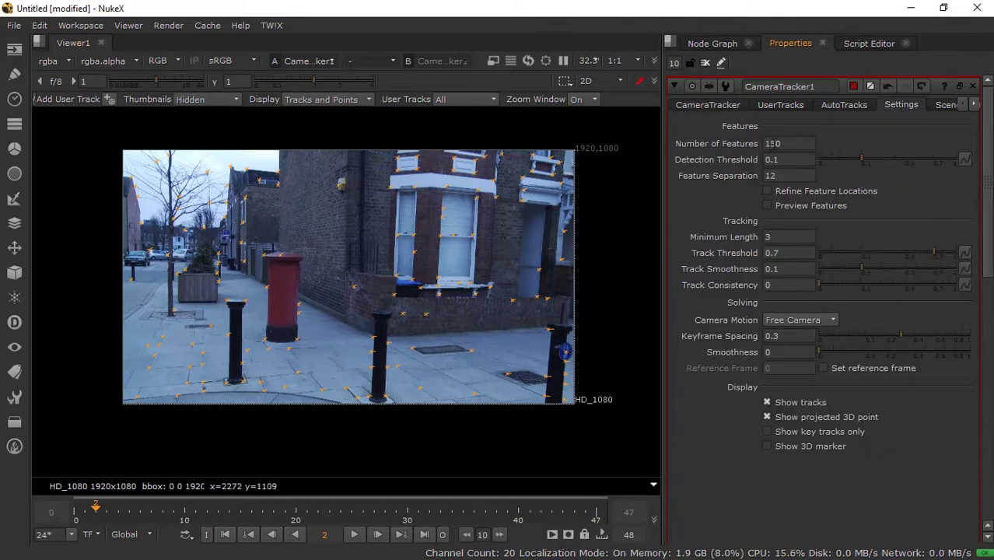
pyautogui.doubleClick(773, 143)
pyautogui.write('3')
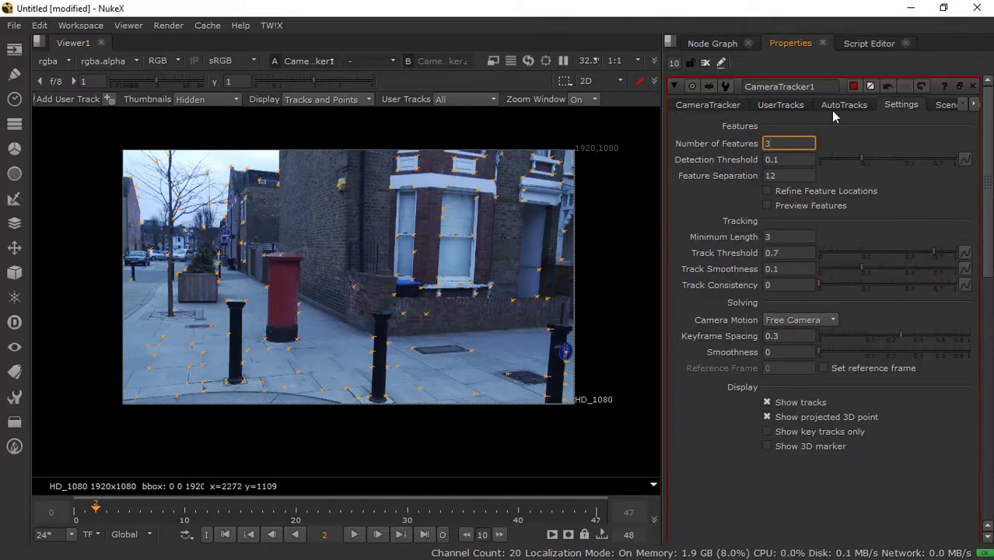
pyautogui.write('00')
pyautogui.press('Return')
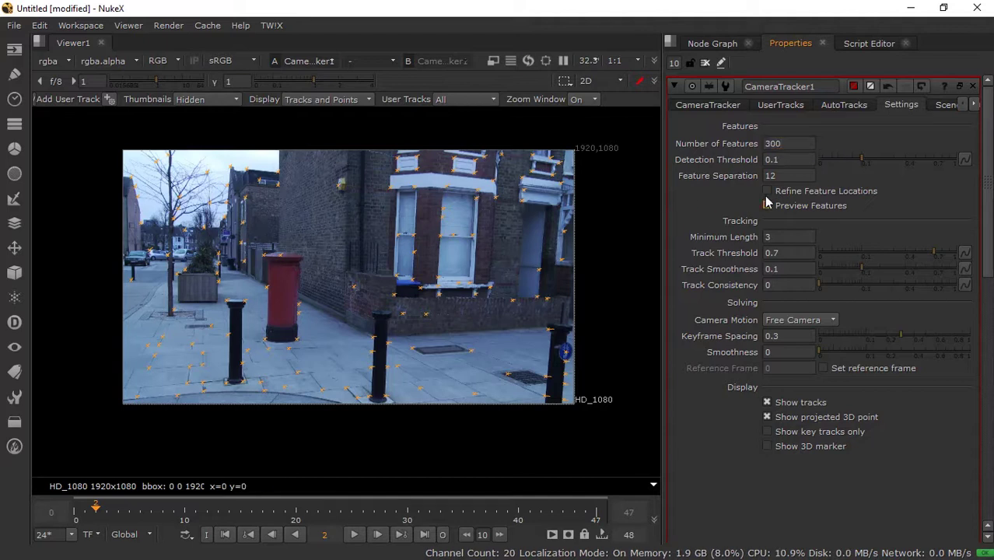
# - Turn on Refine Feature Locations and turn off Preview Features
pyautogui.click(766, 206)
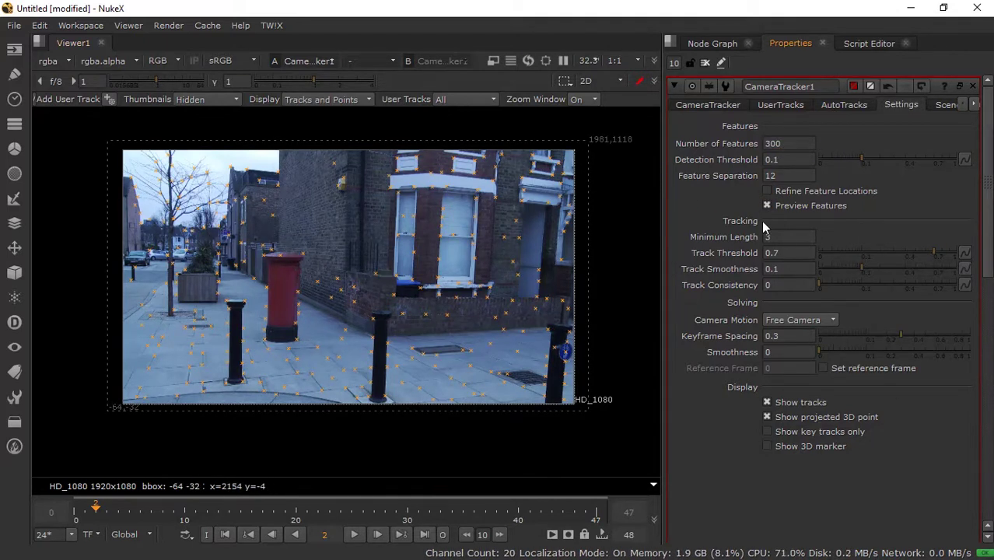
pyautogui.click(767, 191)
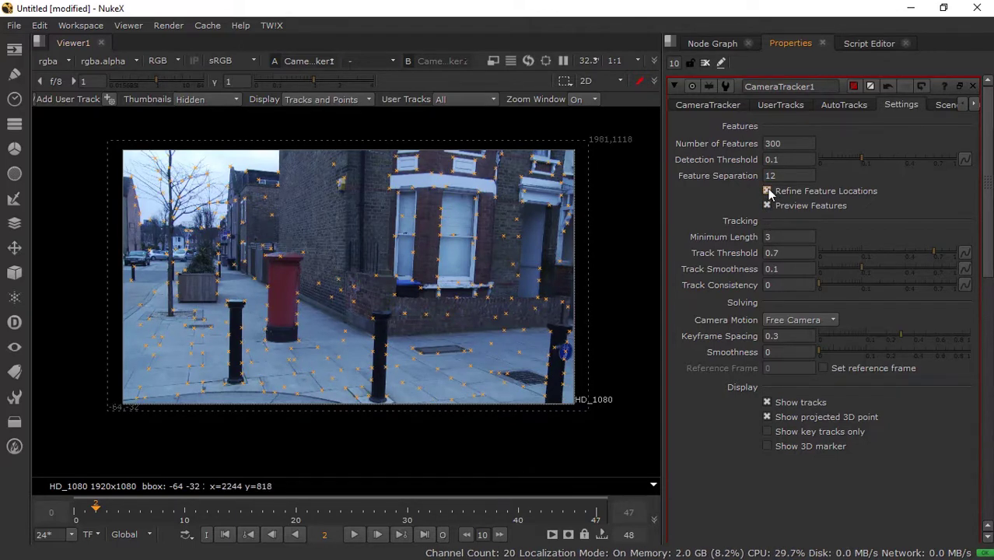
pyautogui.click(768, 192)
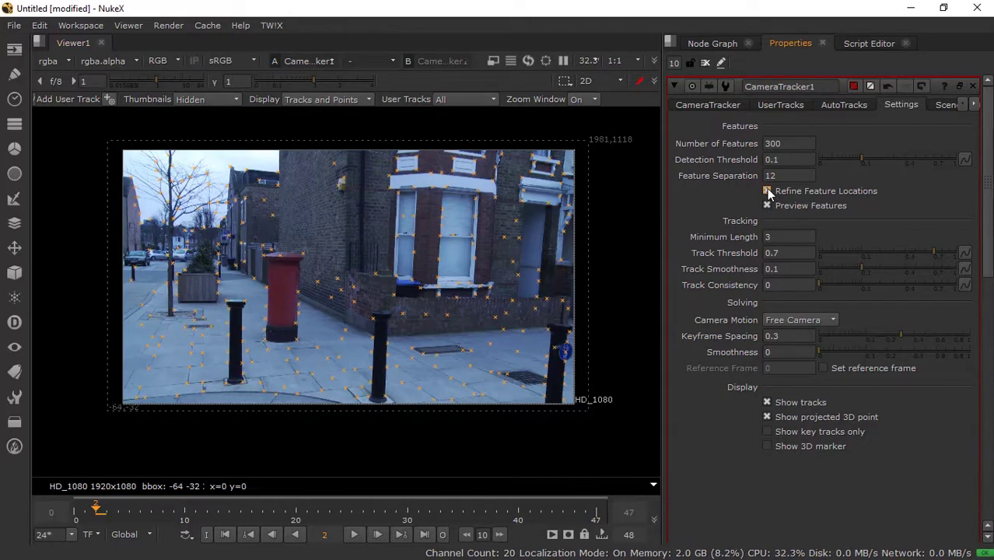
pyautogui.click(704, 106)
pyautogui.click(894, 106)
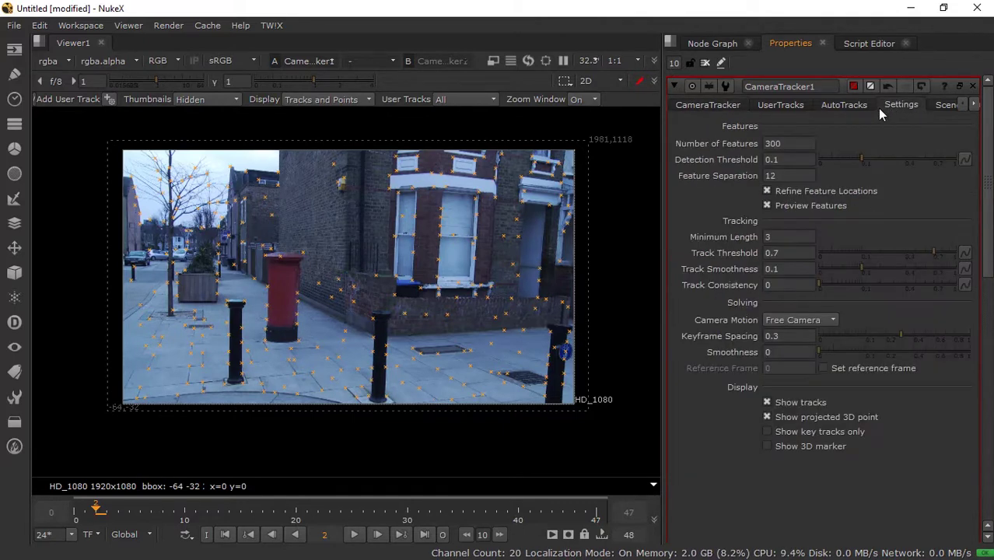
pyautogui.click(767, 205)
# - Solve CameraTracker1's tracks into a camera with a 0.99 solve error, solved points shown green
pyautogui.click(708, 104)
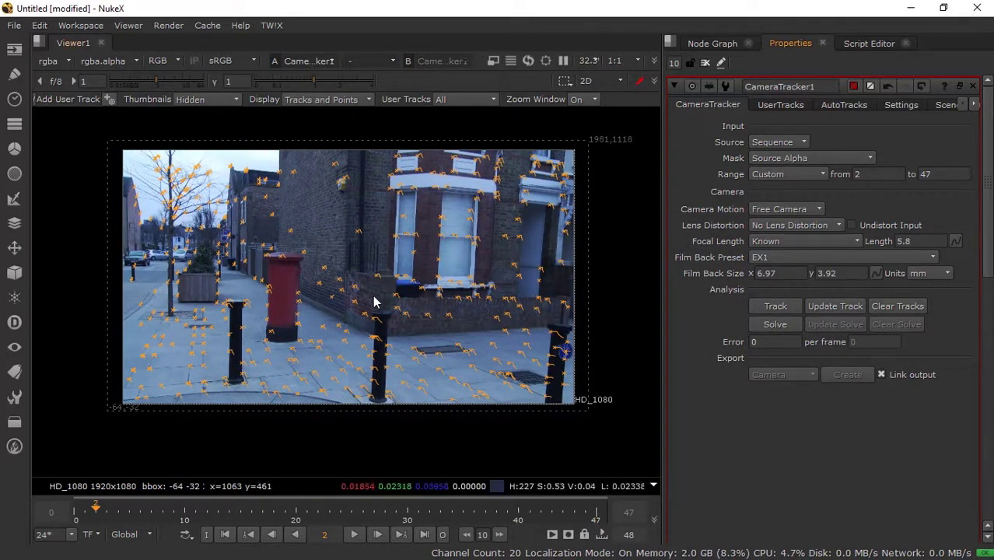
pyautogui.click(785, 323)
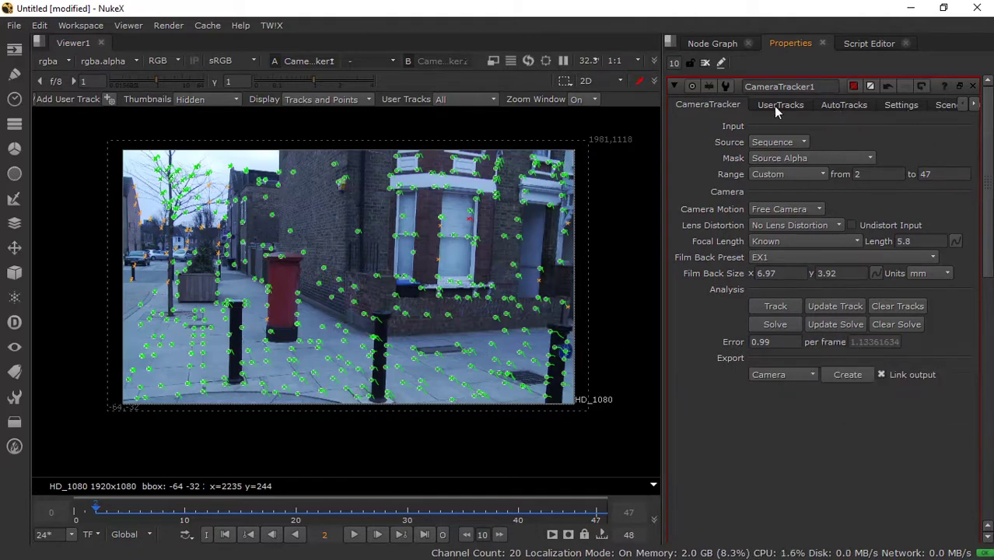
pyautogui.click(903, 105)
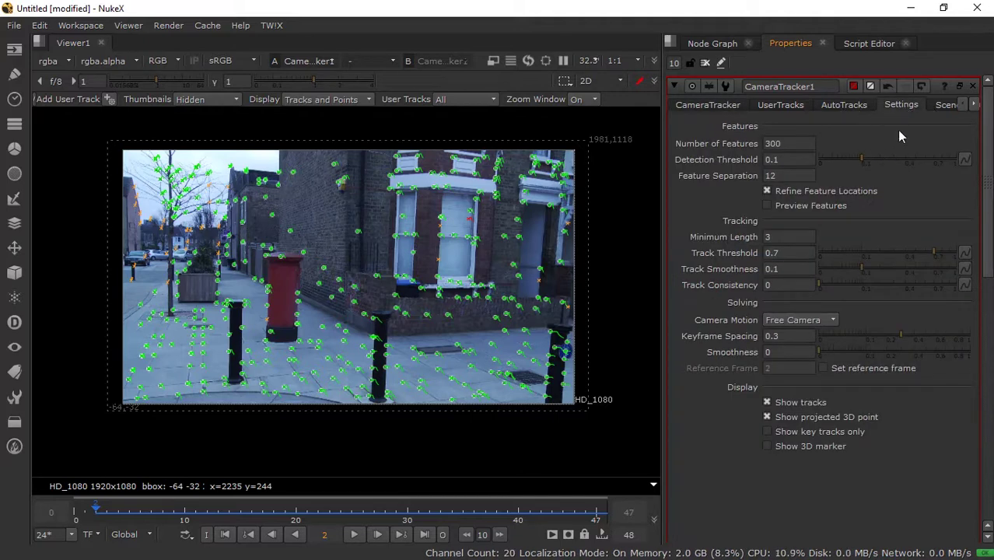
# - Delete the unsolved and rejected auto-tracks, confirming each deletion
pyautogui.click(945, 104)
pyautogui.click(817, 106)
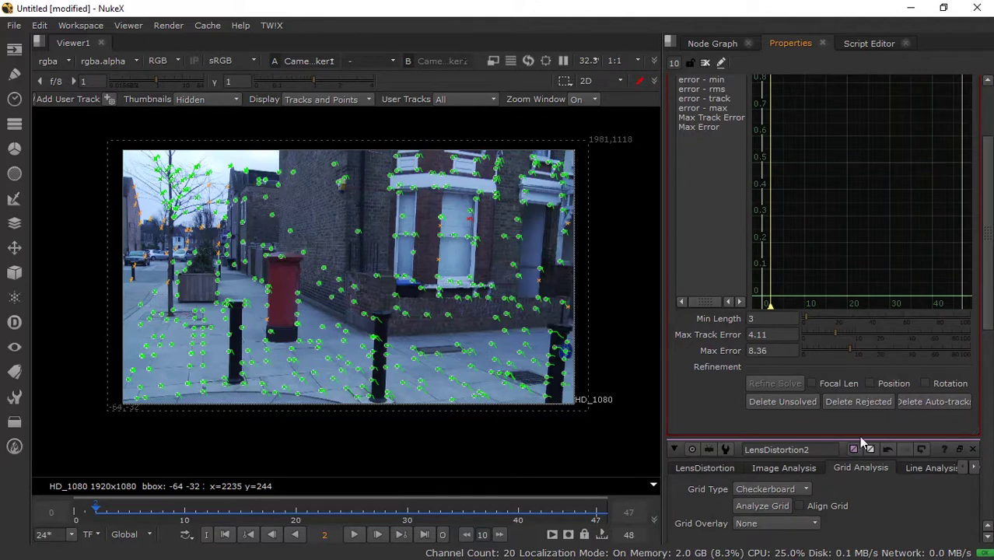
pyautogui.click(787, 402)
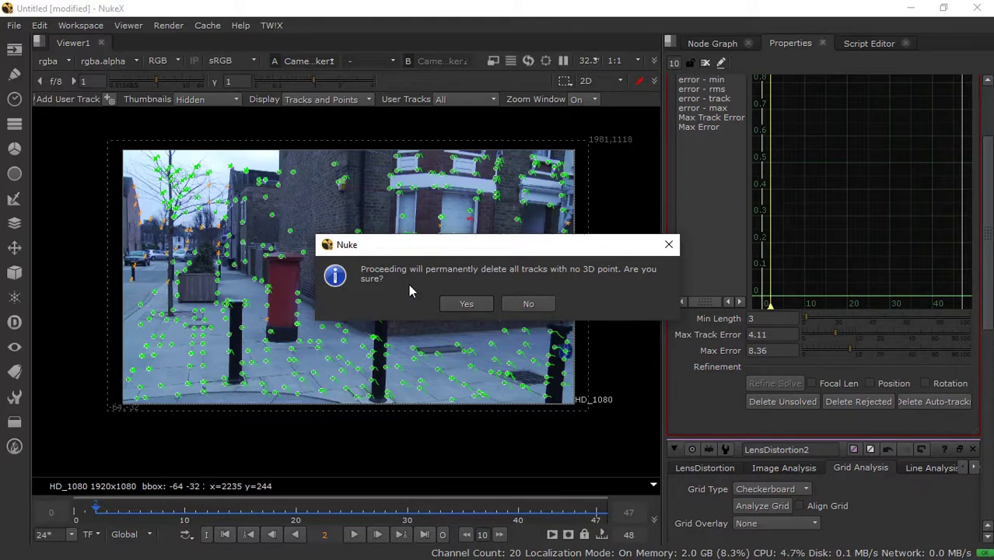
pyautogui.click(463, 303)
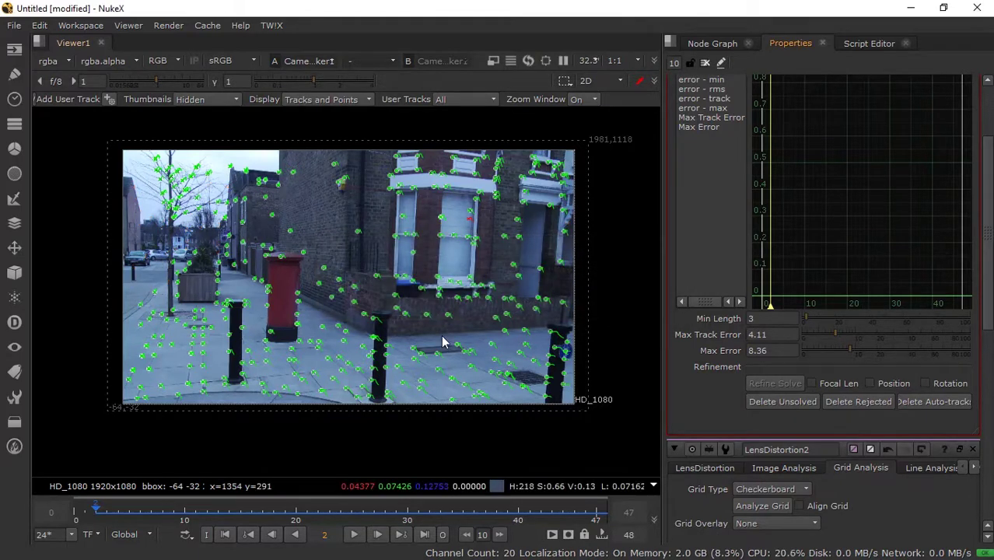
pyautogui.click(853, 402)
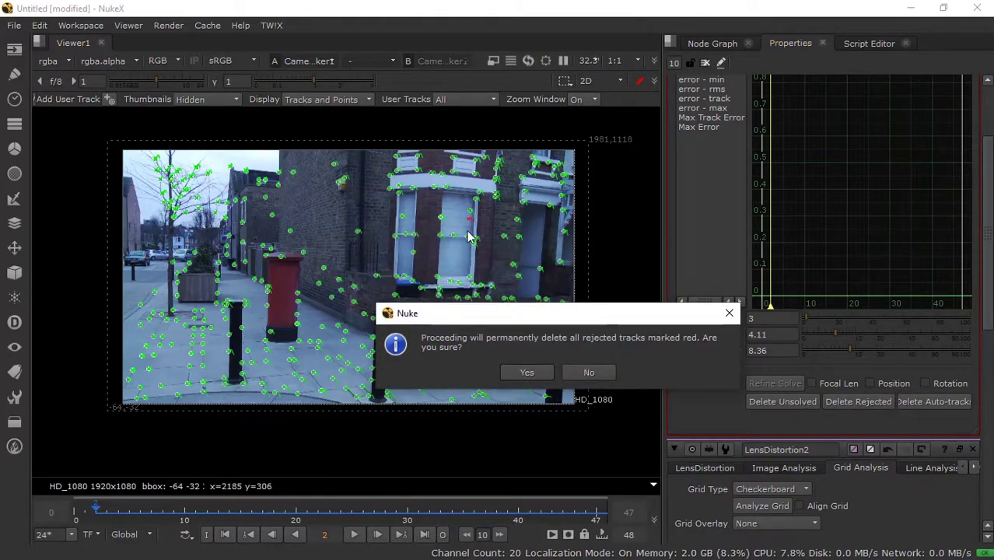
pyautogui.click(525, 373)
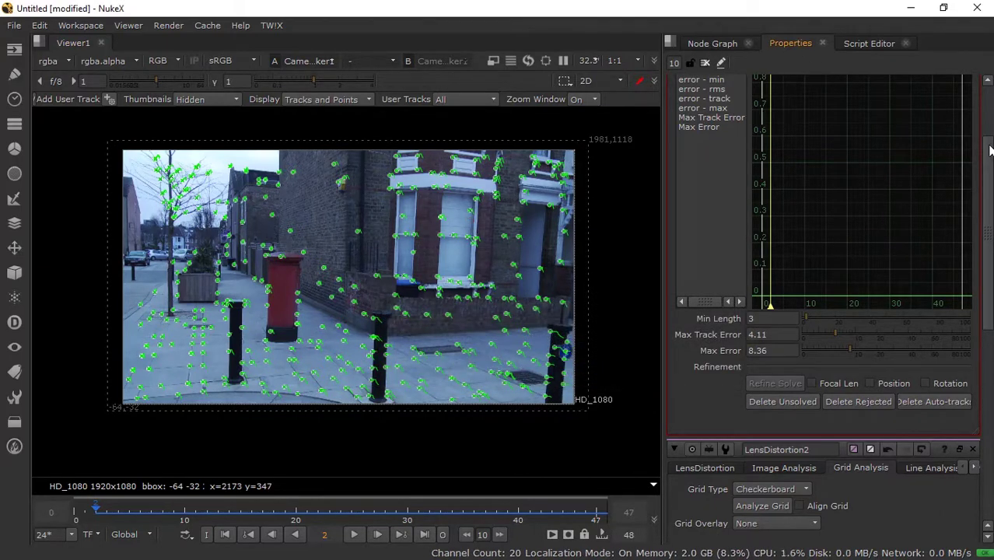
# - Update the camera solve, confirming the frame range
pyautogui.scroll(3, 746, 115)
pyautogui.click(703, 105)
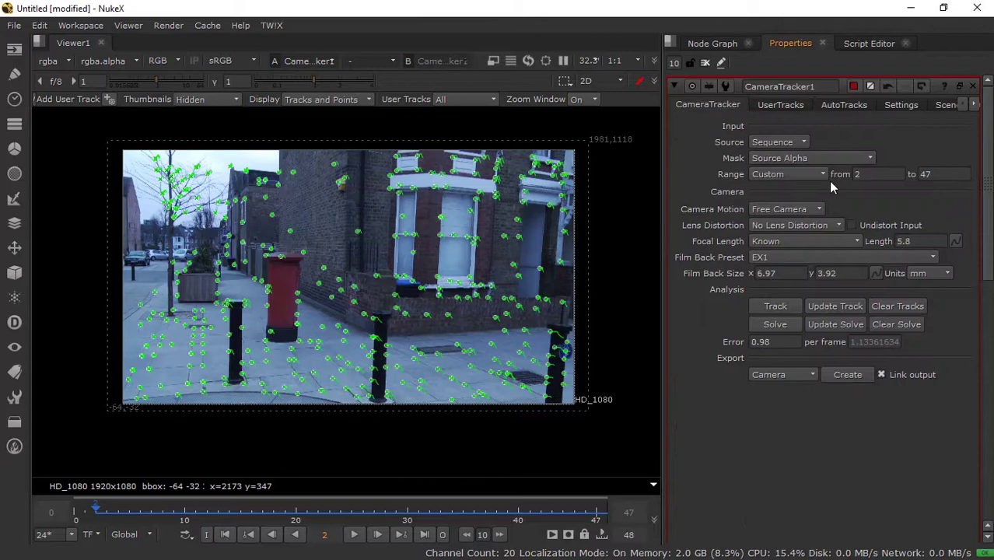
pyautogui.click(859, 324)
pyautogui.click(492, 319)
# - Delete the newly rejected tracks and update the solve again, lowering the error to 0.95
pyautogui.click(843, 106)
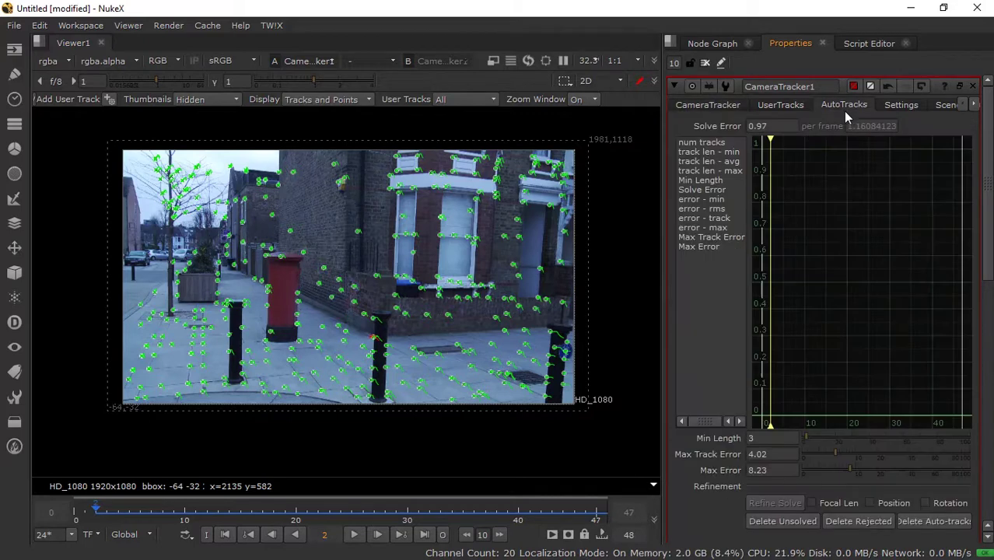
pyautogui.click(852, 520)
pyautogui.click(472, 300)
pyautogui.click(704, 106)
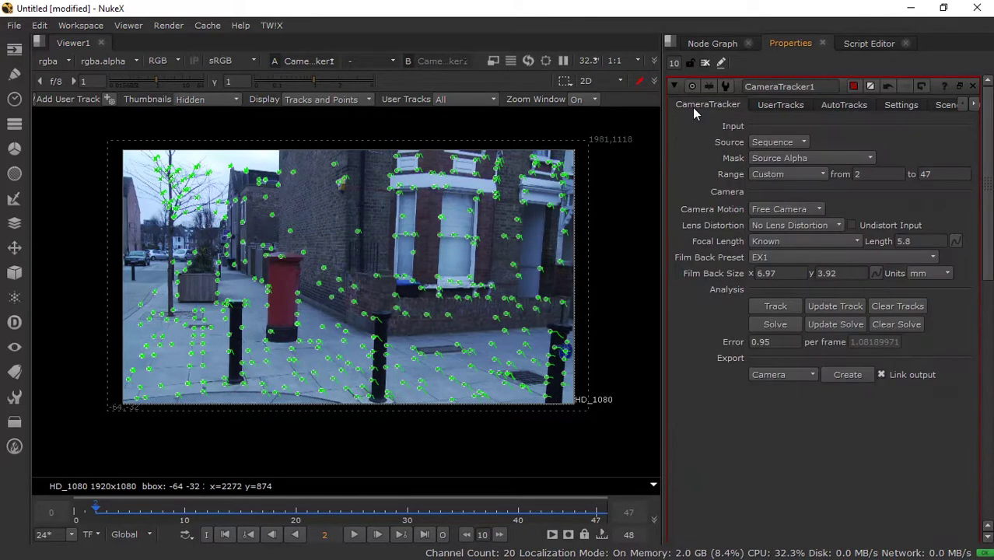
pyautogui.click(833, 323)
pyautogui.click(475, 315)
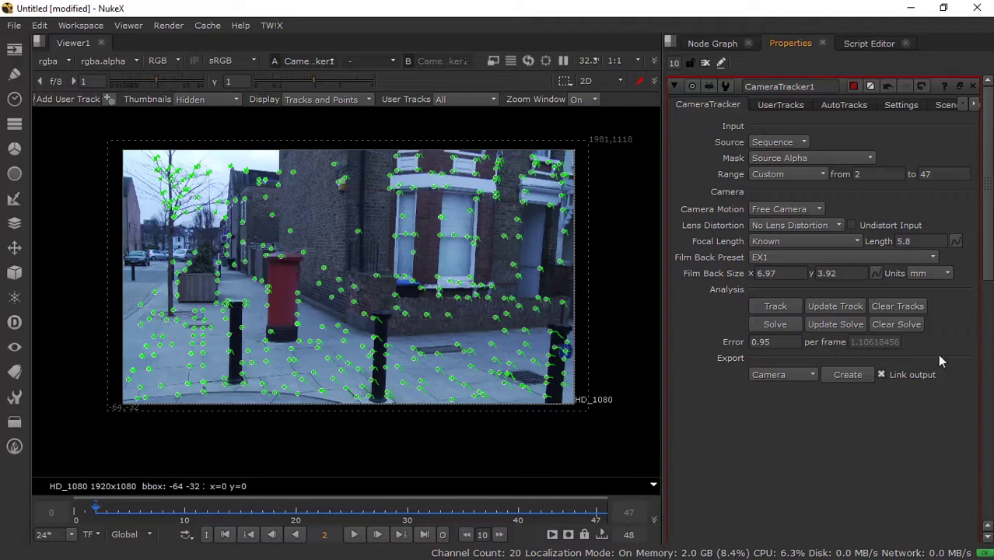
# - Set Export to Scene and create Camera1, CameraTrackerPointCloud1 and Scene1 from the solve
pyautogui.click(789, 374)
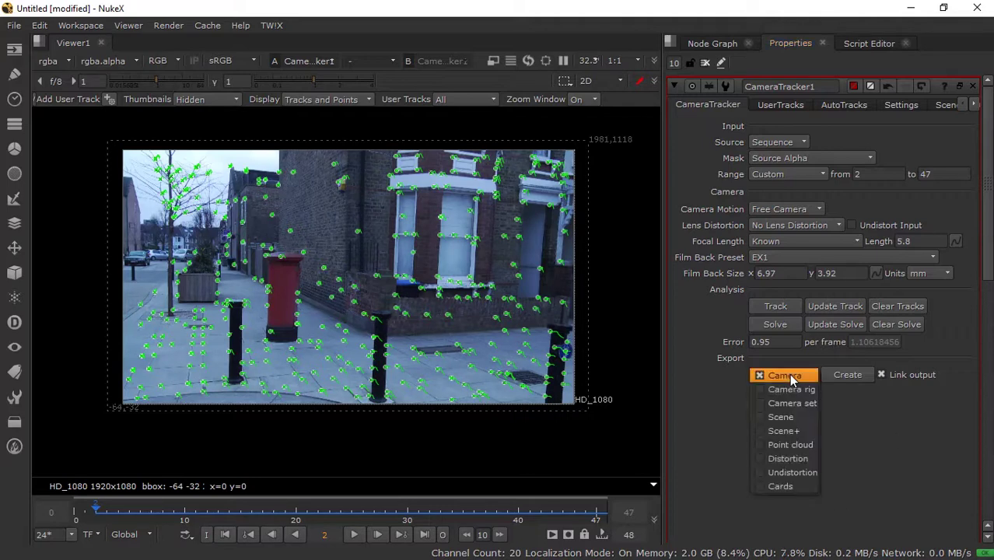
pyautogui.click(803, 414)
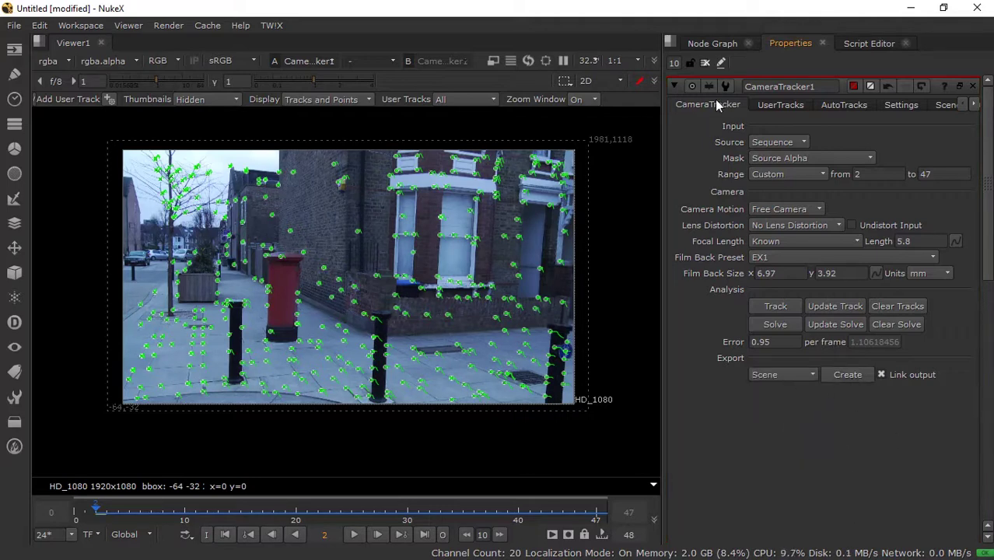
pyautogui.click(709, 46)
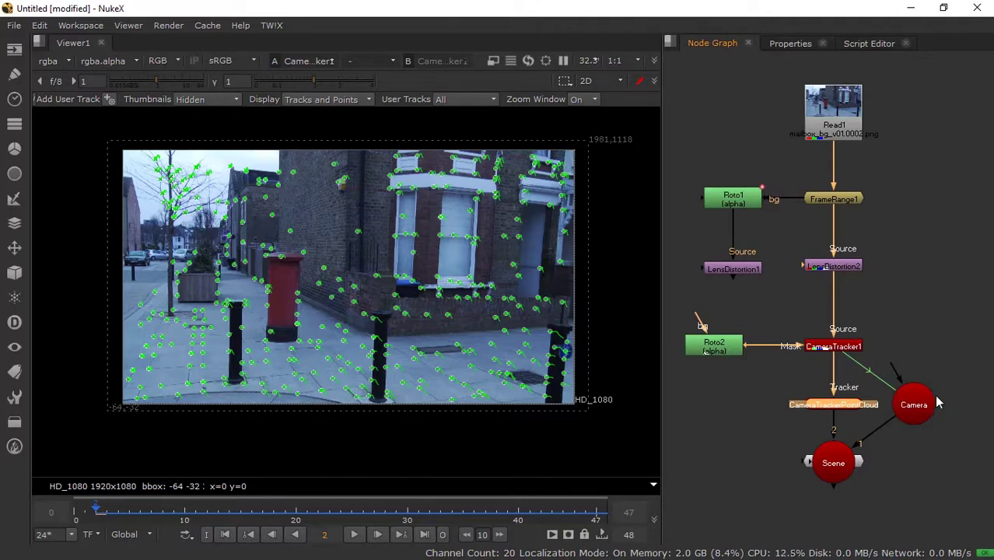
# - View Scene1 in the 3D viewer and orbit around the point cloud and camera
pyautogui.click(843, 476)
pyautogui.press('1')
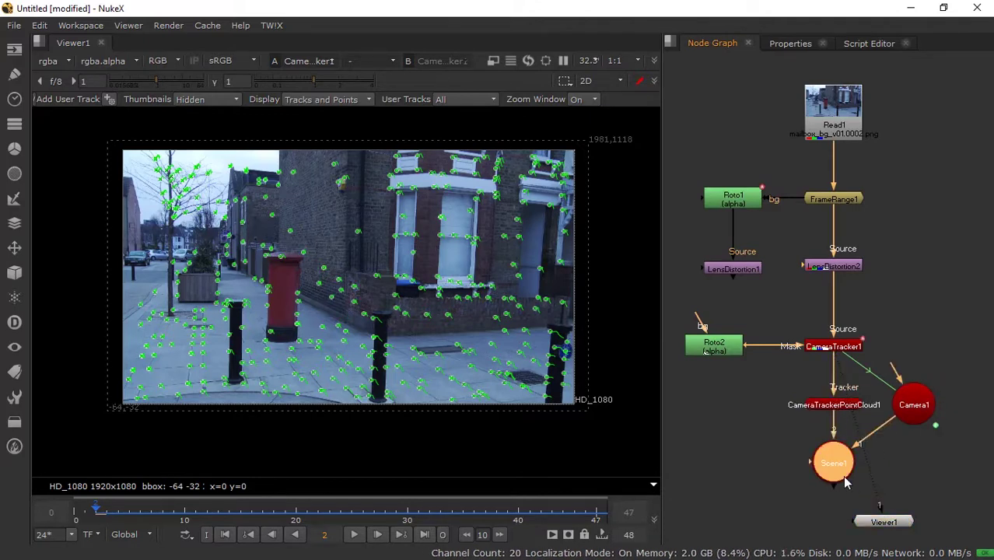
pyautogui.press('1')
pyautogui.moveTo(405, 251)
pyautogui.mouseDown()
pyautogui.moveTo(378, 216)
pyautogui.moveTo(445, 266)
pyautogui.moveTo(318, 298)
pyautogui.moveTo(555, 340)
pyautogui.moveTo(297, 308)
pyautogui.moveTo(313, 397)
pyautogui.mouseUp()
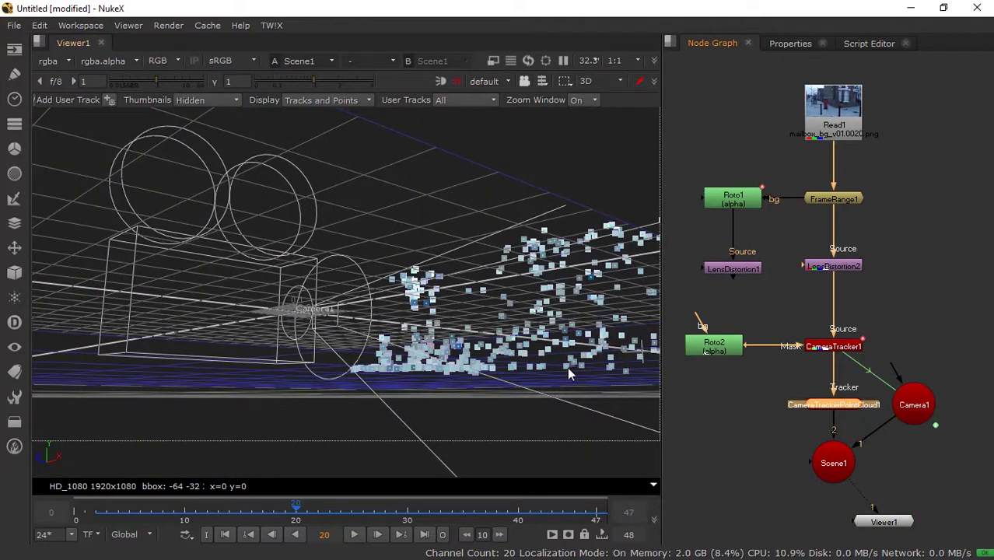
pyautogui.moveTo(406, 362)
pyautogui.mouseDown()
pyautogui.moveTo(368, 323)
pyautogui.moveTo(195, 319)
pyautogui.moveTo(818, 359)
pyautogui.mouseUp()
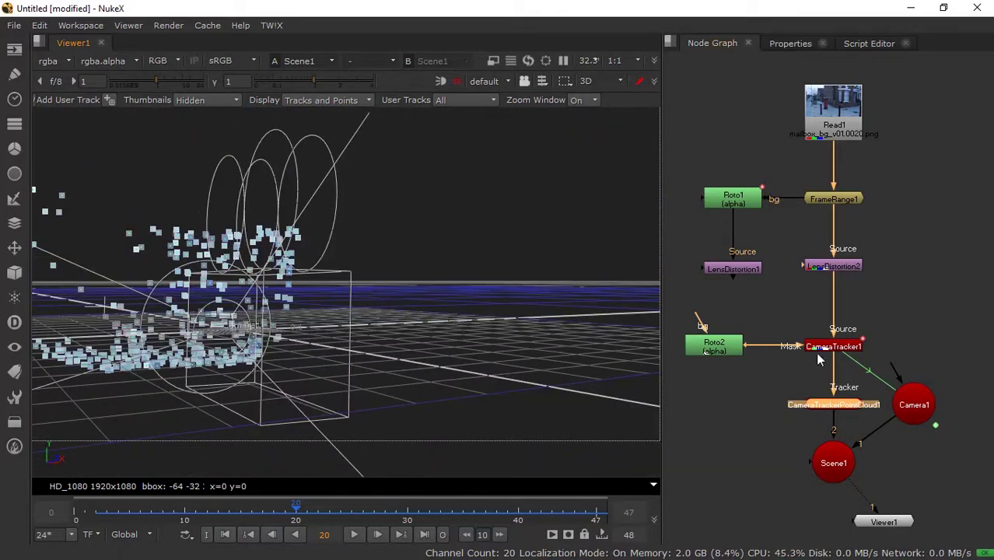
# - Select the pavement tracks near the bollards and set them as the ground plane
pyautogui.click(846, 350)
pyautogui.press('1')
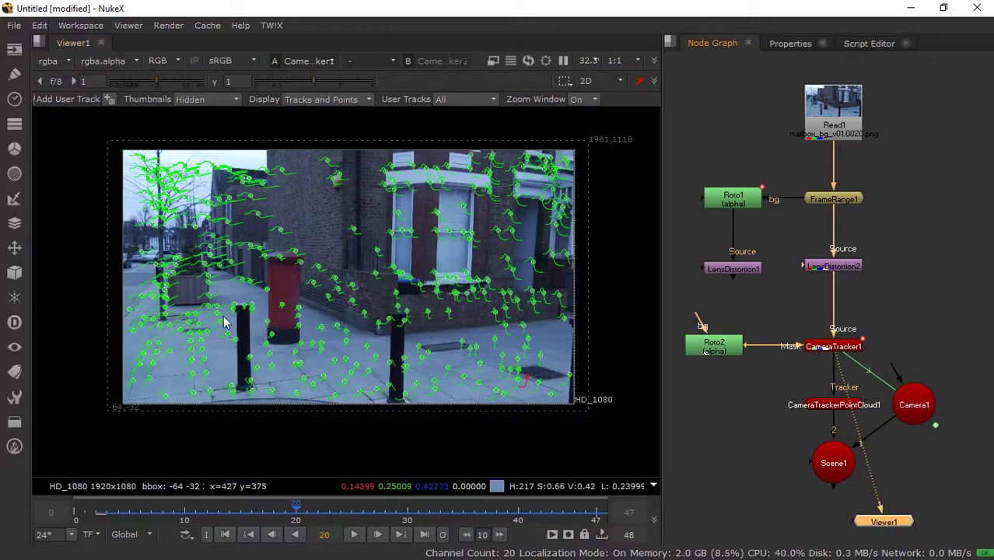
pyautogui.scroll(5, 307, 299)
pyautogui.scroll(-2, 395, 329)
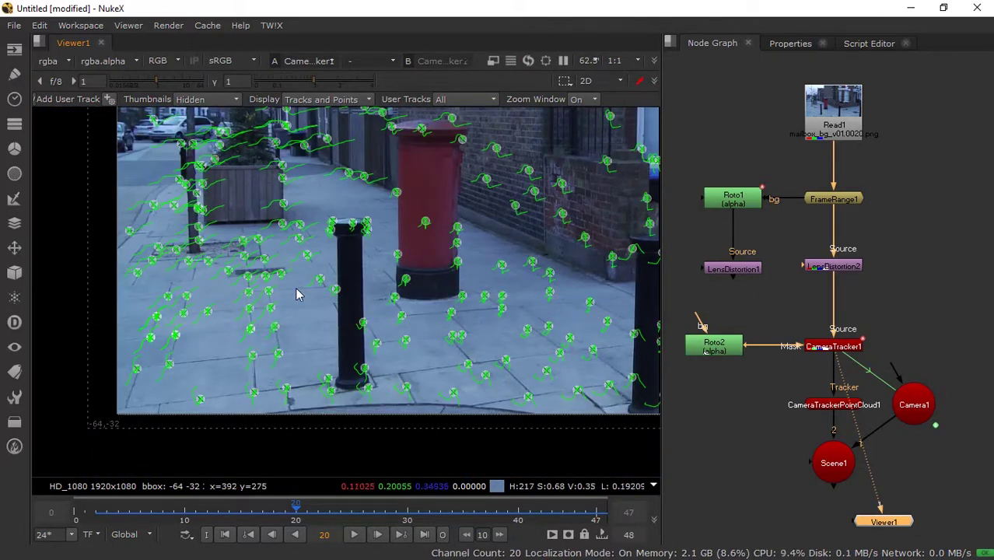
pyautogui.moveTo(301, 282)
pyautogui.mouseDown()
pyautogui.moveTo(209, 301)
pyautogui.moveTo(122, 410)
pyautogui.mouseUp()
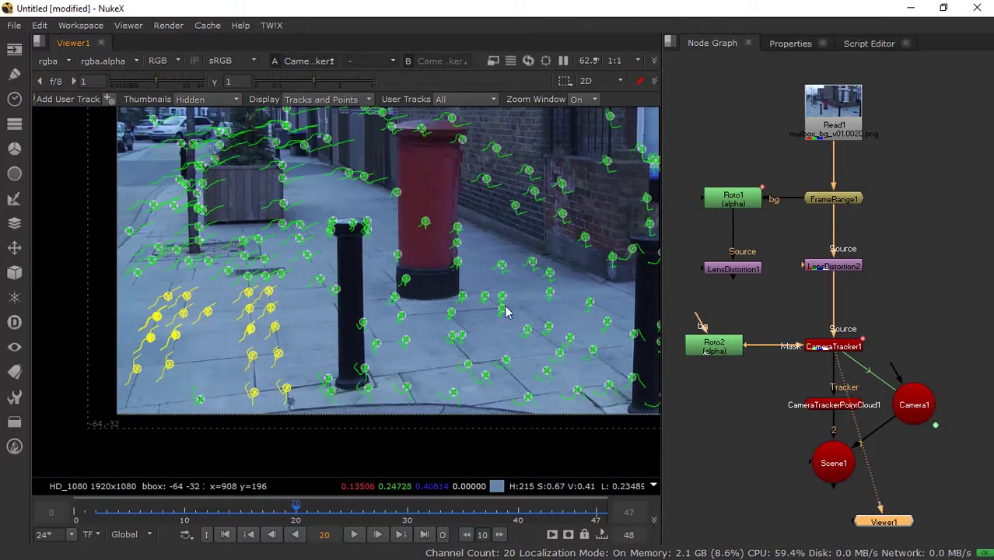
pyautogui.moveTo(433, 325)
pyautogui.mouseDown()
pyautogui.moveTo(591, 398)
pyautogui.moveTo(596, 419)
pyautogui.mouseUp()
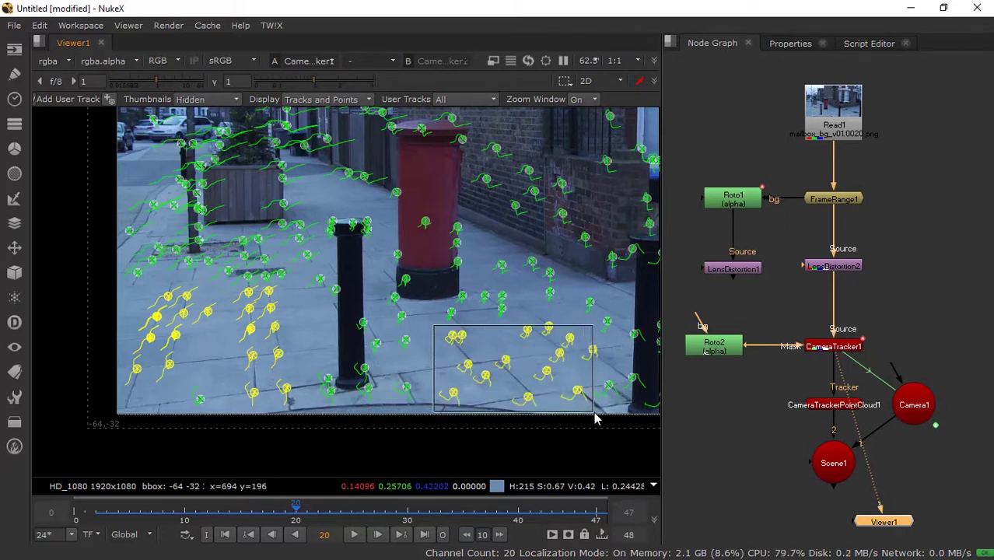
pyautogui.rightClick(462, 341)
pyautogui.moveTo(537, 397)
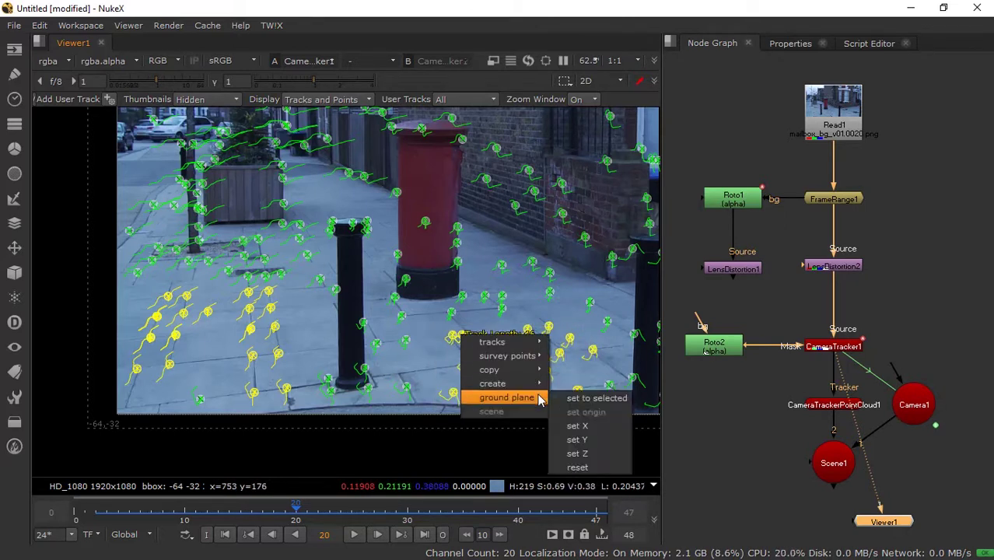
pyautogui.click(581, 398)
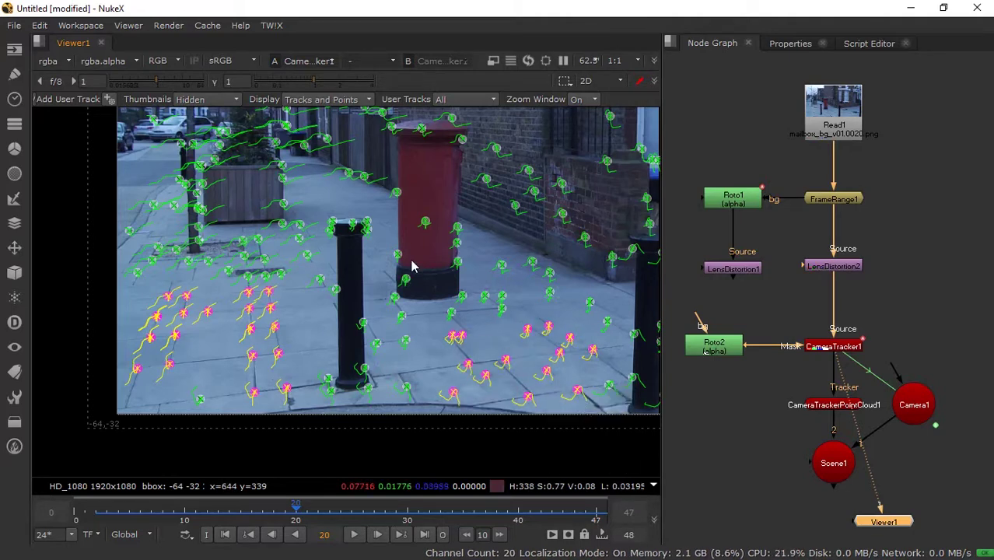
# - Check in 3D that the ground points lie flat, then return to frame 3 and Scene1
pyautogui.press('Tab')
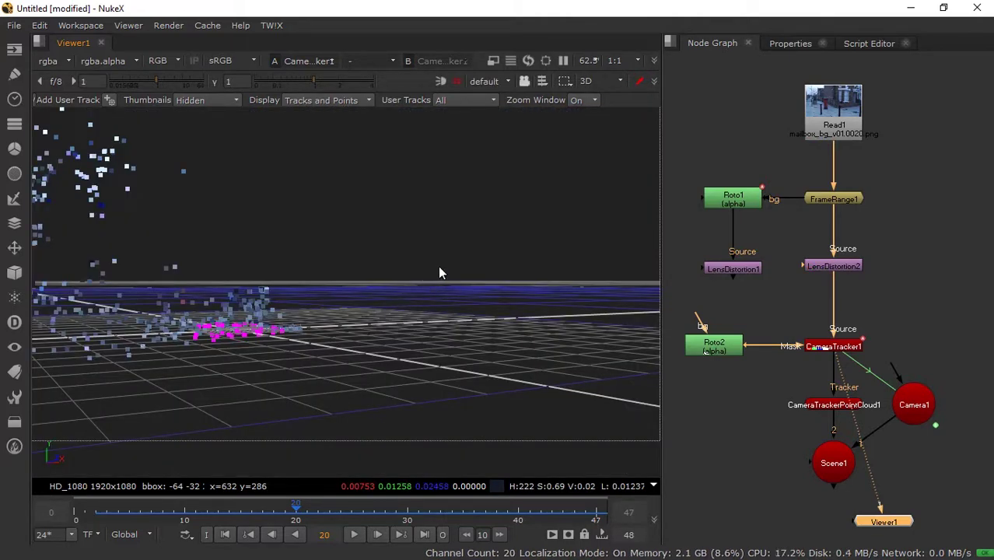
pyautogui.moveTo(438, 265)
pyautogui.mouseDown()
pyautogui.moveTo(247, 304)
pyautogui.moveTo(347, 261)
pyautogui.moveTo(348, 246)
pyautogui.moveTo(118, 231)
pyautogui.moveTo(185, 284)
pyautogui.moveTo(227, 348)
pyautogui.moveTo(203, 401)
pyautogui.mouseUp()
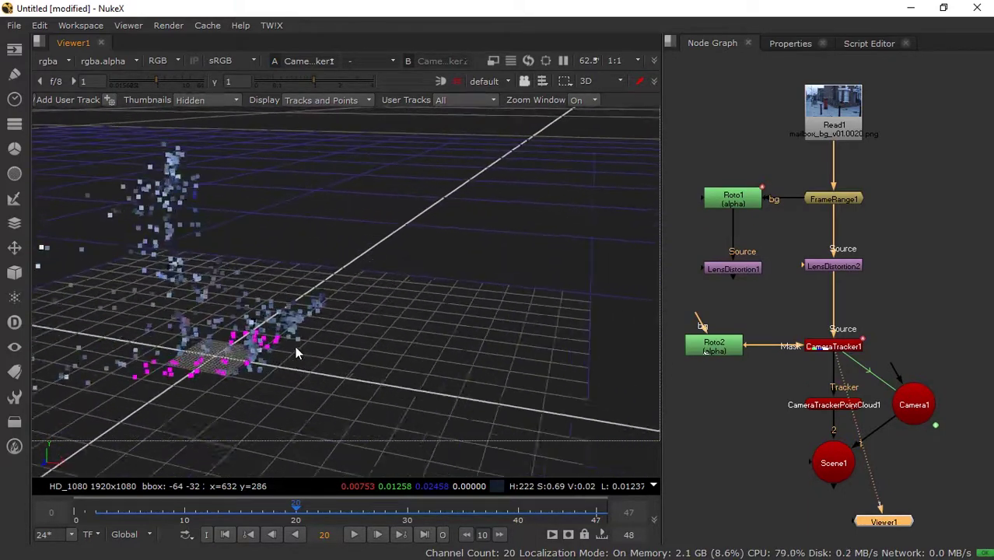
pyautogui.moveTo(309, 513); pyautogui.dragTo(107, 512)
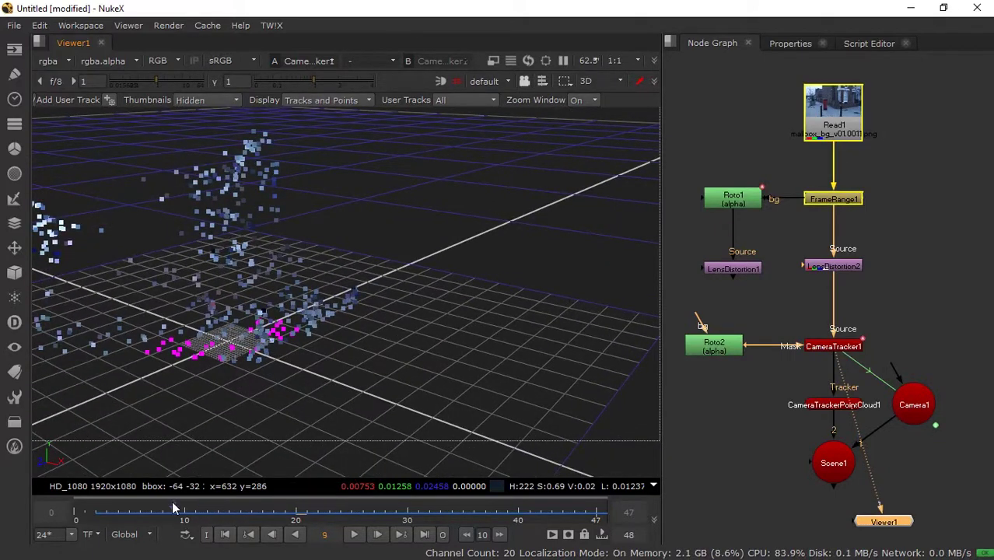
pyautogui.moveTo(809, 467); pyautogui.dragTo(799, 397)
# - View Scene1, scrub frames to check the camera motion, and move Viewer1 out of the way
pyautogui.click(803, 396)
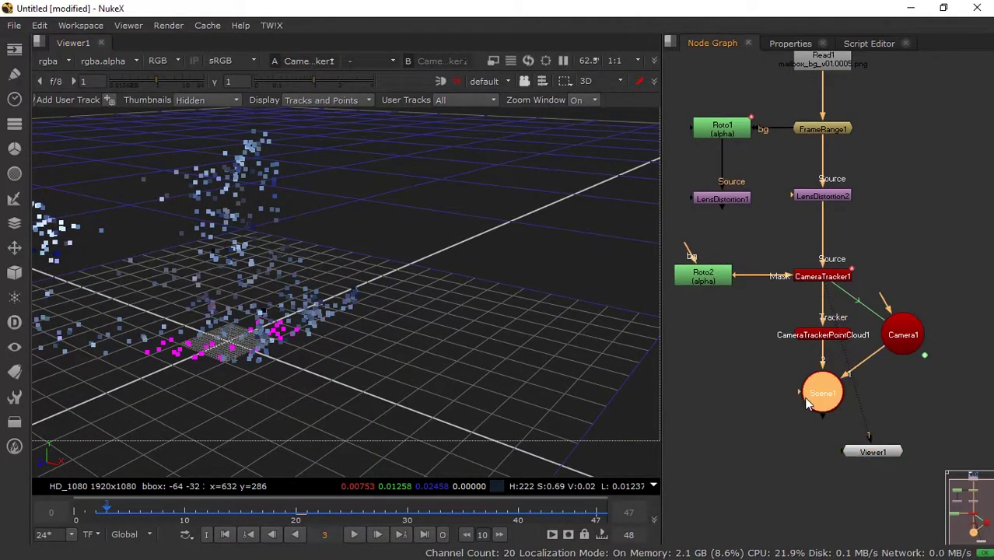
pyautogui.press('1')
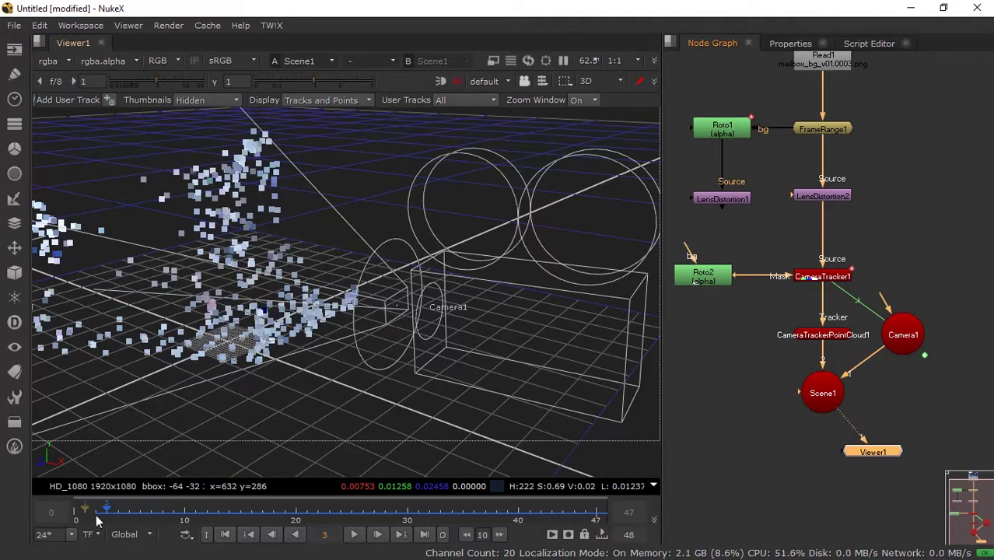
pyautogui.moveTo(123, 507); pyautogui.dragTo(107, 511)
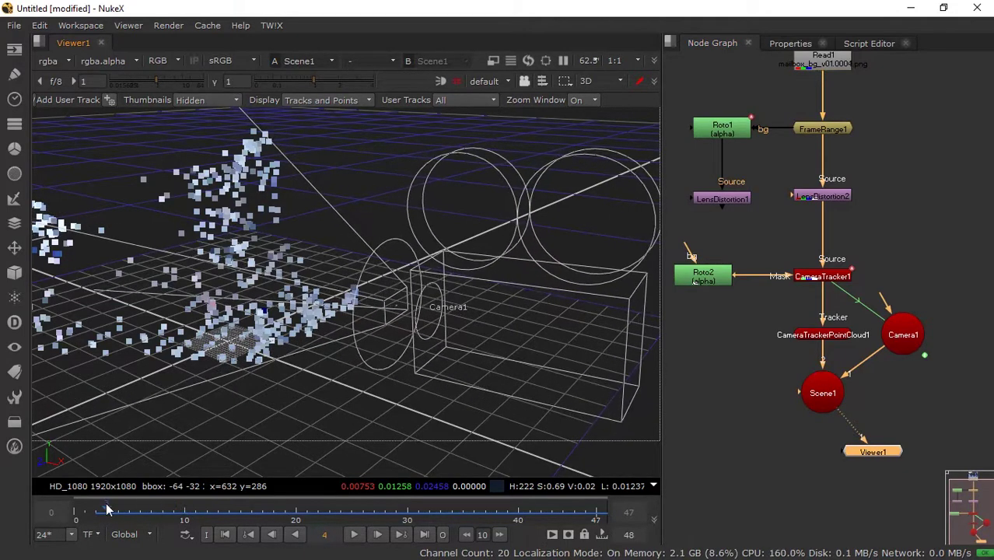
pyautogui.moveTo(873, 451); pyautogui.dragTo(843, 485)
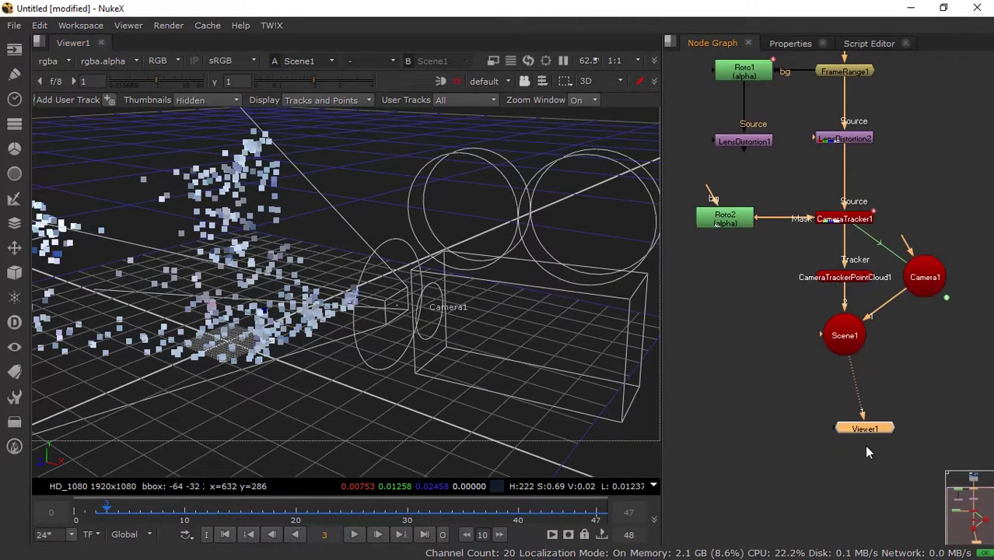
pyautogui.moveTo(859, 441); pyautogui.dragTo(840, 467)
pyautogui.click(844, 381)
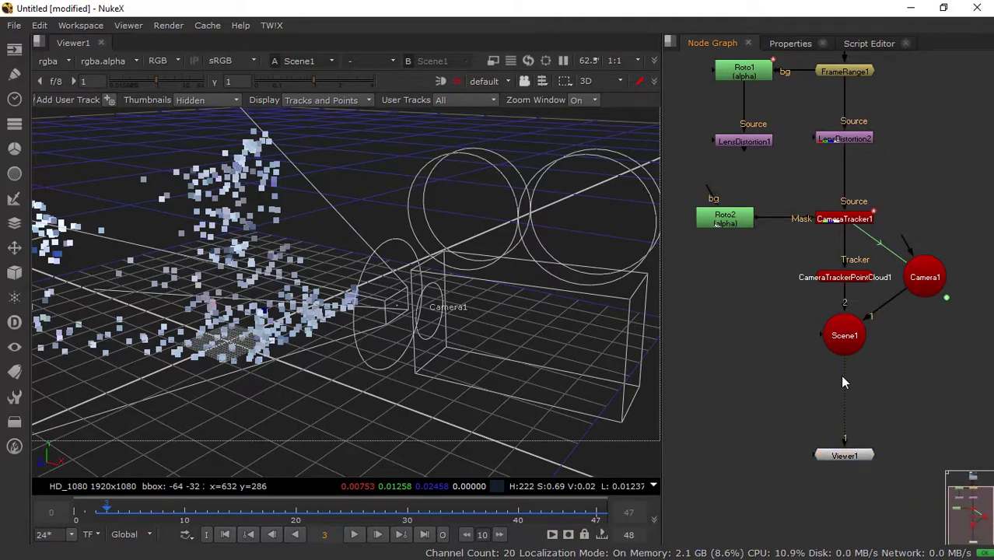
# - Add a ScanlineRender node with its camera input on Camera1 and scene input on Scene1
pyautogui.press('Tab')
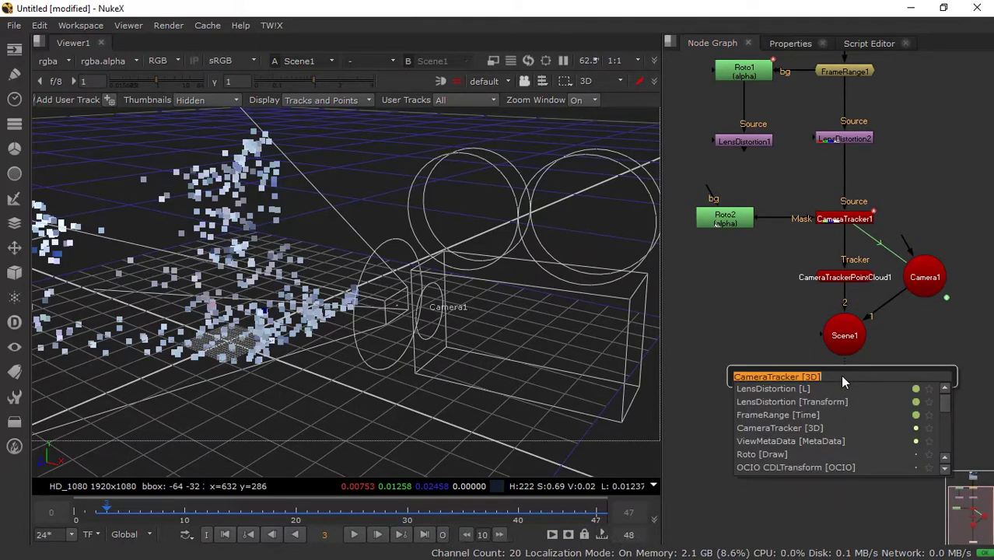
pyautogui.write('scal')
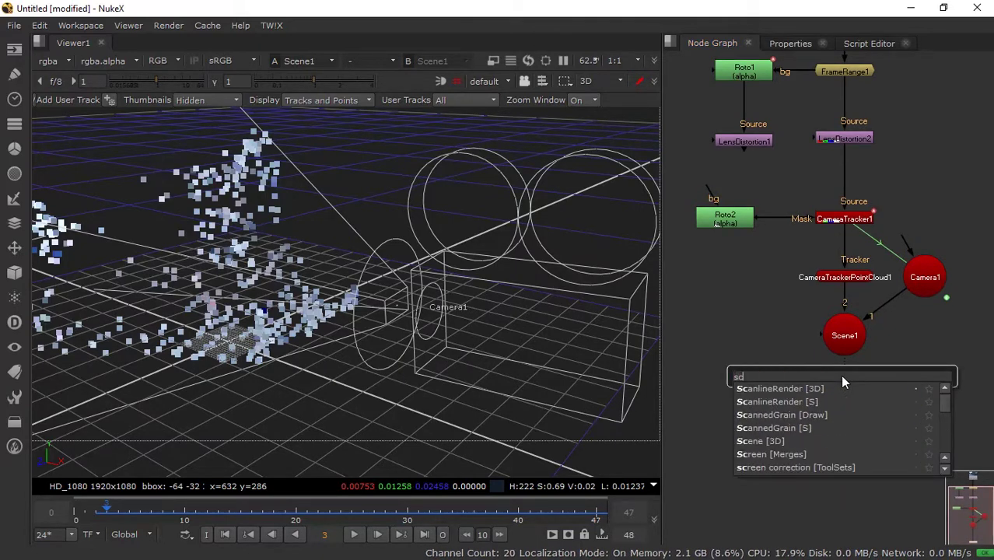
pyautogui.press('Return')
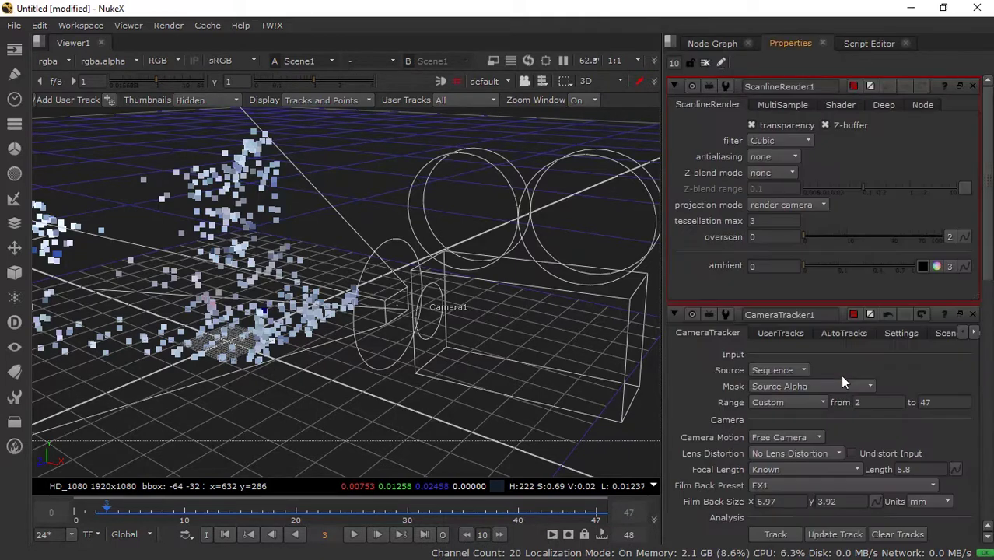
pyautogui.click(714, 45)
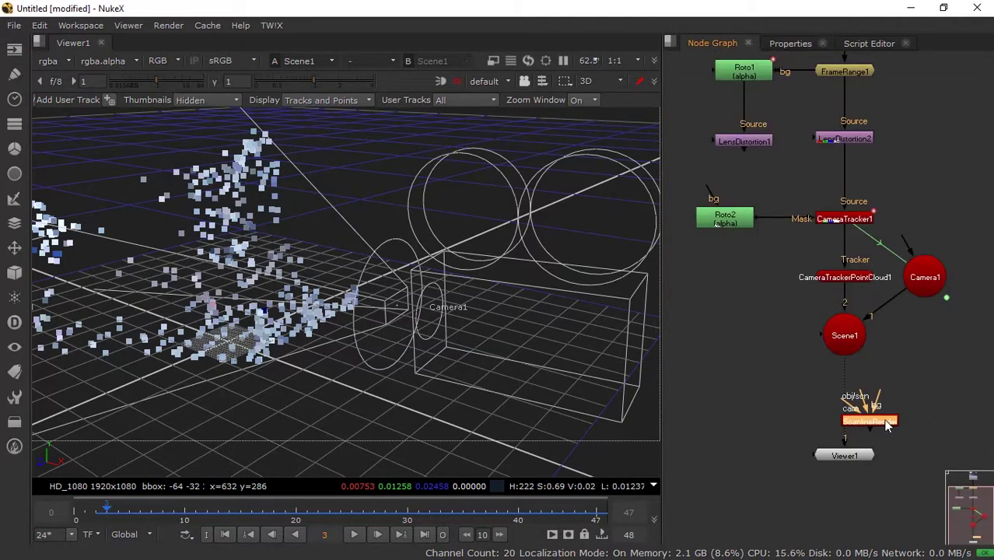
pyautogui.moveTo(885, 423); pyautogui.dragTo(924, 278)
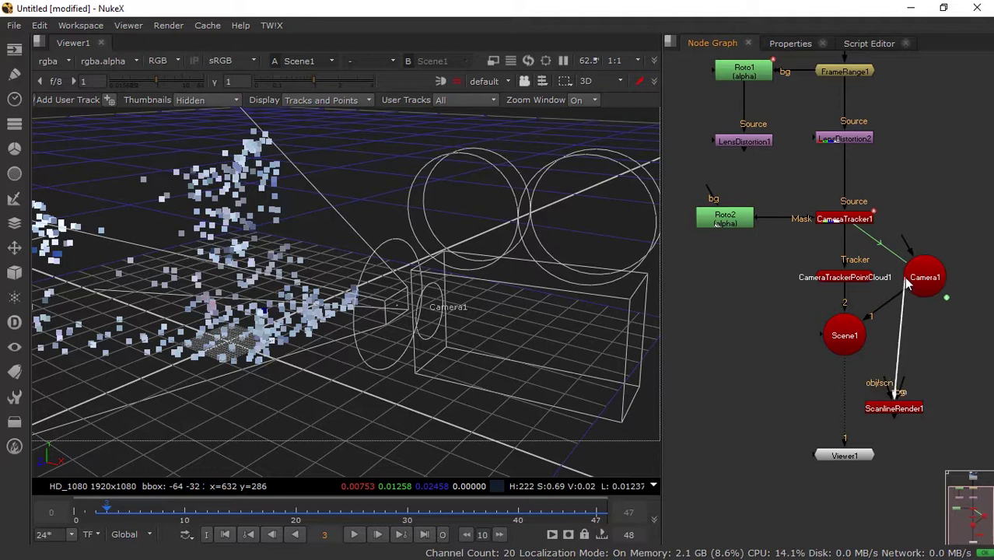
pyautogui.moveTo(895, 406)
pyautogui.mouseDown()
pyautogui.moveTo(813, 418)
pyautogui.moveTo(844, 335)
pyautogui.mouseUp()
pyautogui.moveTo(816, 417); pyautogui.dragTo(859, 420)
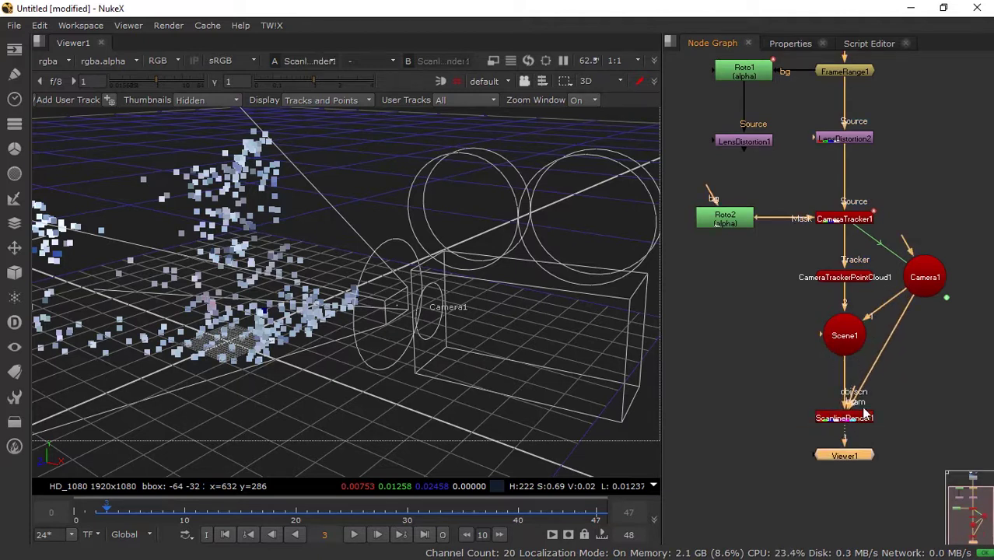
# - Add Reformat1 as the render's background with output format HD_1080
pyautogui.click(738, 388)
pyautogui.press('Tab')
pyautogui.write('ref')
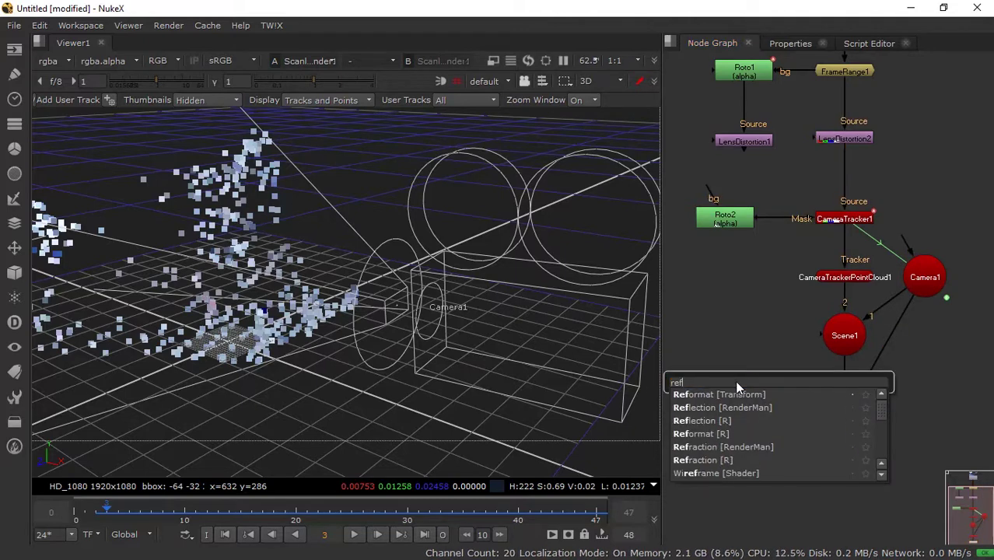
pyautogui.write('ormat [Transform')
pyautogui.press('Return')
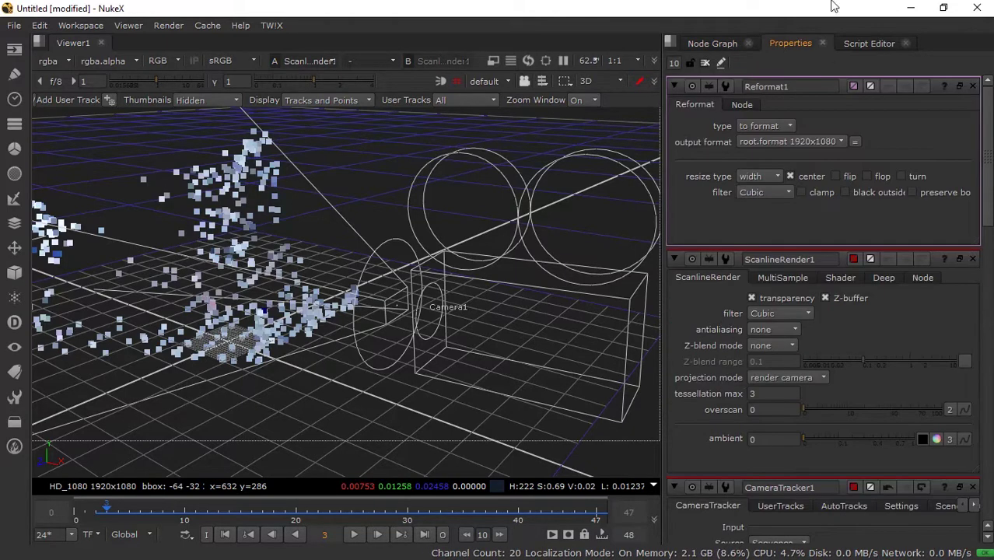
pyautogui.click(707, 42)
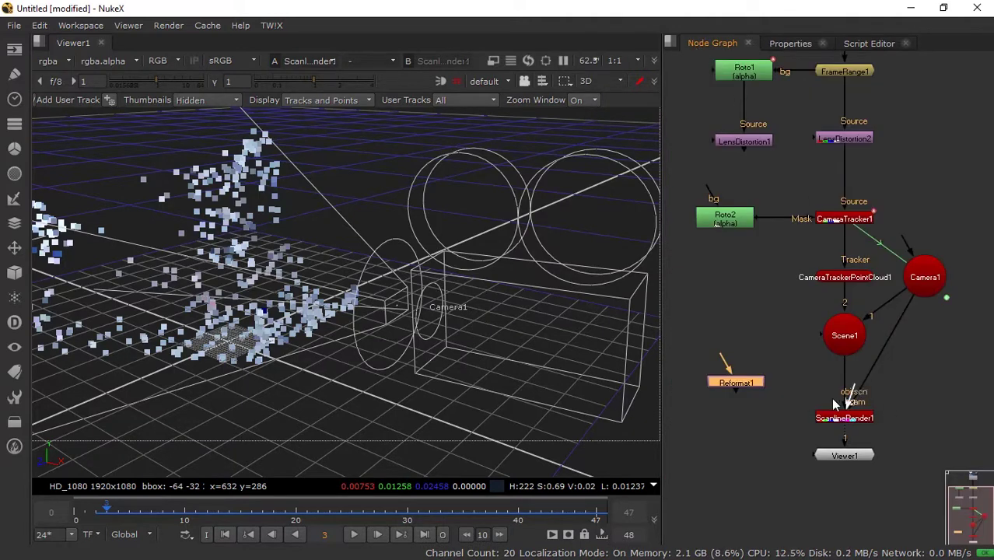
pyautogui.moveTo(834, 404)
pyautogui.mouseDown()
pyautogui.moveTo(736, 382)
pyautogui.moveTo(729, 419)
pyautogui.mouseUp()
pyautogui.doubleClick(729, 419)
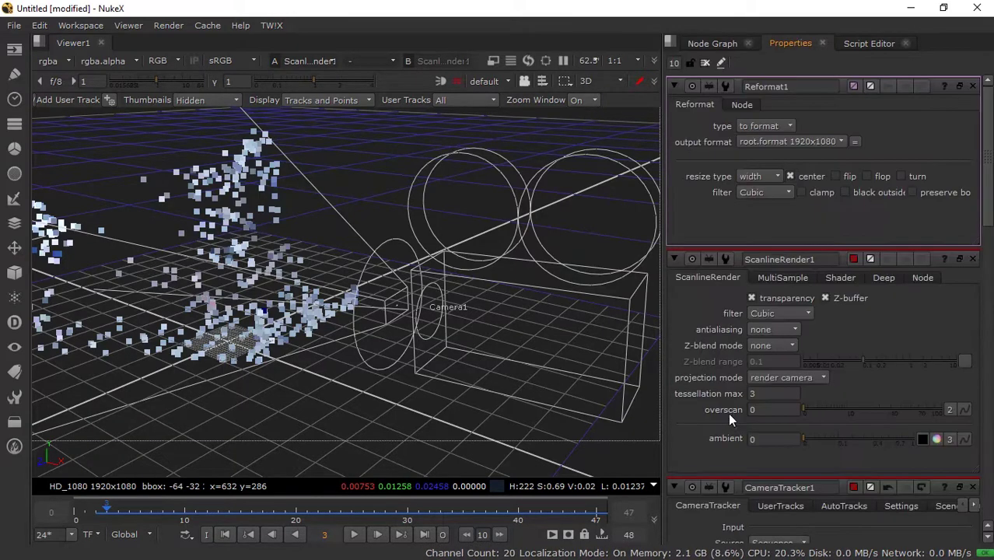
pyautogui.click(791, 142)
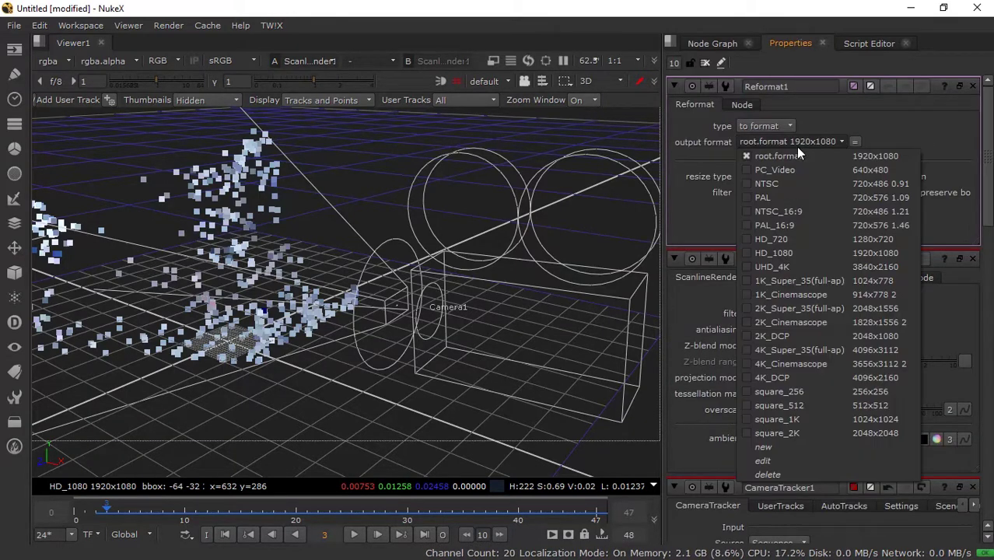
pyautogui.click(800, 252)
# - Move Viewer1 lower and switch the viewer to the 2D render output
pyautogui.click(712, 43)
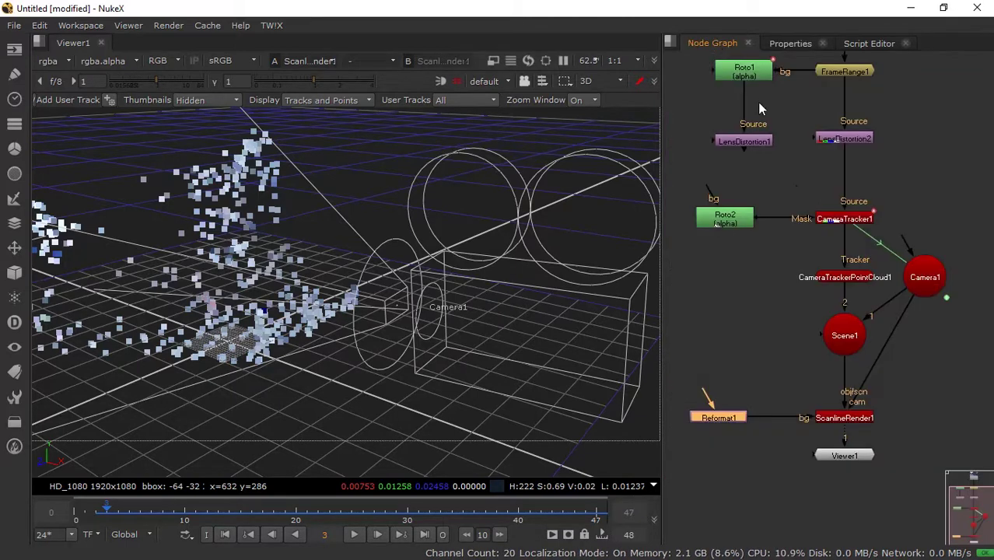
pyautogui.moveTo(867, 461); pyautogui.dragTo(861, 494)
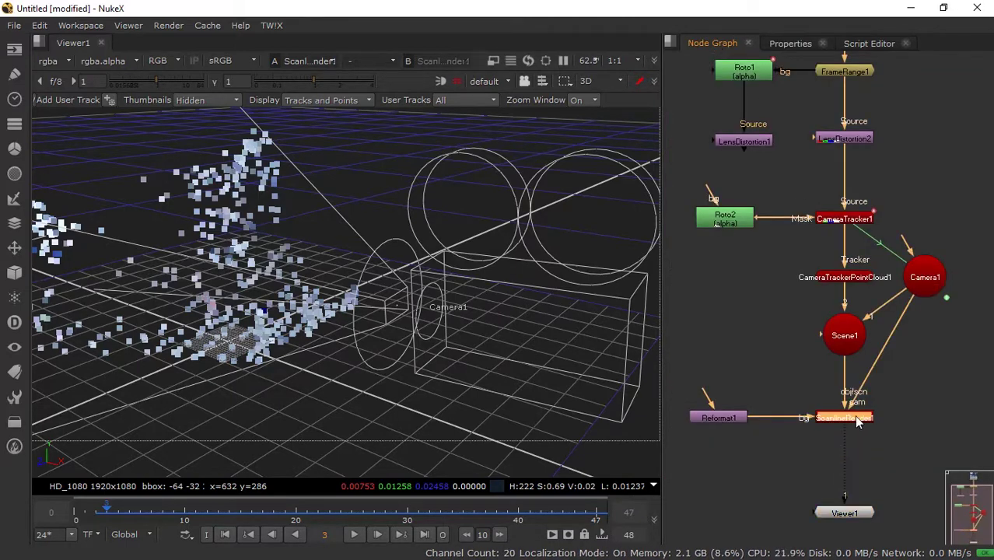
pyautogui.moveTo(476, 344)
pyautogui.mouseDown()
pyautogui.moveTo(387, 319)
pyautogui.moveTo(416, 107)
pyautogui.mouseUp()
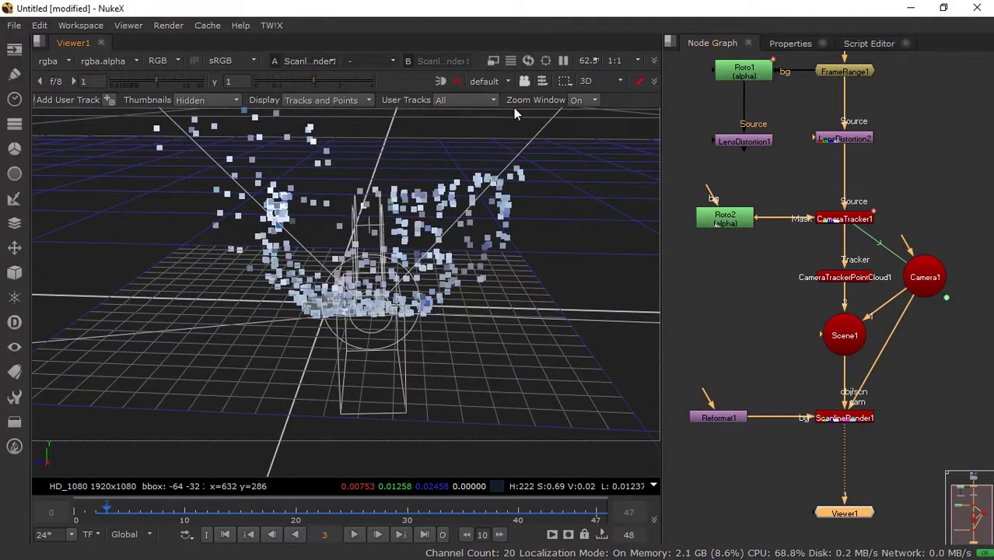
pyautogui.click(522, 83)
# - Add a Merge node with A from ScanlineRender1 and B from LensDistortion2
pyautogui.press('Tab')
pyautogui.write('mer')
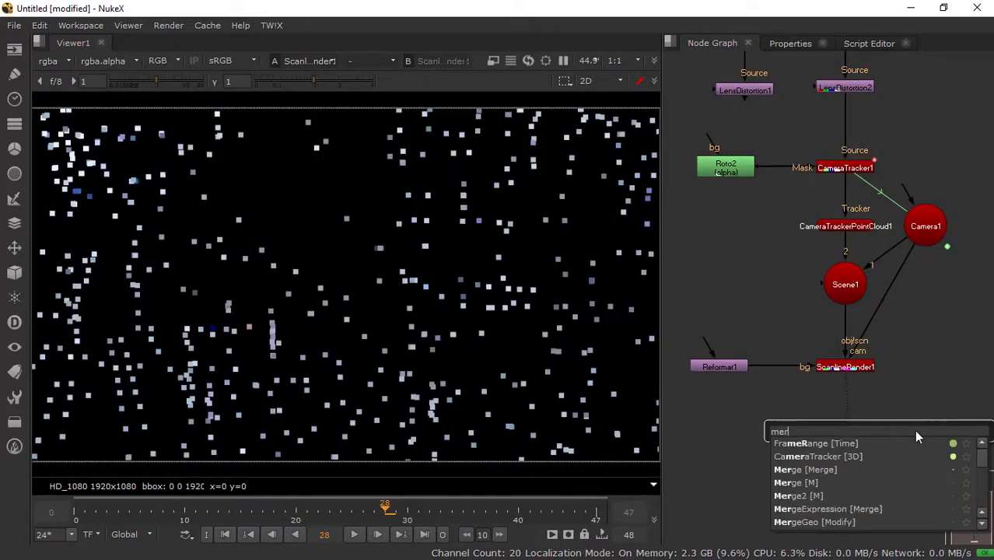
pyautogui.press('Down')
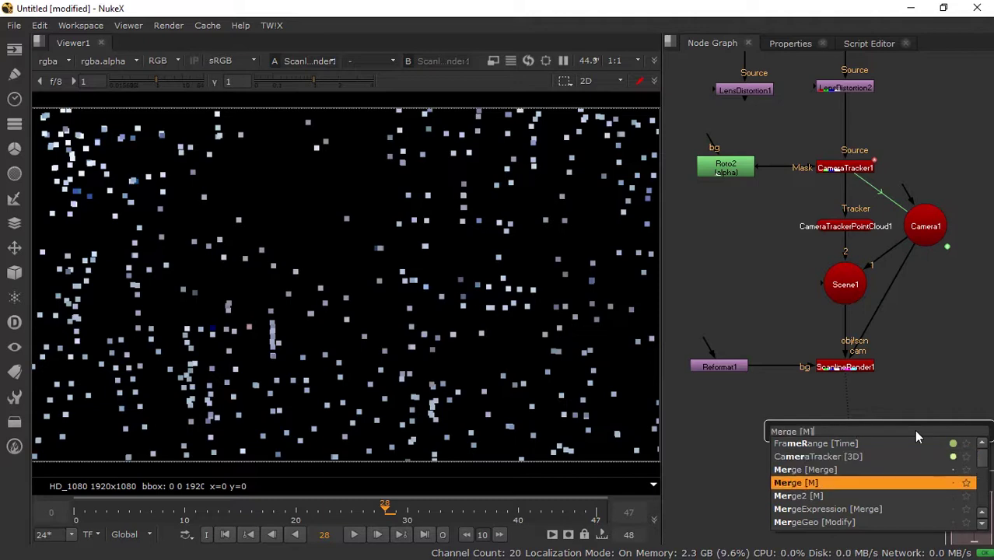
pyautogui.press('Down')
pyautogui.press('Down')
pyautogui.press('Up')
pyautogui.press('Return')
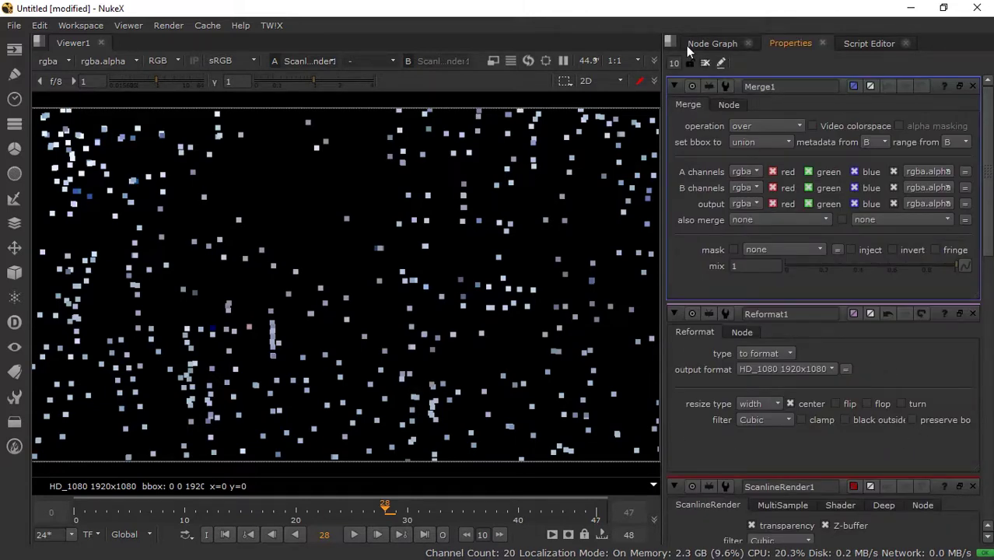
pyautogui.click(713, 46)
pyautogui.click(713, 45)
pyautogui.moveTo(910, 417); pyautogui.dragTo(856, 368)
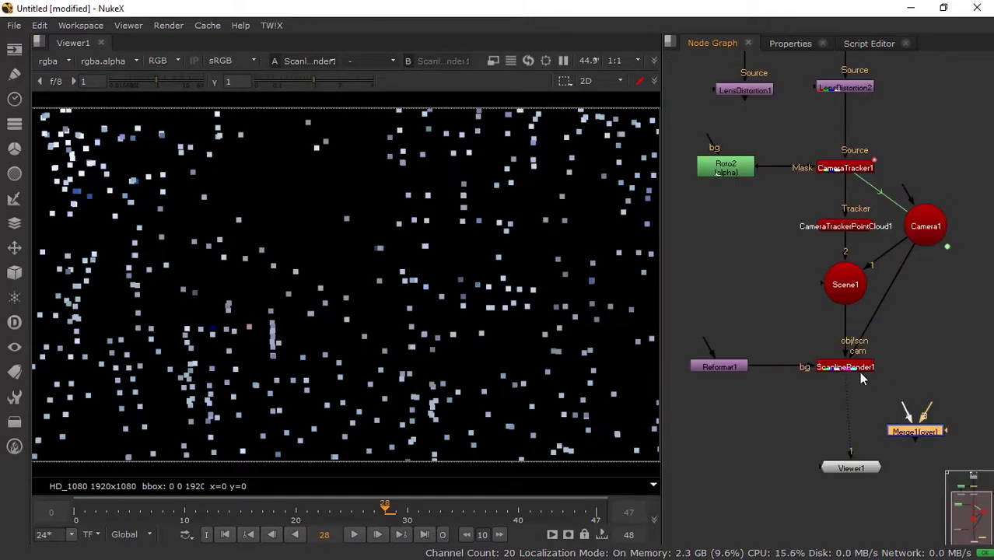
pyautogui.moveTo(932, 401); pyautogui.dragTo(854, 88)
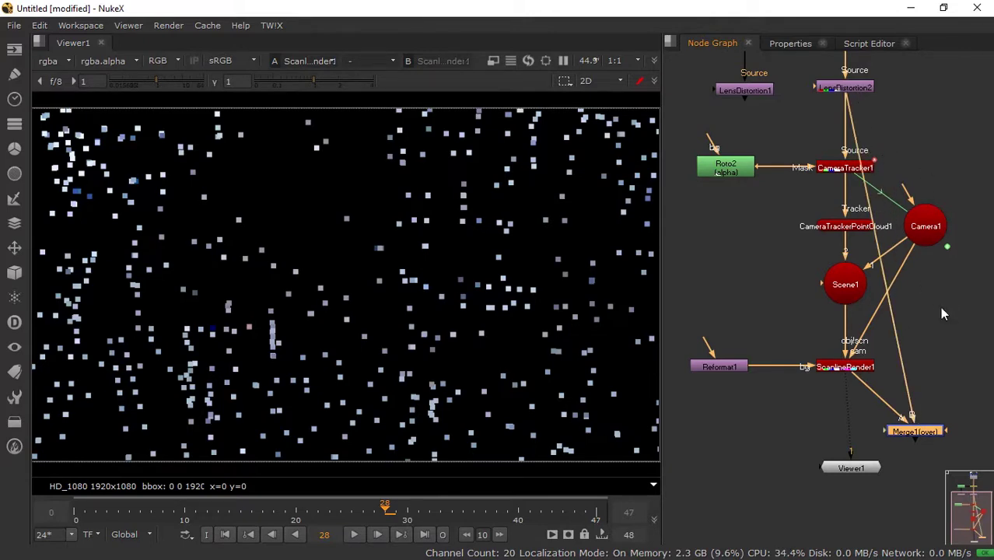
# - View Merge1 fitted in the viewer, play the composite, then return to frame 4
pyautogui.press('1')
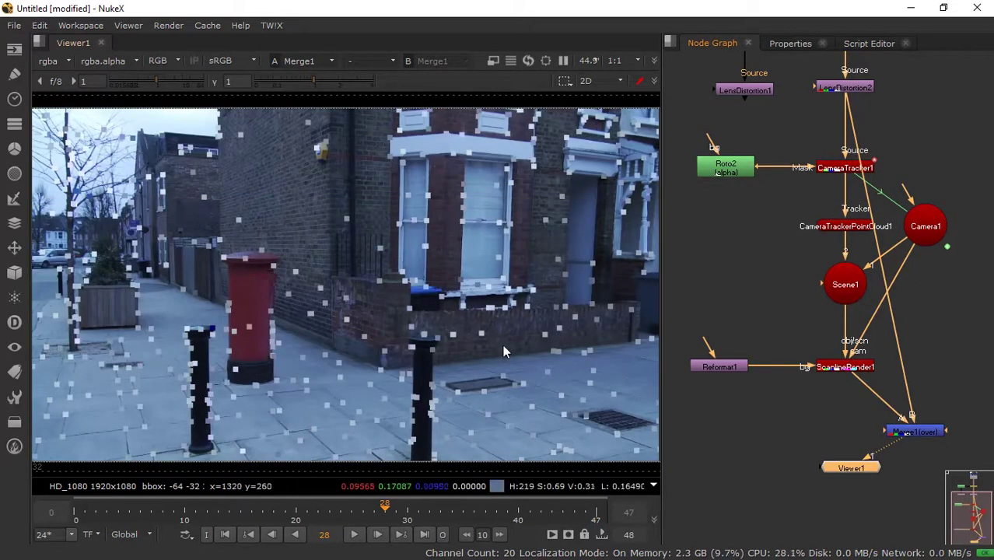
pyautogui.scroll(-3, 408, 331)
pyautogui.scroll(4, 408, 331)
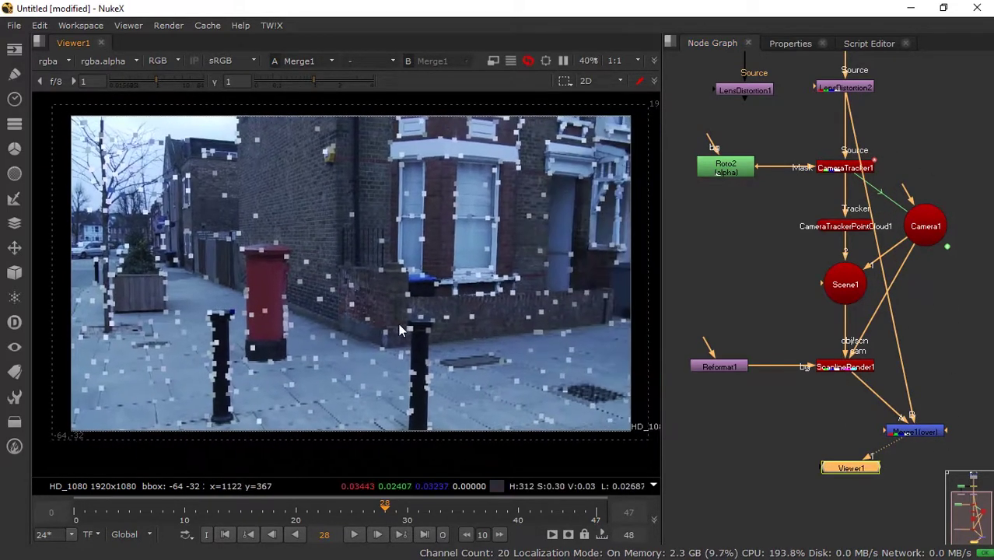
pyautogui.press('f')
pyautogui.click(358, 536)
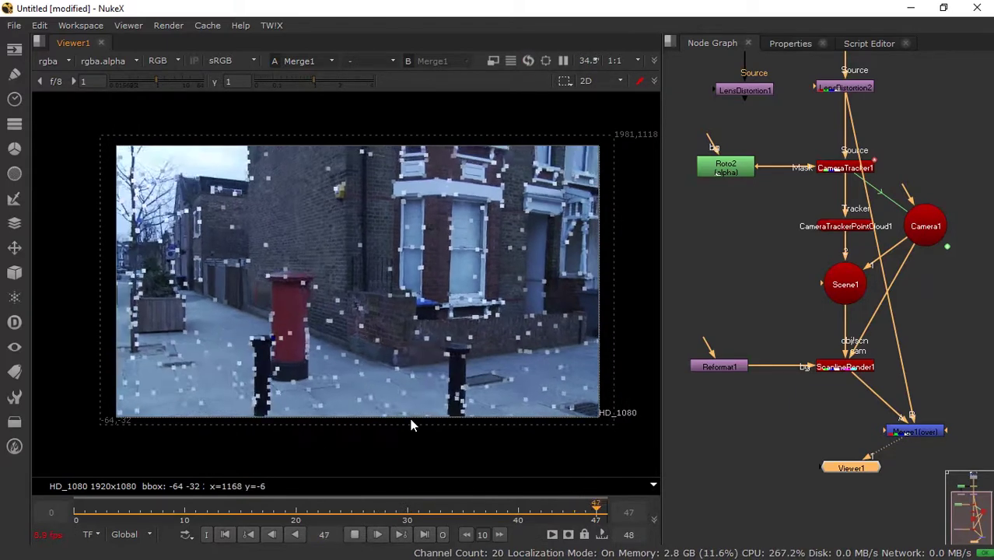
pyautogui.click(250, 535)
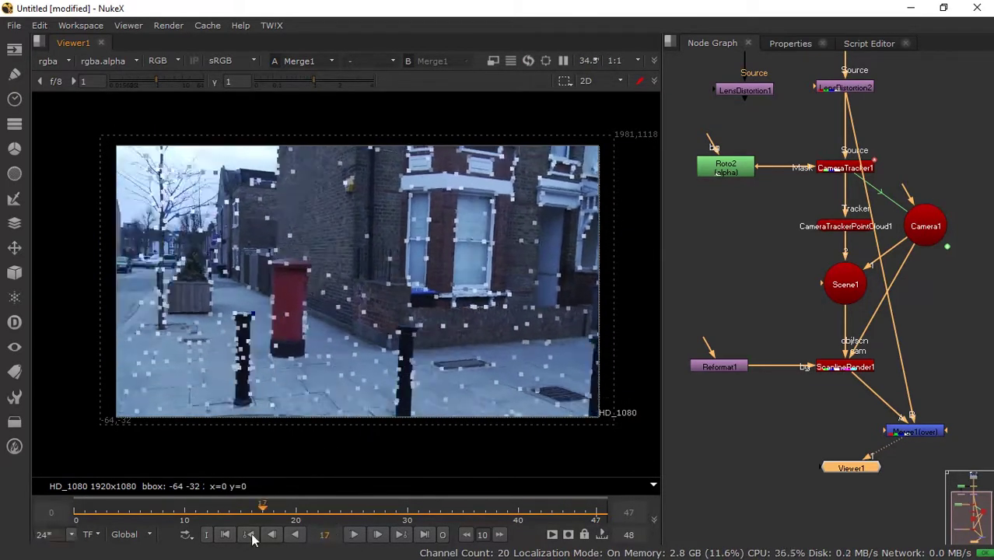
pyautogui.moveTo(263, 515); pyautogui.dragTo(118, 515)
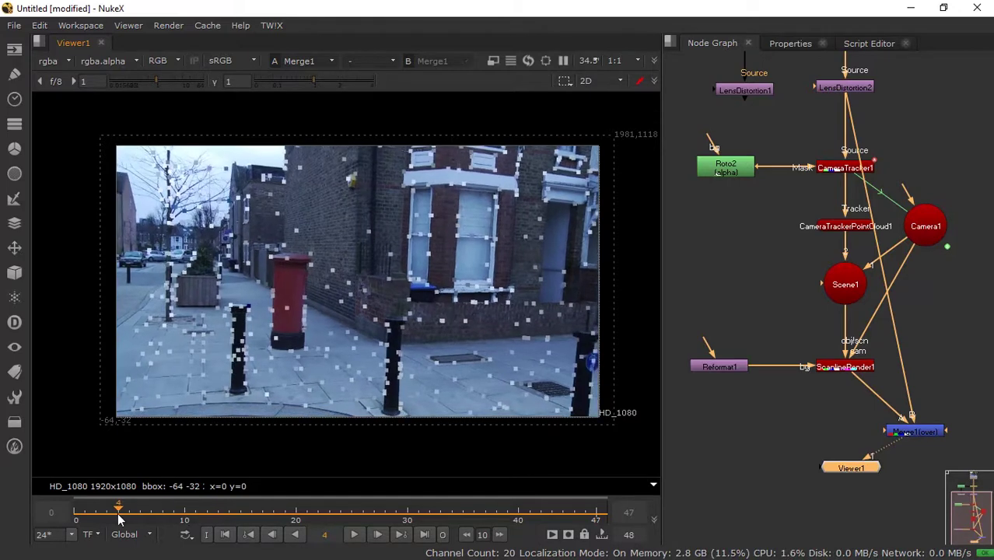
pyautogui.moveTo(911, 262); pyautogui.dragTo(903, 410)
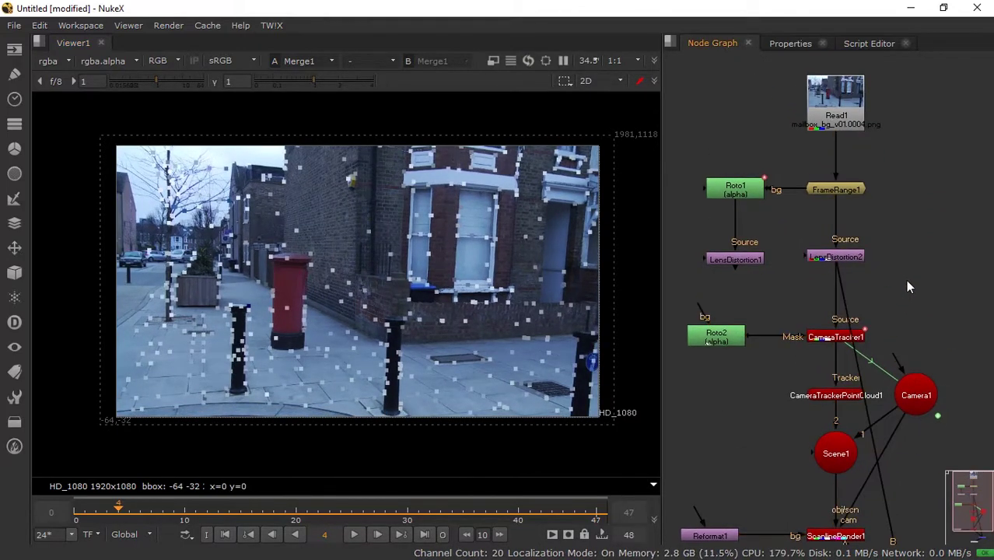
# - Inspect LensDistortion2's settings, including its image analysis options
pyautogui.click(840, 121)
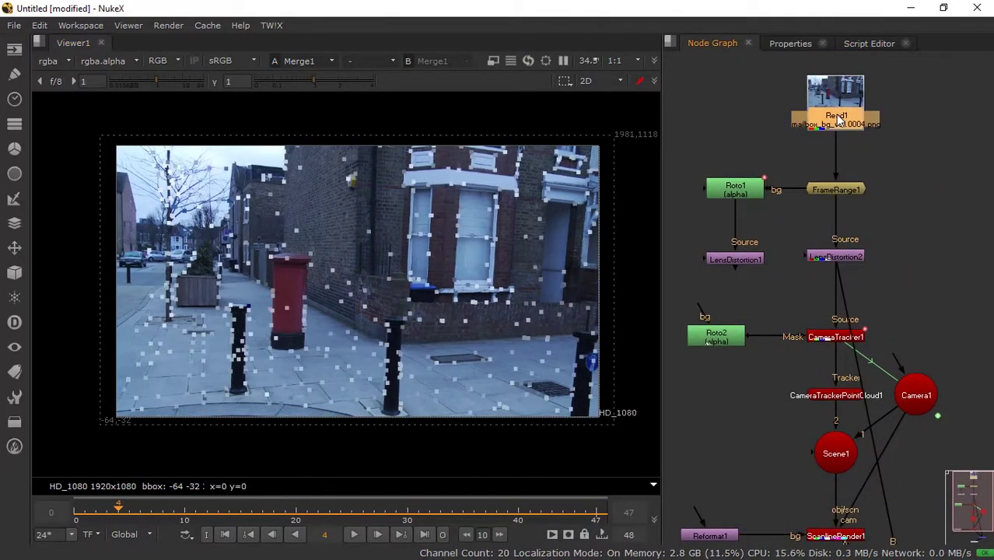
pyautogui.doubleClick(836, 259)
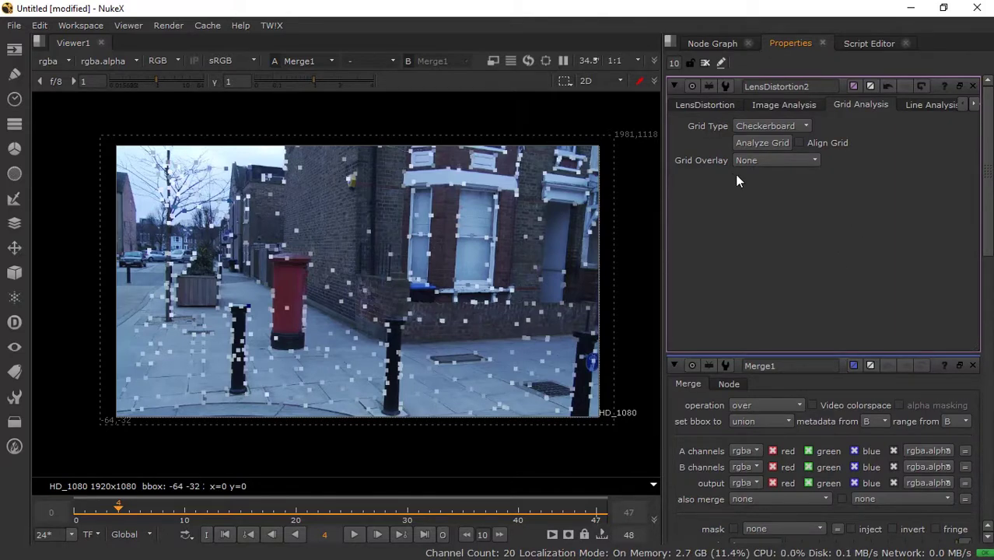
pyautogui.click(760, 107)
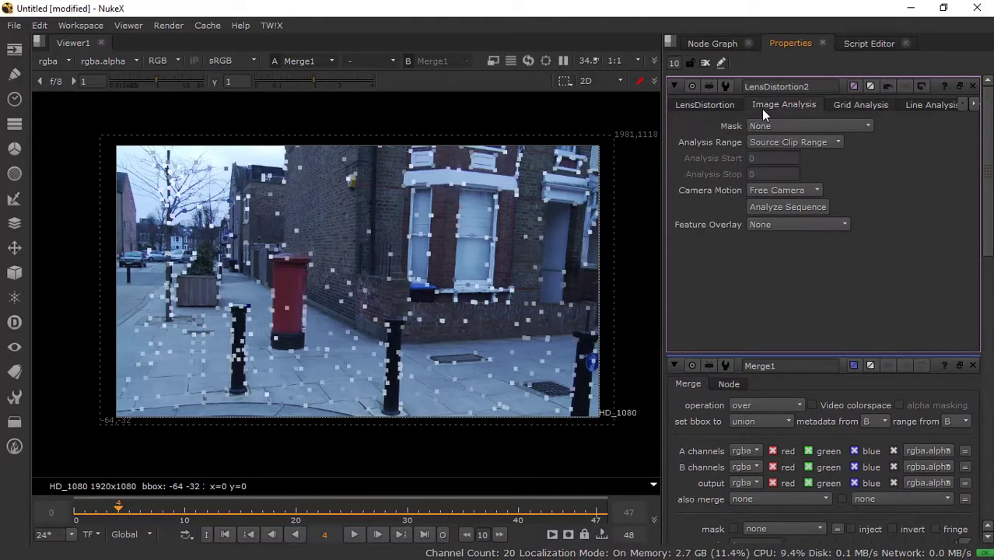
pyautogui.click(692, 43)
# - Open CameraTracker1's settings to review its camera, tracking and solve options
pyautogui.moveTo(930, 279); pyautogui.dragTo(910, 236)
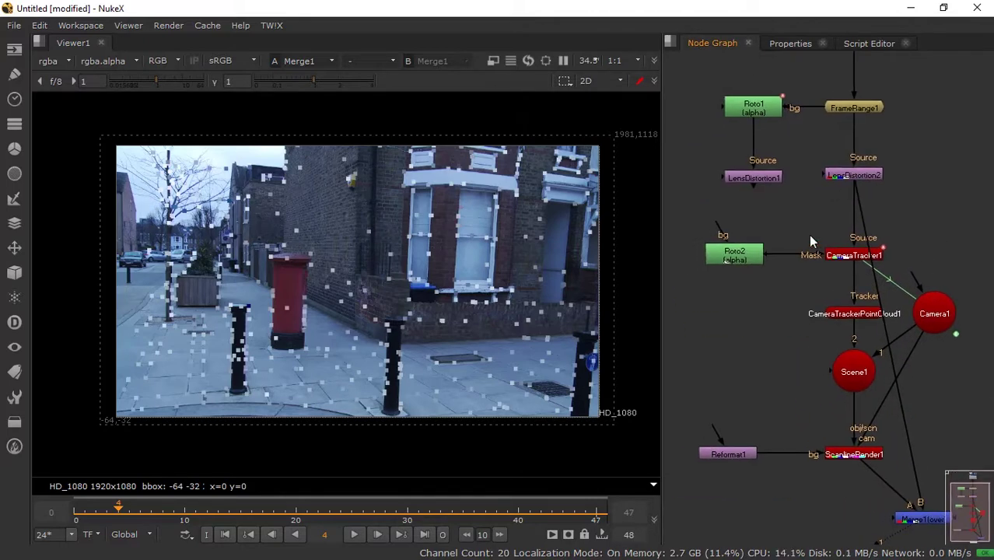
pyautogui.click(855, 256)
pyautogui.doubleClick(856, 256)
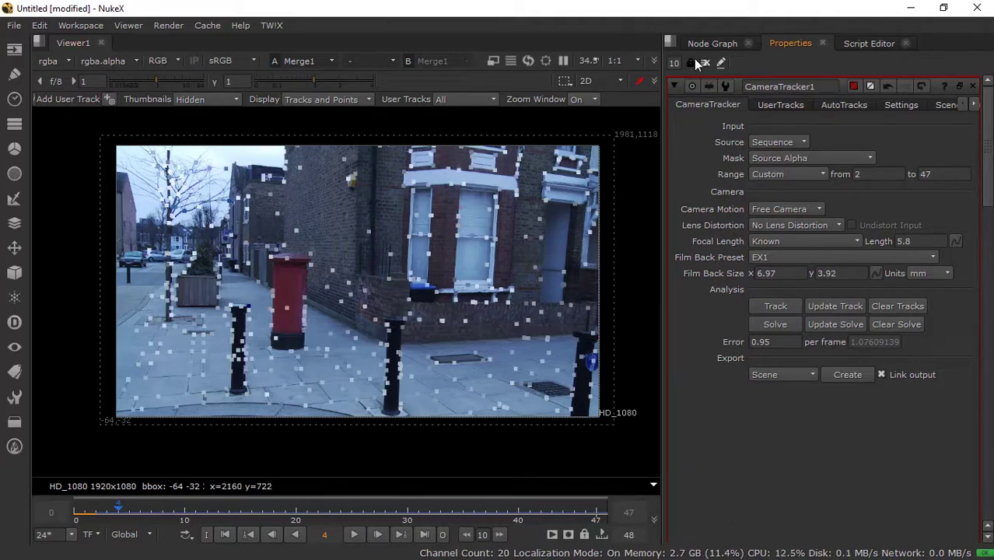
# - Open Roto2's settings and check the Roto1 and Roto2 nodes and inputs
pyautogui.click(711, 44)
pyautogui.doubleClick(735, 254)
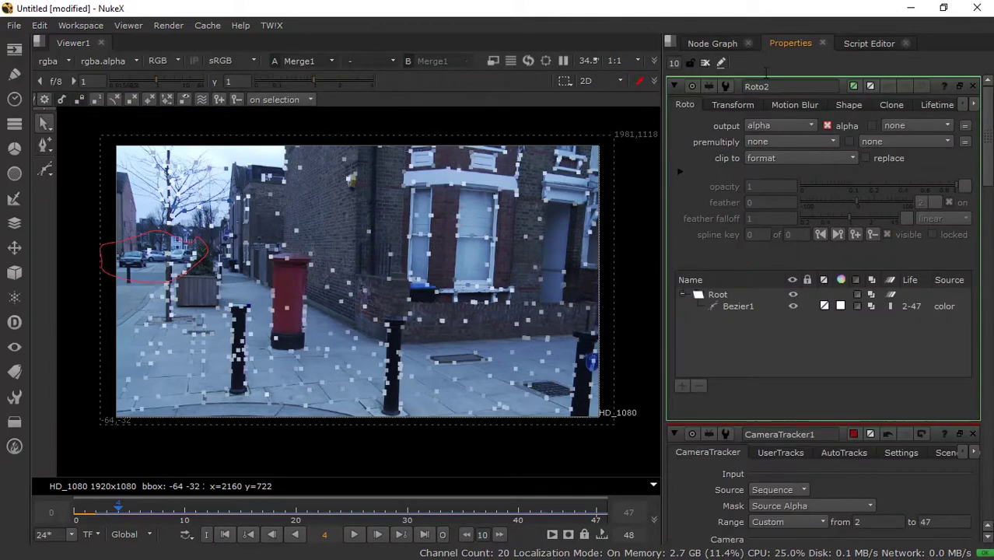
pyautogui.click(703, 45)
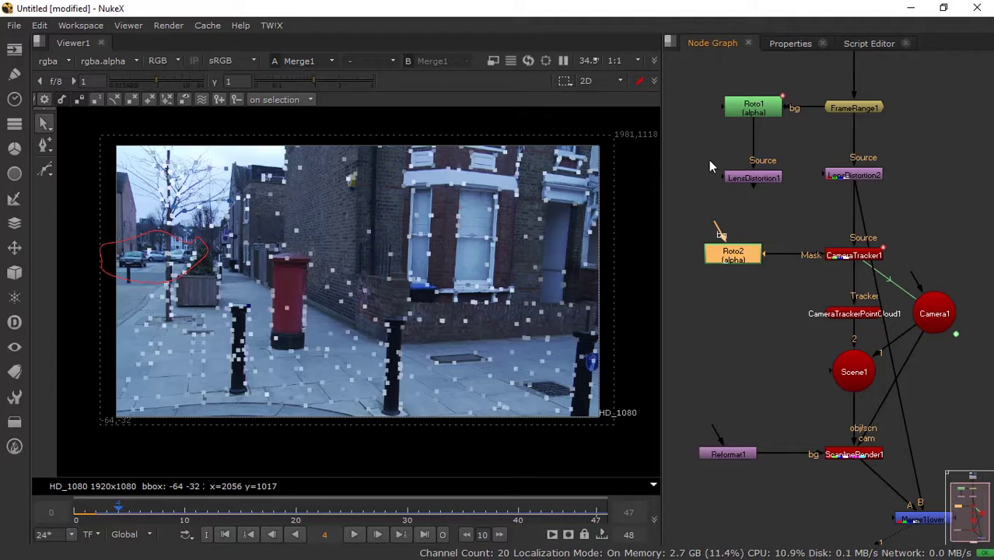
pyautogui.click(739, 180)
pyautogui.moveTo(677, 116); pyautogui.dragTo(745, 98)
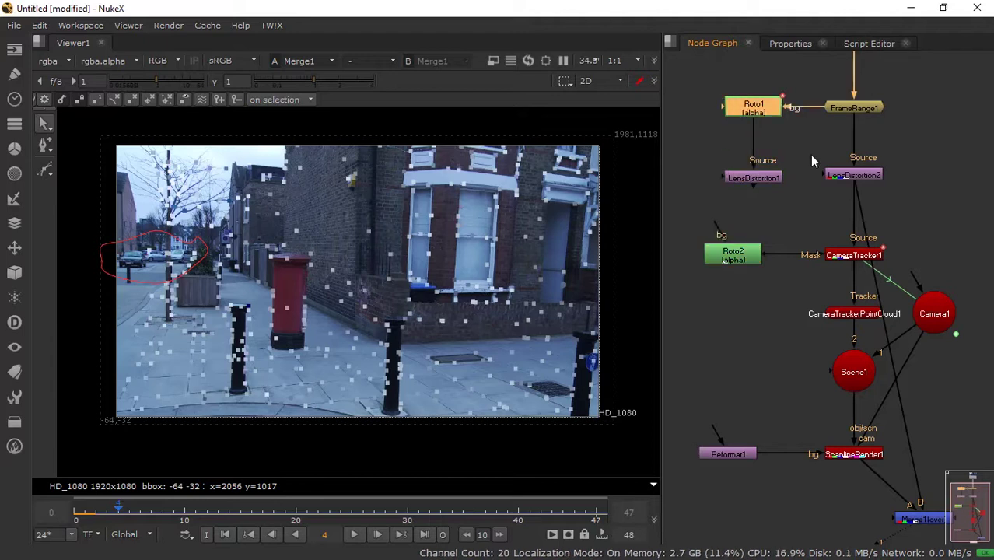
pyautogui.click(780, 286)
pyautogui.click(758, 258)
pyautogui.click(752, 295)
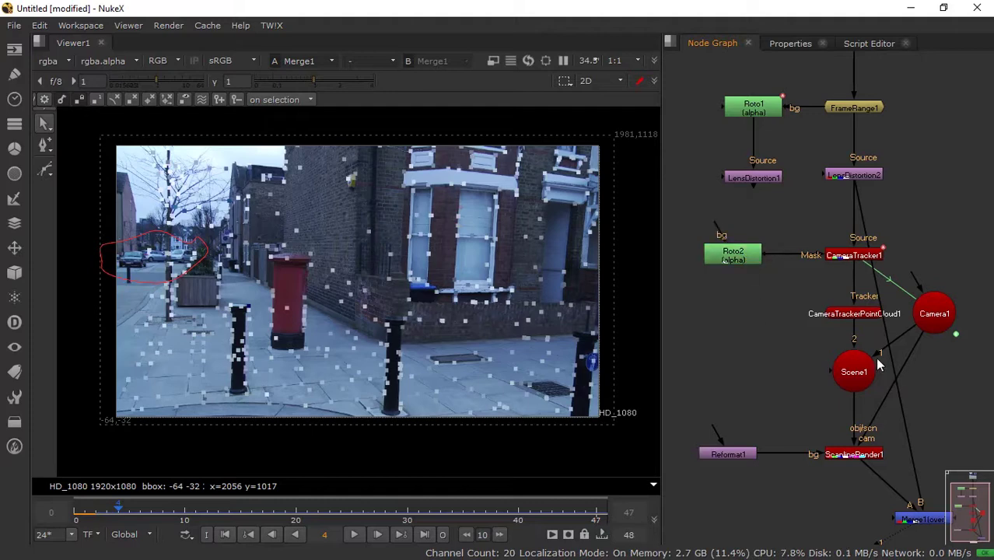
# - Review CameraTracker1's Settings and solve error tabs, then centre the tracker nodes in the graph
pyautogui.doubleClick(852, 261)
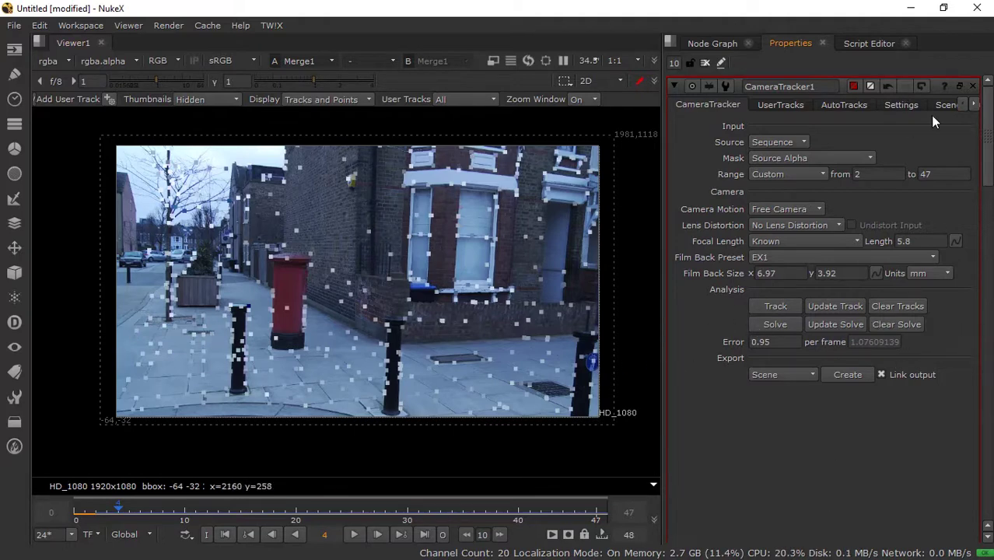
pyautogui.click(902, 106)
pyautogui.click(841, 106)
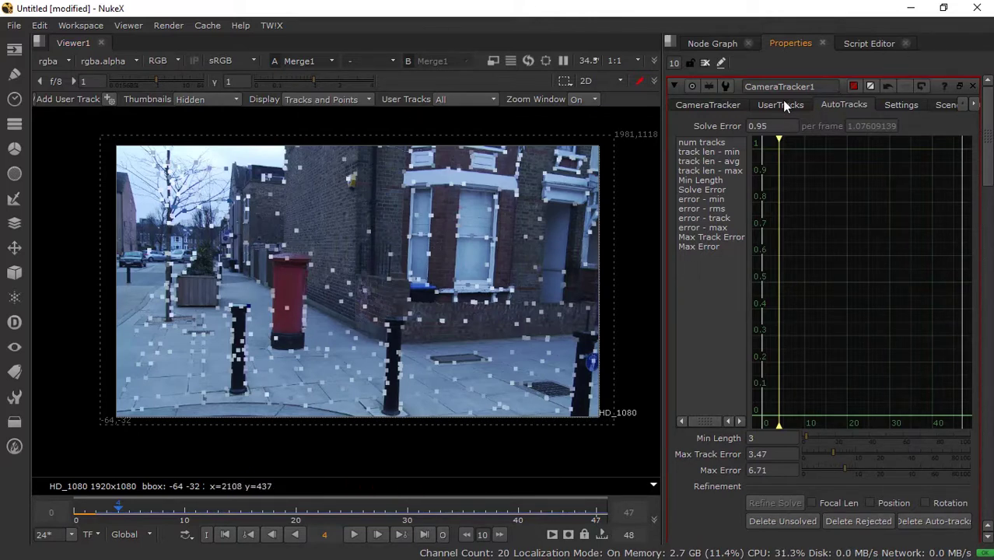
pyautogui.click(711, 106)
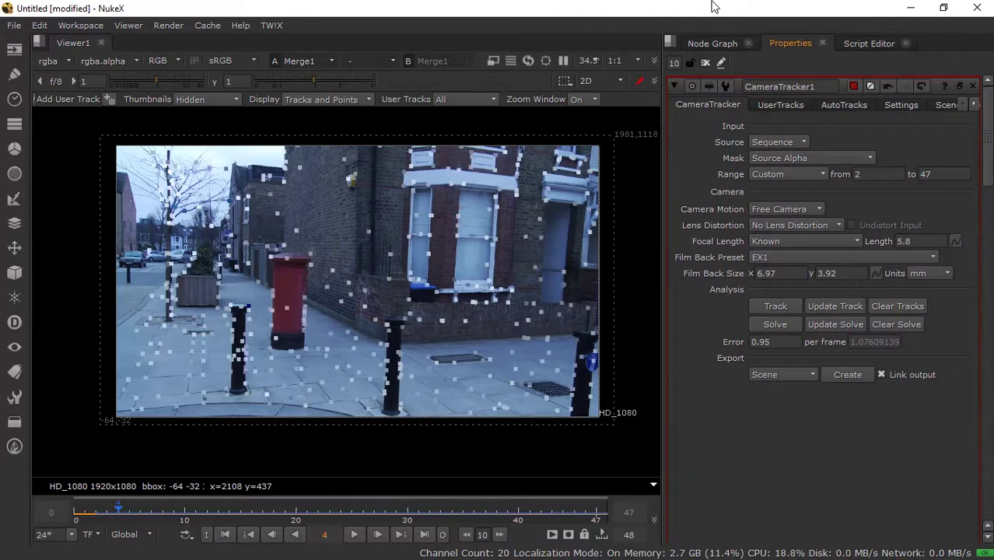
pyautogui.click(712, 43)
pyautogui.moveTo(927, 376); pyautogui.dragTo(878, 300)
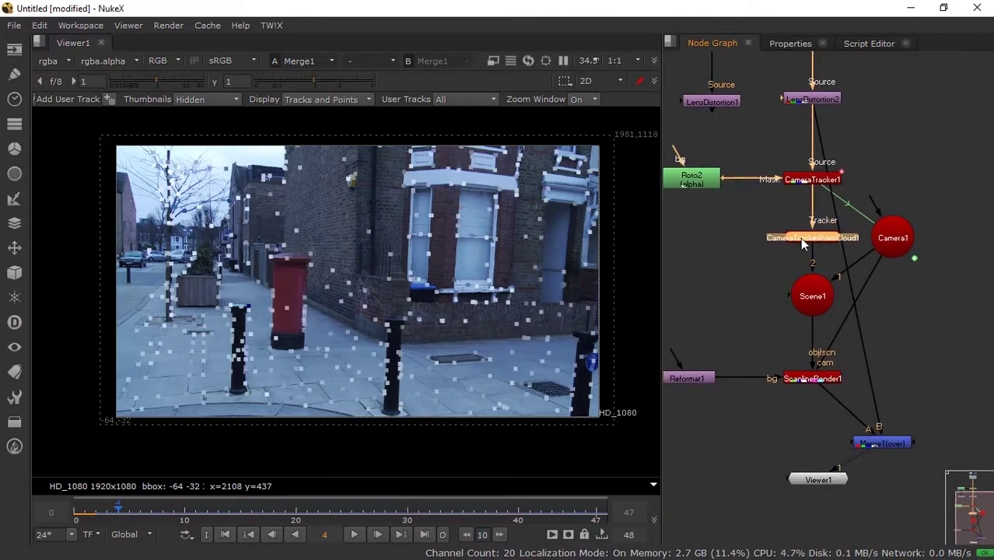
# - Switch the viewer to the free 3D view and orbit around the point cloud and Camera1
pyautogui.click(756, 236)
pyautogui.moveTo(882, 240); pyautogui.dragTo(896, 255)
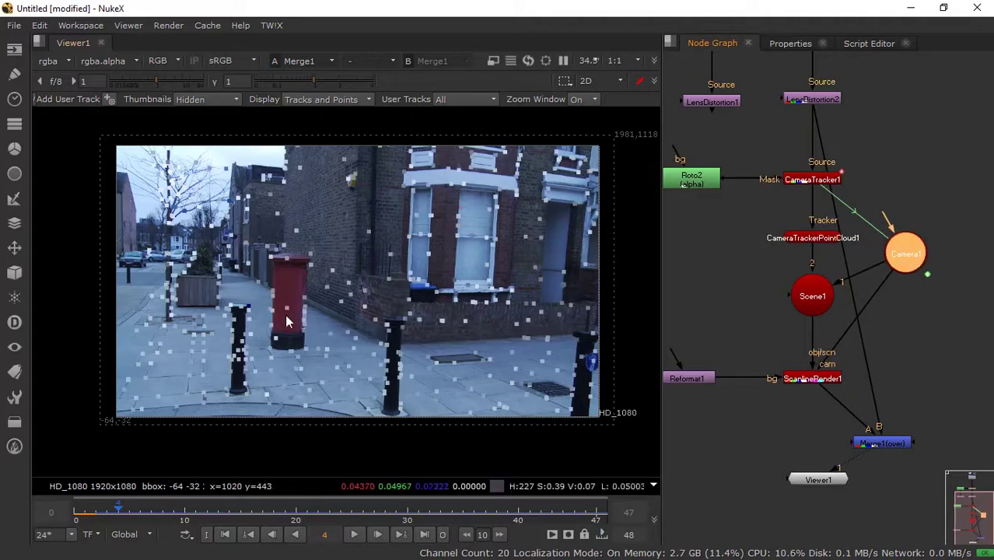
pyautogui.press('Tab')
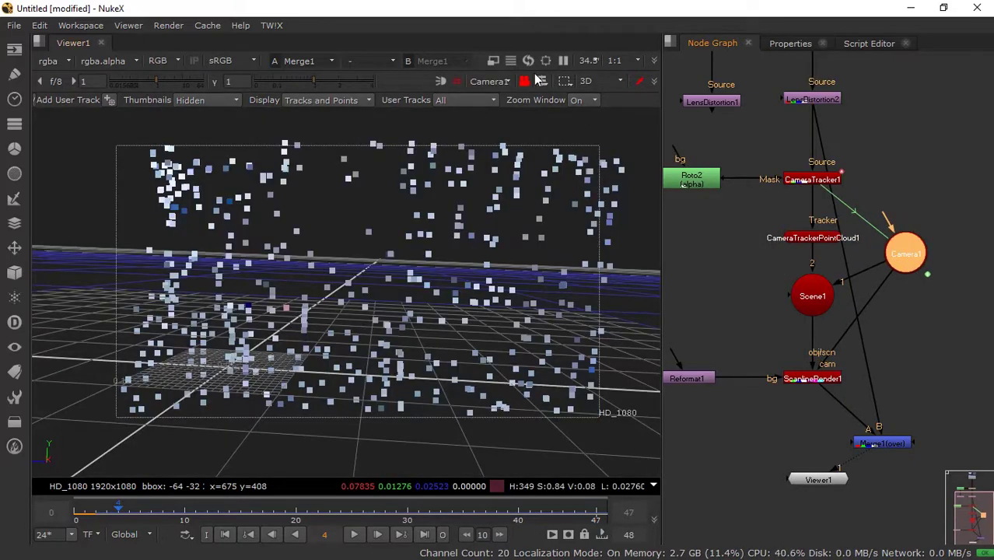
pyautogui.click(524, 81)
pyautogui.moveTo(584, 189); pyautogui.dragTo(424, 254)
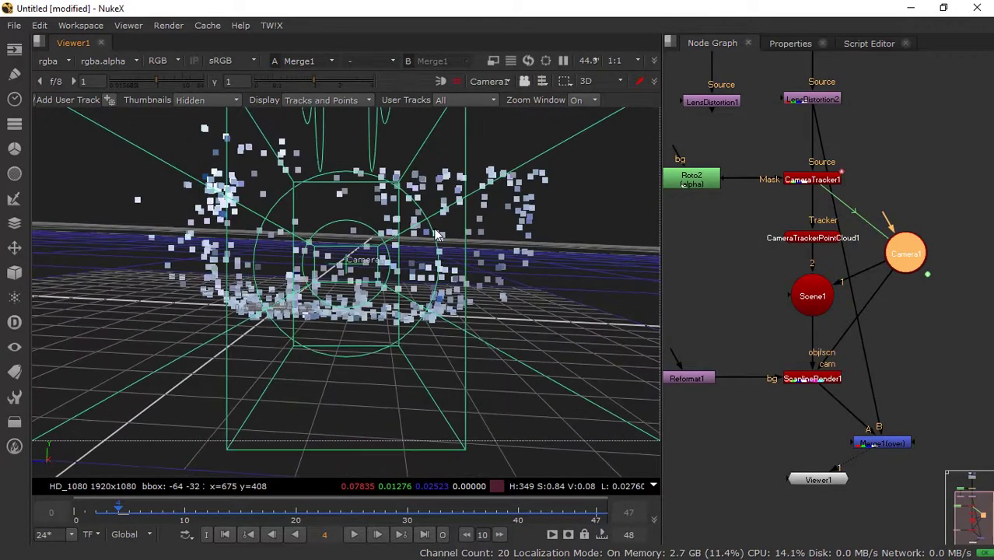
pyautogui.click(974, 296)
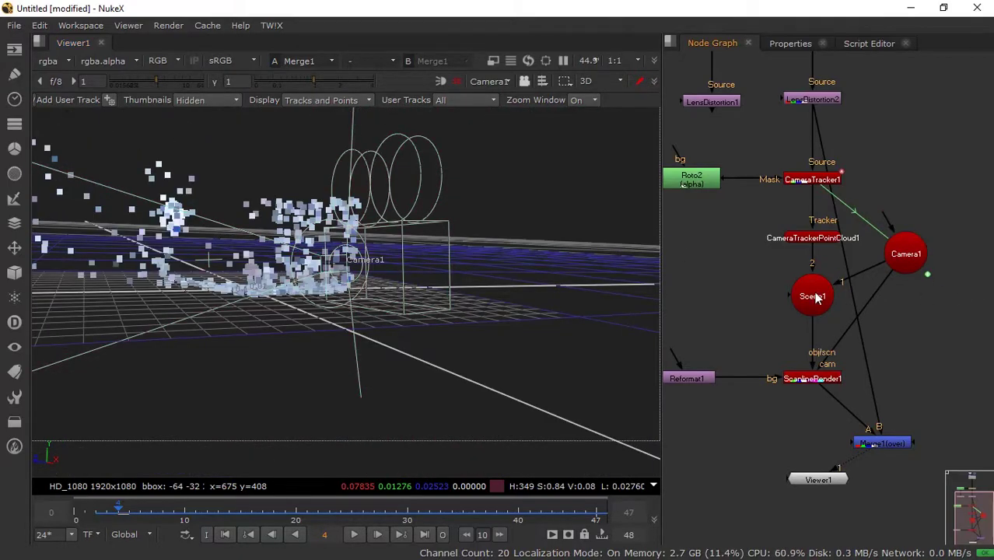
pyautogui.click(794, 302)
pyautogui.moveTo(437, 173); pyautogui.dragTo(432, 307)
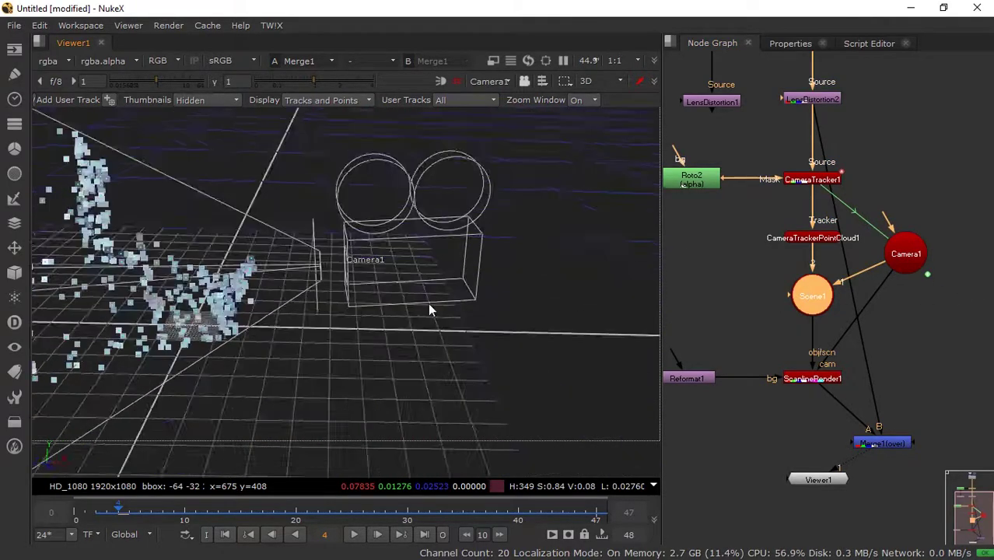
pyautogui.scroll(2, 790, 389)
# - Move Merge1 further left and place Viewer1 just below it
pyautogui.moveTo(926, 394); pyautogui.dragTo(821, 396)
pyautogui.click(904, 404)
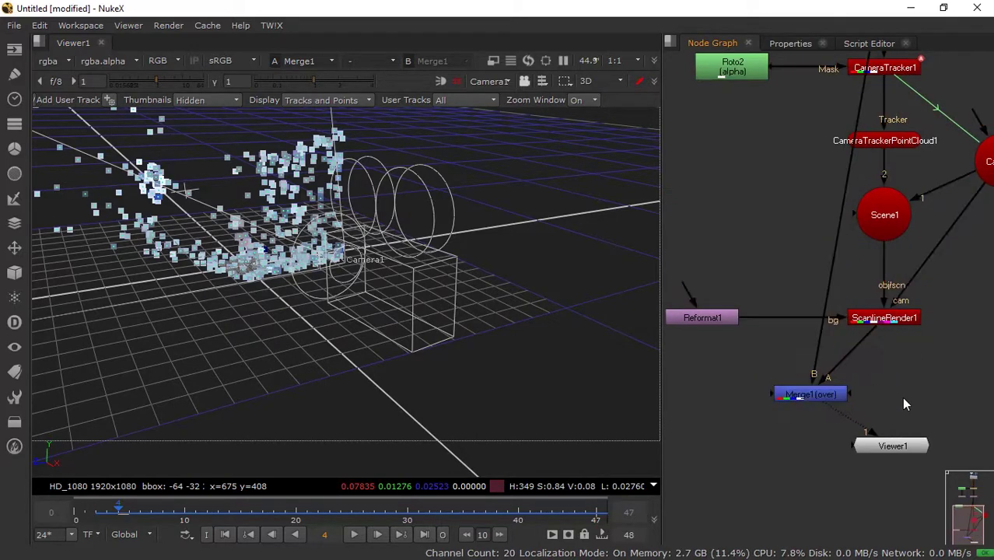
pyautogui.scroll(1, 887, 357)
pyautogui.scroll(-3, 903, 389)
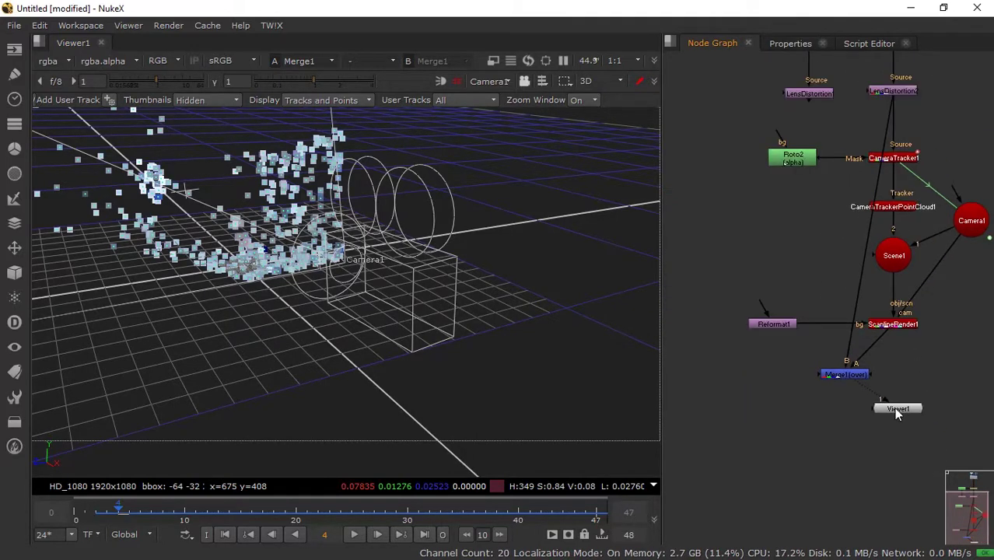
pyautogui.moveTo(896, 411); pyautogui.dragTo(868, 451)
pyautogui.moveTo(290, 248); pyautogui.dragTo(365, 256)
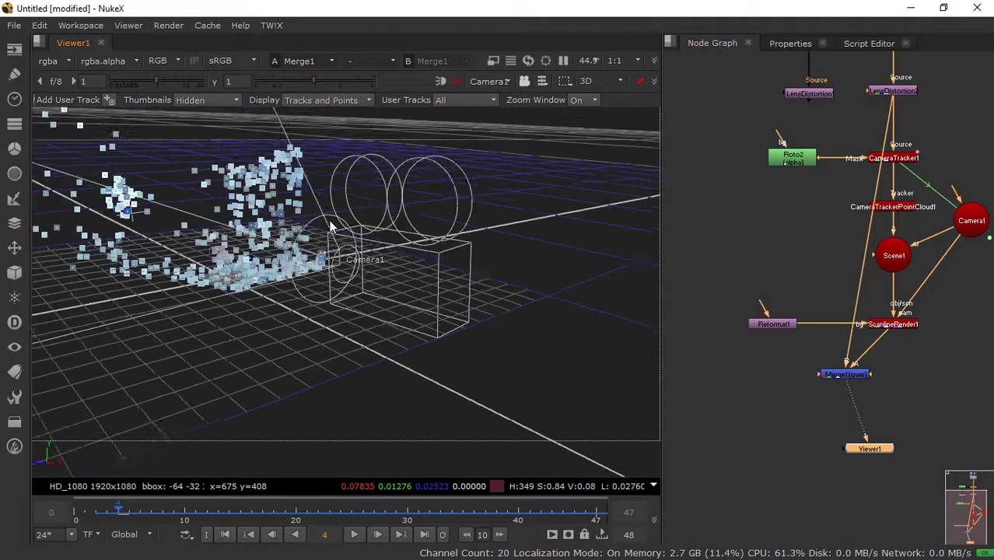
pyautogui.moveTo(930, 390); pyautogui.dragTo(902, 429)
pyautogui.scroll(2, 813, 414)
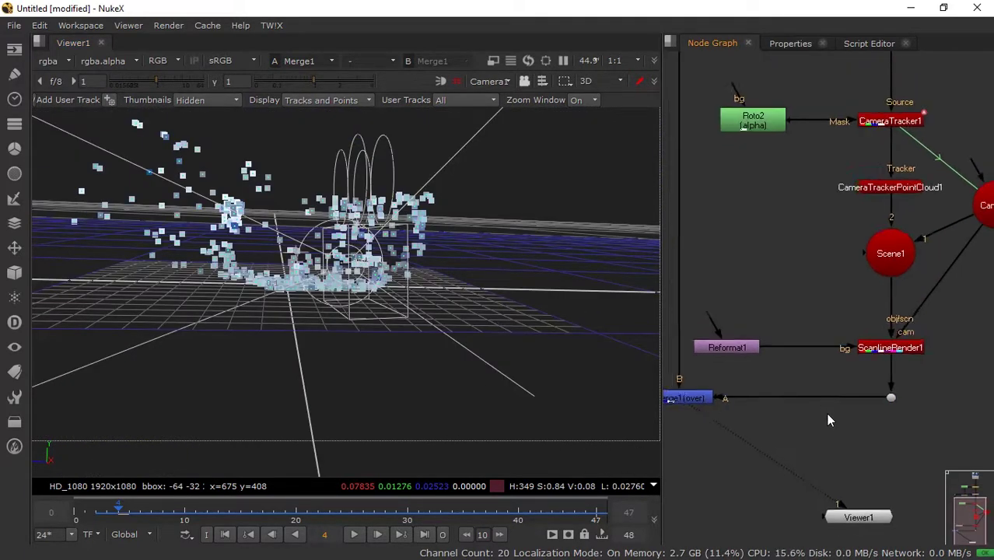
pyautogui.scroll(-3, 897, 433)
pyautogui.scroll(1, 855, 374)
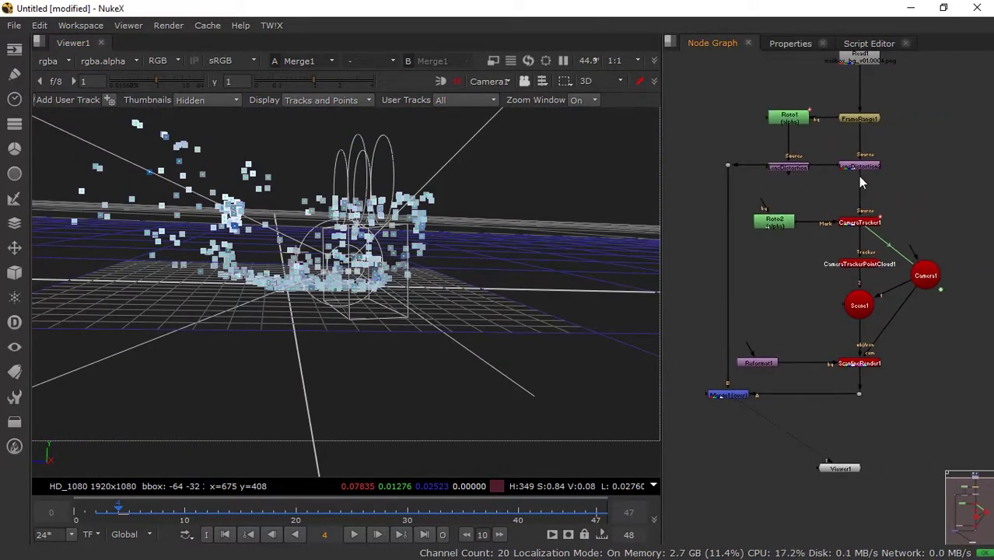
pyautogui.moveTo(840, 468); pyautogui.dragTo(729, 476)
# - Frame the tracked pavement at frame 7 and bring up the track and geometry options
pyautogui.moveTo(373, 257)
pyautogui.mouseDown()
pyautogui.moveTo(397, 302)
pyautogui.moveTo(277, 335)
pyautogui.mouseUp()
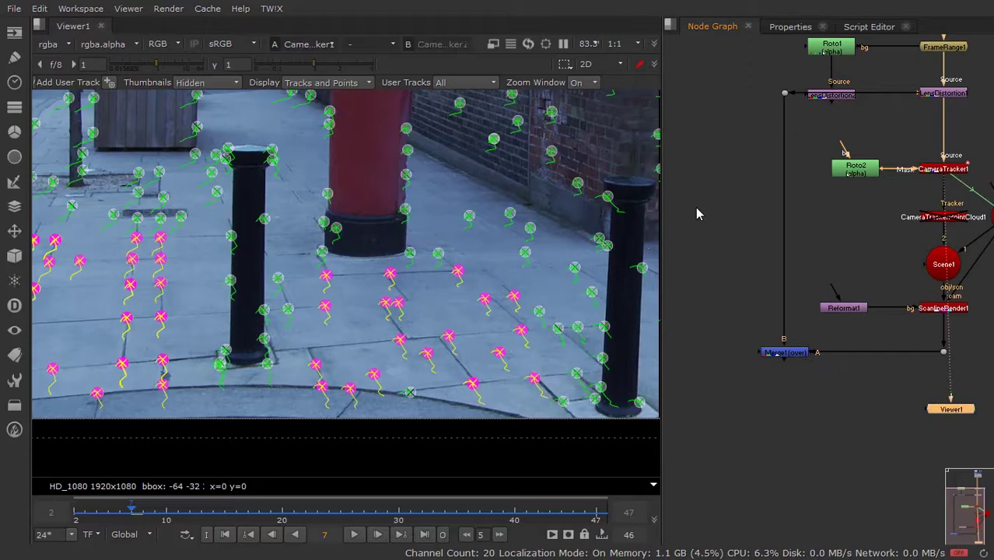
pyautogui.scroll(-2, 362, 190)
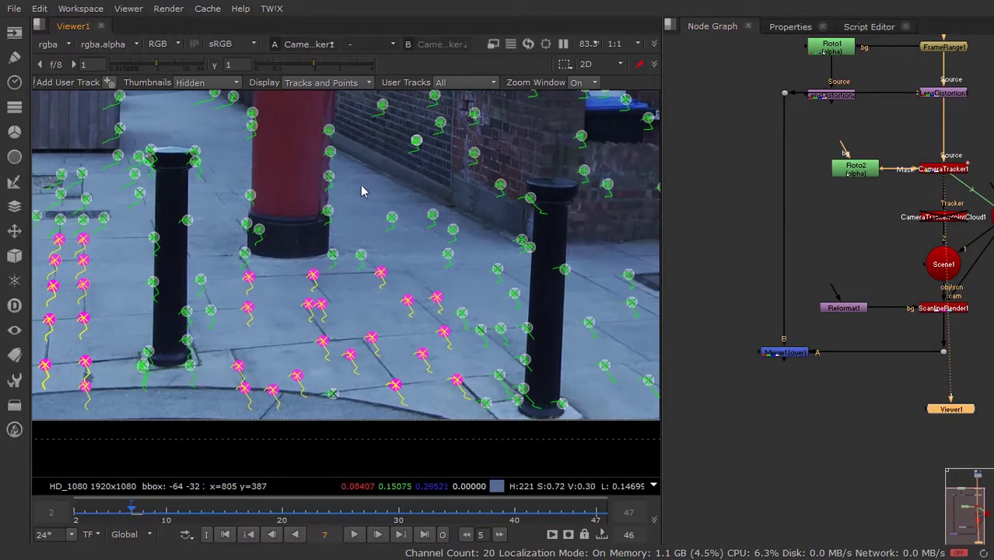
pyautogui.scroll(-3, 311, 210)
pyautogui.scroll(-3, 281, 249)
pyautogui.scroll(-2, 354, 231)
pyautogui.scroll(1, 355, 232)
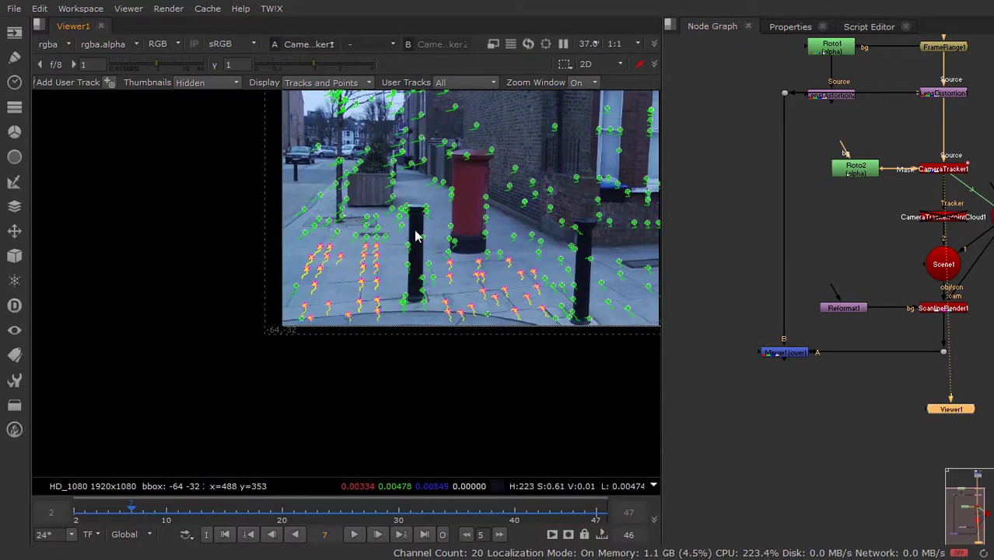
pyautogui.scroll(1, 384, 249)
pyautogui.scroll(1, 395, 244)
pyautogui.scroll(1, 398, 240)
pyautogui.scroll(-1, 398, 240)
pyautogui.scroll(1, 435, 351)
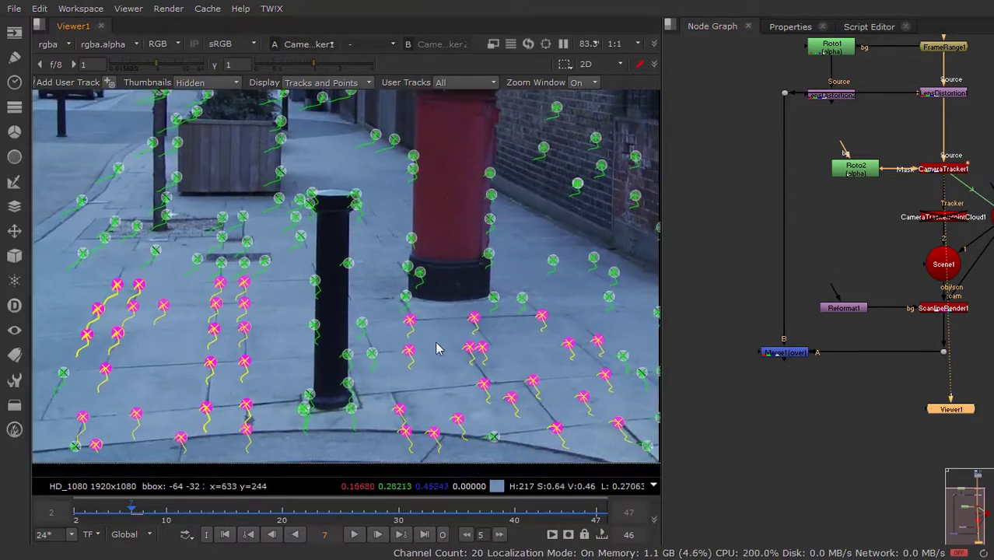
pyautogui.rightClick(410, 357)
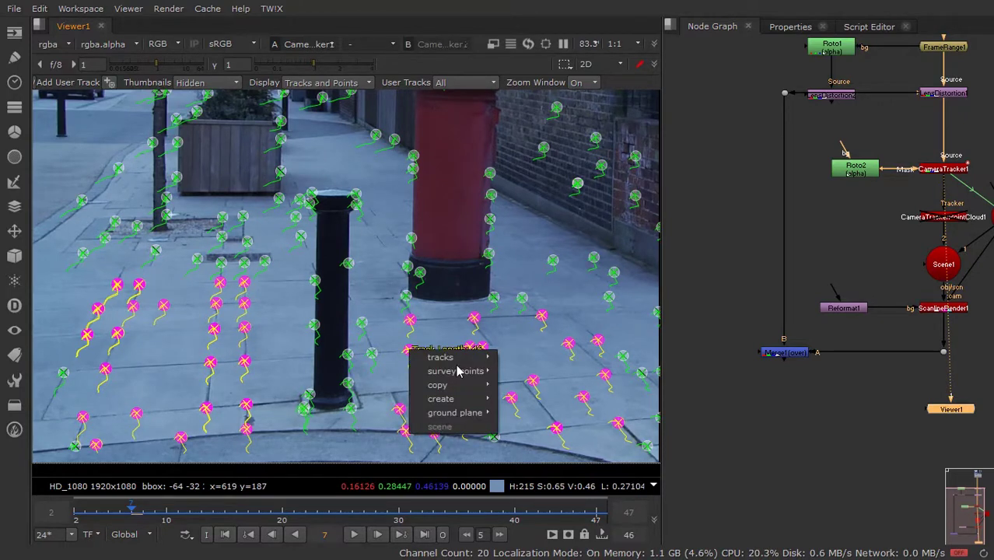
# - Create Card1 from the selected ground-plane tracks and position it in the node graph
pyautogui.moveTo(465, 364)
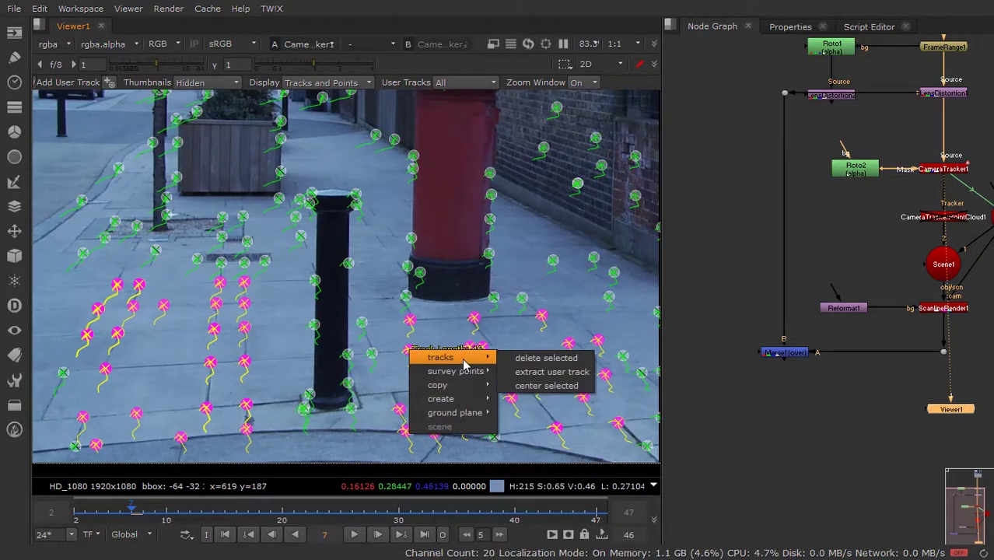
pyautogui.moveTo(471, 400)
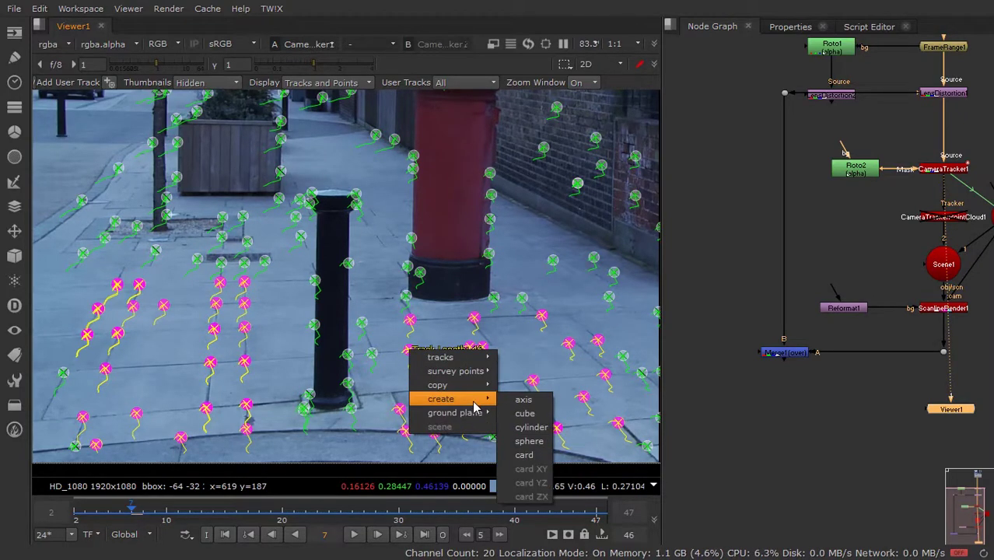
pyautogui.click(532, 458)
pyautogui.click(711, 30)
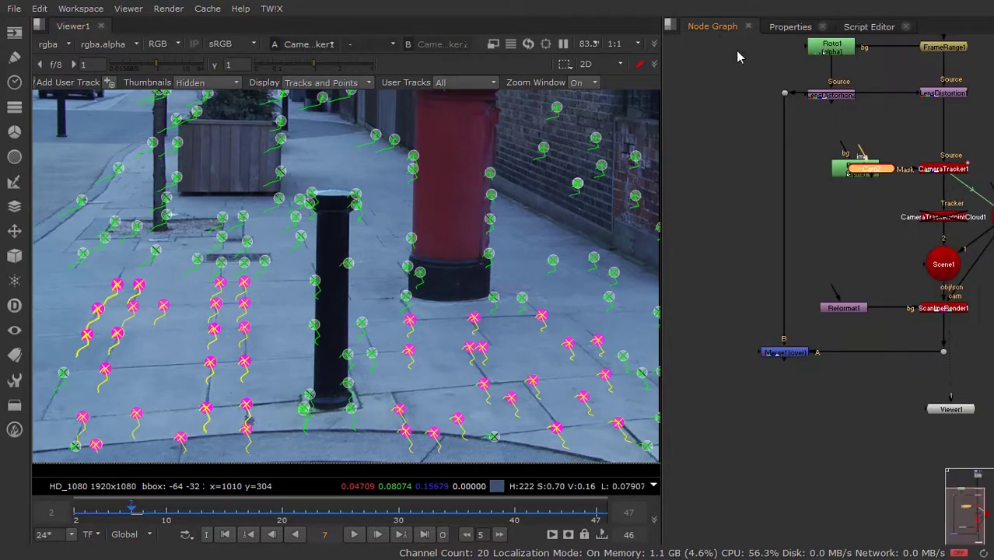
pyautogui.moveTo(880, 233)
pyautogui.mouseDown()
pyautogui.moveTo(745, 243)
pyautogui.moveTo(900, 193)
pyautogui.mouseUp()
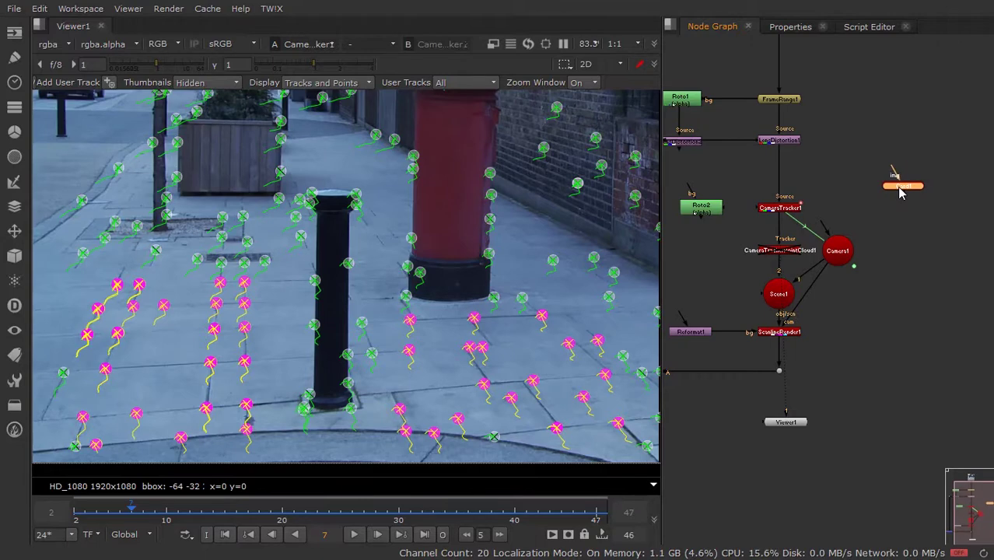
pyautogui.scroll(2, 801, 203)
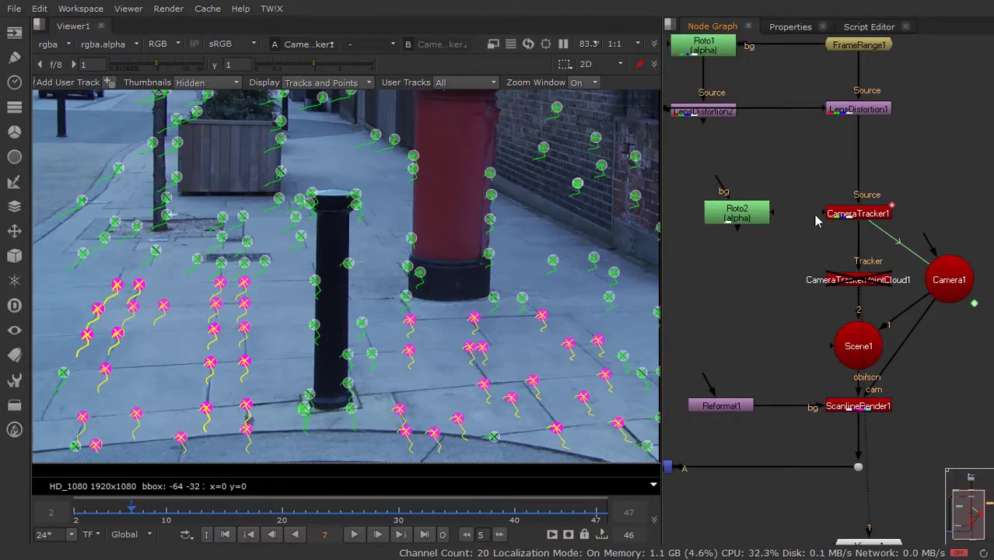
pyautogui.click(751, 223)
pyautogui.scroll(-2, 868, 266)
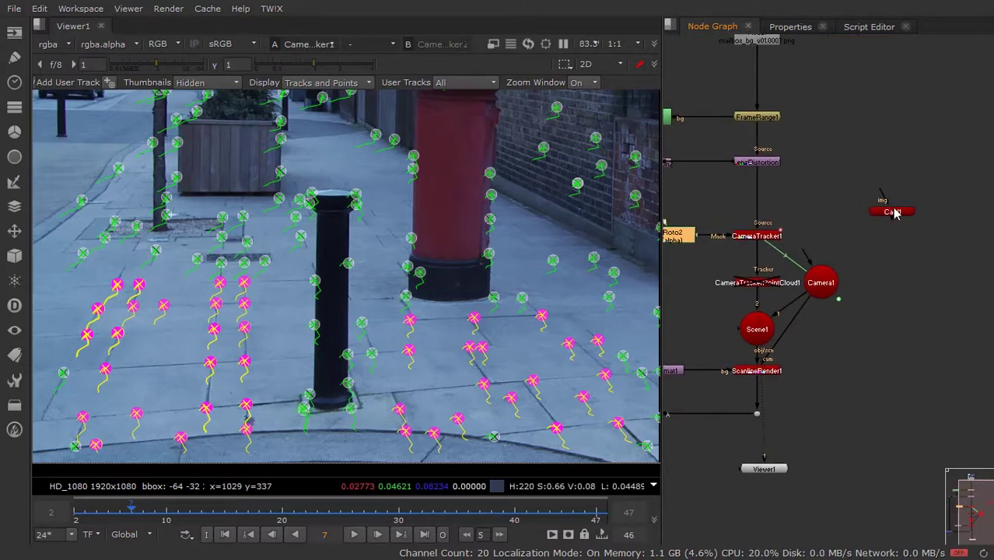
pyautogui.moveTo(894, 214); pyautogui.dragTo(895, 236)
# - Add CheckerBoard1 feeding Card1, connect Card1 into Scene1, and select Scene1
pyautogui.press('Tab')
pyautogui.write('chek')
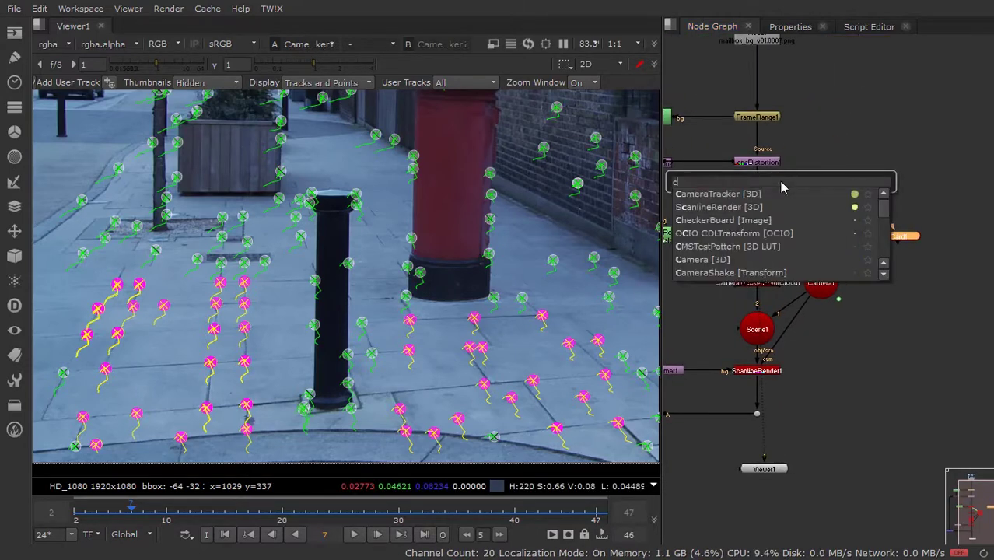
pyautogui.press('Return')
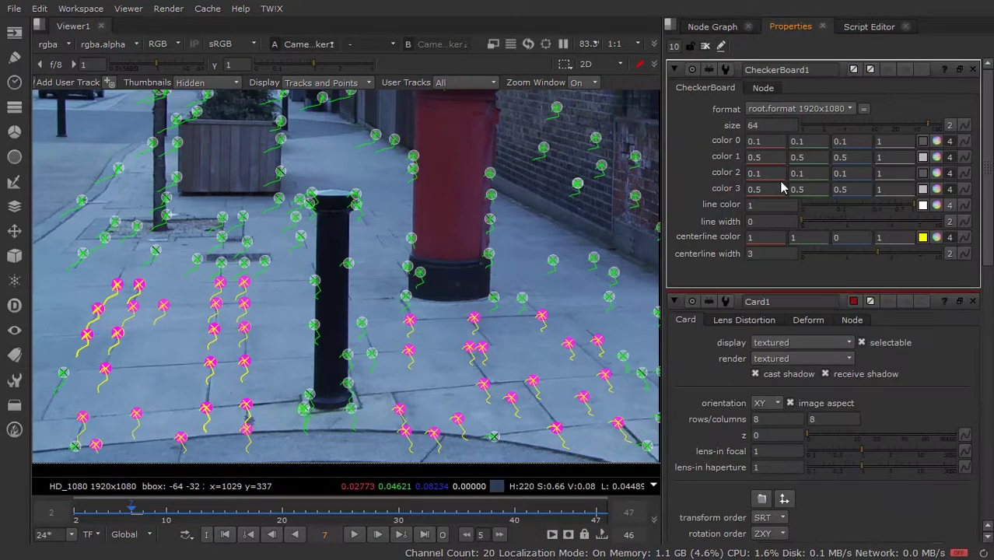
pyautogui.click(713, 27)
pyautogui.moveTo(897, 233); pyautogui.dragTo(922, 333)
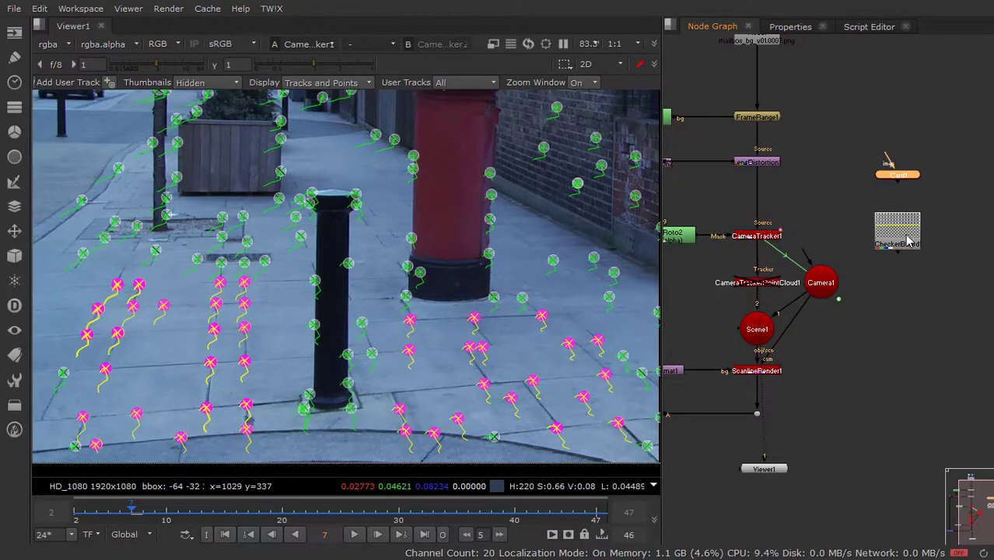
pyautogui.moveTo(909, 248)
pyautogui.mouseDown()
pyautogui.moveTo(915, 230)
pyautogui.moveTo(909, 239)
pyautogui.mouseUp()
pyautogui.moveTo(924, 341)
pyautogui.mouseDown()
pyautogui.moveTo(912, 299)
pyautogui.moveTo(766, 326)
pyautogui.mouseUp()
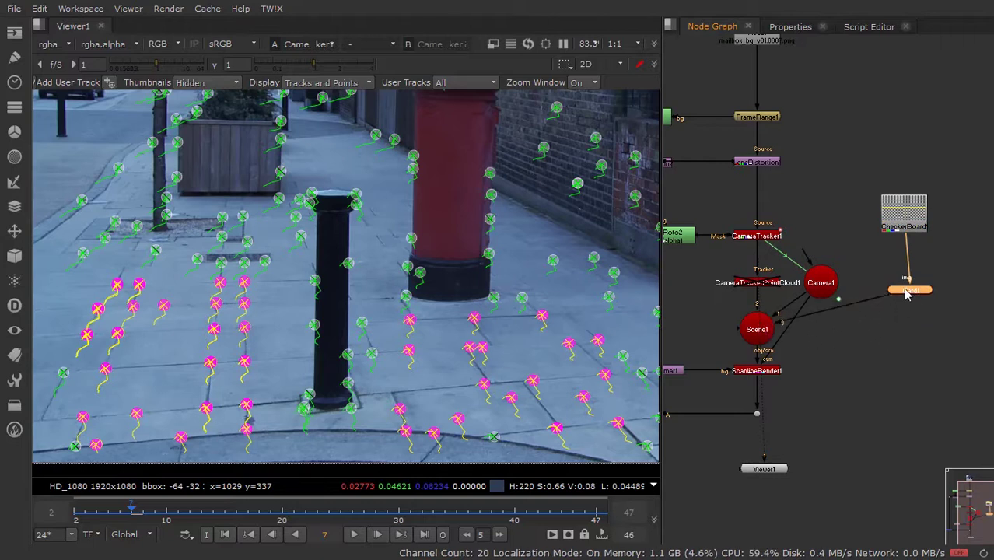
pyautogui.moveTo(906, 291)
pyautogui.mouseDown()
pyautogui.moveTo(902, 330)
pyautogui.moveTo(913, 332)
pyautogui.mouseUp()
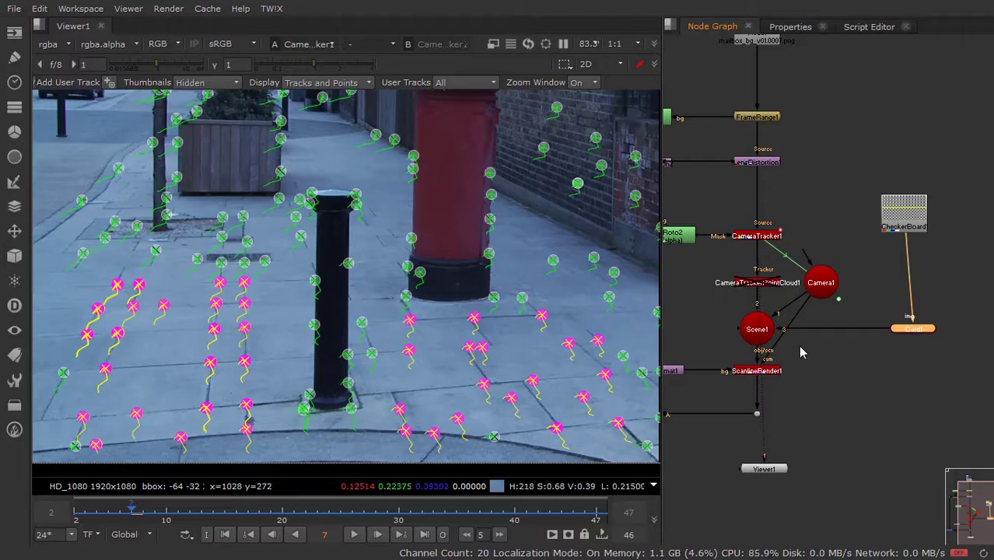
pyautogui.click(767, 333)
# - View Scene1 in 3D, orbit around the checkerboard card, and look through Camera1
pyautogui.press('1')
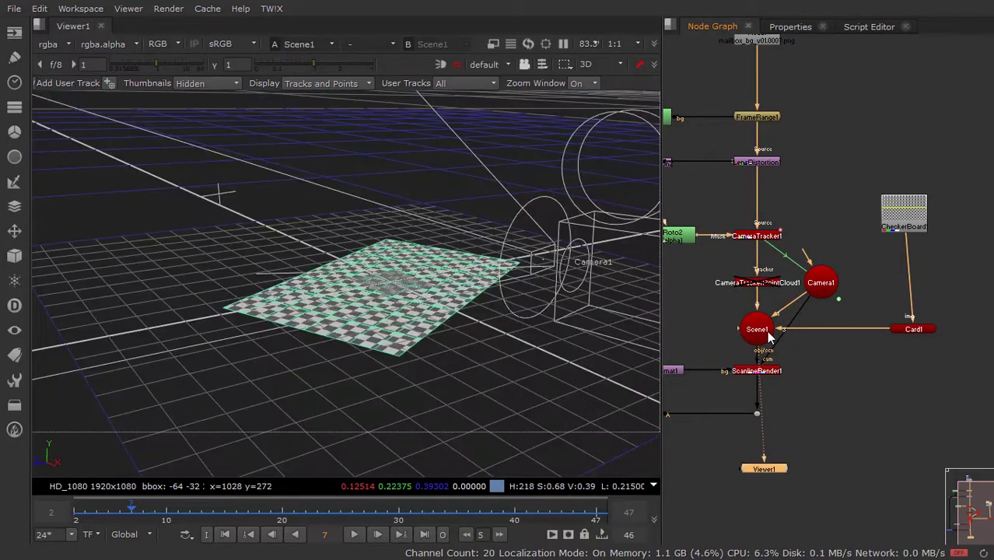
pyautogui.moveTo(392, 305); pyautogui.dragTo(355, 299)
pyautogui.scroll(3, 367, 300)
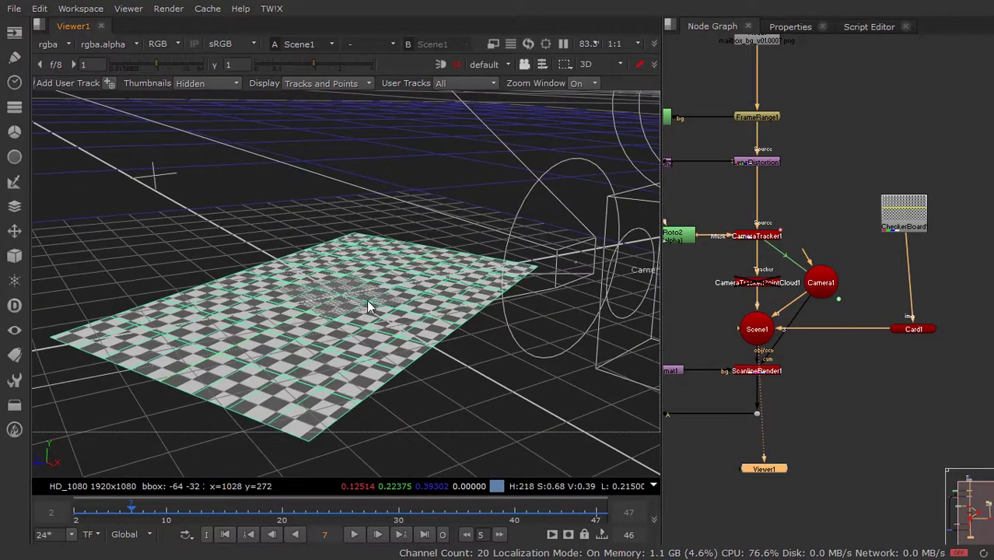
pyautogui.click(525, 66)
pyautogui.click(500, 68)
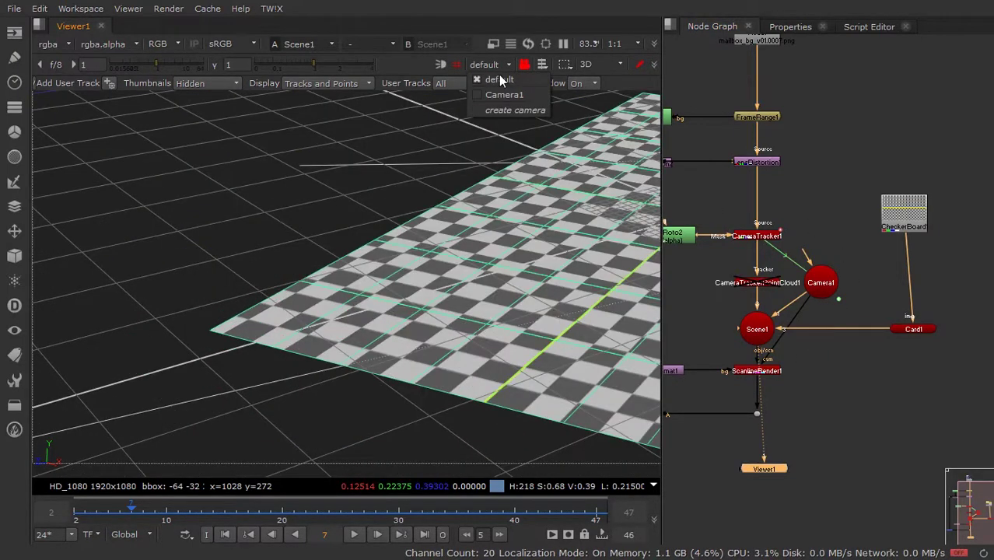
pyautogui.click(499, 93)
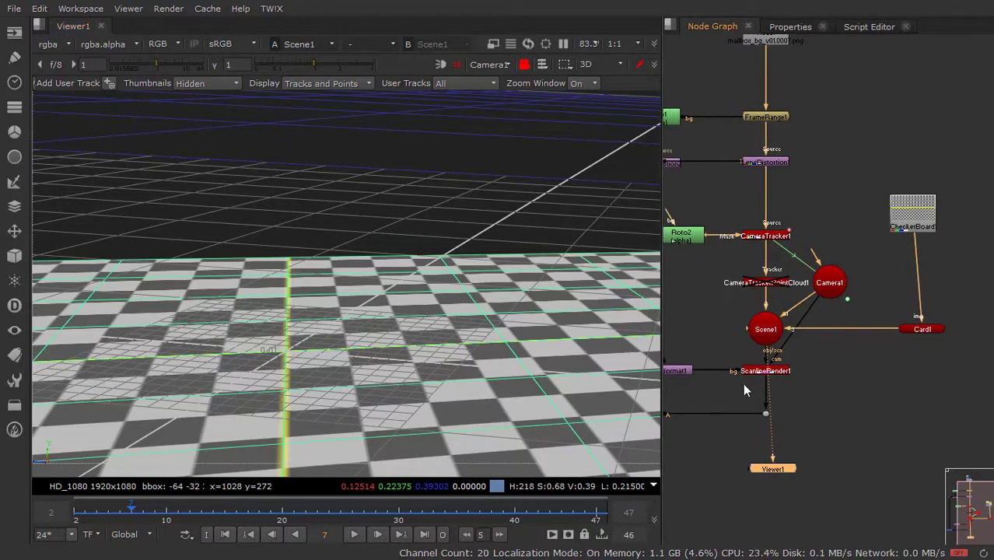
# - Show the Merge1 composite in the viewer and move Card1 under CheckerBoard1
pyautogui.moveTo(717, 386); pyautogui.dragTo(810, 388)
pyautogui.press('1')
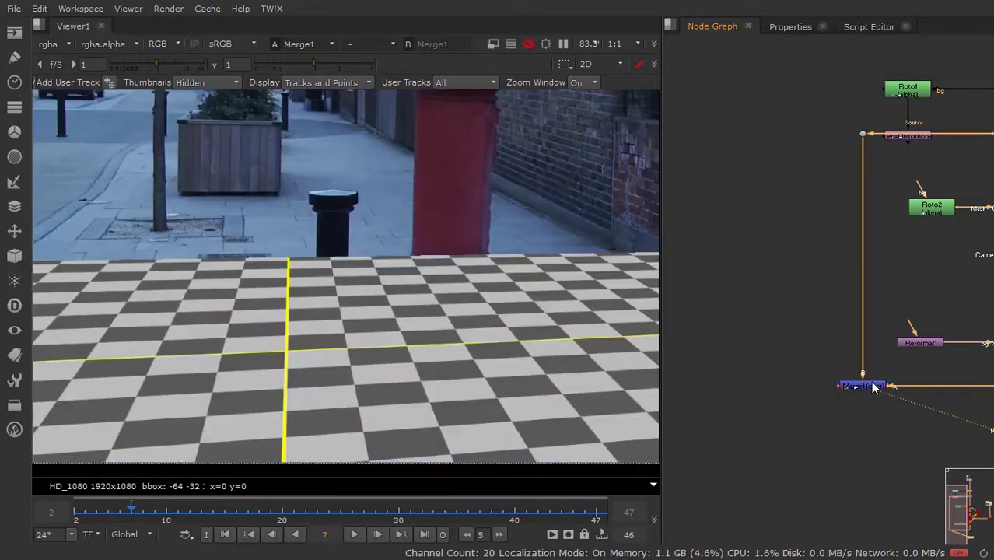
pyautogui.scroll(-1, 400, 250)
pyautogui.scroll(-2, 381, 269)
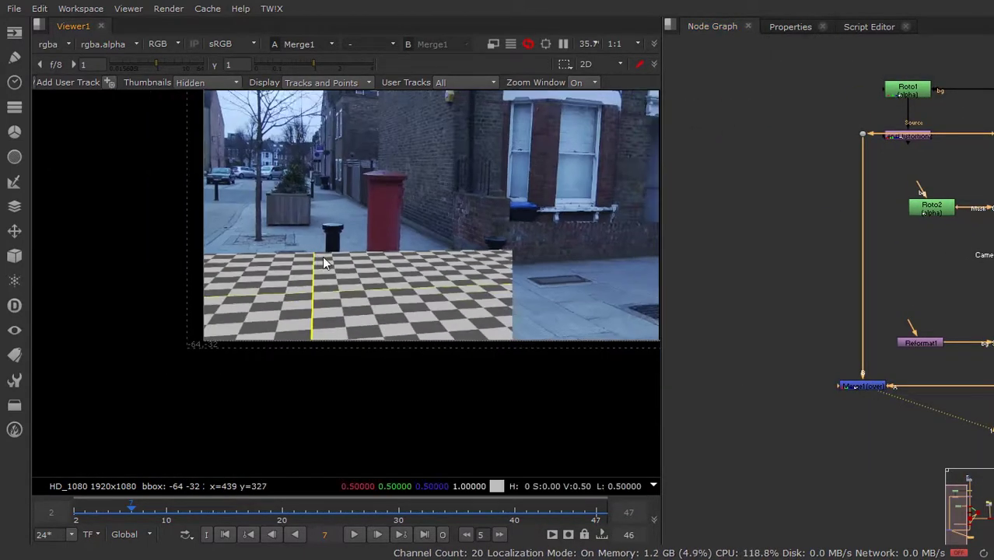
pyautogui.scroll(-1, 361, 289)
pyautogui.scroll(-1, 361, 288)
pyautogui.moveTo(879, 319); pyautogui.dragTo(744, 325)
pyautogui.scroll(3, 859, 327)
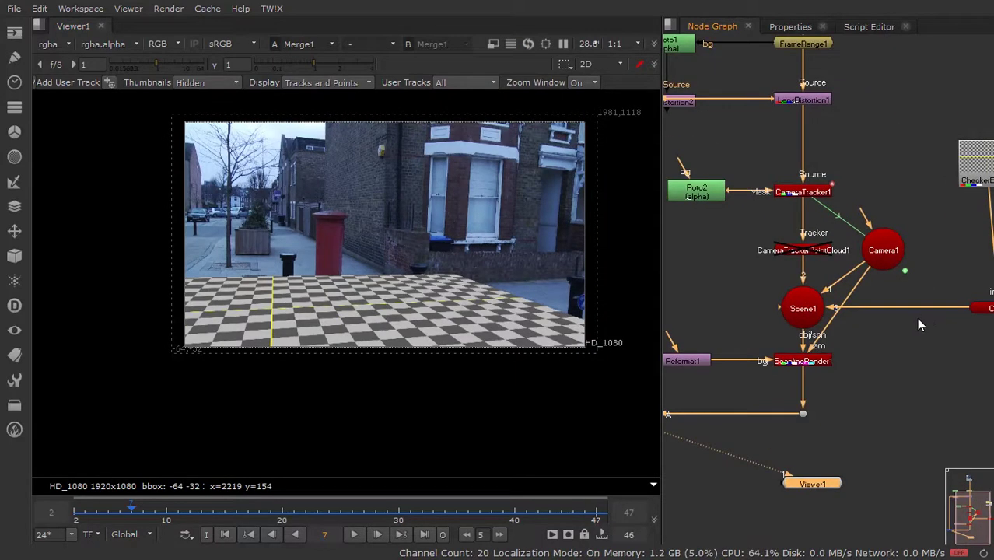
pyautogui.moveTo(860, 327); pyautogui.dragTo(834, 331)
# - Set Card1's X rotation to -90 and Z rotation to 0
pyautogui.doubleClick(831, 325)
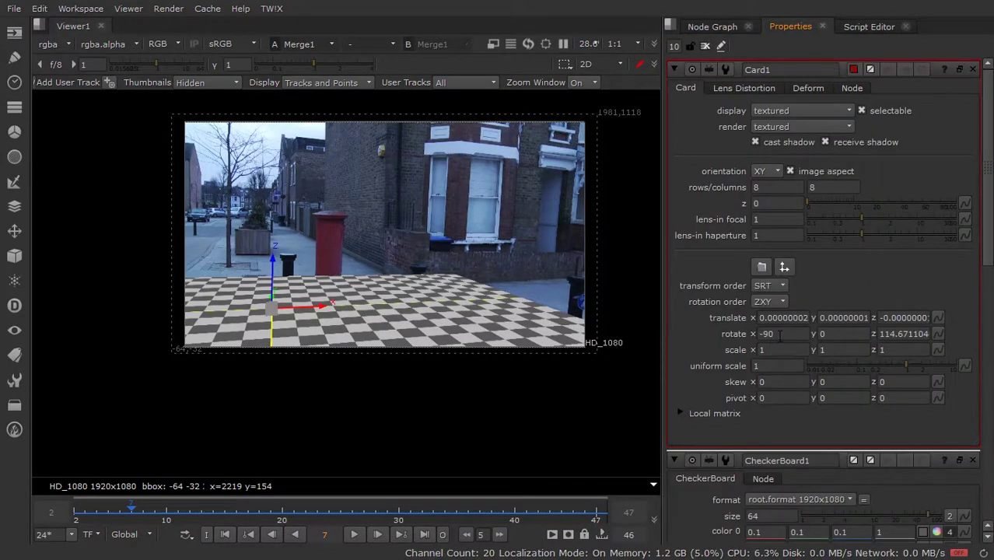
pyautogui.write('90')
pyautogui.press('Return')
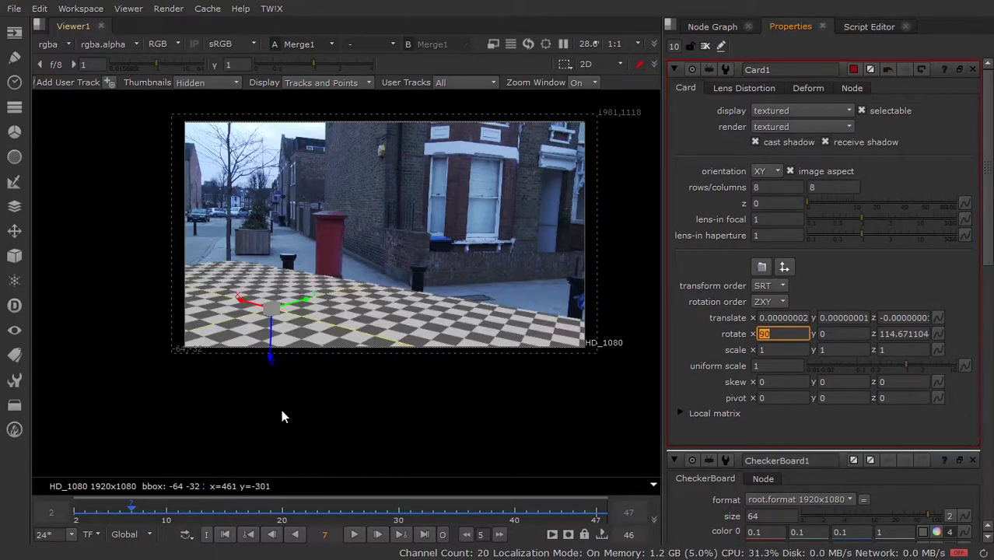
pyautogui.write('0')
pyautogui.press('Return')
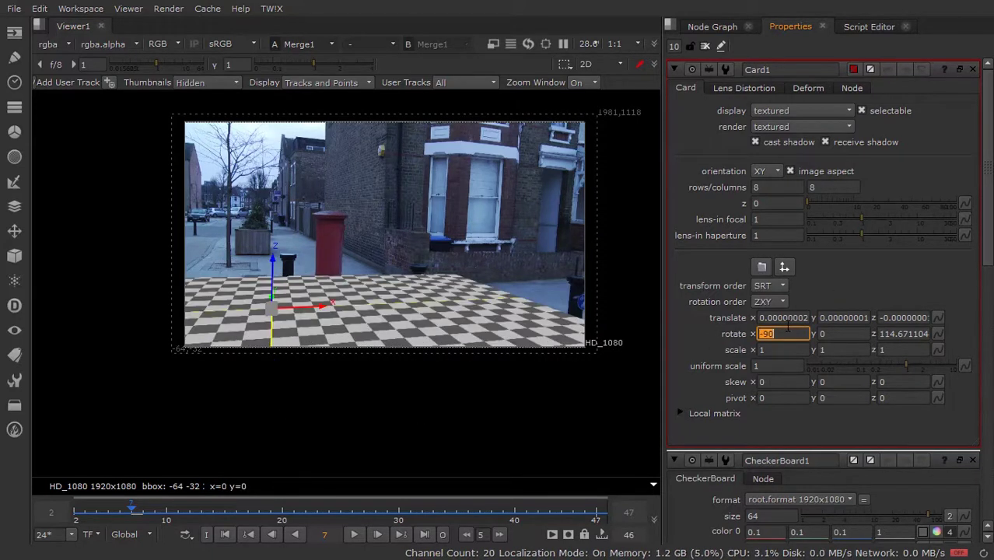
pyautogui.click(910, 334)
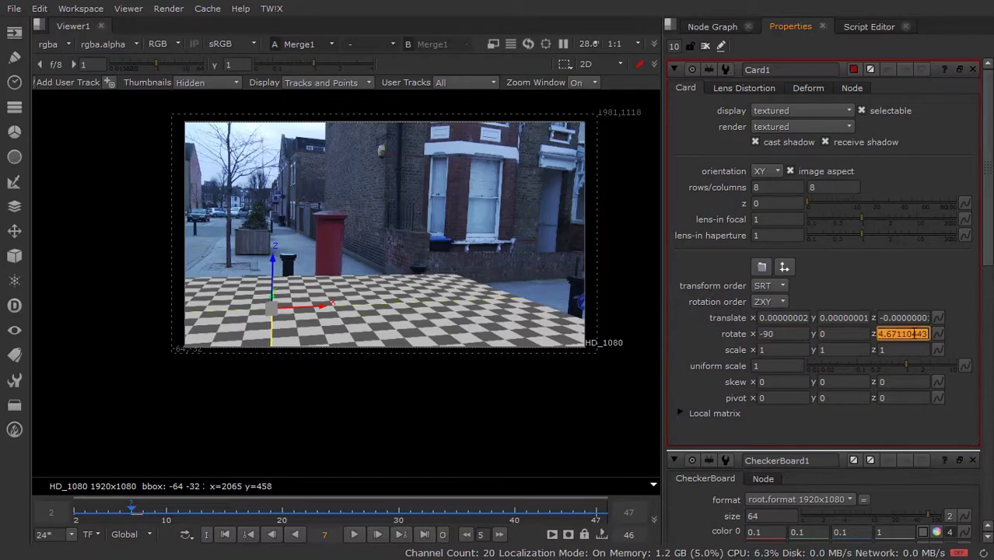
pyautogui.write('0')
pyautogui.press('Return')
# - Give Card1 a Y rotation of 25 and slide it across the pavement
pyautogui.click(833, 334)
pyautogui.write('0.935')
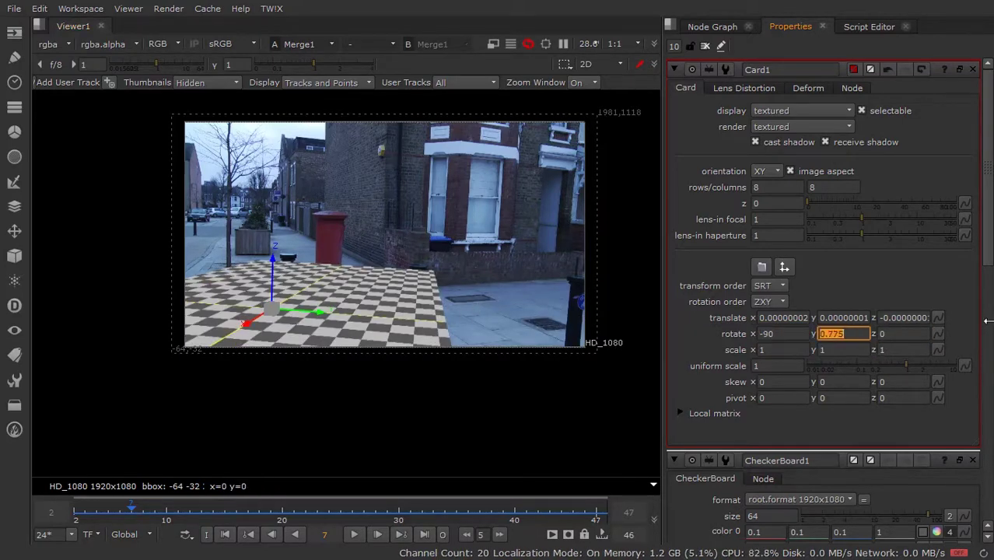
pyautogui.press('Return')
pyautogui.write('30')
pyautogui.press('Return')
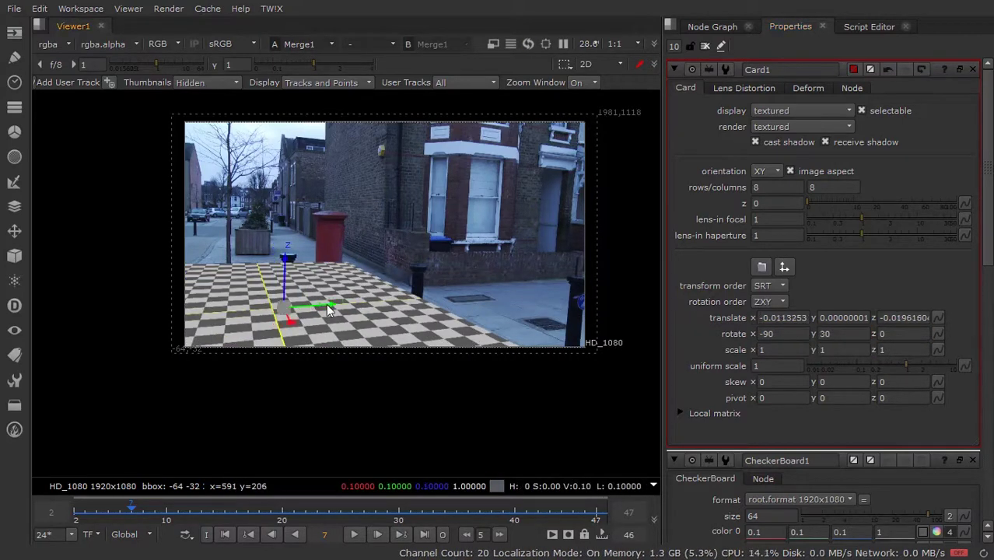
pyautogui.moveTo(287, 280); pyautogui.dragTo(250, 220)
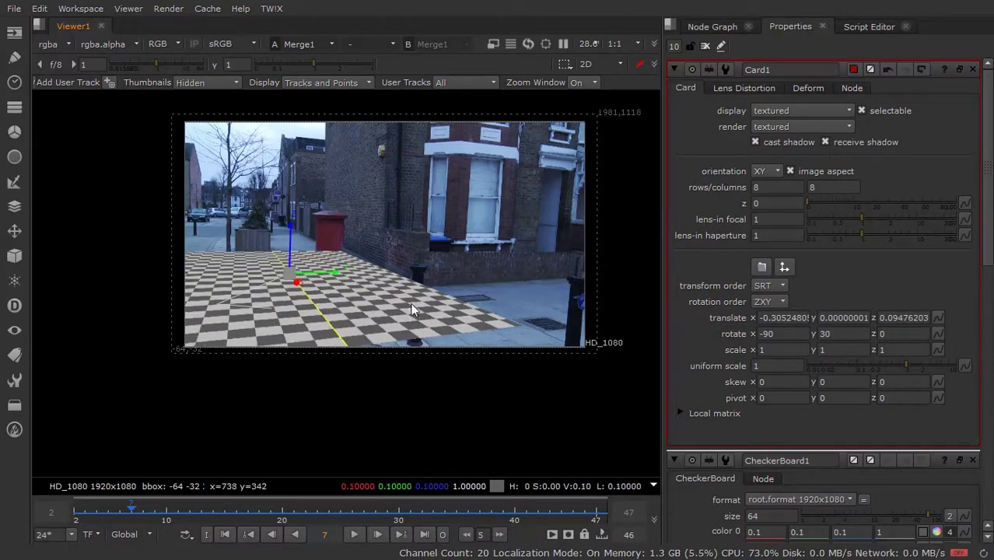
pyautogui.click(836, 334)
pyautogui.write('25')
pyautogui.press('Return')
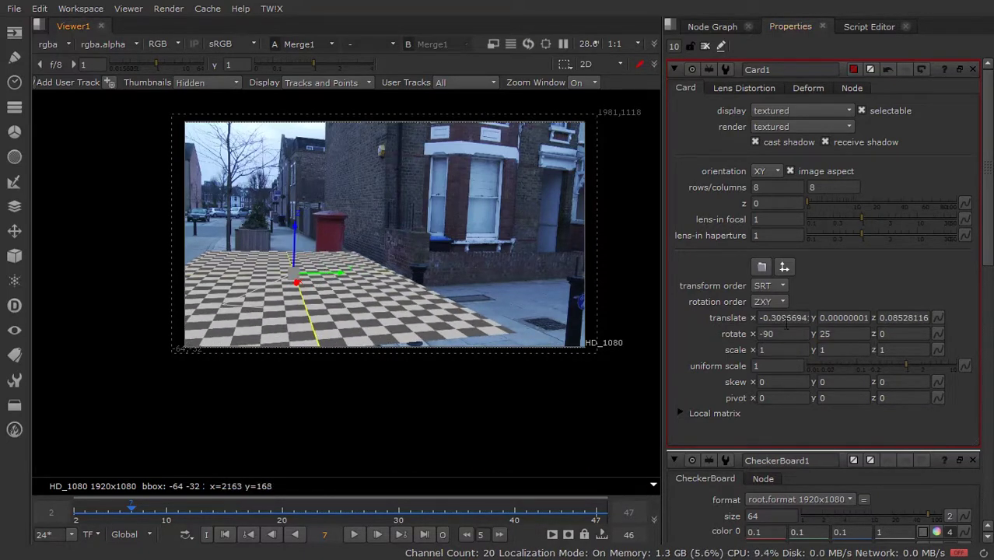
# - Widen Card1 to X scale 1.5, align it with the pavement, and view in 3D
pyautogui.click(843, 350)
pyautogui.click(779, 351)
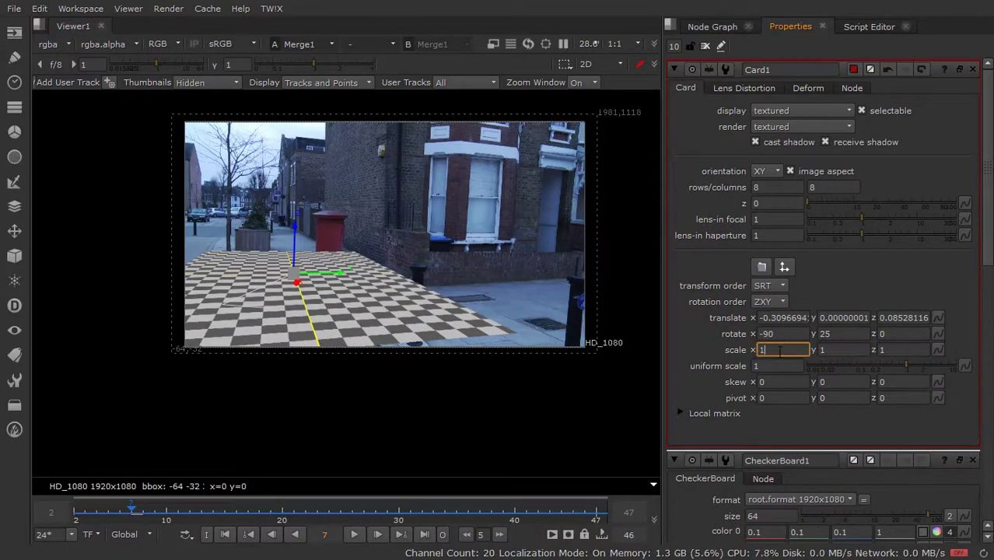
pyautogui.write('.5')
pyautogui.press('Return')
pyautogui.moveTo(296, 281)
pyautogui.mouseDown()
pyautogui.moveTo(289, 279)
pyautogui.moveTo(297, 285)
pyautogui.mouseUp()
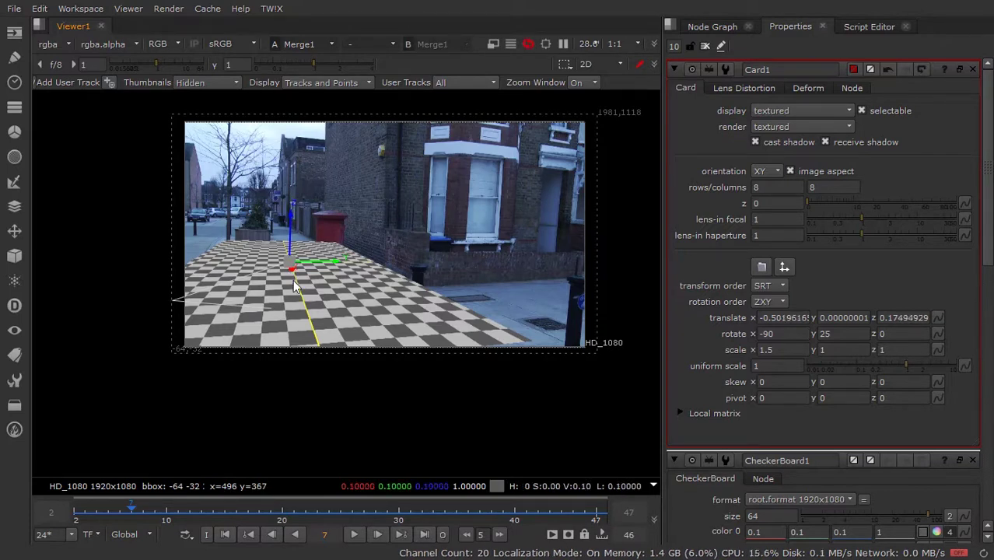
pyautogui.moveTo(289, 275)
pyautogui.mouseDown()
pyautogui.moveTo(293, 286)
pyautogui.moveTo(342, 268)
pyautogui.mouseUp()
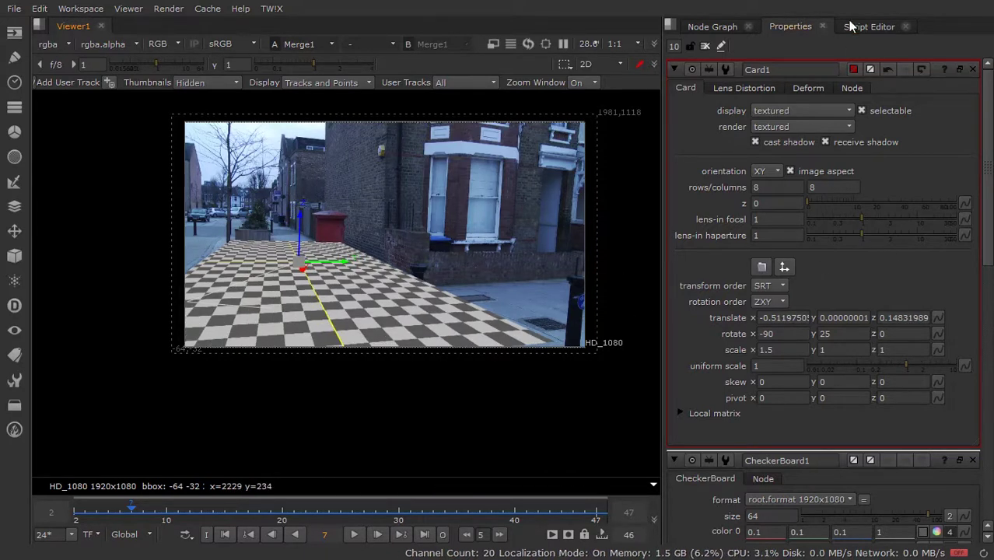
pyautogui.press('Tab')
# - Orbit the unlocked 3D view to inspect Camera1, then return to the 2D composite a few frames on
pyautogui.scroll(-3, 324, 220)
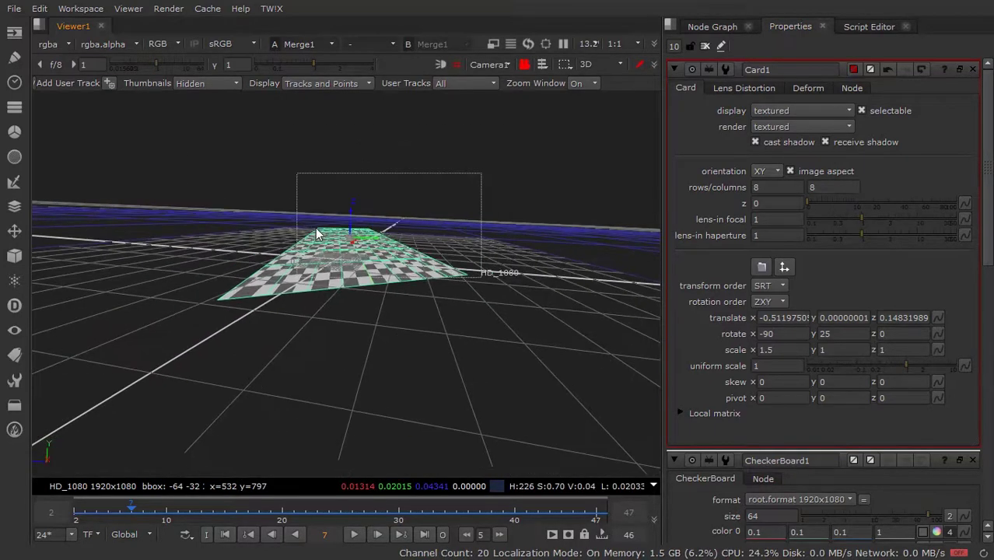
pyautogui.click(524, 69)
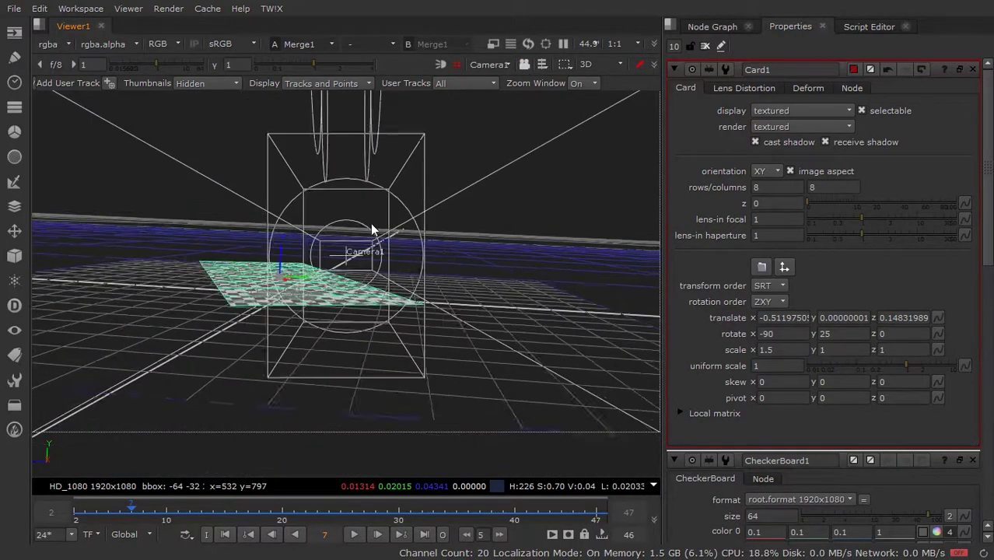
pyautogui.moveTo(406, 218)
pyautogui.mouseDown()
pyautogui.moveTo(370, 293)
pyautogui.moveTo(257, 248)
pyautogui.mouseUp()
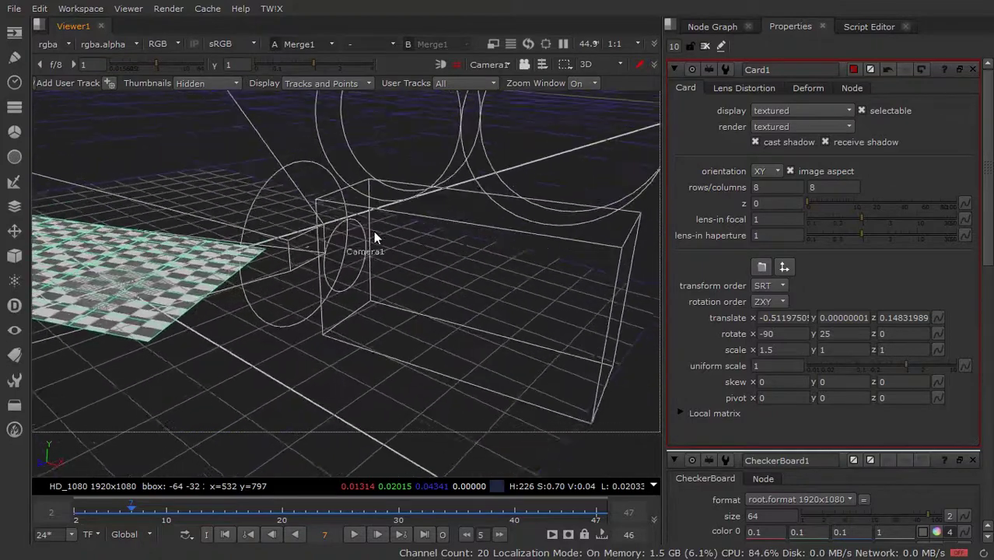
pyautogui.press('Tab')
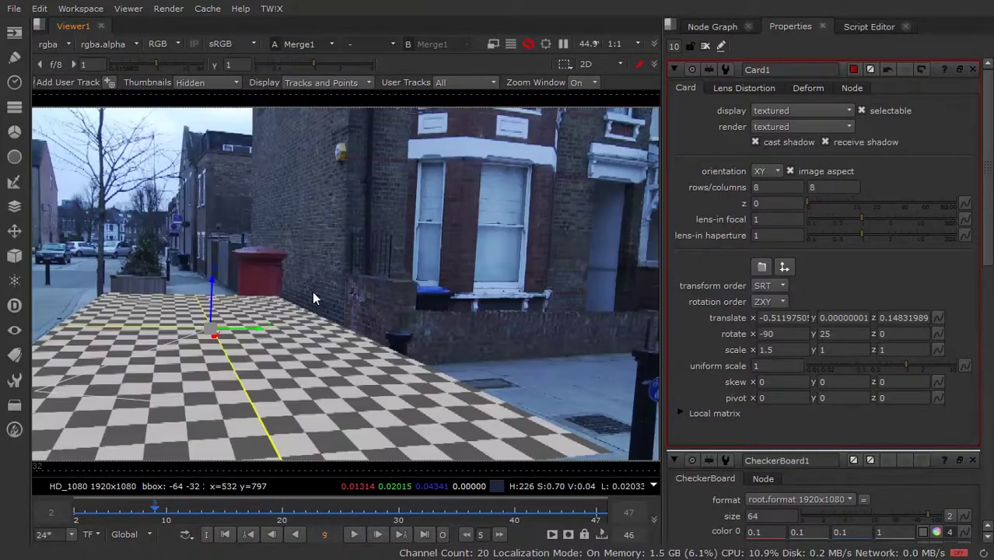
pyautogui.press('Right')
pyautogui.press('Right')
# - In the Node Graph, position Viewer1 directly beneath Merge1
pyautogui.click(721, 28)
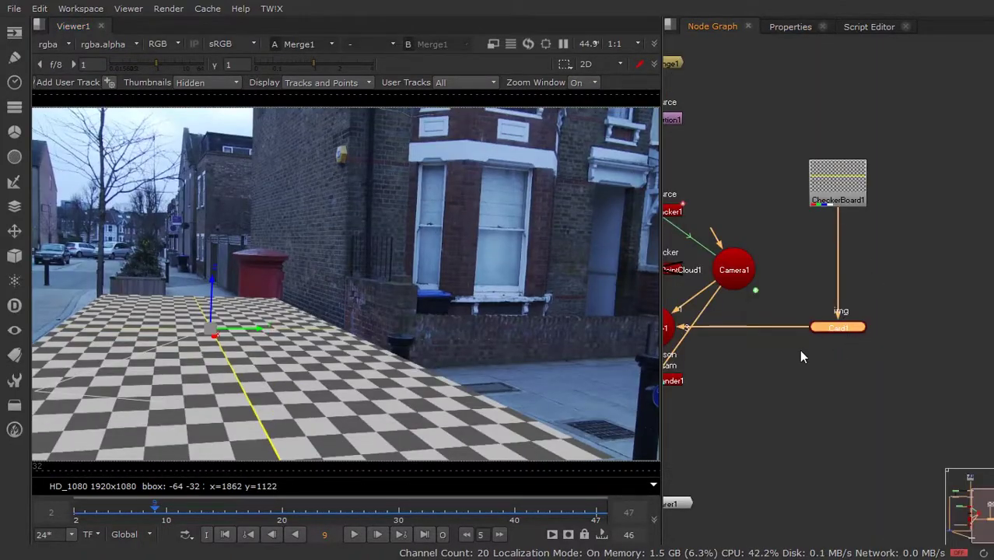
pyautogui.scroll(3, 819, 363)
pyautogui.scroll(-3, 779, 361)
pyautogui.scroll(-3, 783, 346)
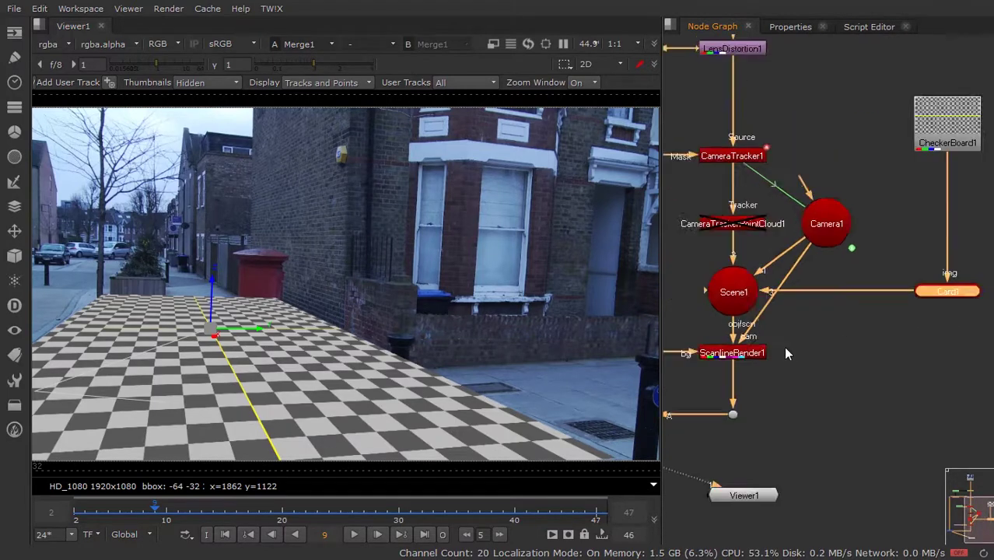
pyautogui.moveTo(784, 346); pyautogui.dragTo(877, 353)
pyautogui.moveTo(963, 398); pyautogui.dragTo(813, 415)
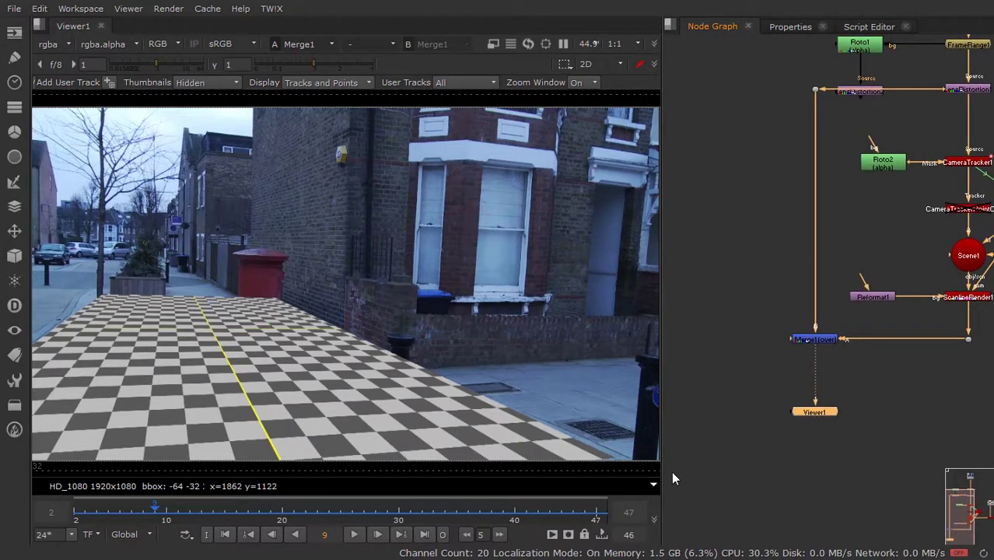
# - Render a flipbook of the composite over frames 2–47
pyautogui.click(553, 536)
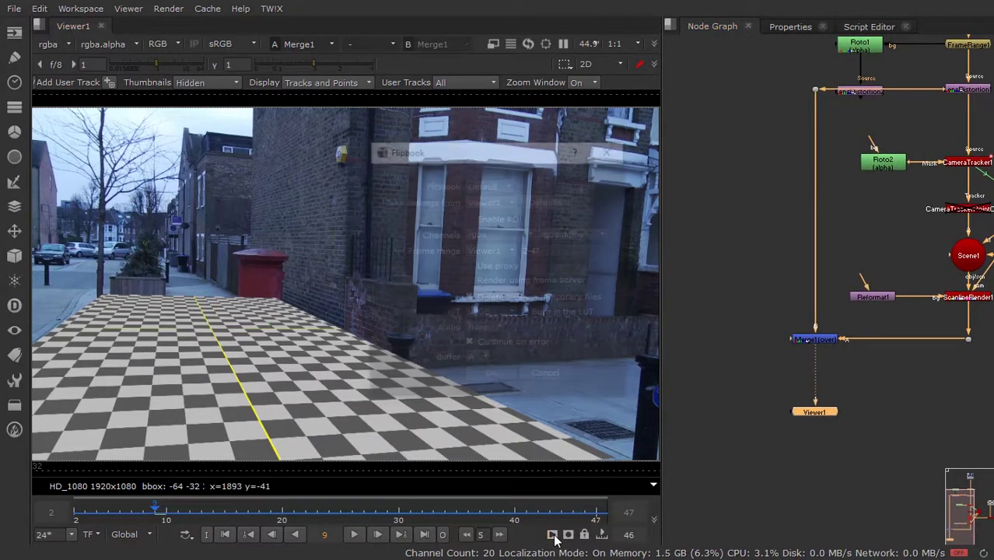
pyautogui.click(492, 376)
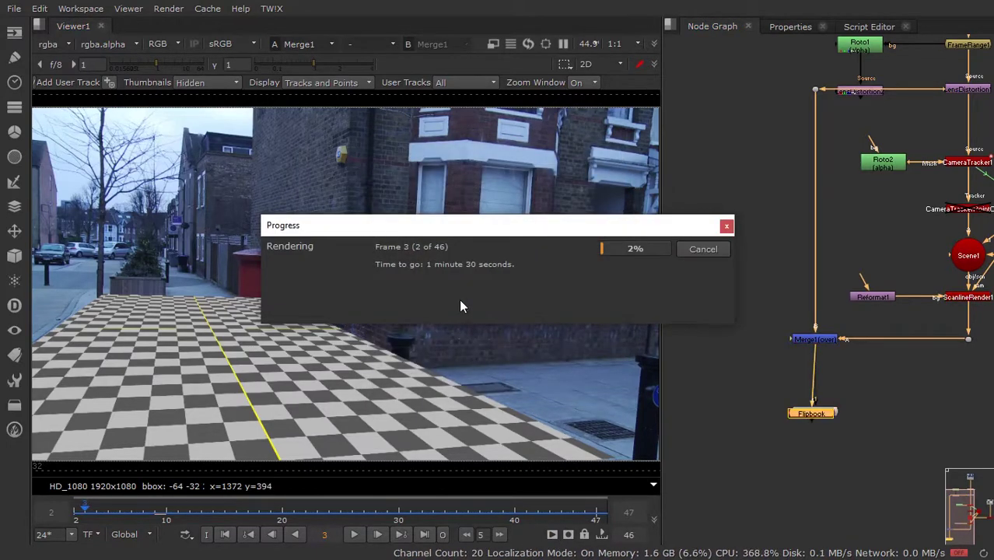
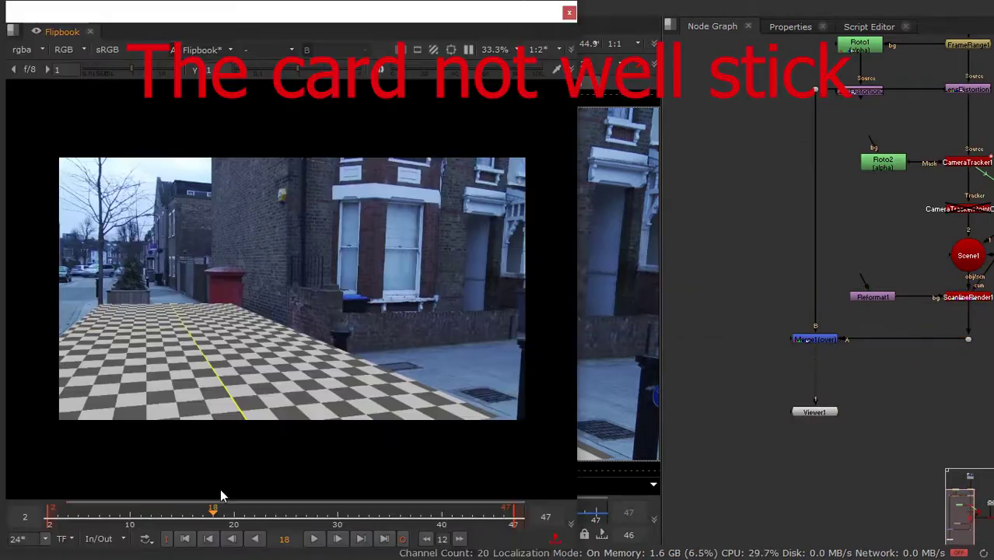
# - Scrub the 46-frame checkerboard card flipbook, return it to frame one, and close it
pyautogui.moveTo(220, 488)
pyautogui.mouseDown()
pyautogui.moveTo(436, 481)
pyautogui.moveTo(314, 492)
pyautogui.mouseUp()
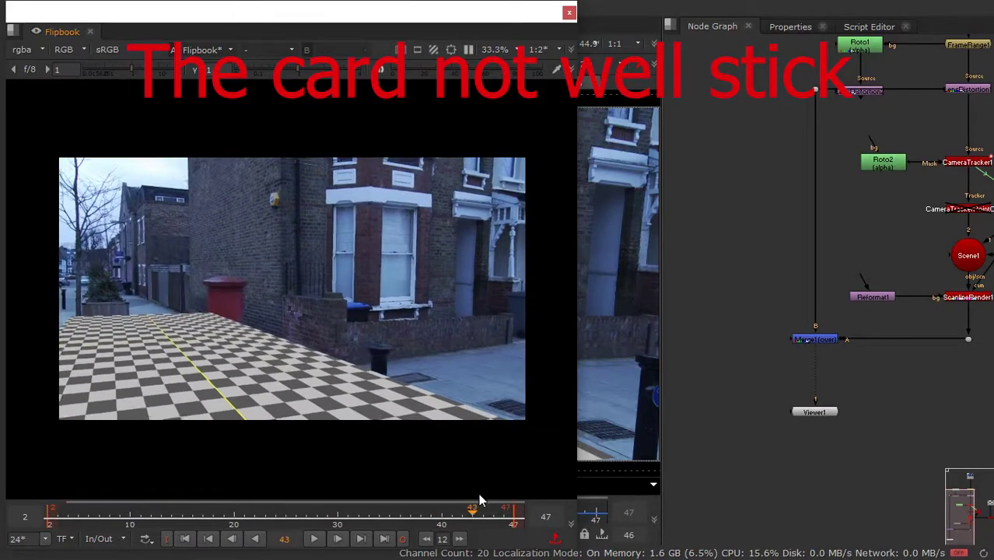
pyautogui.moveTo(314, 492); pyautogui.dragTo(48, 488)
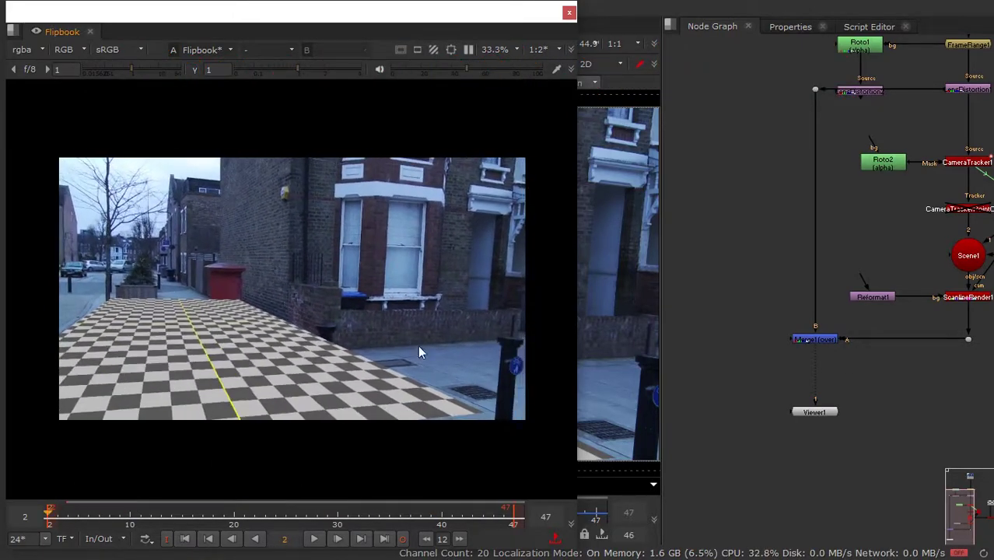
pyautogui.click(569, 13)
# - Delete the Card1 node so only the plain street plate shows, keeping CheckerBoard1
pyautogui.scroll(5, 828, 252)
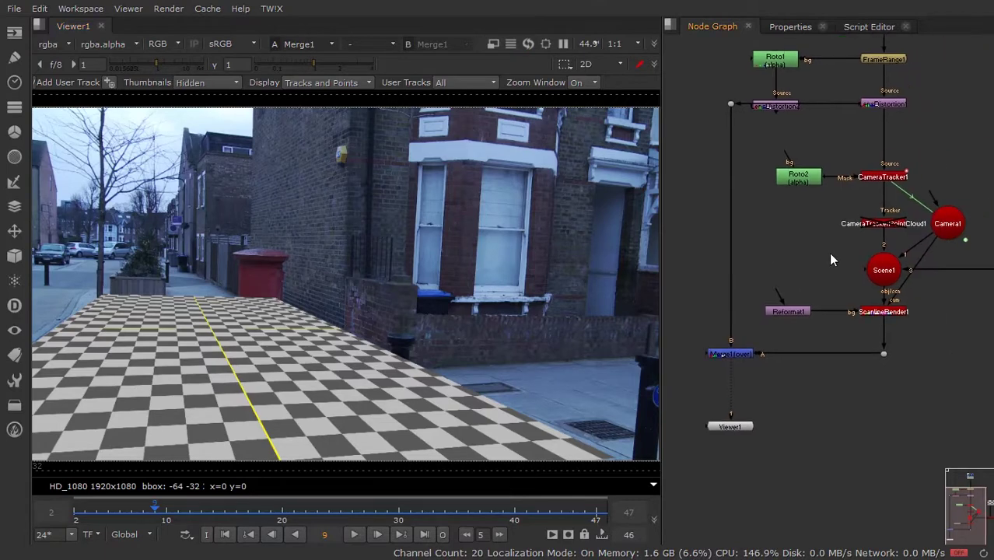
pyautogui.scroll(3, 887, 338)
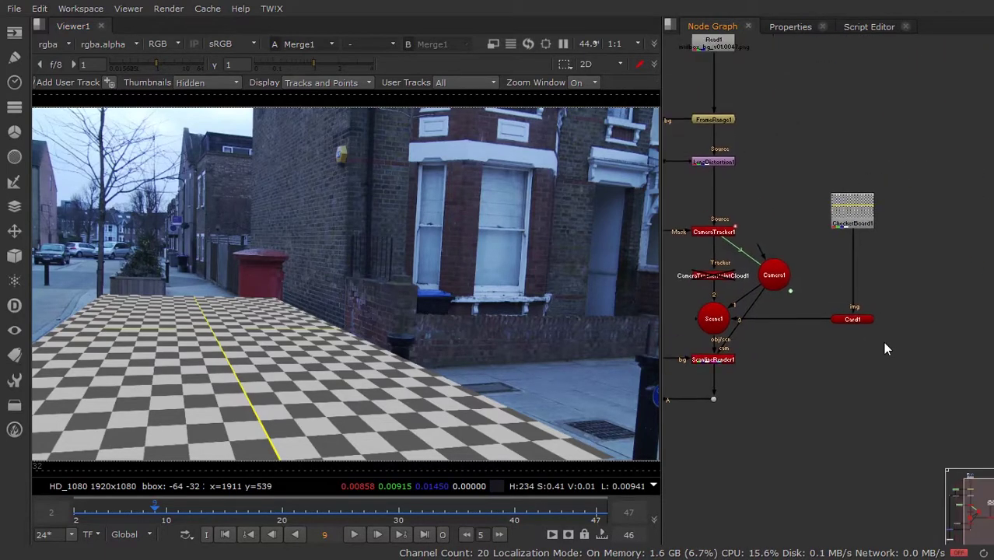
pyautogui.scroll(2, 910, 338)
pyautogui.click(882, 300)
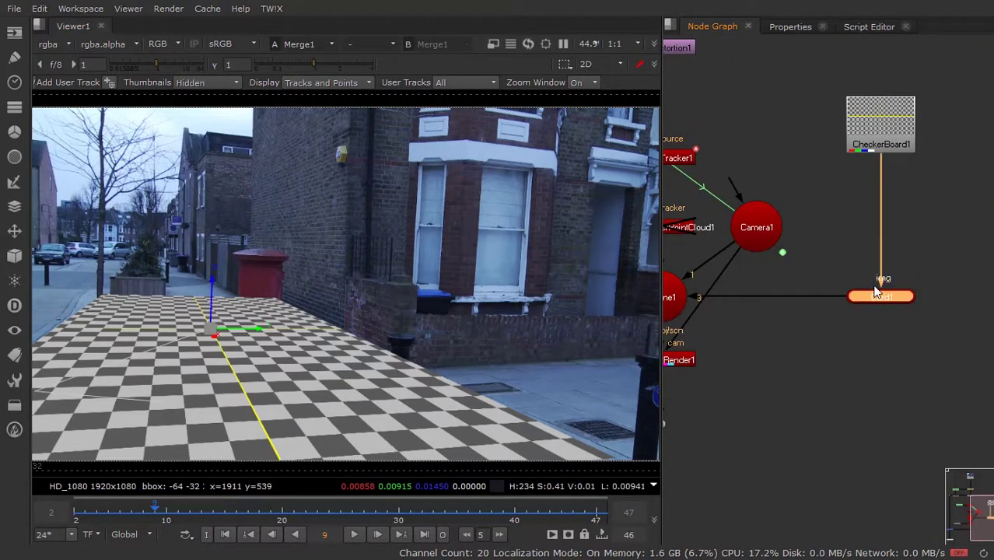
pyautogui.press('Delete')
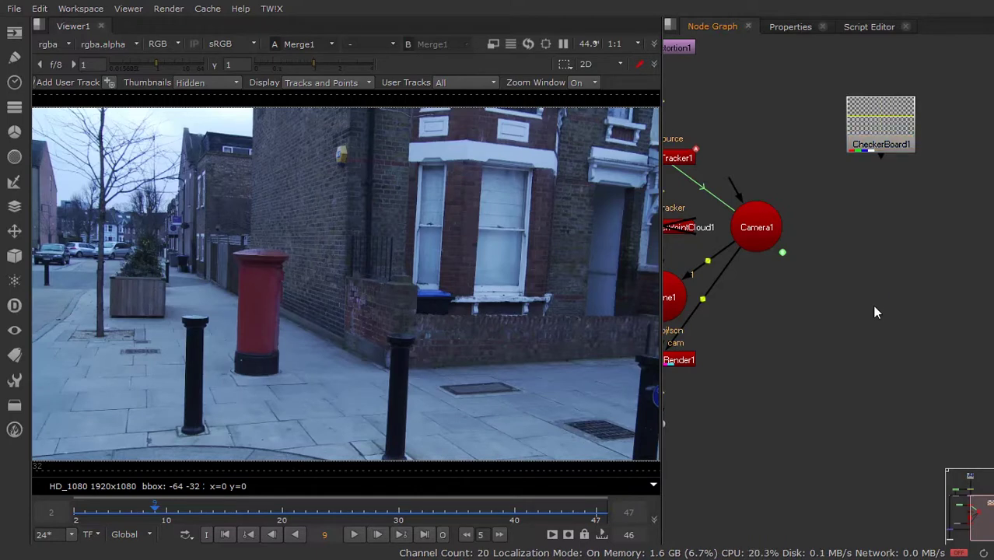
# - View CameraTracker1's output and zoom in on the left side of the street plate
pyautogui.moveTo(722, 157); pyautogui.dragTo(785, 191)
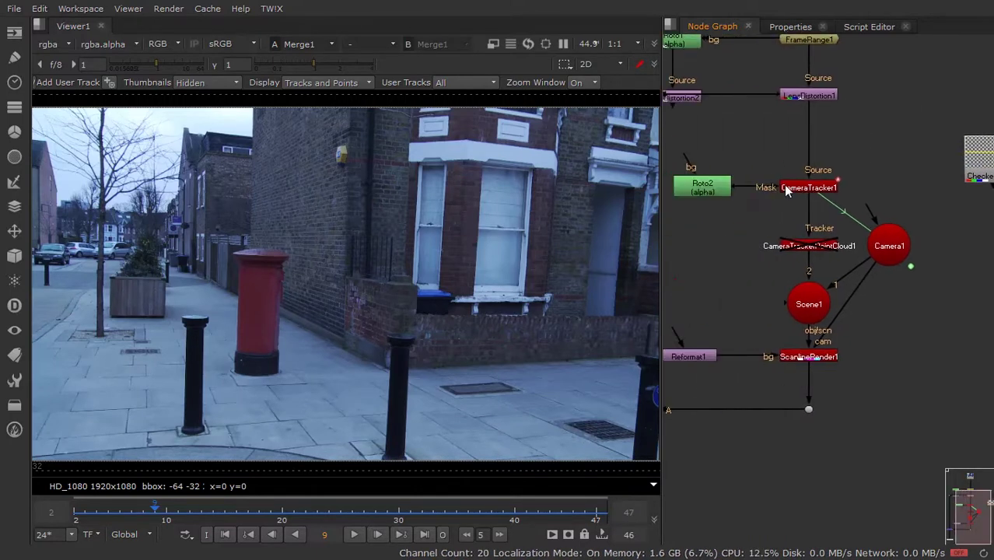
pyautogui.click(786, 191)
pyautogui.press('1')
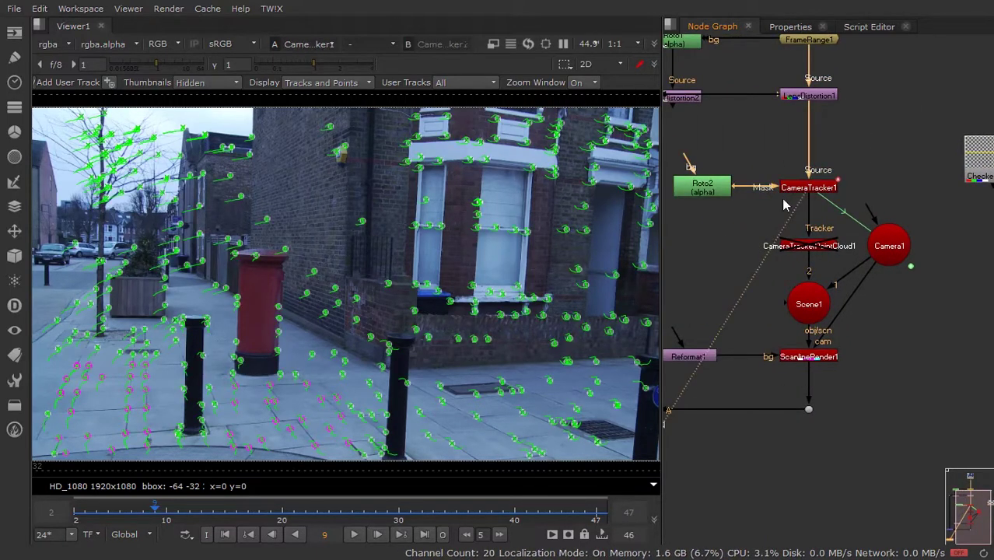
pyautogui.scroll(2, 270, 348)
pyautogui.moveTo(270, 348); pyautogui.dragTo(402, 309)
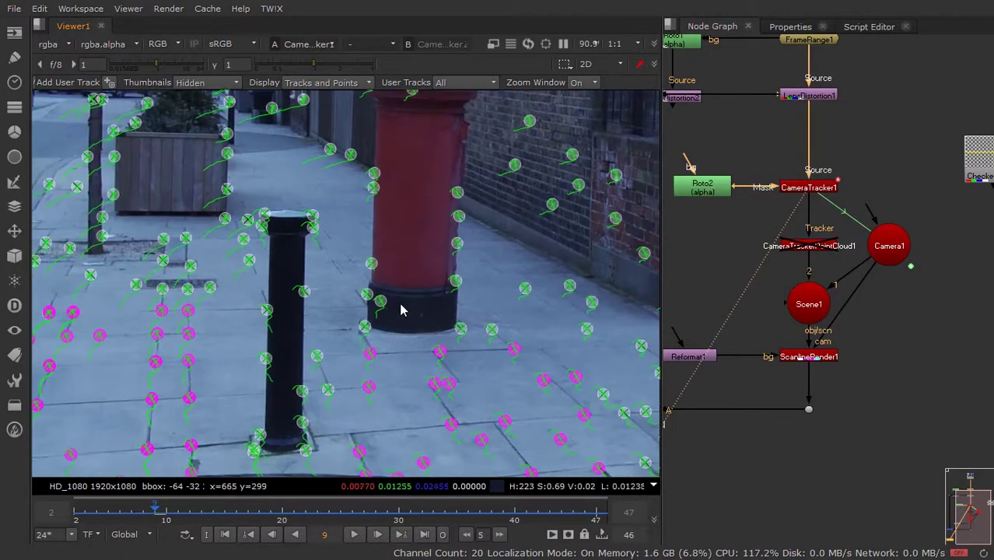
pyautogui.scroll(-2, 401, 295)
pyautogui.scroll(2, 412, 293)
pyautogui.scroll(2, 411, 293)
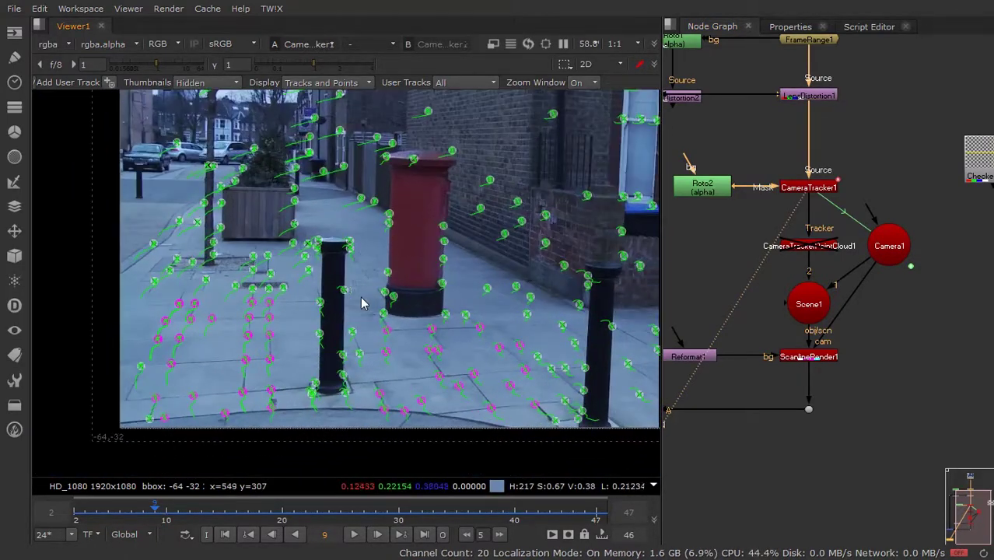
pyautogui.scroll(1, 412, 293)
pyautogui.scroll(1, 411, 293)
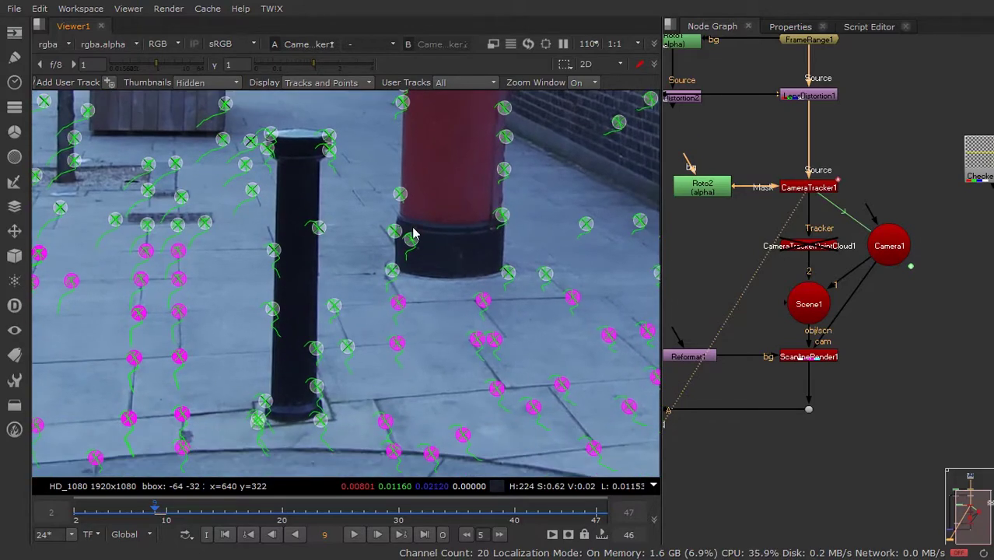
pyautogui.scroll(-1, 402, 266)
pyautogui.scroll(-1, 318, 362)
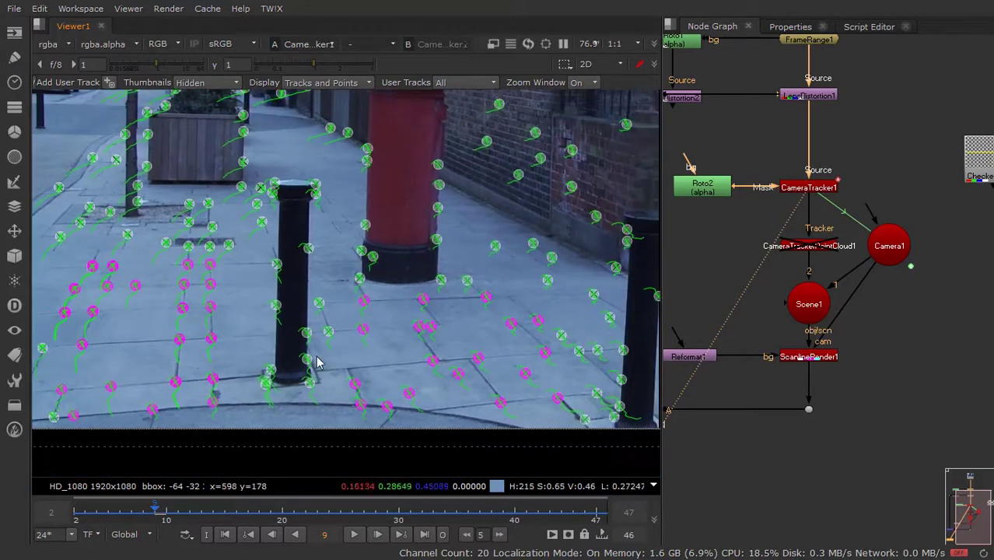
# - Play the tracked footage from frame 3, pausing around frames 27, 32 and 28, then scrub back
pyautogui.click(87, 514)
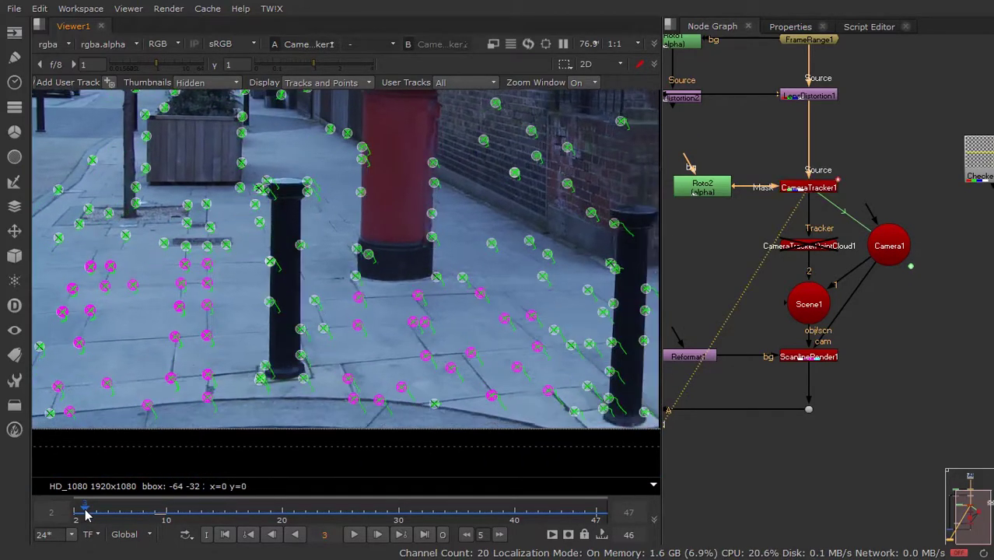
pyautogui.click(352, 535)
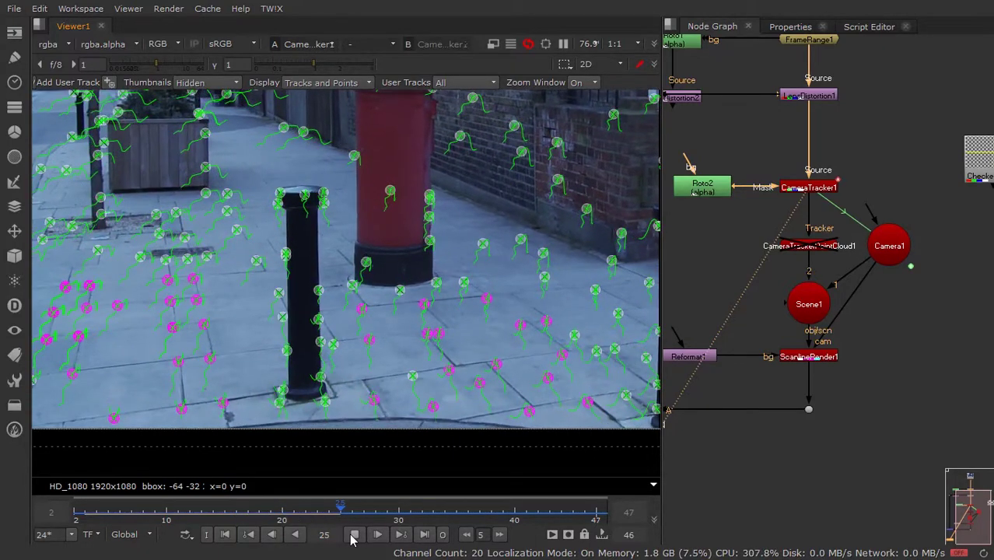
pyautogui.click(353, 535)
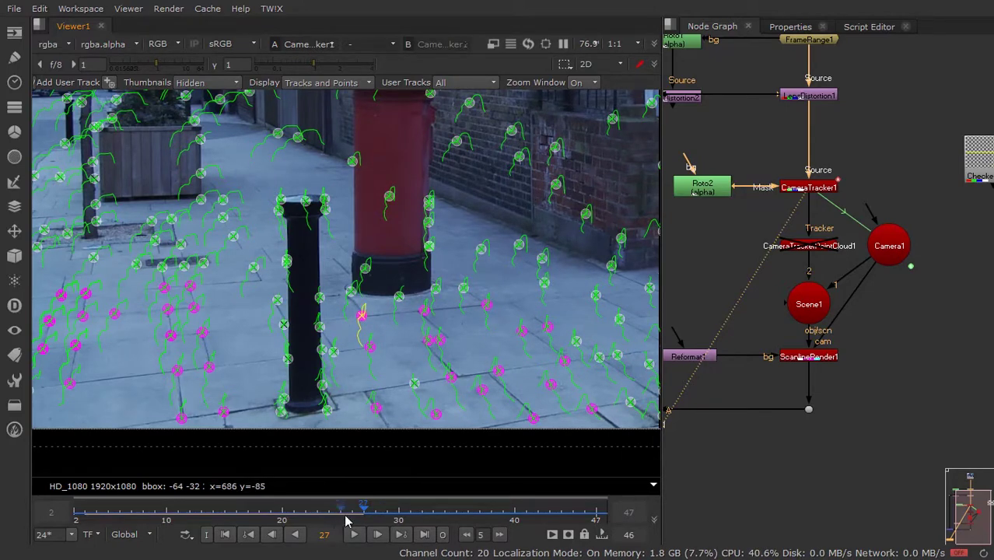
pyautogui.click(350, 540)
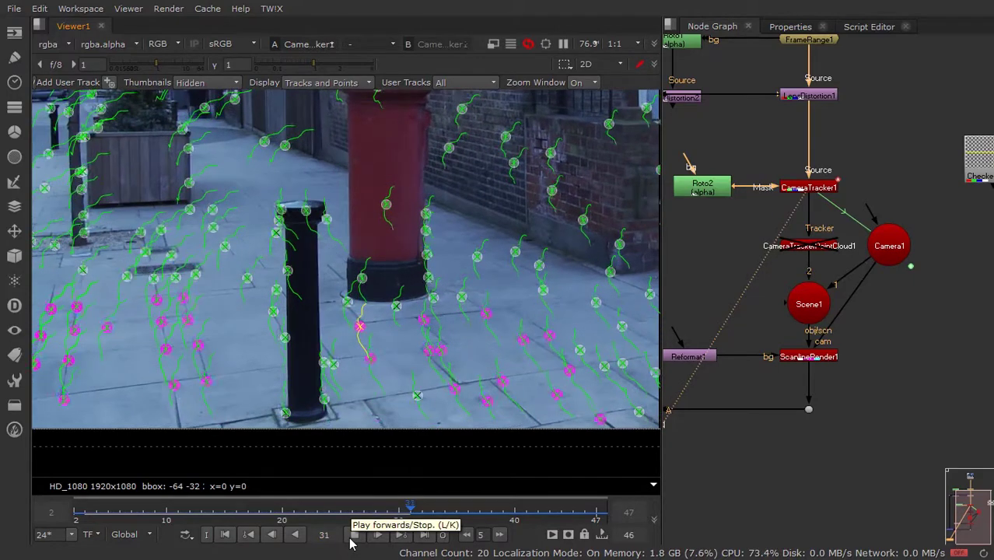
pyautogui.click(351, 536)
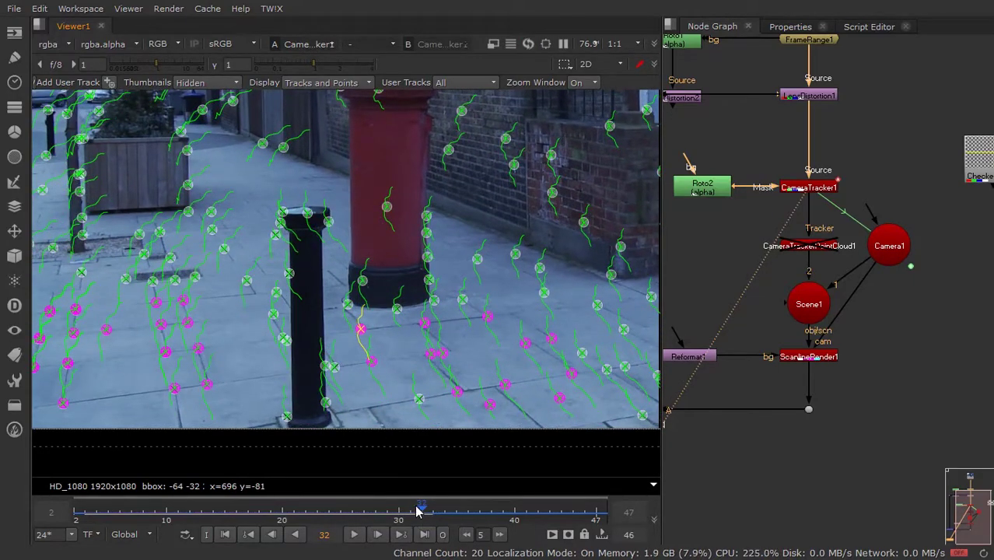
pyautogui.moveTo(418, 510); pyautogui.dragTo(376, 510)
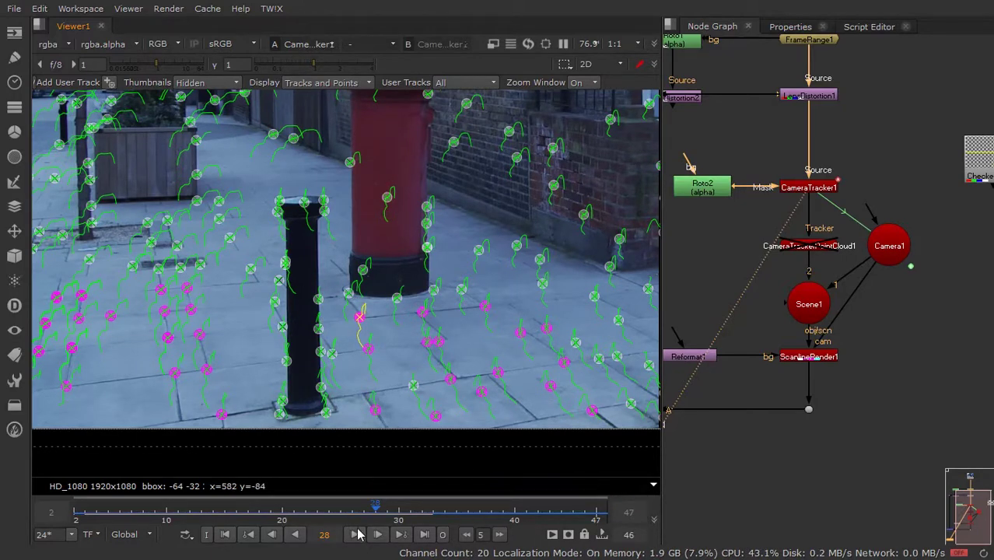
pyautogui.click(354, 534)
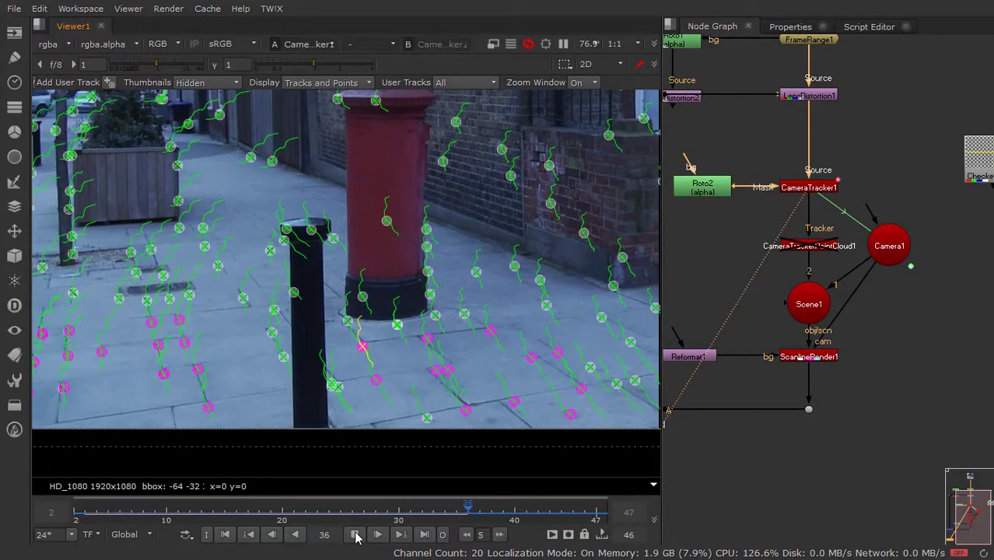
pyautogui.click(356, 537)
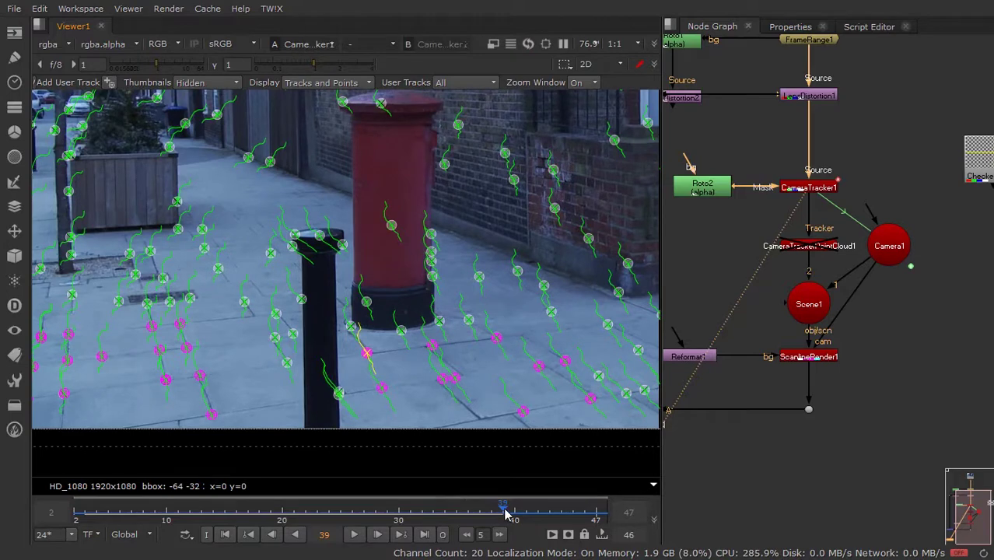
pyautogui.moveTo(503, 507); pyautogui.dragTo(100, 487)
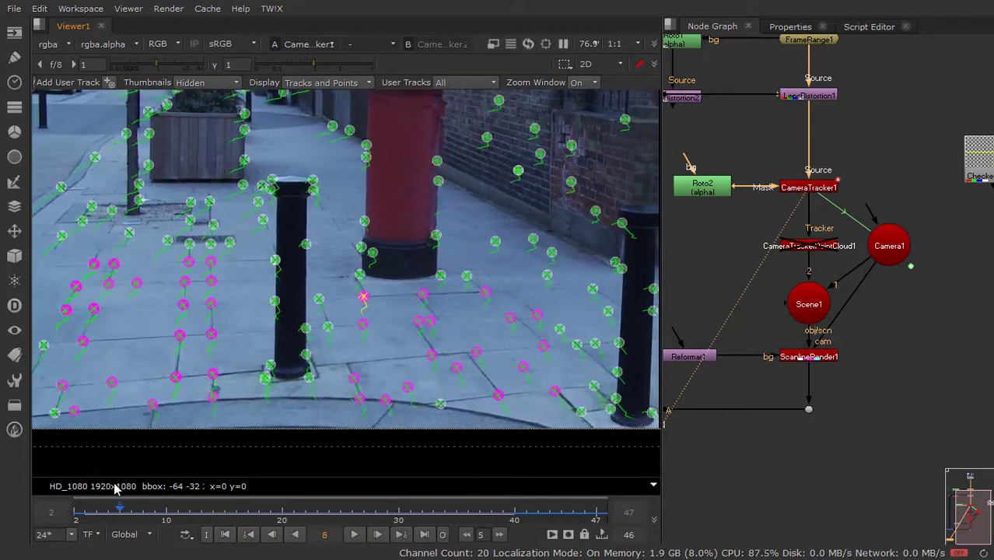
pyautogui.rightClick(362, 296)
pyautogui.moveTo(409, 336)
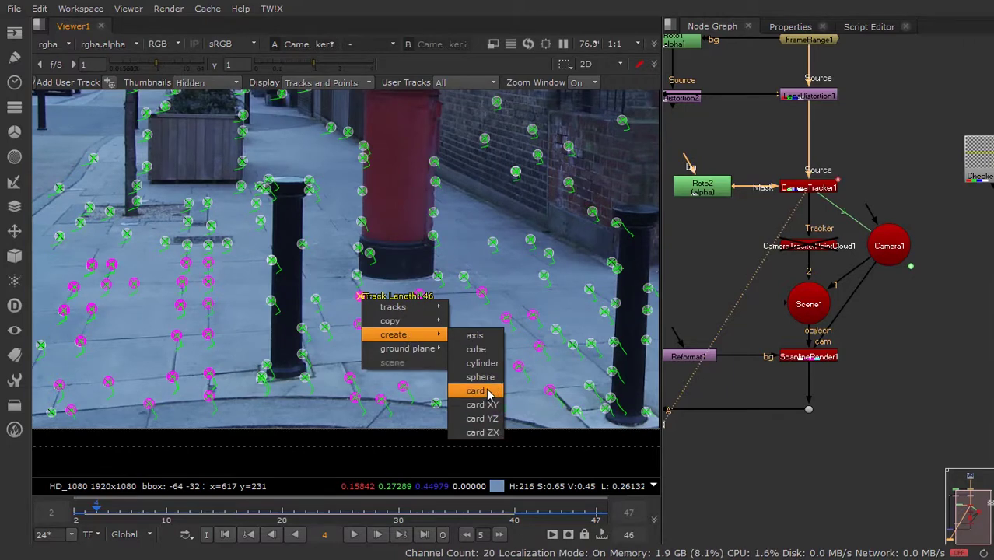
pyautogui.click(475, 390)
pyautogui.click(724, 33)
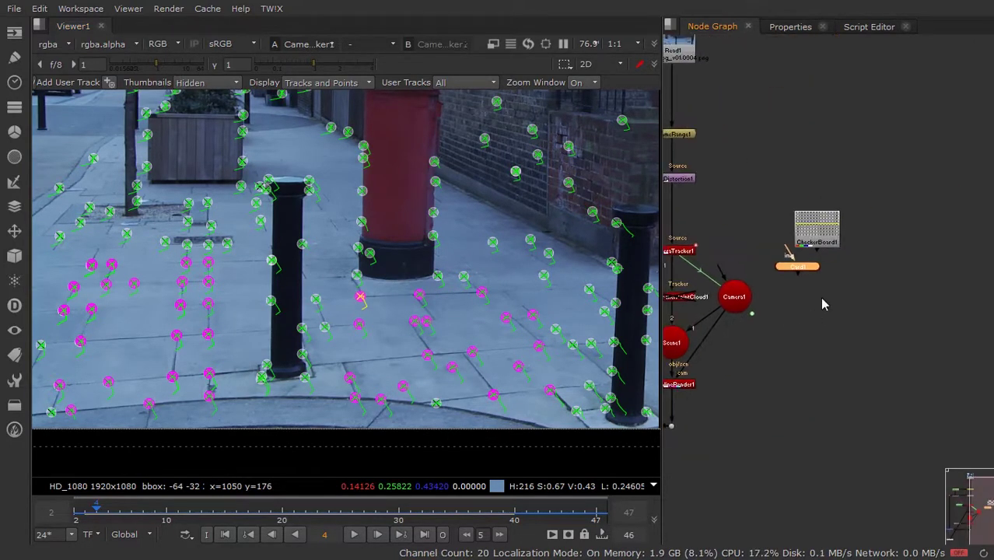
pyautogui.moveTo(716, 186); pyautogui.dragTo(806, 259)
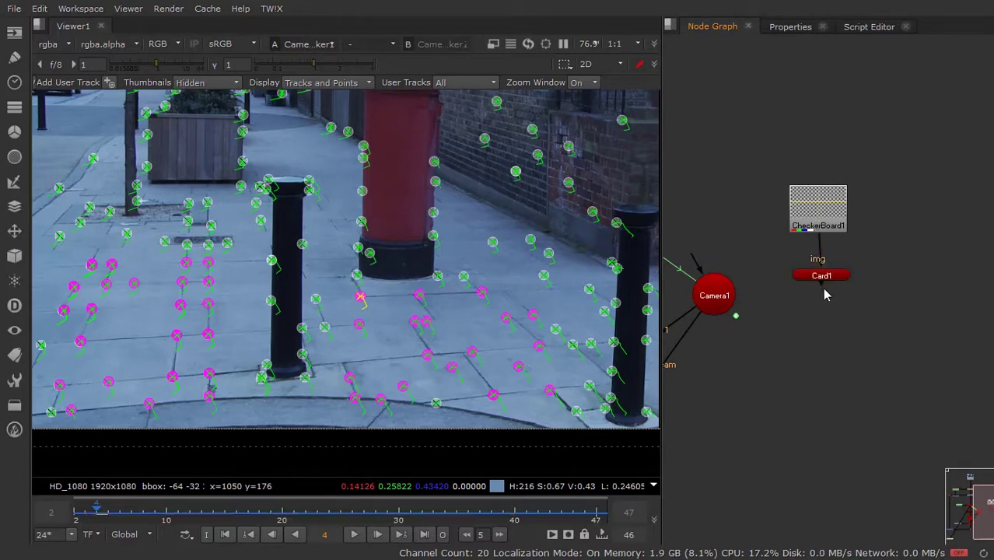
pyautogui.press('f')
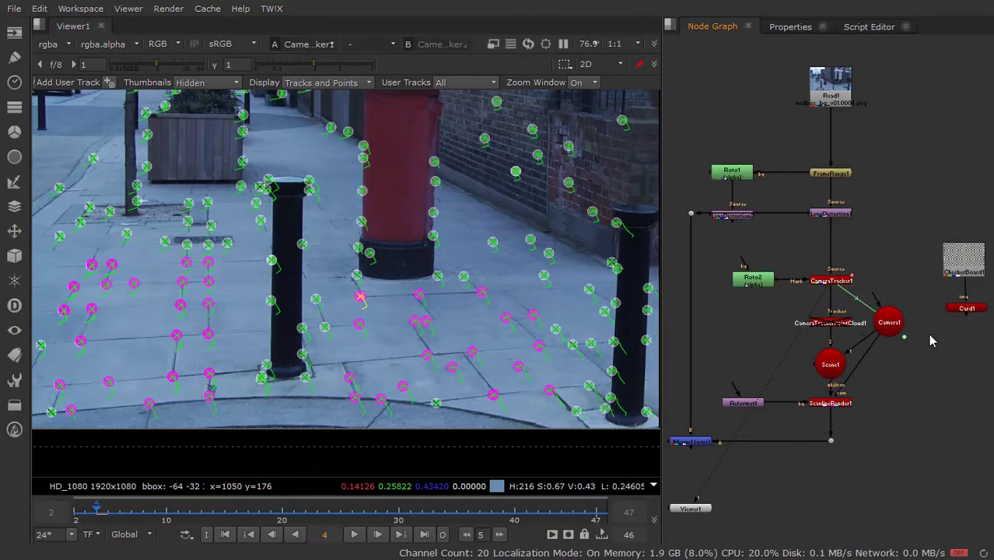
pyautogui.scroll(2, 928, 334)
pyautogui.moveTo(946, 308); pyautogui.dragTo(784, 381)
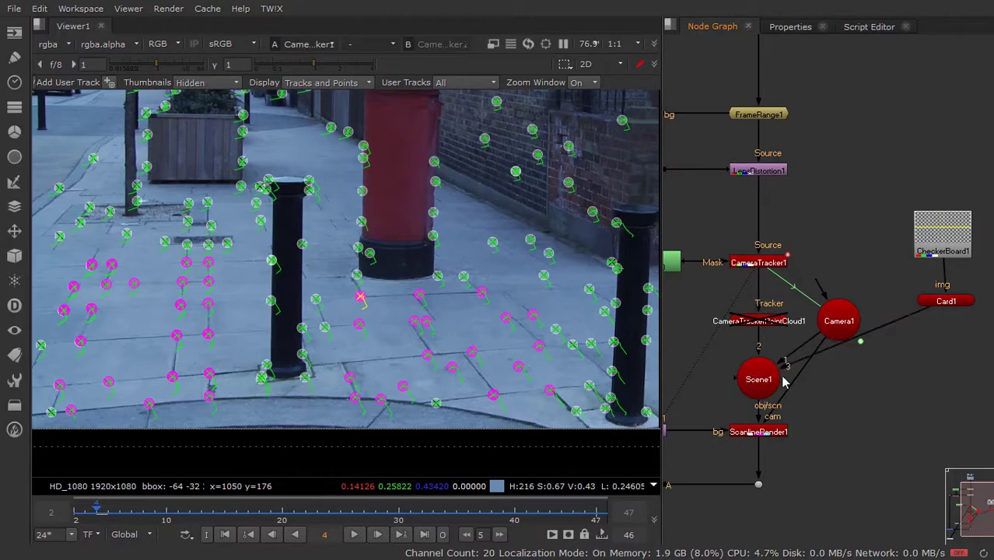
pyautogui.moveTo(855, 343); pyautogui.dragTo(948, 380)
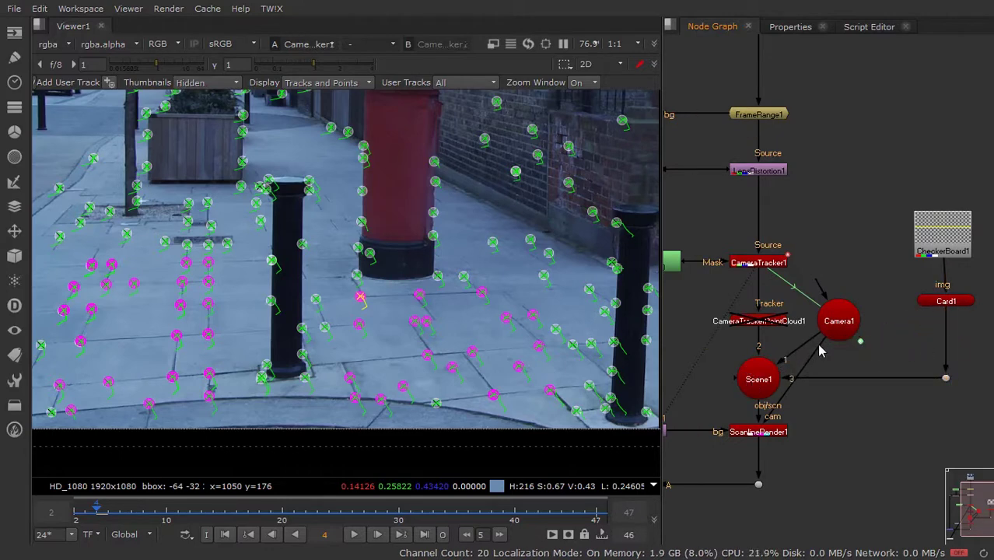
pyautogui.scroll(-5, 297, 278)
pyautogui.scroll(3, 341, 310)
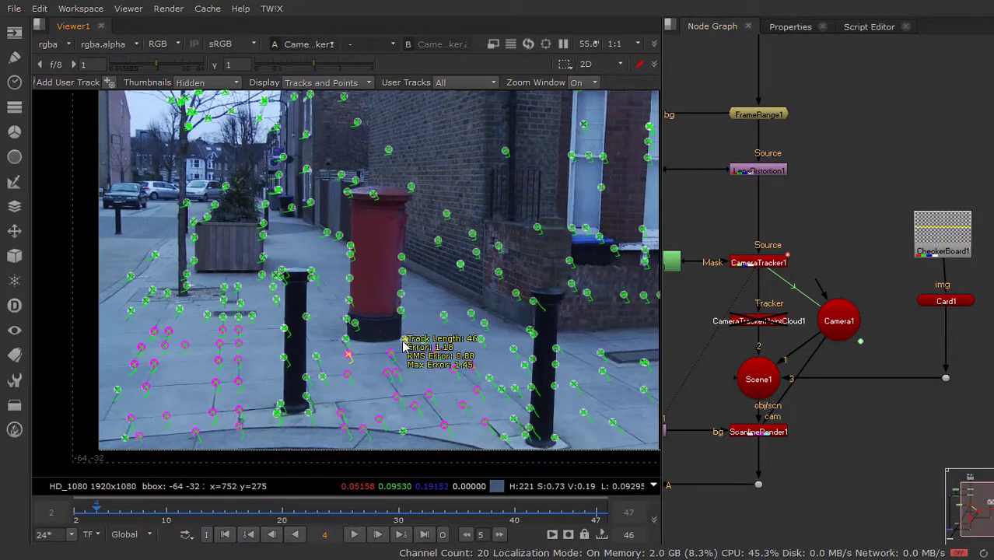
pyautogui.scroll(2, 459, 358)
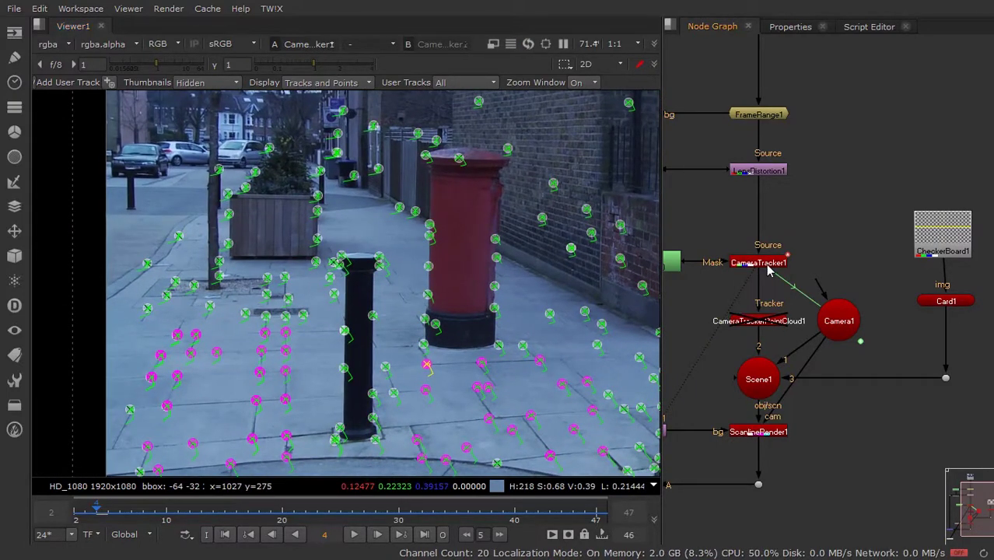
pyautogui.doubleClick(768, 267)
pyautogui.click(781, 88)
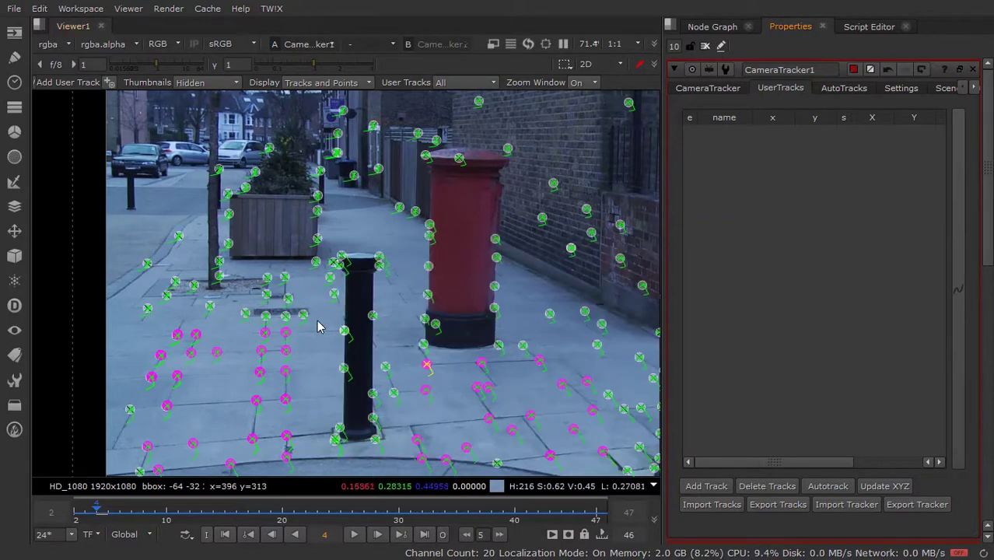
pyautogui.scroll(3, 317, 327)
pyautogui.scroll(2, 411, 327)
pyautogui.scroll(-4, 389, 344)
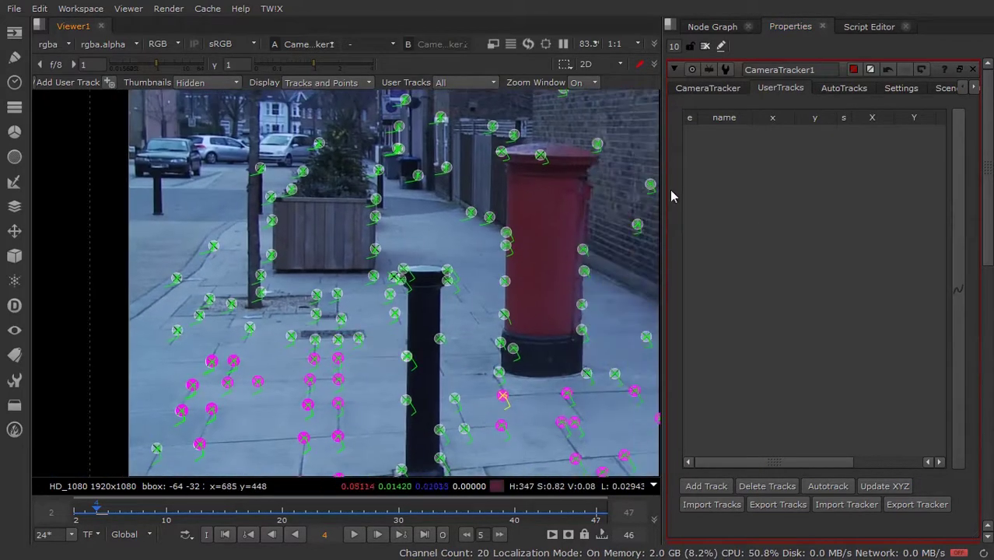
pyautogui.click(713, 30)
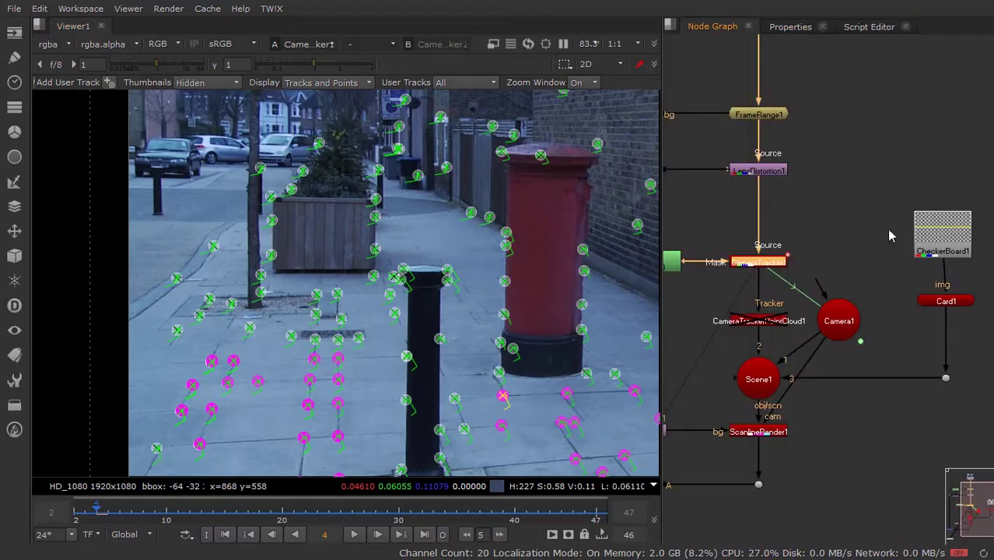
pyautogui.scroll(2, 894, 334)
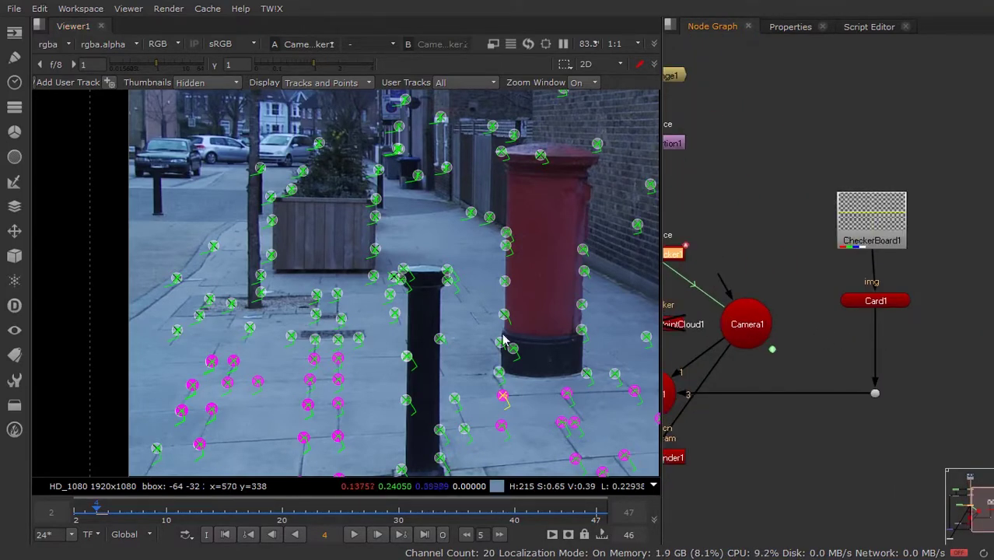
pyautogui.scroll(2, 423, 310)
pyautogui.scroll(-2, 423, 309)
pyautogui.scroll(-1, 417, 329)
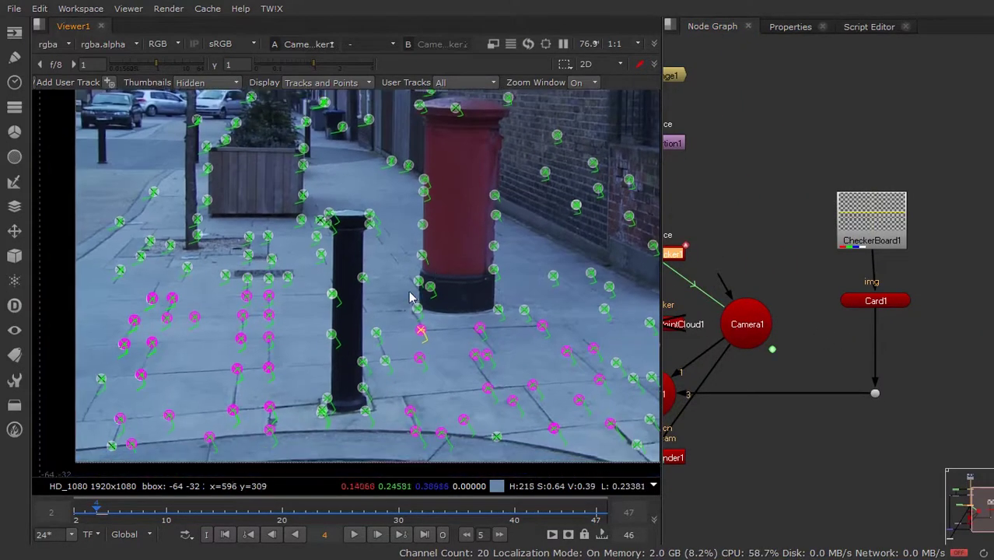
pyautogui.scroll(-1, 381, 311)
pyautogui.scroll(-1, 383, 336)
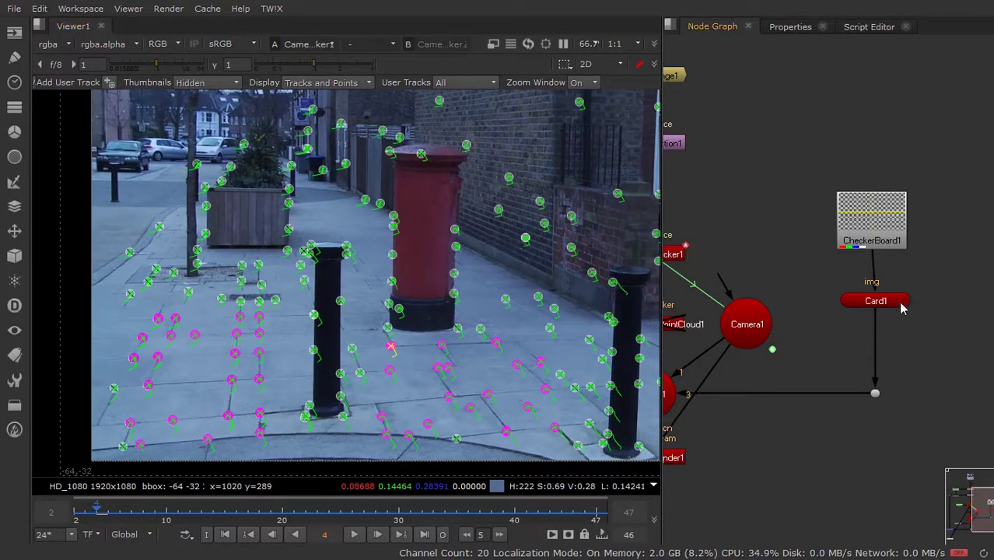
pyautogui.doubleClick(875, 302)
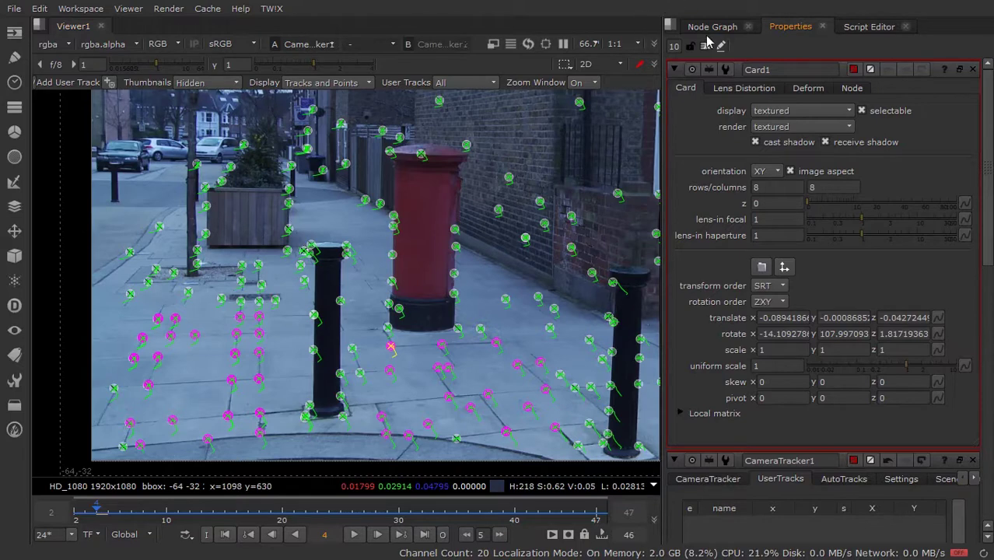
pyautogui.click(709, 28)
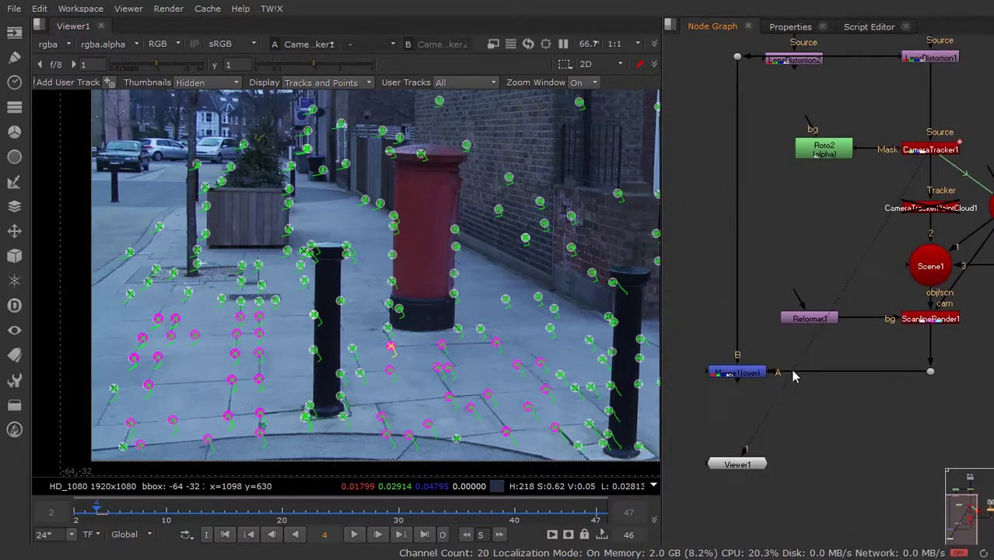
# - View Merge1 and set Card1's scale x to 1.5, rotate y to 25 and rotate z to 0
pyautogui.click(751, 377)
pyautogui.press('1')
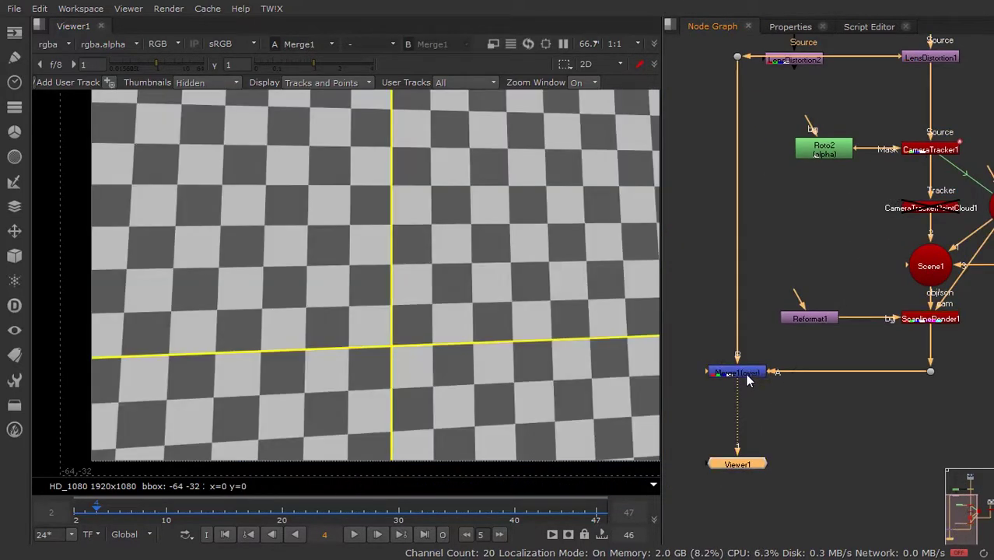
pyautogui.moveTo(947, 340); pyautogui.dragTo(822, 370)
pyautogui.doubleClick(877, 243)
pyautogui.write('-90')
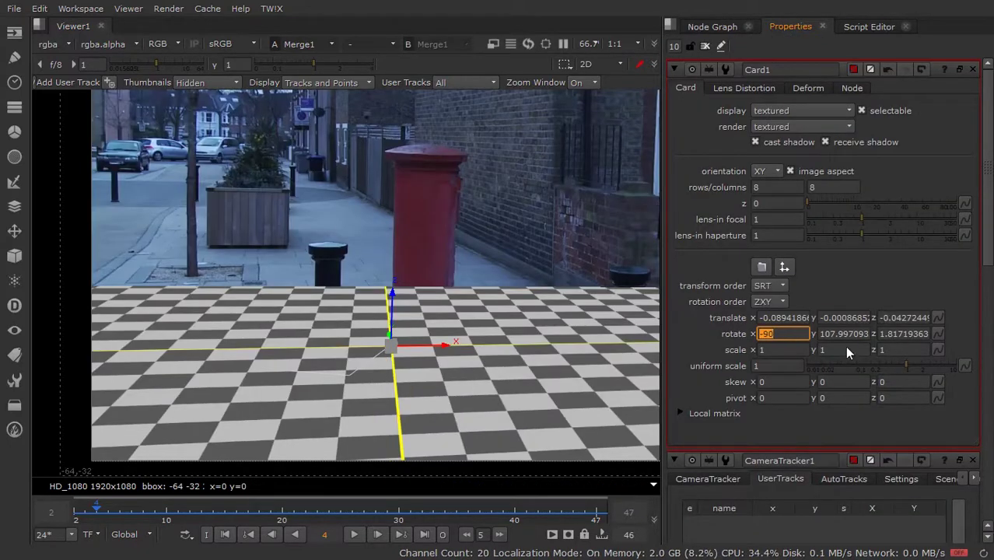
pyautogui.write('.5')
pyautogui.press('Return')
pyautogui.write('2')
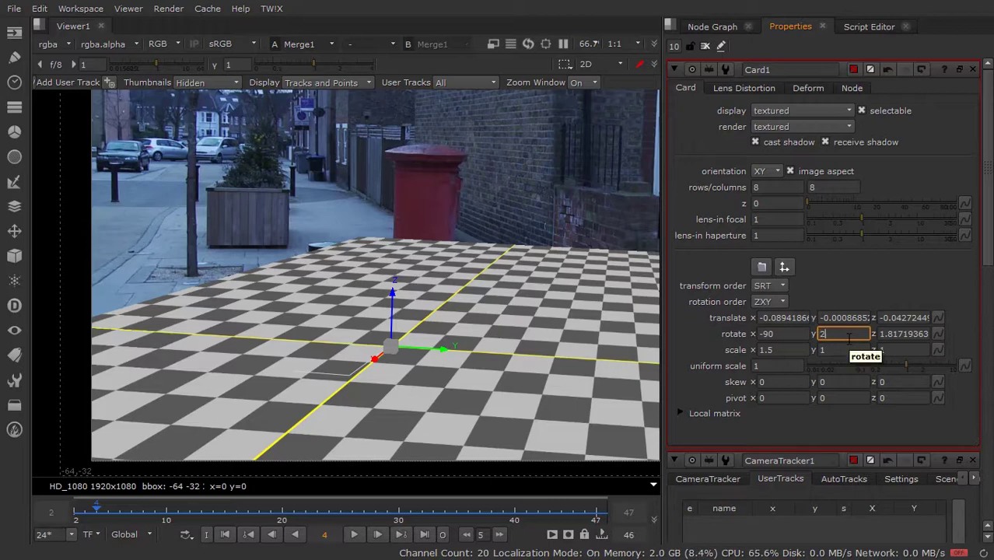
pyautogui.write('5')
pyautogui.press('Return')
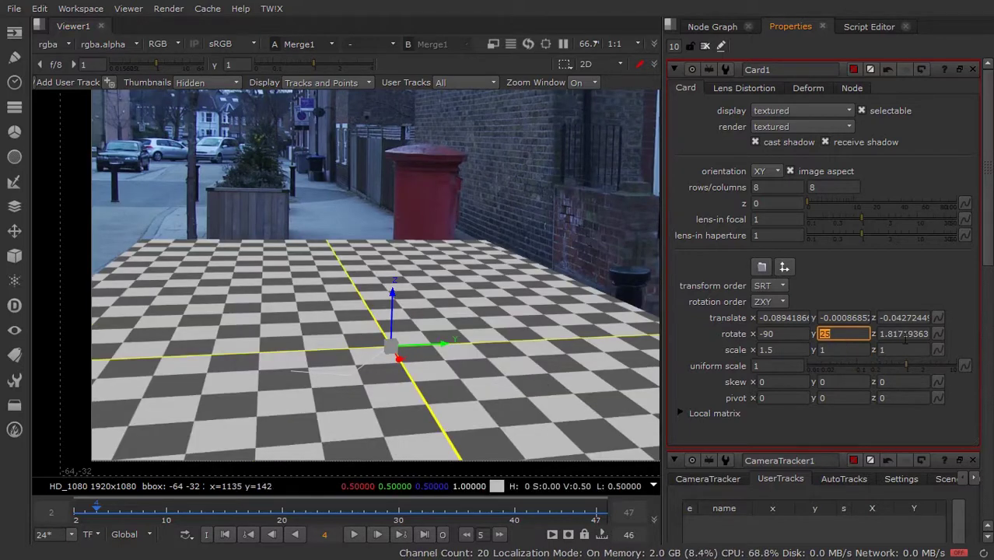
pyautogui.press('Tab')
pyautogui.write('0')
pyautogui.press('Return')
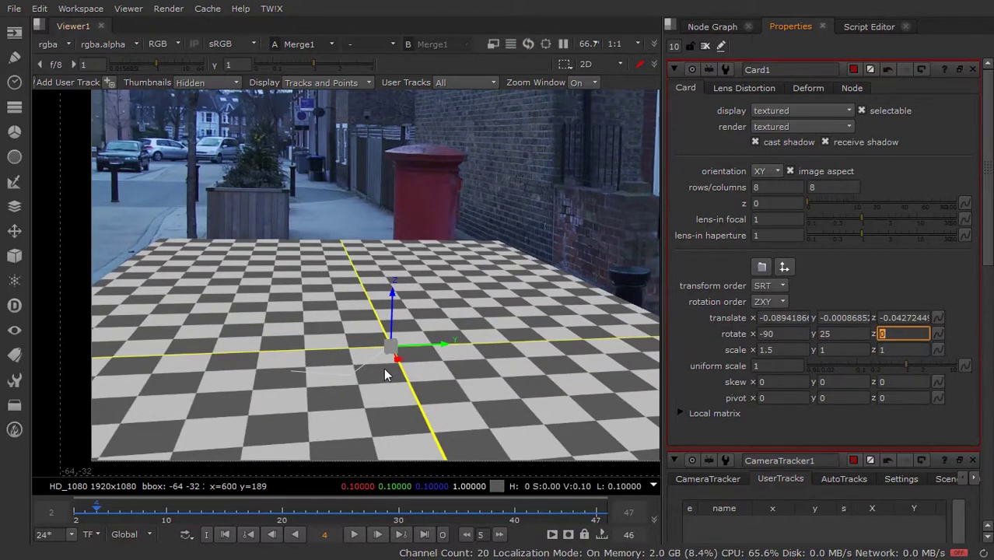
# - Slide the card along the pavement, with translate y 0 and scale y 1.2
pyautogui.moveTo(385, 374)
pyautogui.mouseDown()
pyautogui.moveTo(231, 242)
pyautogui.moveTo(280, 296)
pyautogui.mouseUp()
pyautogui.press('Left')
pyautogui.press('Left')
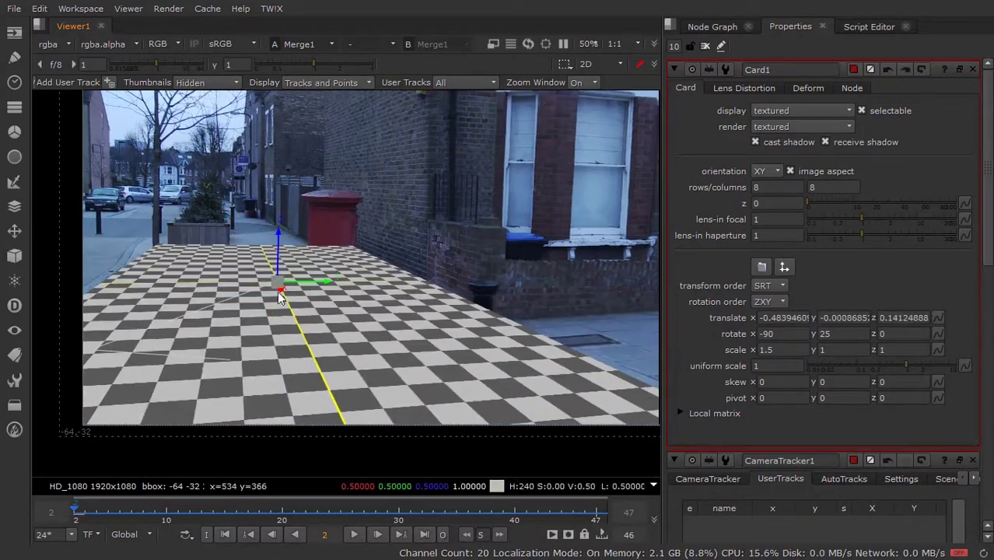
pyautogui.click(842, 318)
pyautogui.write('0')
pyautogui.click(842, 351)
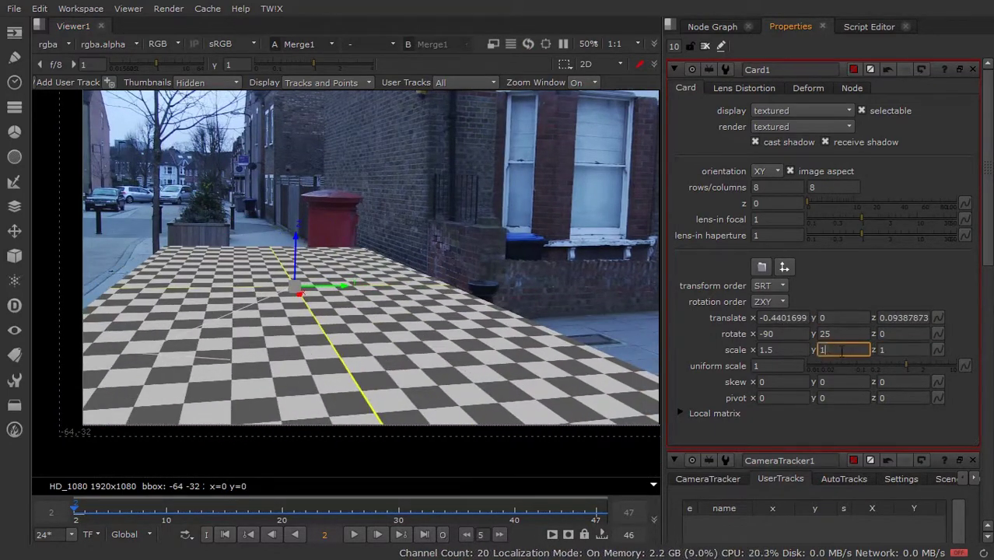
pyautogui.write('.2')
pyautogui.press('Return')
pyautogui.moveTo(316, 331); pyautogui.dragTo(304, 325)
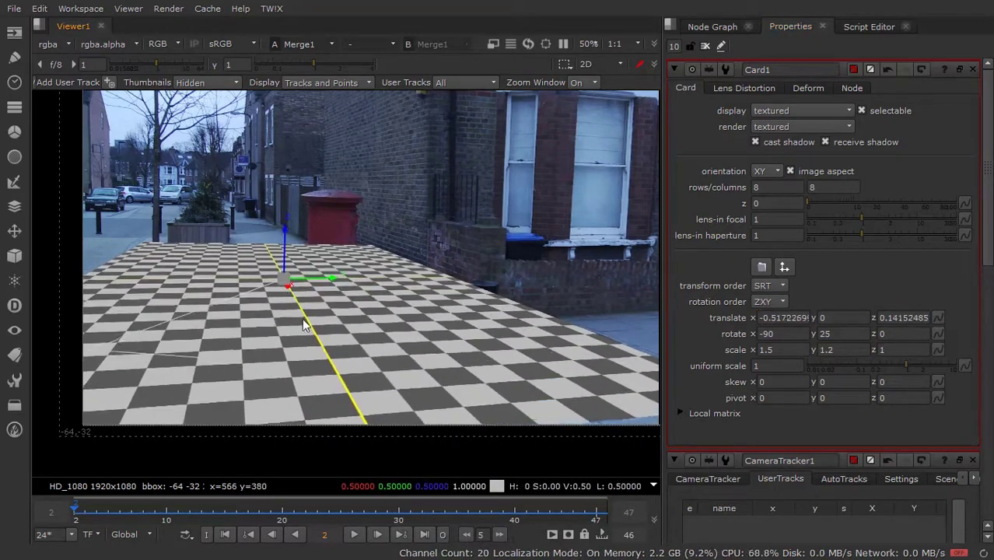
pyautogui.click(782, 334)
# - Set Card1's x rotation to -90, play the shot, and scrub back to frame 2
pyautogui.write('-')
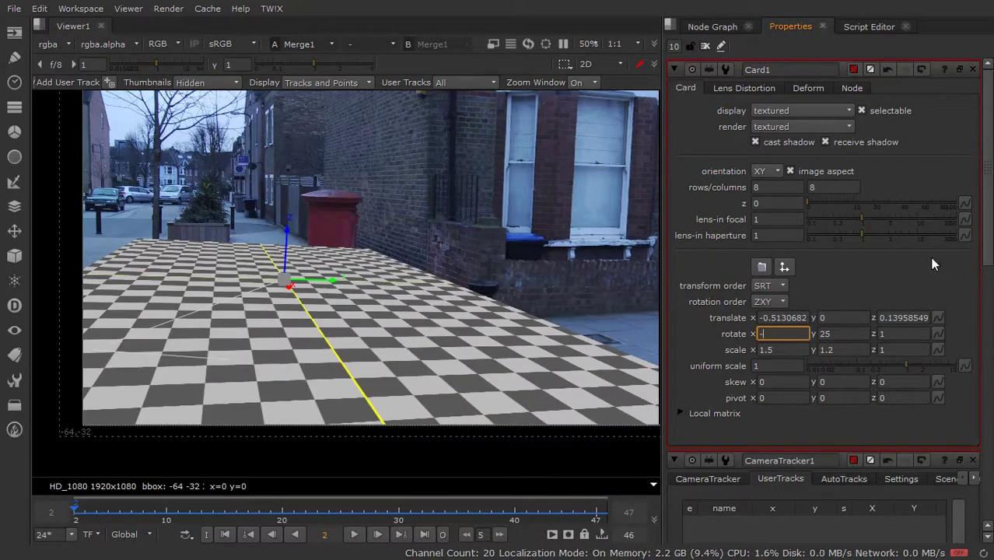
pyautogui.write('90')
pyautogui.press('Return')
pyautogui.click(352, 535)
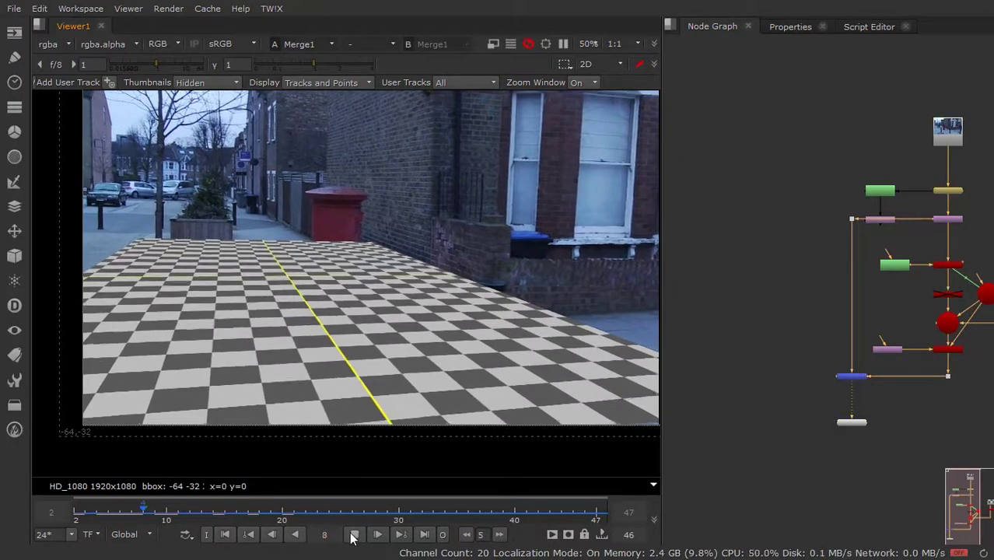
pyautogui.scroll(-3, 327, 268)
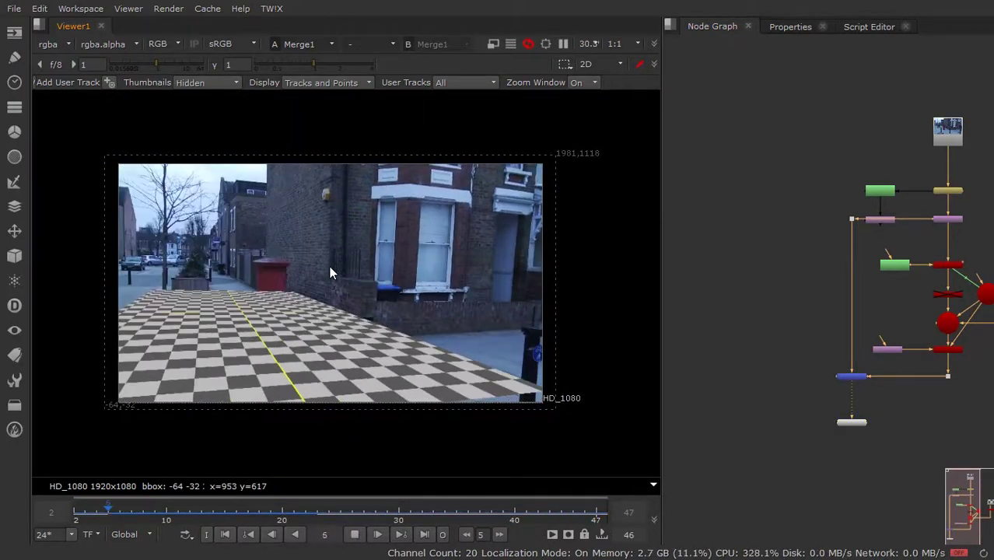
pyautogui.press('k')
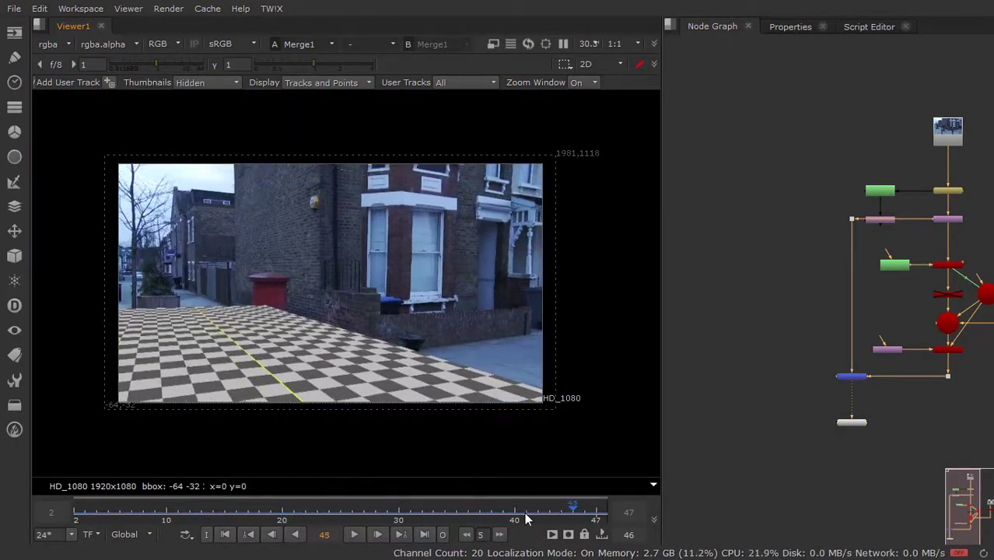
pyautogui.moveTo(526, 519)
pyautogui.mouseDown()
pyautogui.moveTo(102, 506)
pyautogui.moveTo(559, 509)
pyautogui.moveTo(95, 505)
pyautogui.moveTo(581, 506)
pyautogui.moveTo(78, 507)
pyautogui.moveTo(603, 506)
pyautogui.mouseUp()
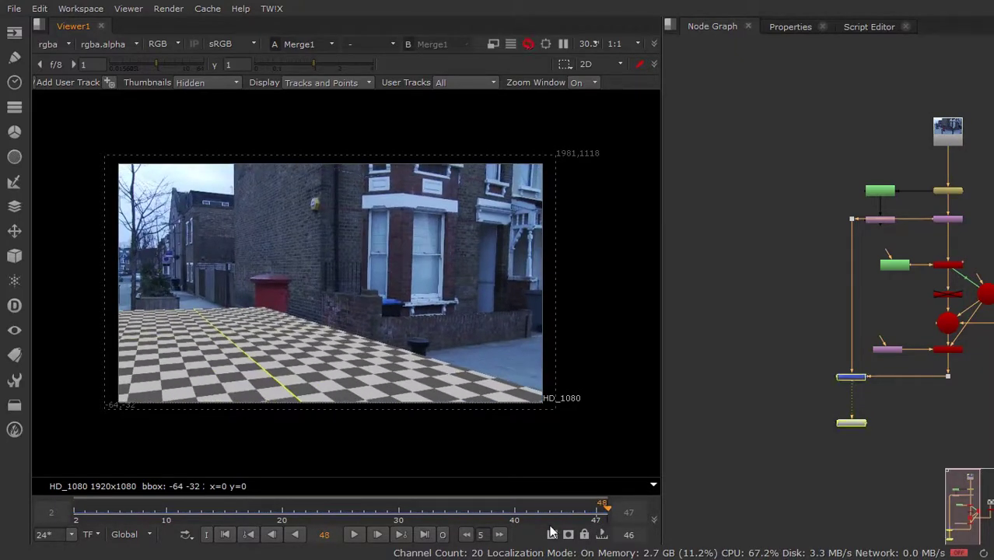
pyautogui.moveTo(162, 507); pyautogui.dragTo(76, 512)
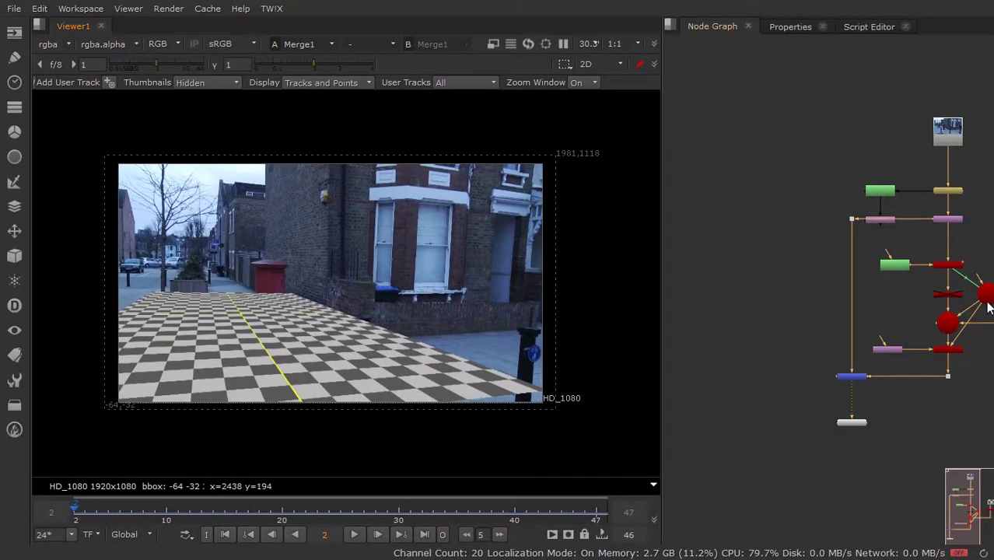
pyautogui.scroll(5, 805, 271)
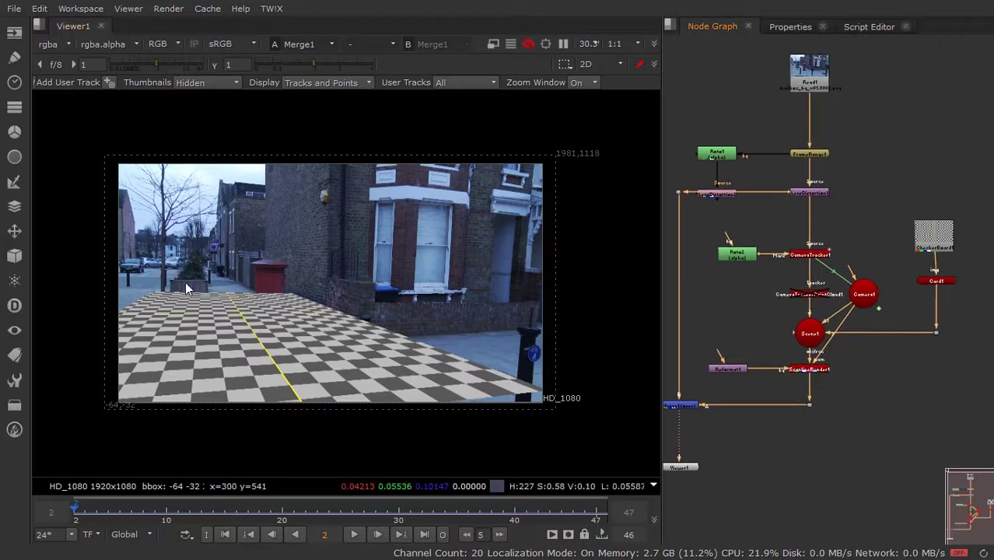
# - Create a ModelBuilder1 node and move it to an empty spot below Camera1
pyautogui.press('1')
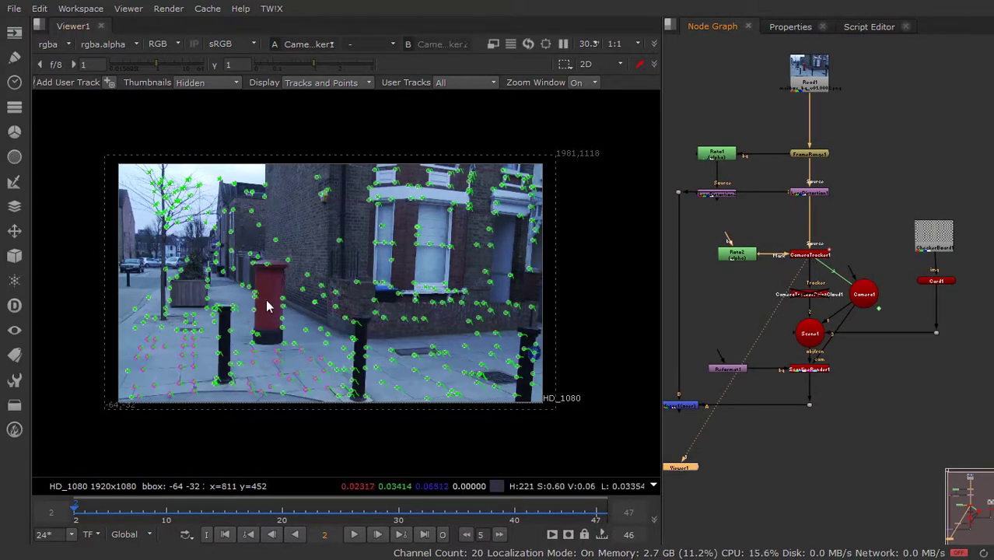
pyautogui.scroll(5, 267, 306)
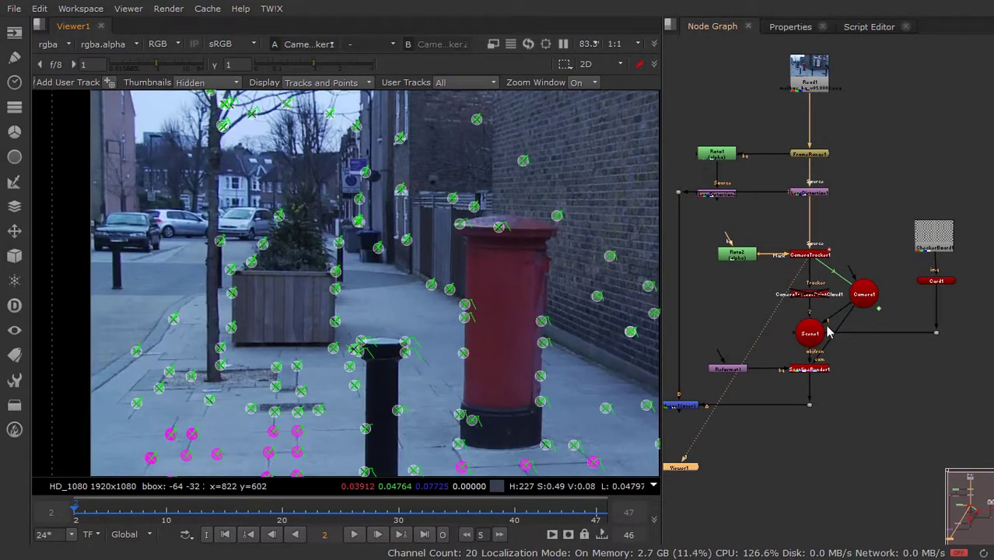
pyautogui.scroll(3, 828, 333)
pyautogui.scroll(3, 856, 313)
pyautogui.press('Tab')
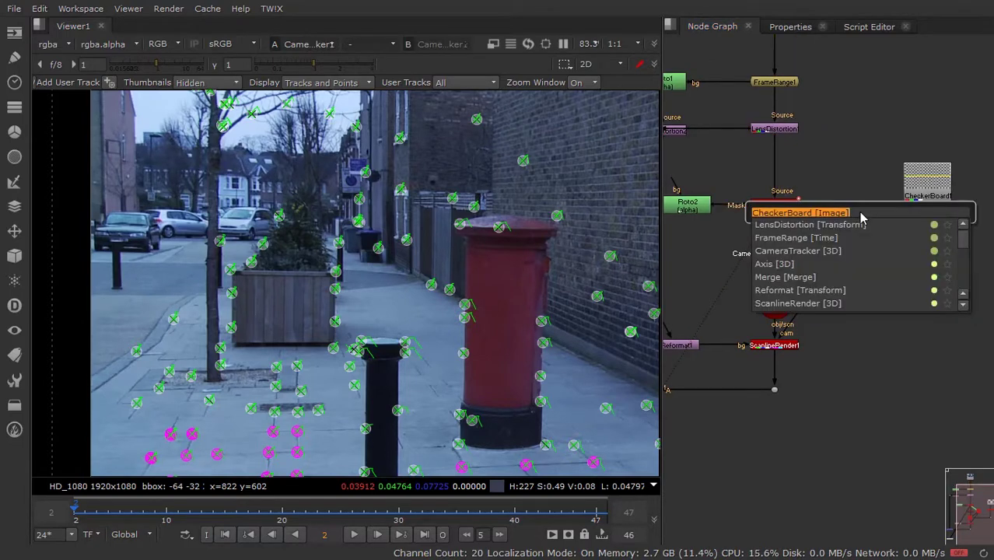
pyautogui.write('model')
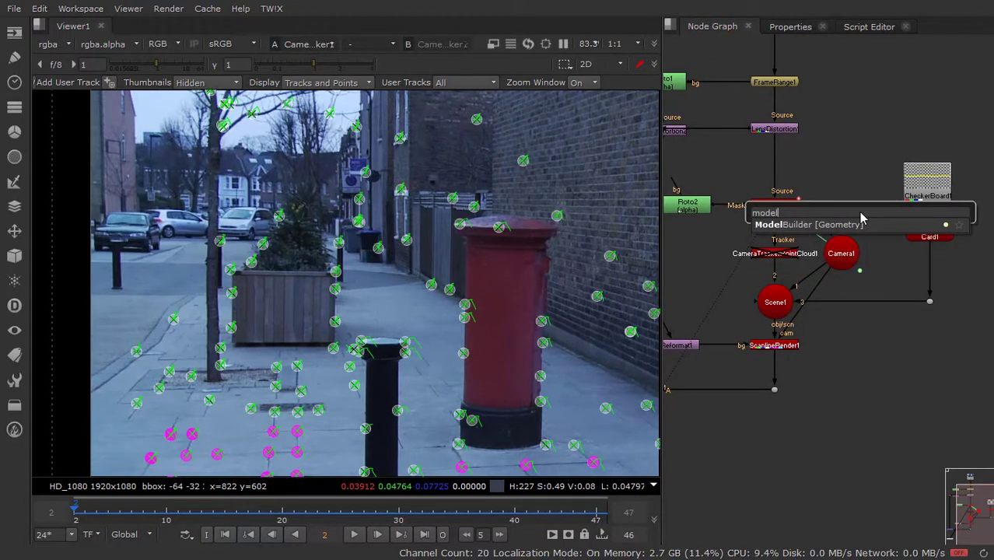
pyautogui.press('Return')
pyautogui.click(690, 27)
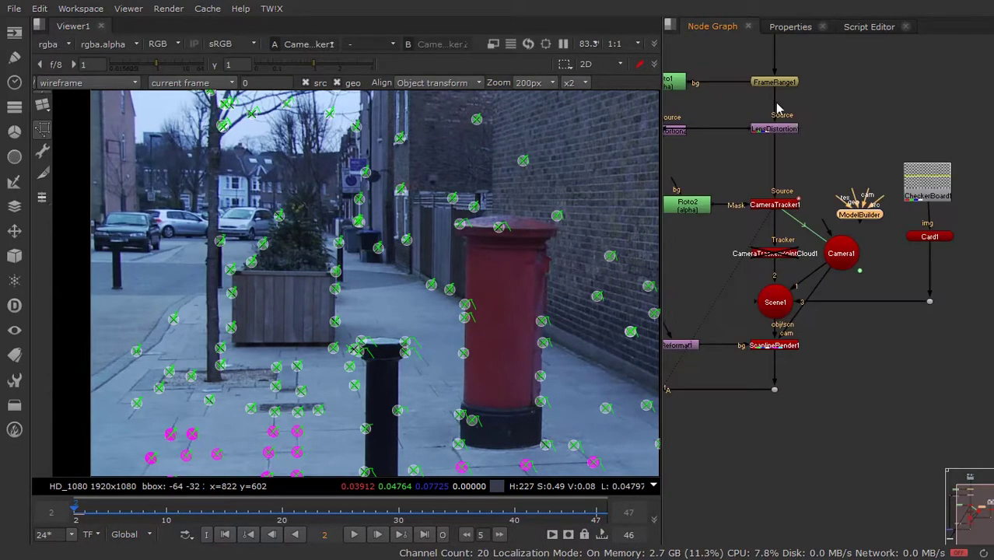
pyautogui.moveTo(875, 220); pyautogui.dragTo(907, 375)
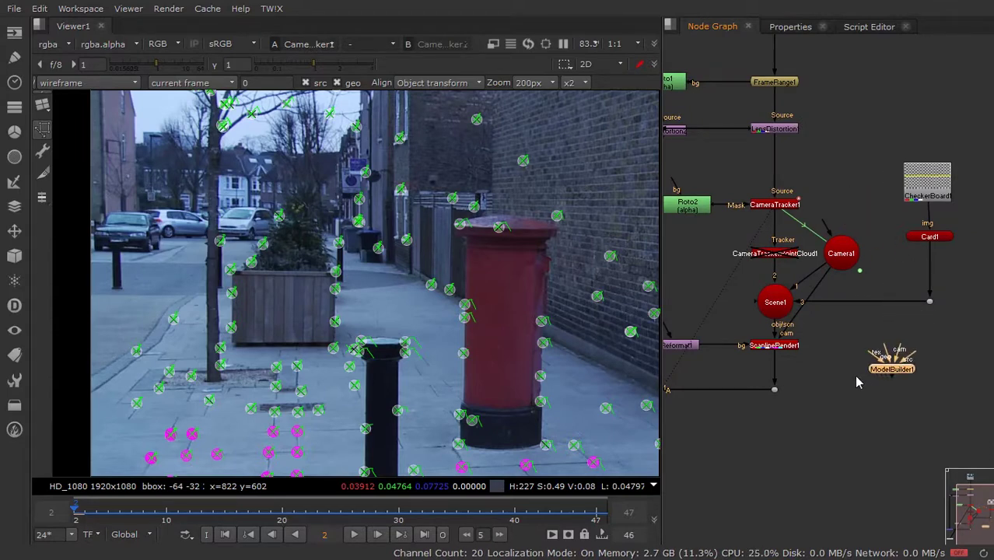
# - Wire ModelBuilder1's camera input to Camera1 and its source to LensDistortion1, routed along the right
pyautogui.scroll(2, 957, 349)
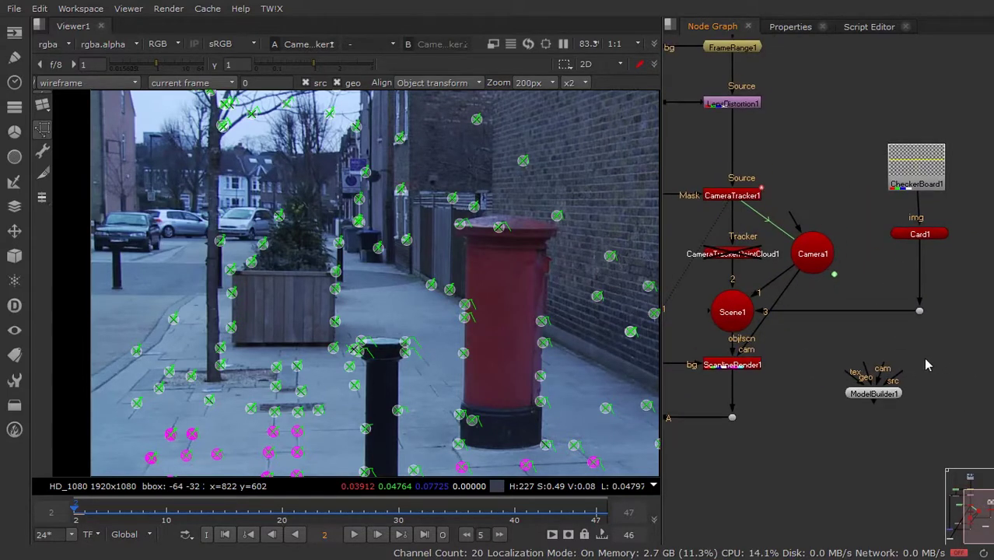
pyautogui.moveTo(884, 367); pyautogui.dragTo(821, 277)
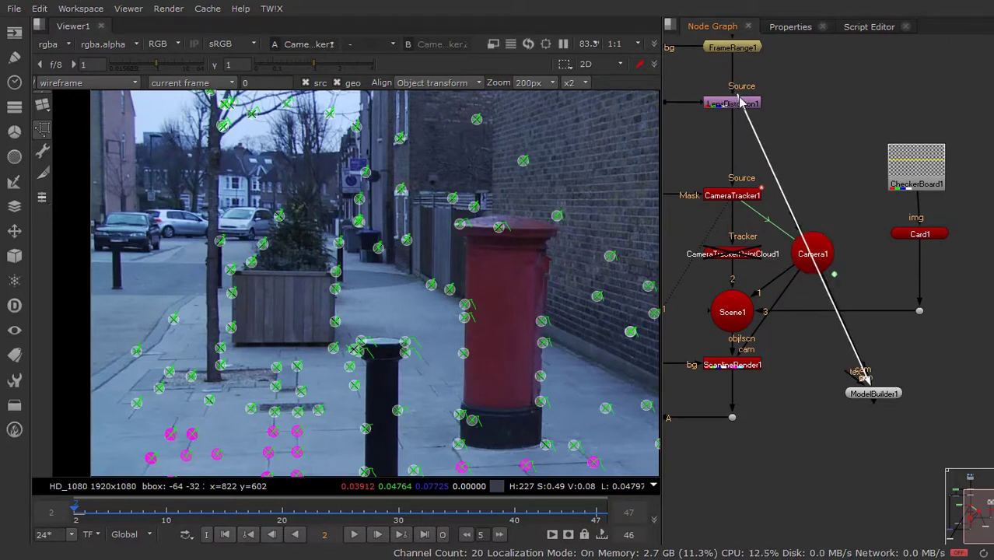
pyautogui.moveTo(851, 148); pyautogui.dragTo(732, 103)
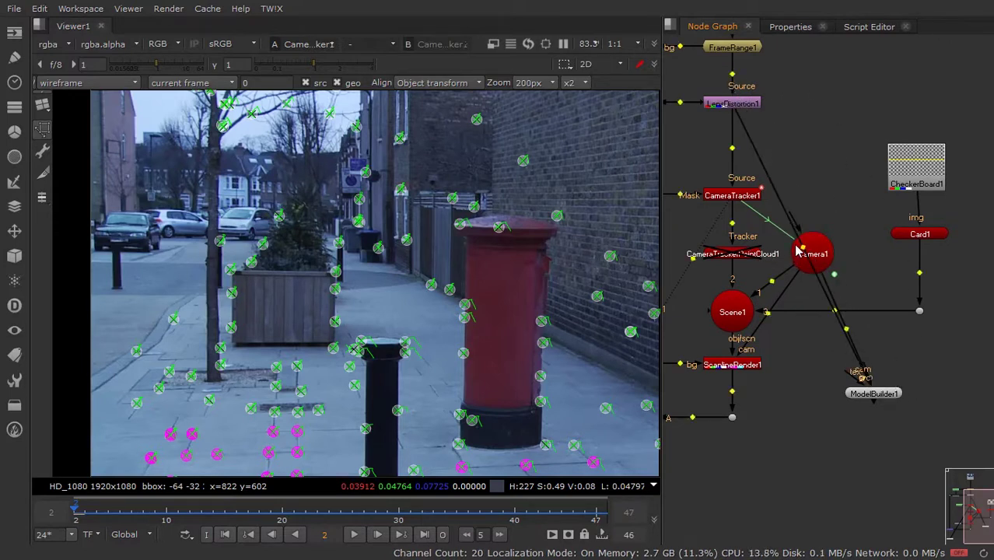
pyautogui.moveTo(803, 250); pyautogui.dragTo(887, 99)
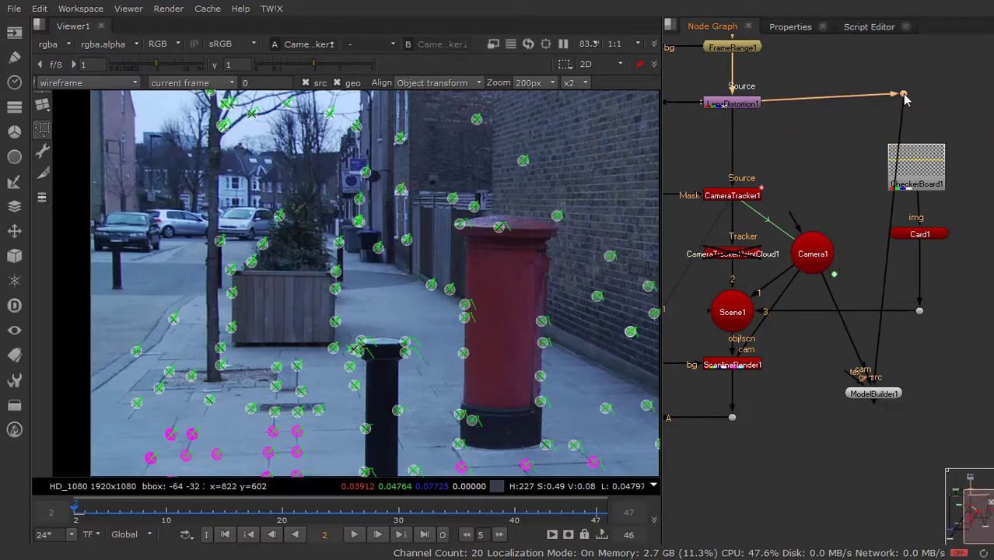
pyautogui.moveTo(887, 98); pyautogui.dragTo(881, 103)
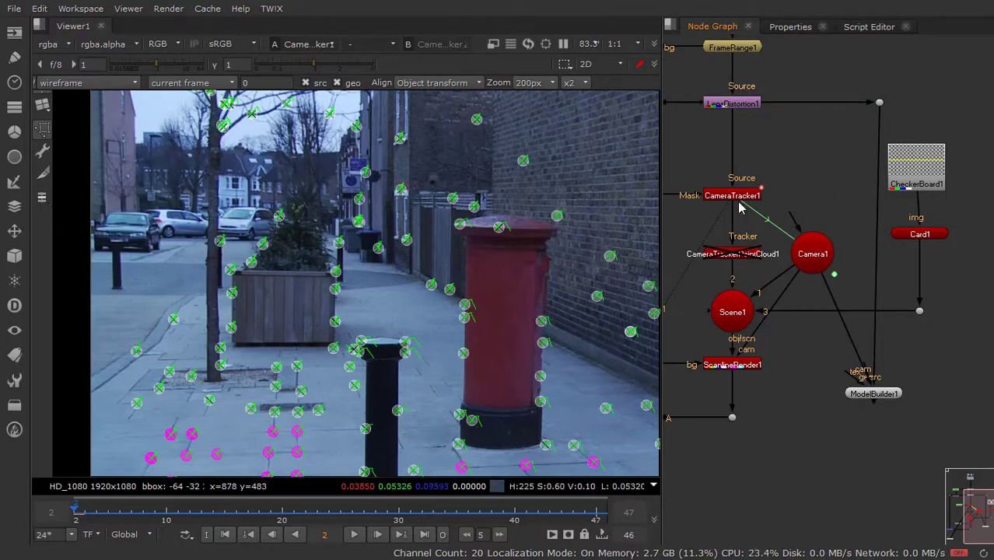
# - Close the Card1 properties panel and go back to the node graph
pyautogui.click(811, 30)
pyautogui.keyDown('ctrl'); pyautogui.click(973, 70); pyautogui.keyUp('ctrl')
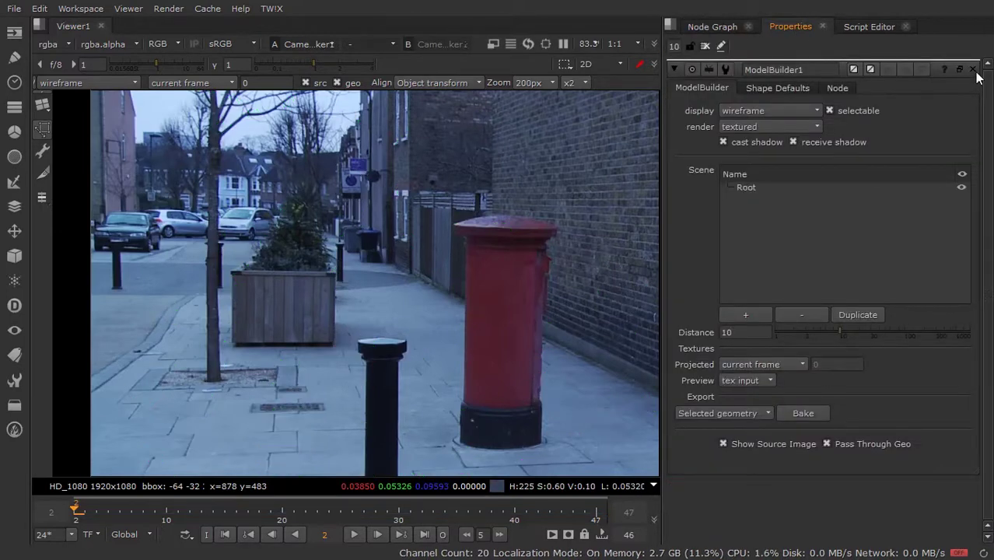
pyautogui.click(729, 29)
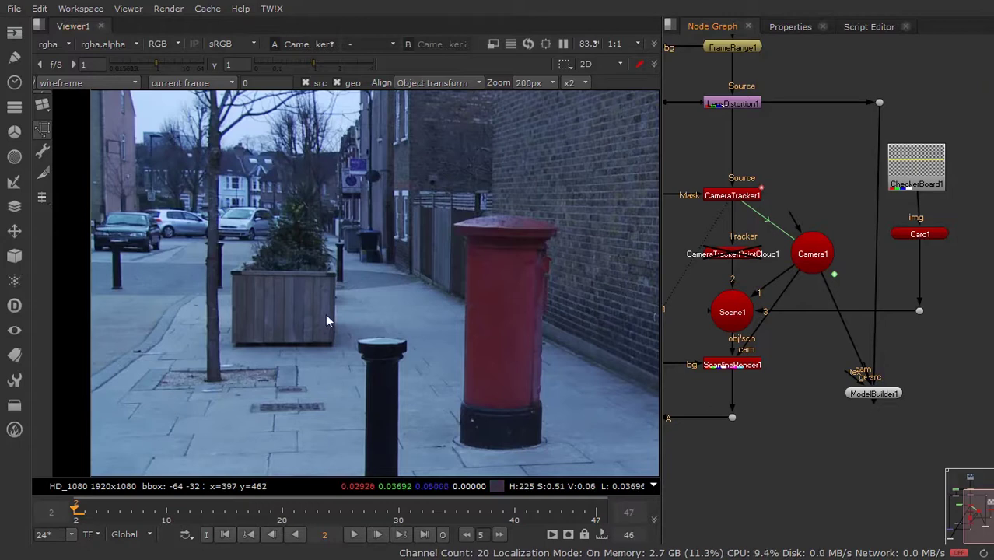
pyautogui.scroll(-3, 325, 313)
pyautogui.scroll(2, 343, 296)
pyautogui.scroll(-1, 319, 314)
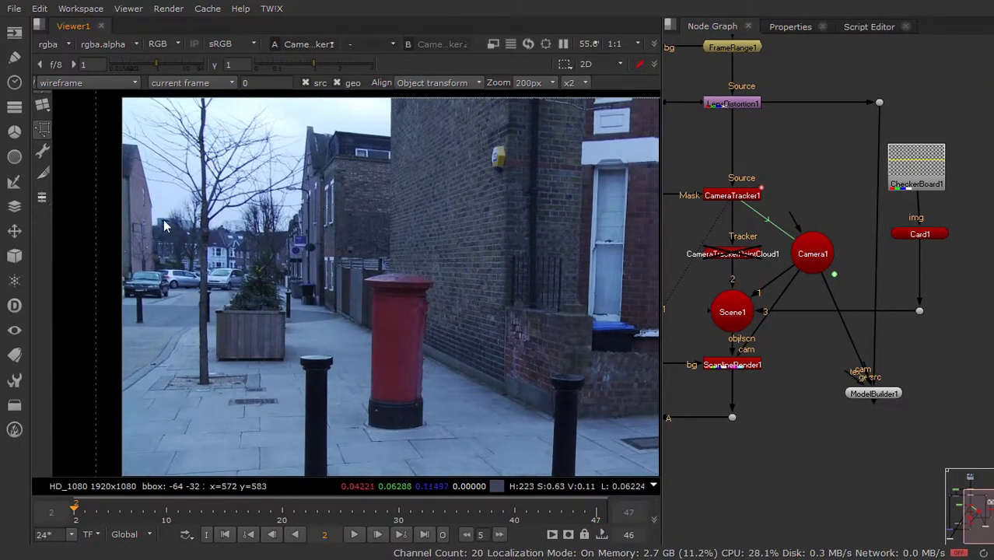
pyautogui.click(15, 10)
pyautogui.click(48, 90)
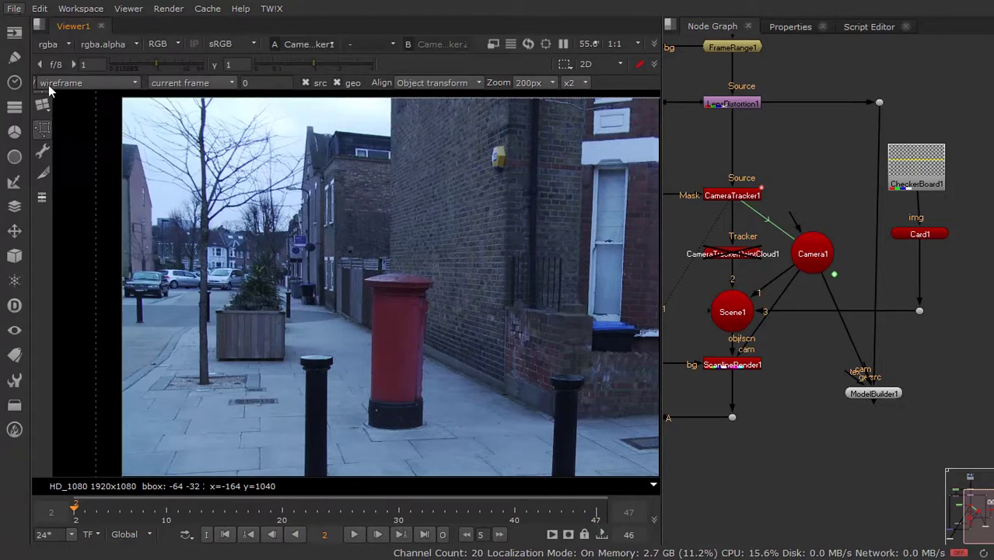
# - In ModelBuilder1's Shape Defaults, set Card rows and columns to 2 instead of 4
pyautogui.doubleClick(870, 399)
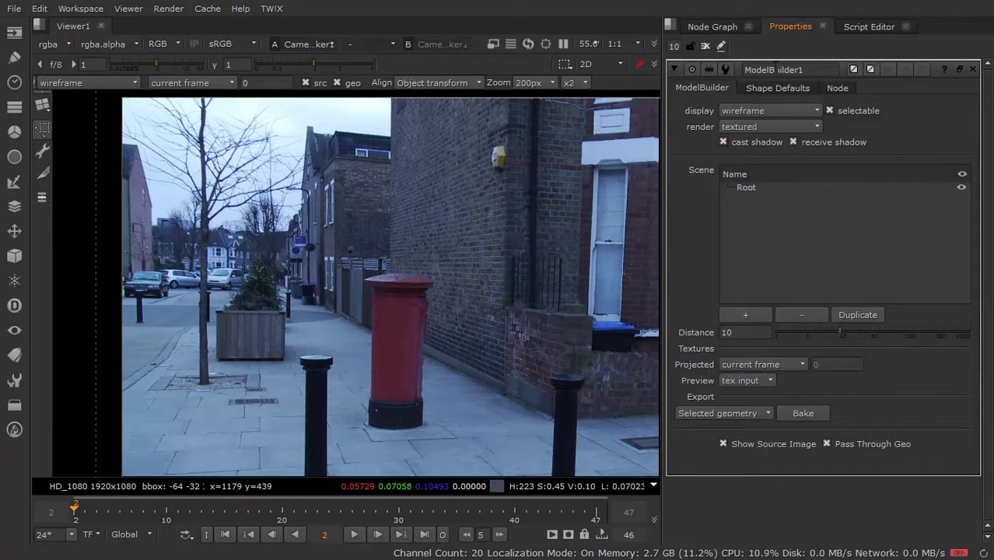
pyautogui.click(778, 88)
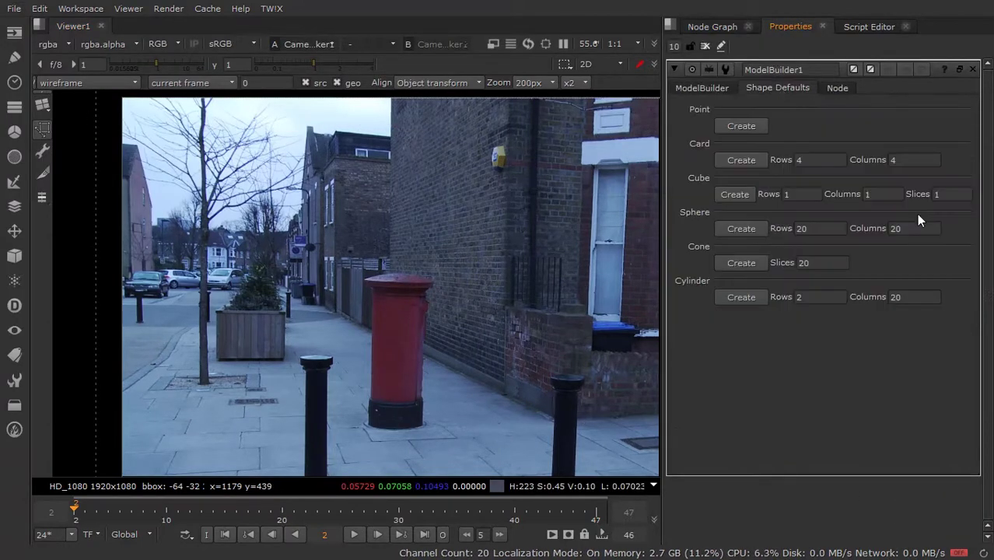
pyautogui.click(41, 107)
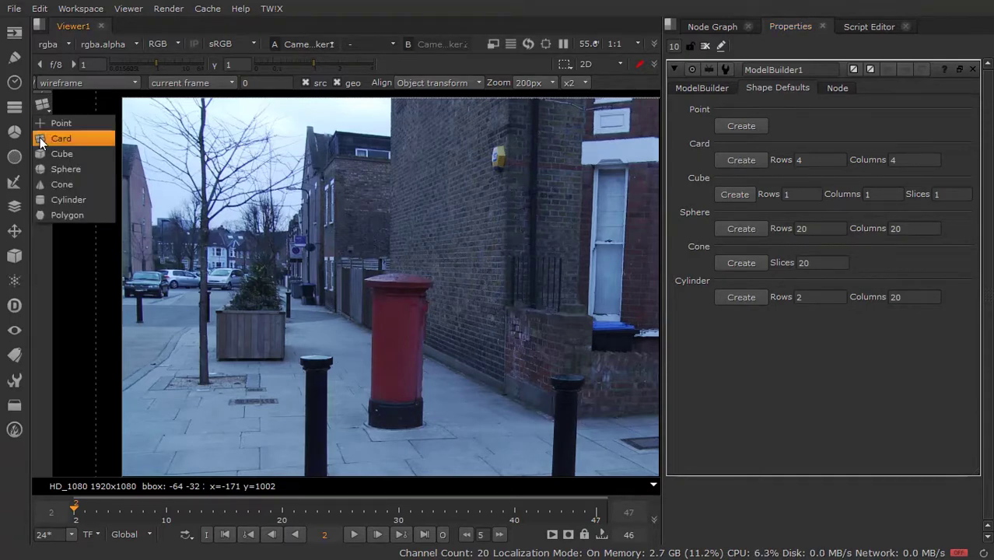
pyautogui.click(803, 377)
pyautogui.doubleClick(807, 159)
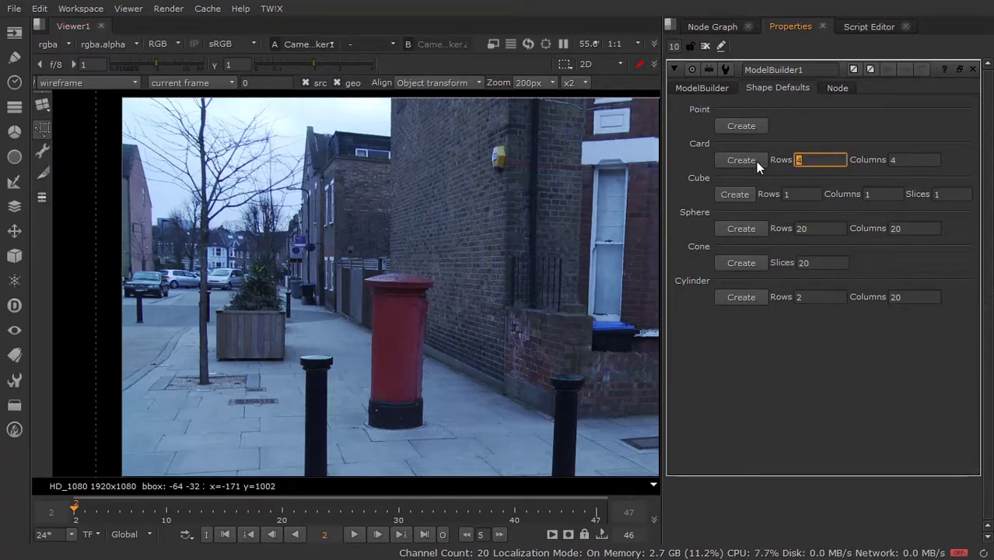
pyautogui.write('2')
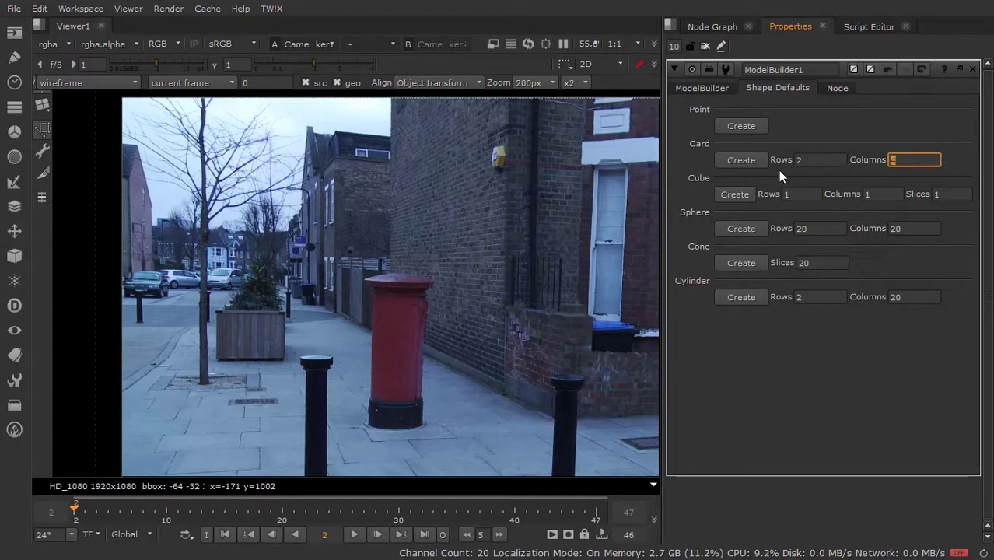
pyautogui.write('2')
pyautogui.scroll(3, 229, 327)
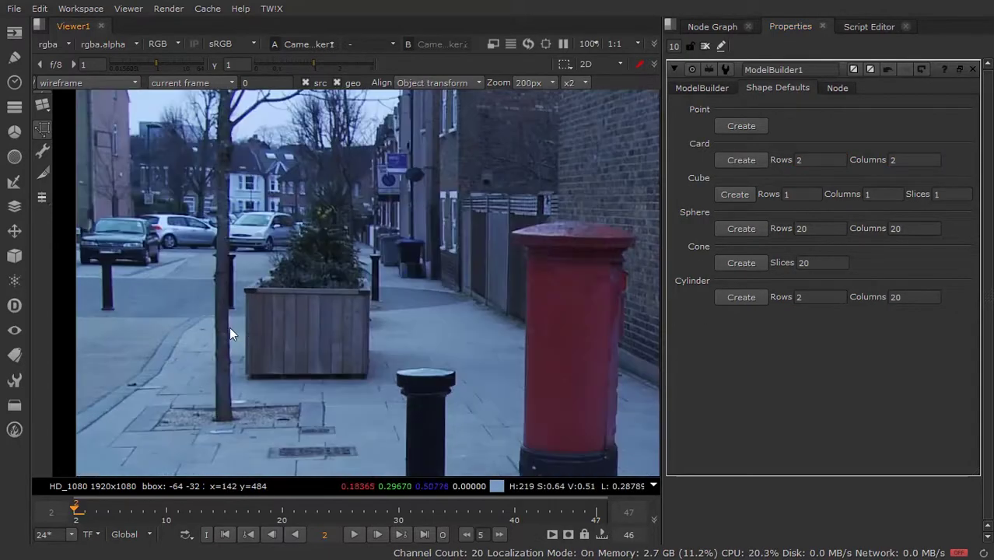
pyautogui.scroll(3, 410, 311)
pyautogui.scroll(-2, 239, 330)
pyautogui.scroll(-2, 307, 348)
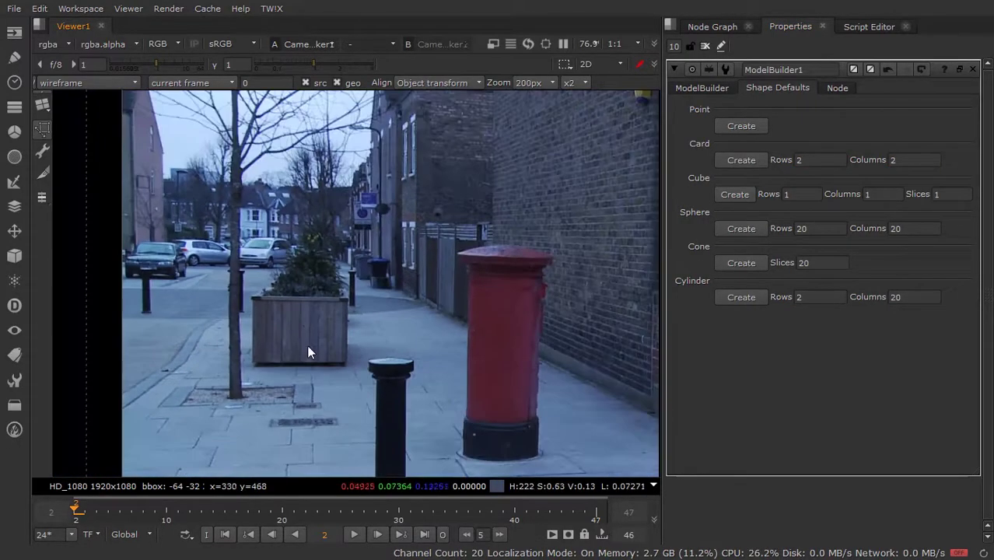
pyautogui.scroll(1, 315, 327)
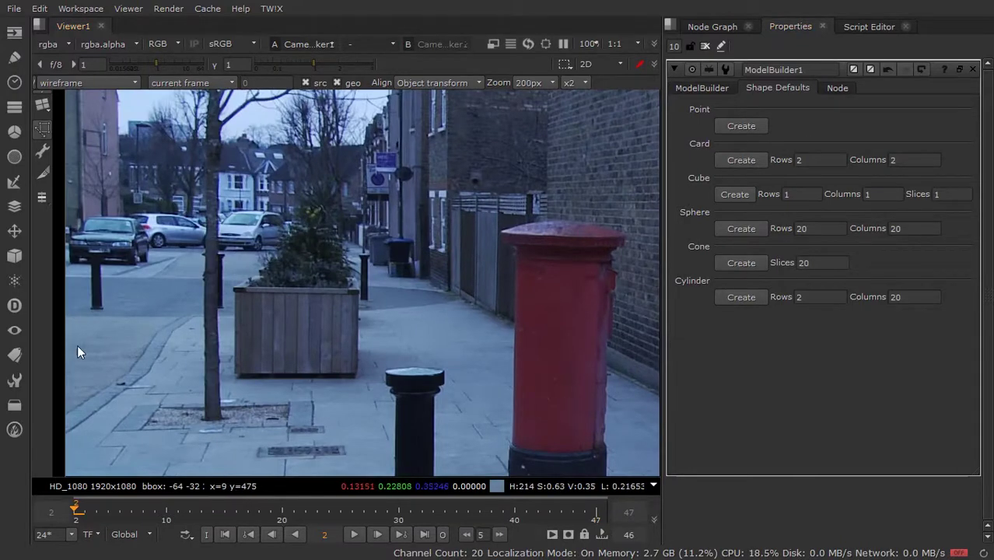
# - View ModelBuilder1 without the wireframe, place a card on the wooden planter, and pin its top-left corner
pyautogui.click(721, 21)
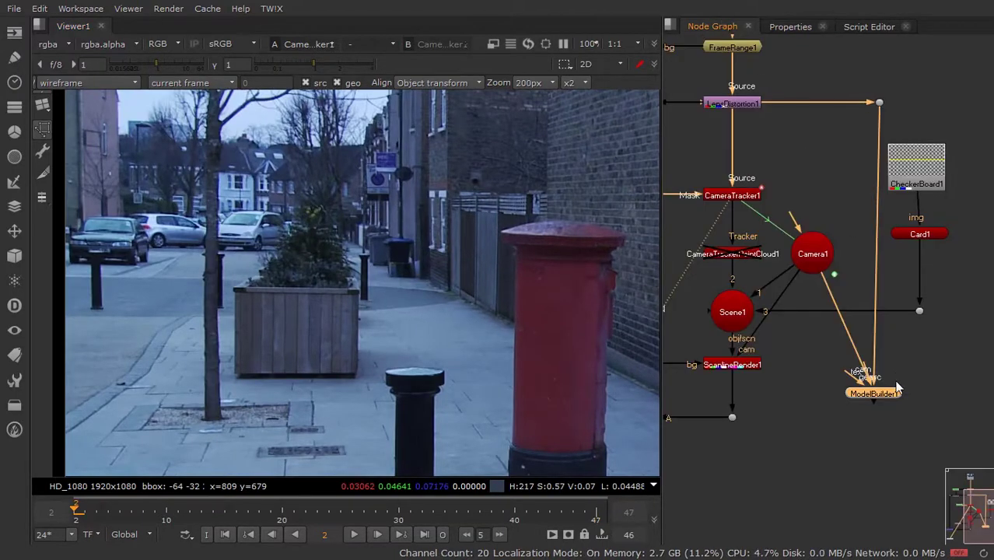
pyautogui.press('1')
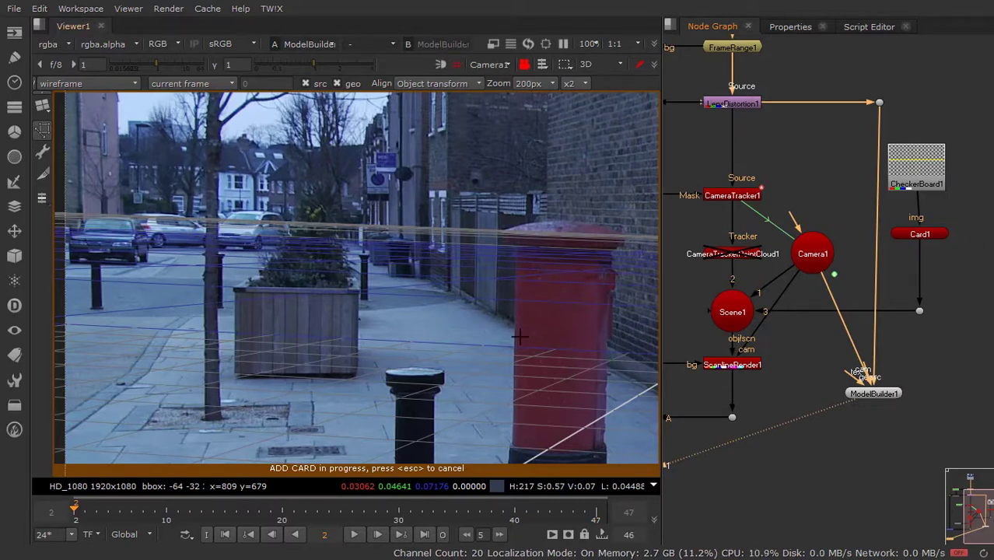
pyautogui.click(457, 66)
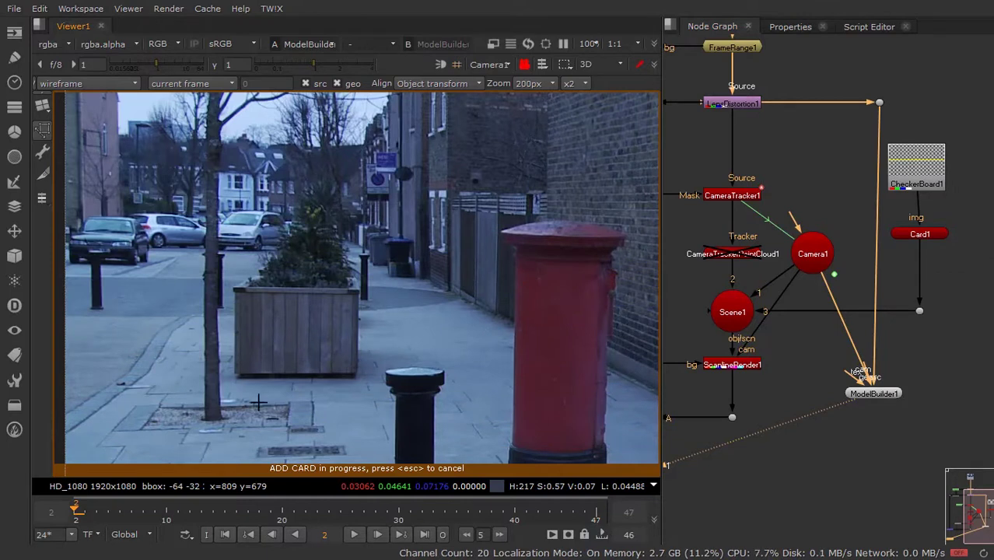
pyautogui.moveTo(312, 319); pyautogui.dragTo(329, 309)
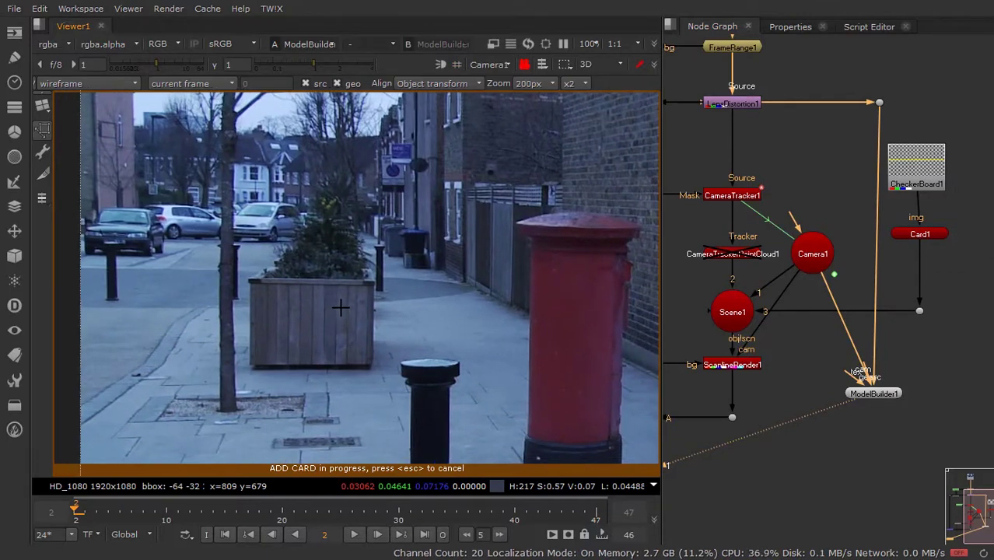
pyautogui.click(343, 307)
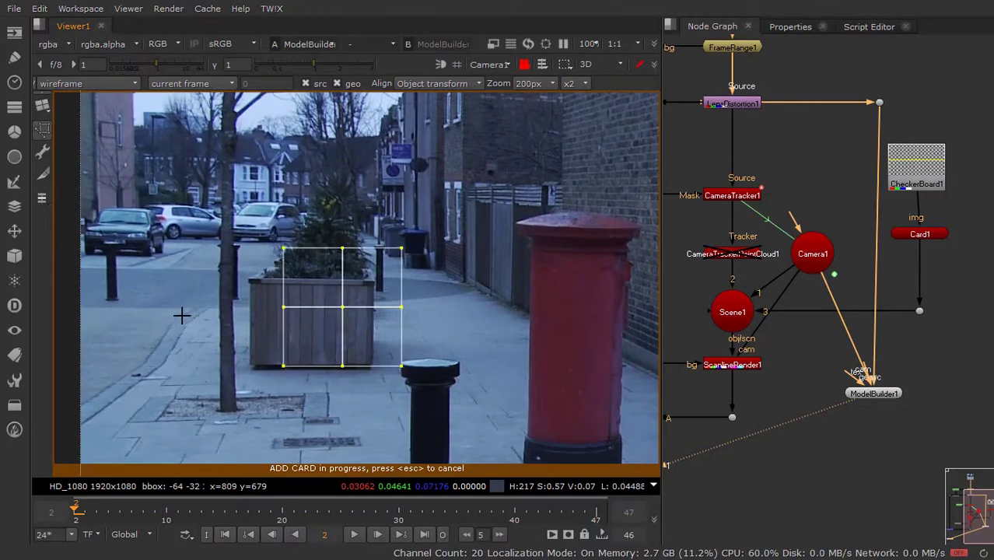
pyautogui.scroll(5, 337, 310)
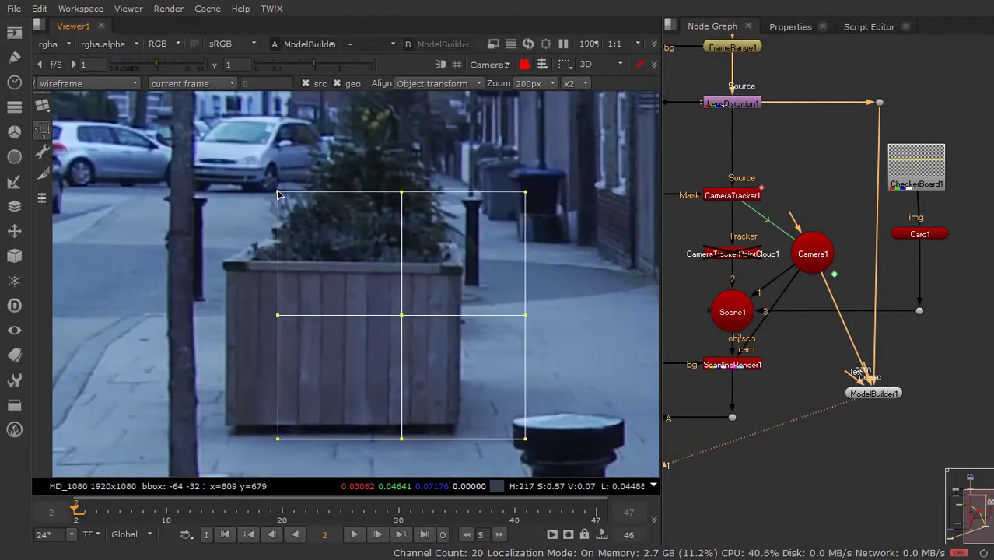
pyautogui.moveTo(279, 194); pyautogui.dragTo(226, 274)
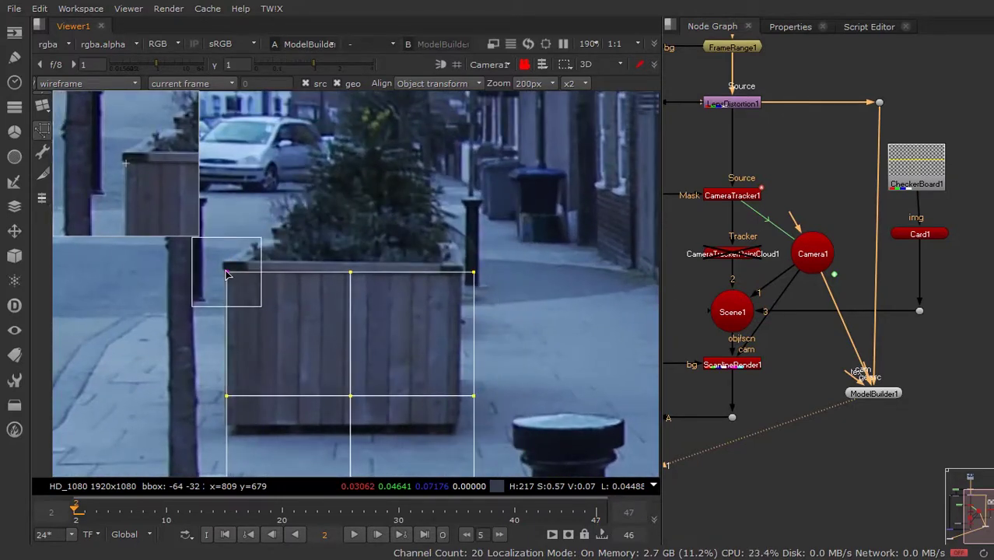
pyautogui.moveTo(226, 274); pyautogui.dragTo(226, 272)
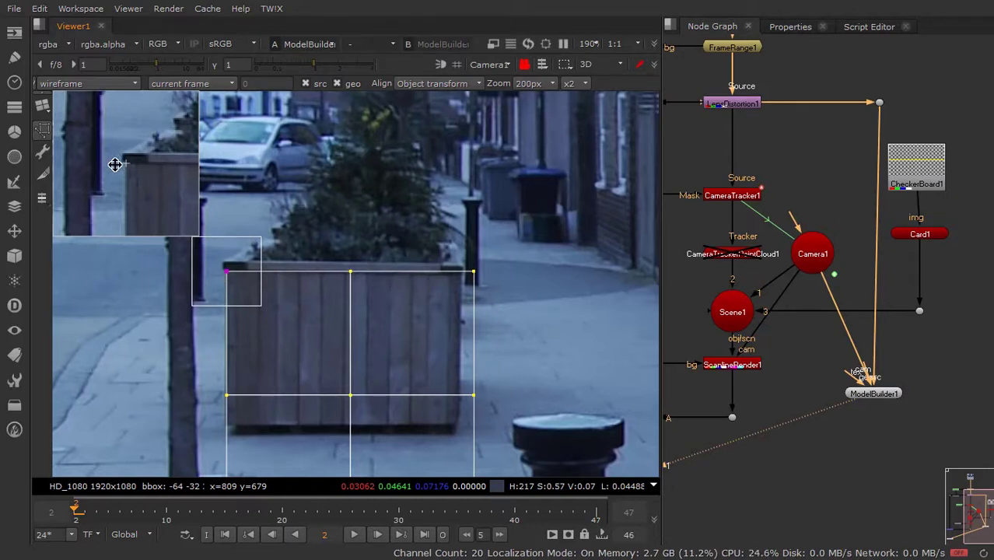
# - Fit the card's top-right corner, bottom edge and bottom-left corner to the planter at frame 2
pyautogui.moveTo(474, 275); pyautogui.dragTo(460, 278)
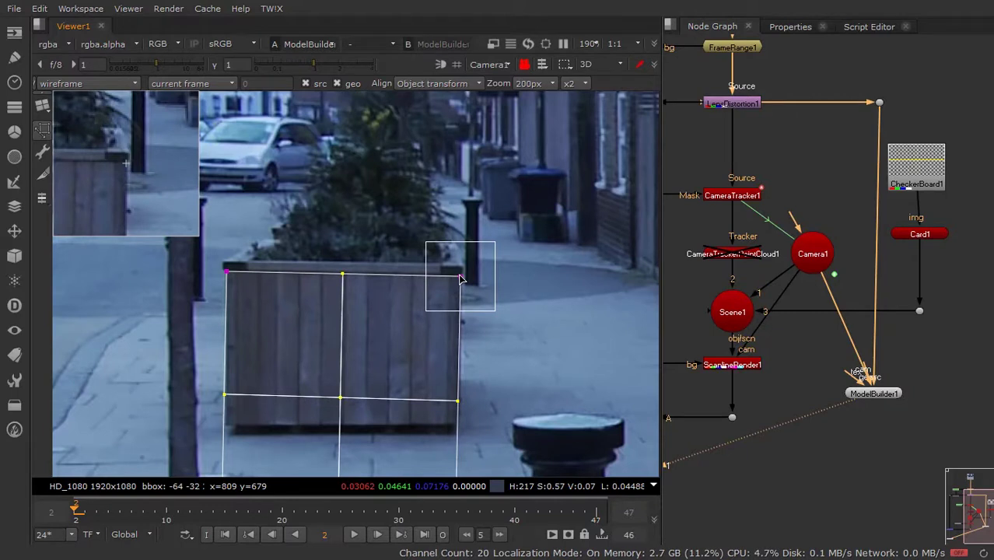
pyautogui.scroll(-5, 395, 333)
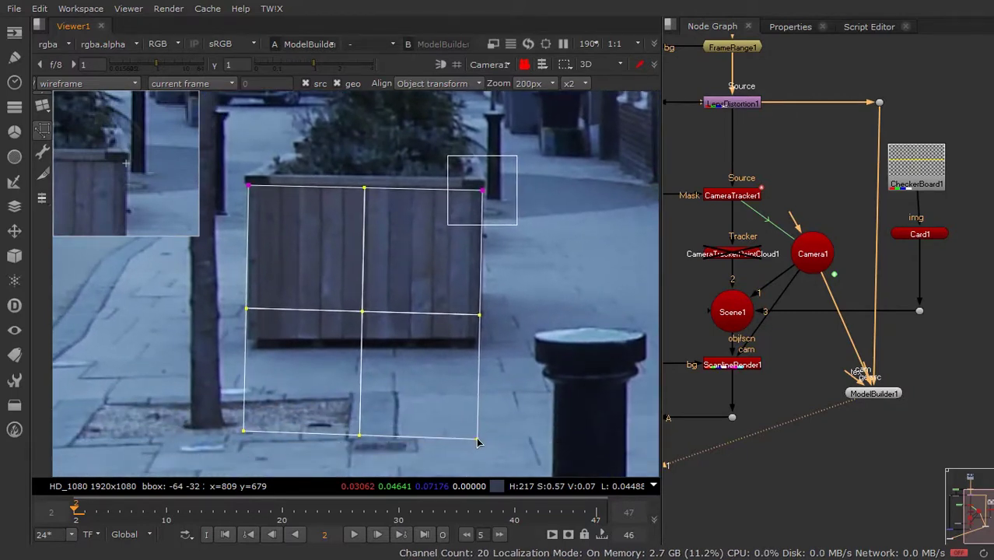
pyautogui.moveTo(478, 440); pyautogui.dragTo(479, 340)
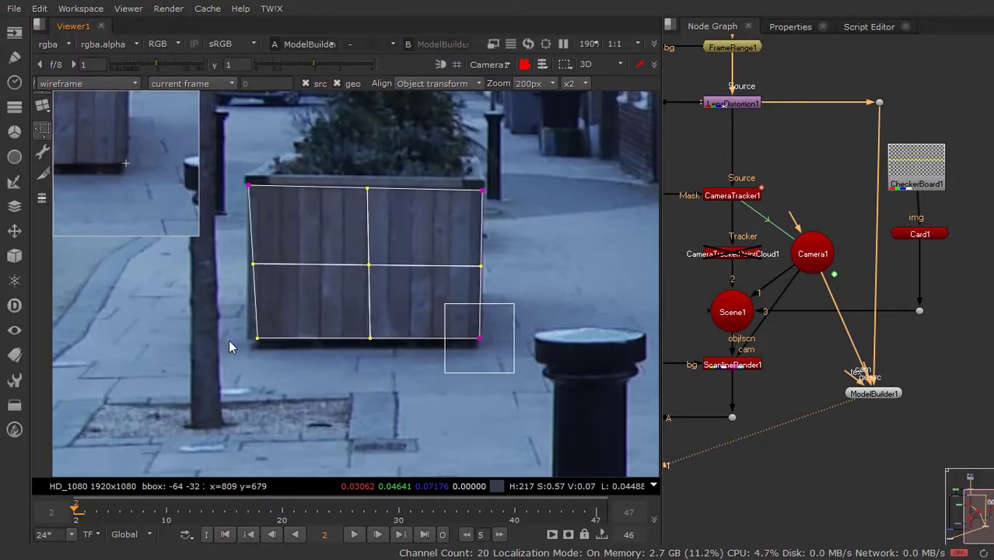
pyautogui.moveTo(258, 339); pyautogui.dragTo(248, 337)
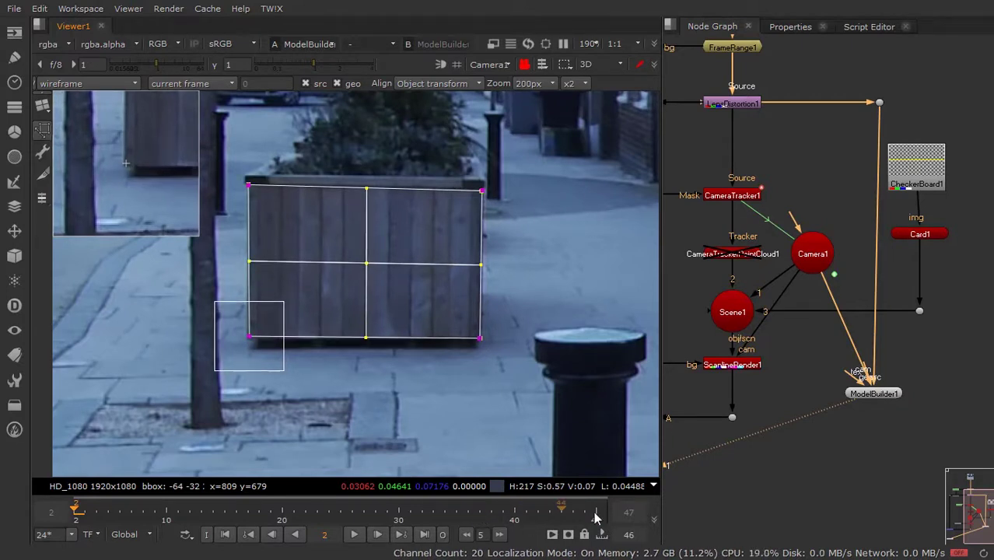
# - At the last frame, align the bottom-left, top-right and bottom-right corners with the planter
pyautogui.click(425, 534)
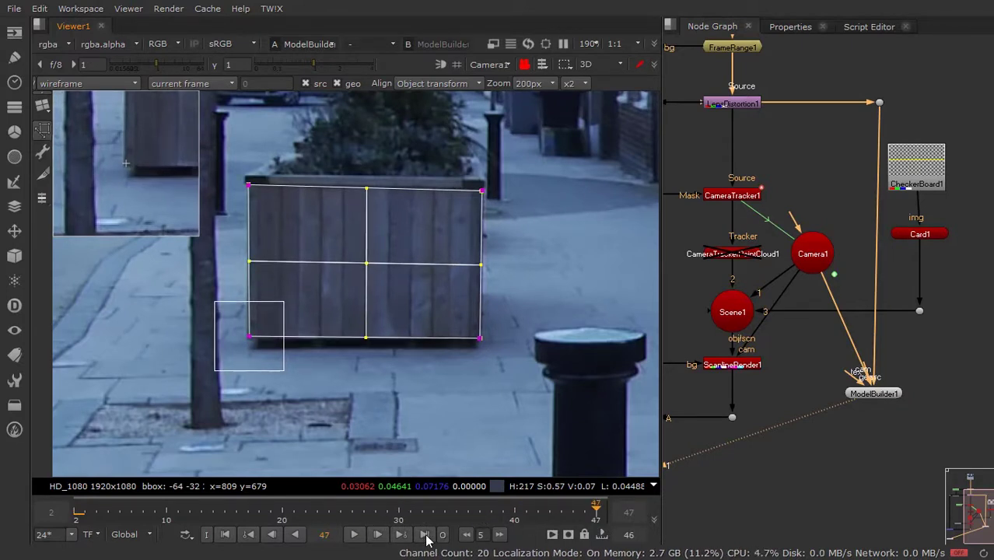
pyautogui.moveTo(283, 359); pyautogui.dragTo(428, 353)
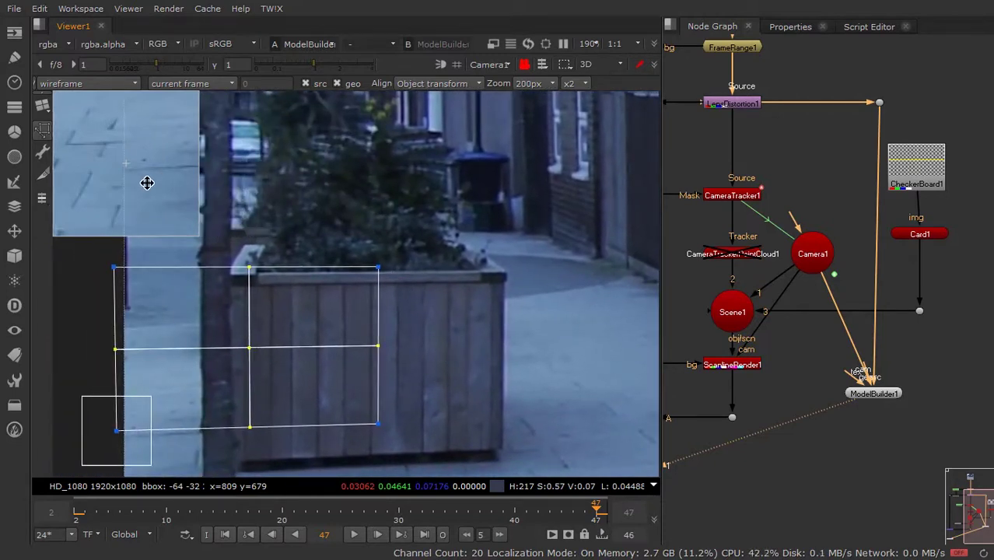
pyautogui.moveTo(146, 182)
pyautogui.mouseDown()
pyautogui.moveTo(72, 208)
pyautogui.moveTo(47, 161)
pyautogui.mouseUp()
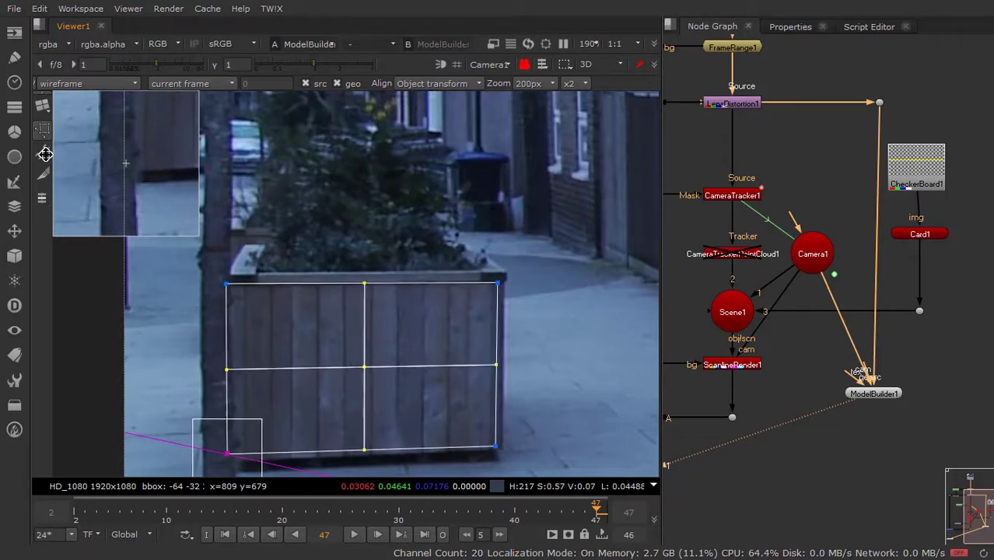
pyautogui.click(497, 285)
pyautogui.moveTo(142, 172); pyautogui.dragTo(137, 171)
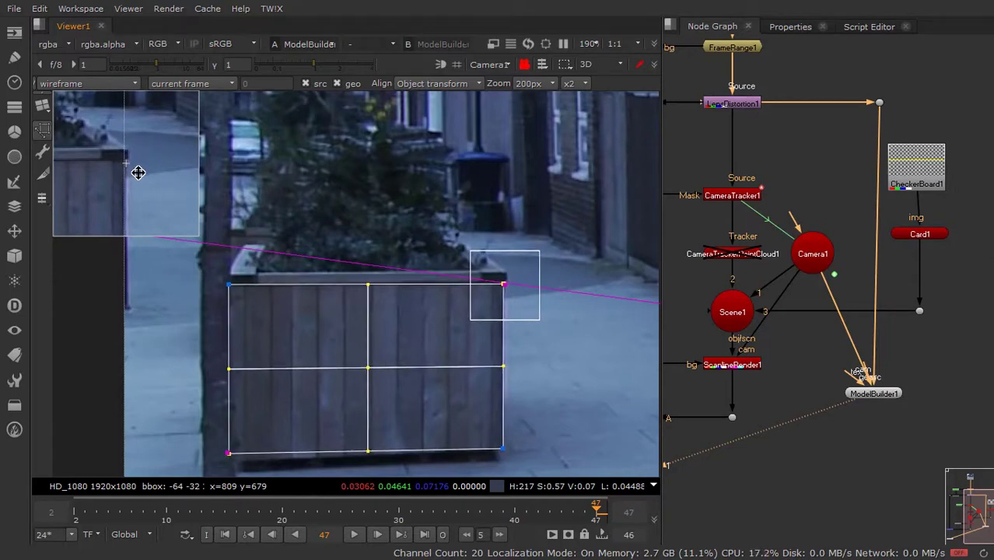
pyautogui.click(502, 448)
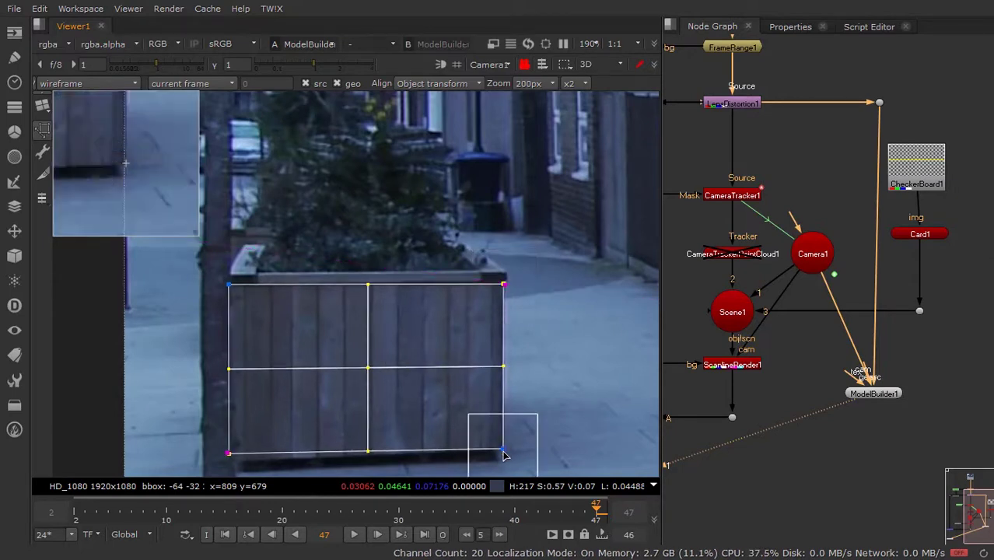
pyautogui.moveTo(141, 156); pyautogui.dragTo(138, 159)
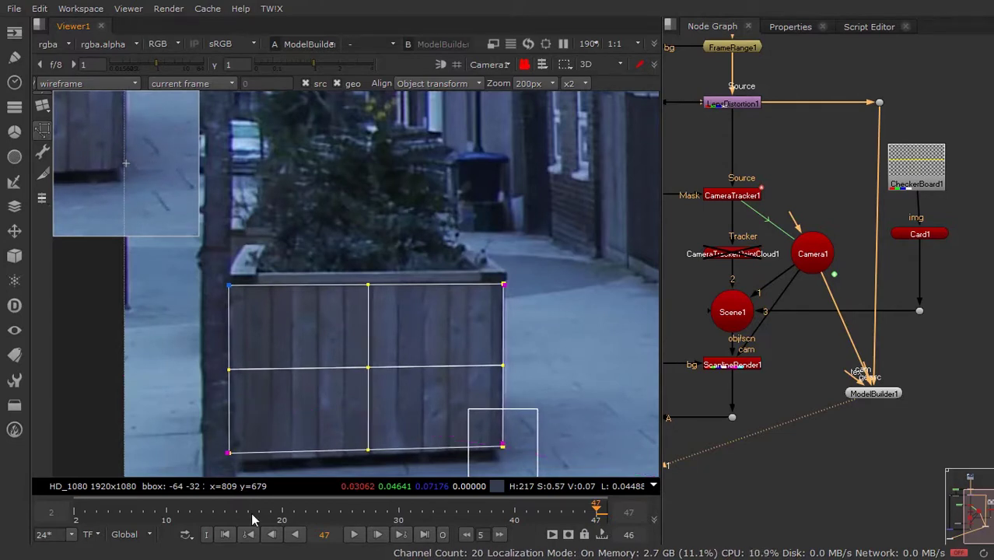
# - Compare the card fit between frames 2 and 47, checking the right-side and top-left points
pyautogui.click(224, 534)
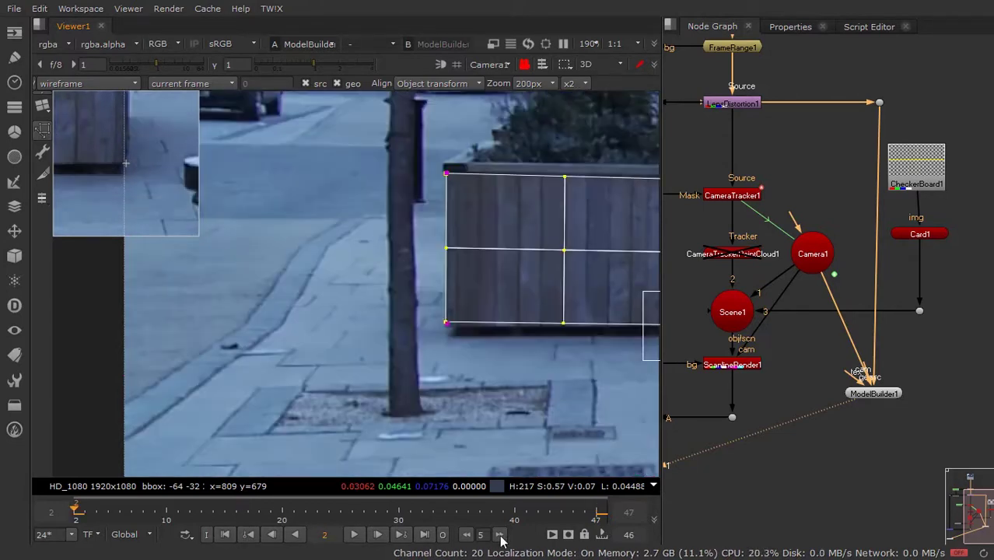
pyautogui.click(425, 539)
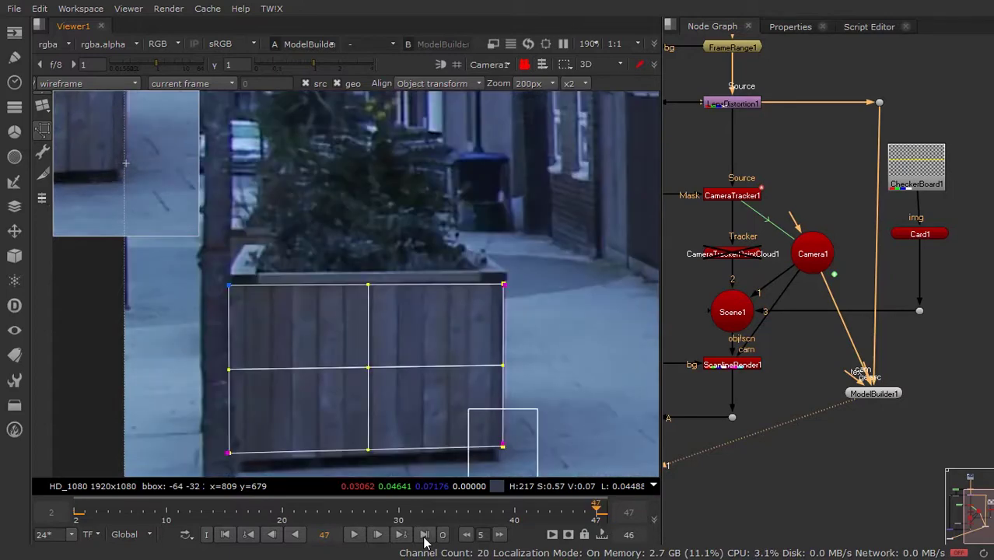
pyautogui.click(225, 535)
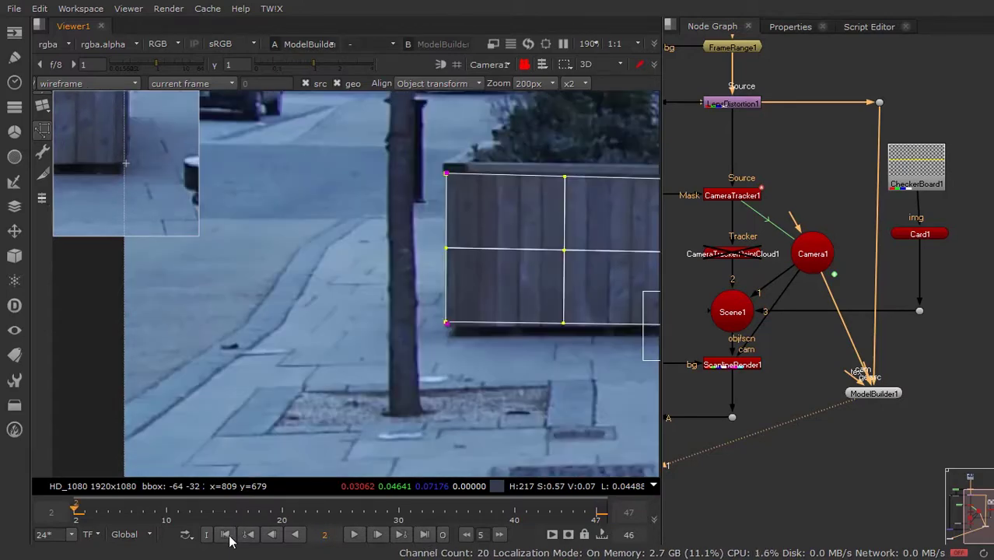
pyautogui.click(423, 535)
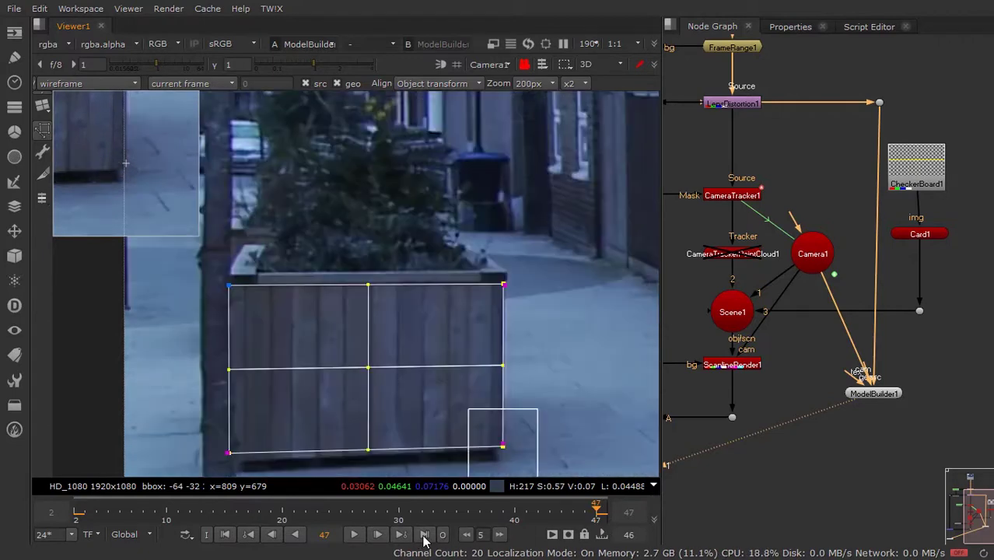
pyautogui.click(502, 368)
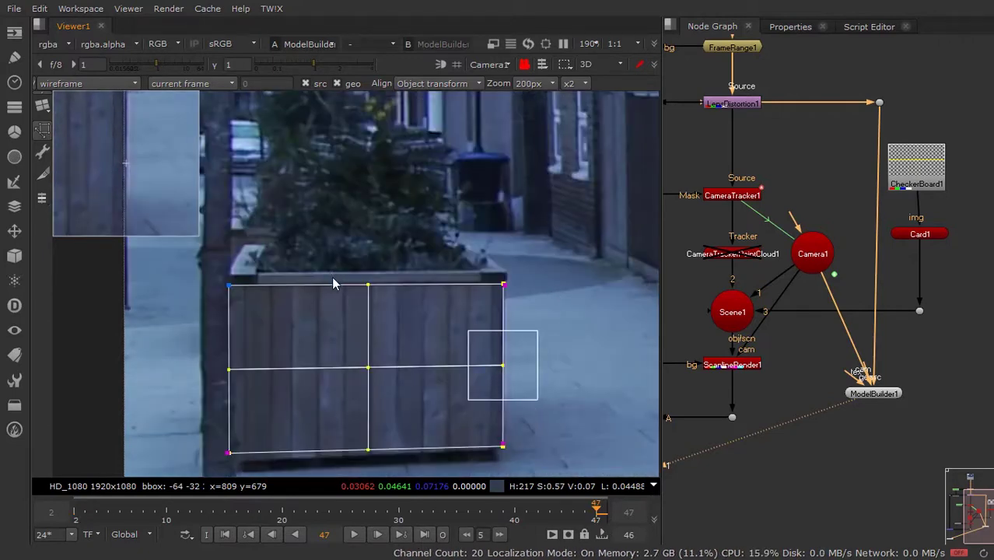
pyautogui.click(503, 285)
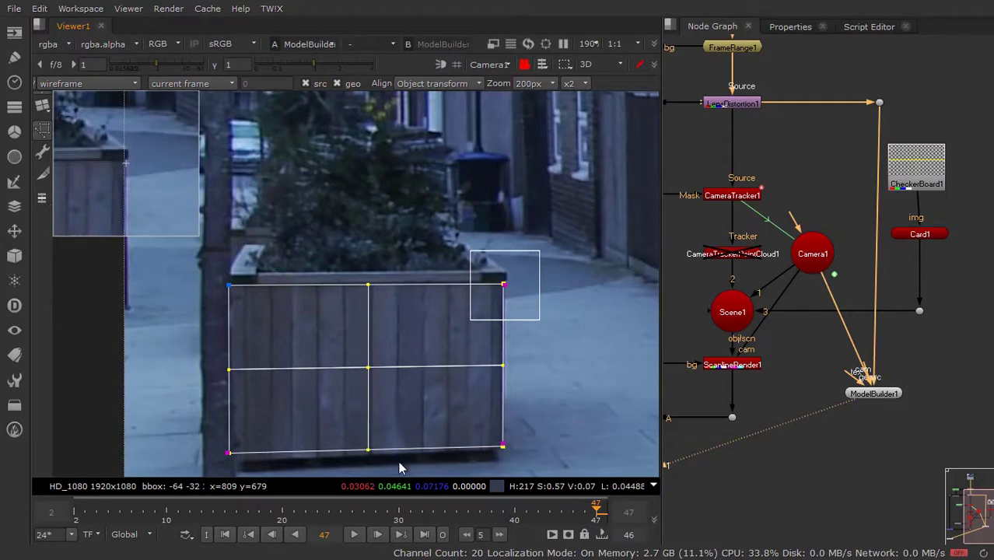
pyautogui.click(224, 535)
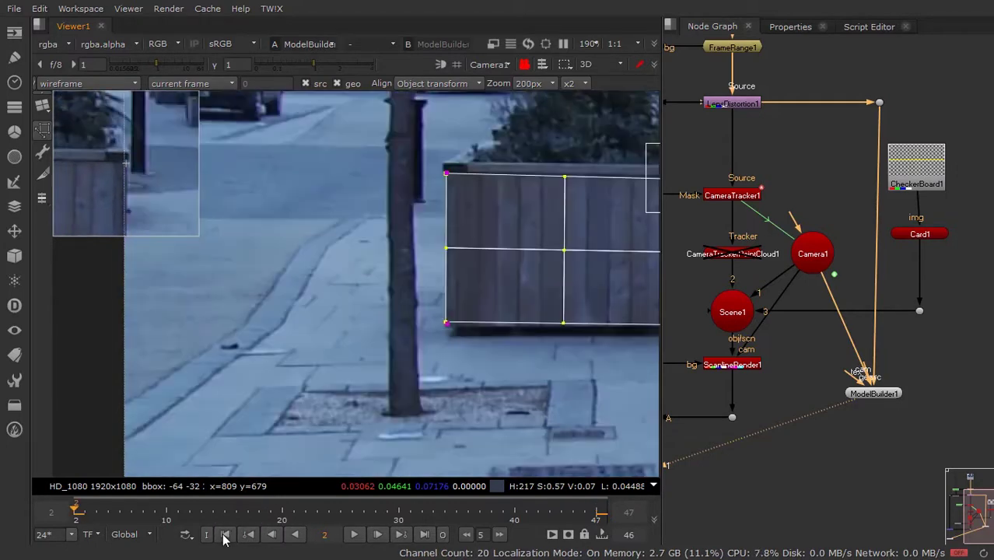
pyautogui.click(423, 534)
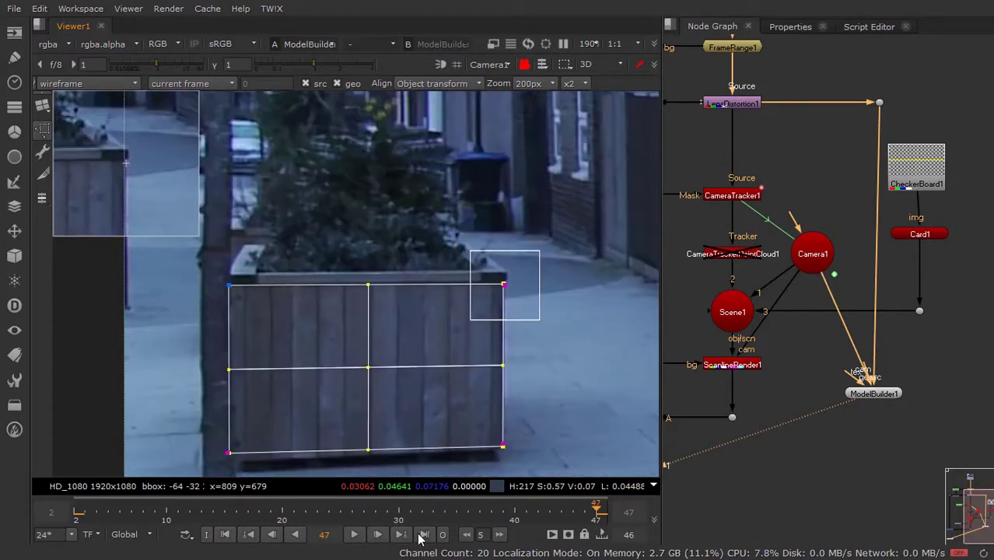
pyautogui.click(229, 287)
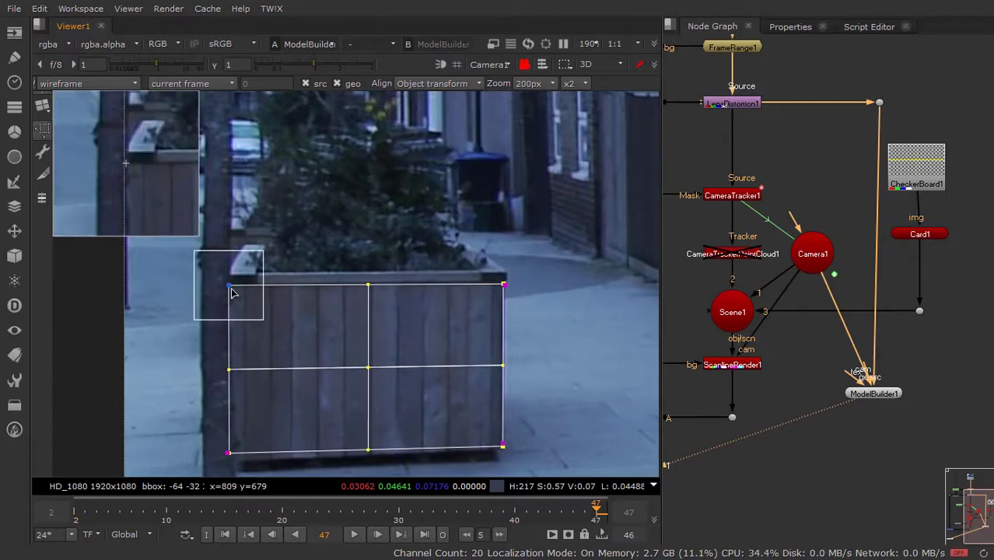
pyautogui.click(226, 536)
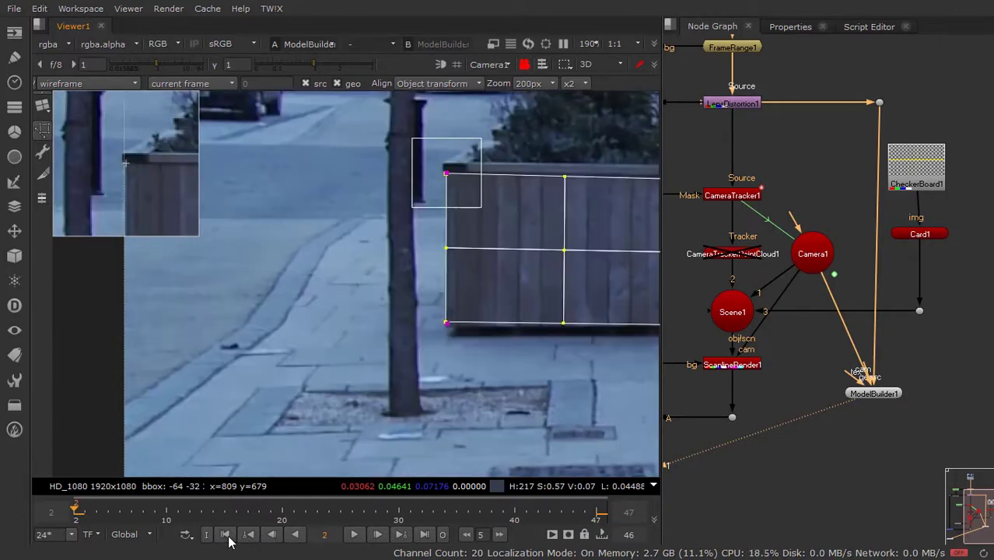
pyautogui.click(425, 538)
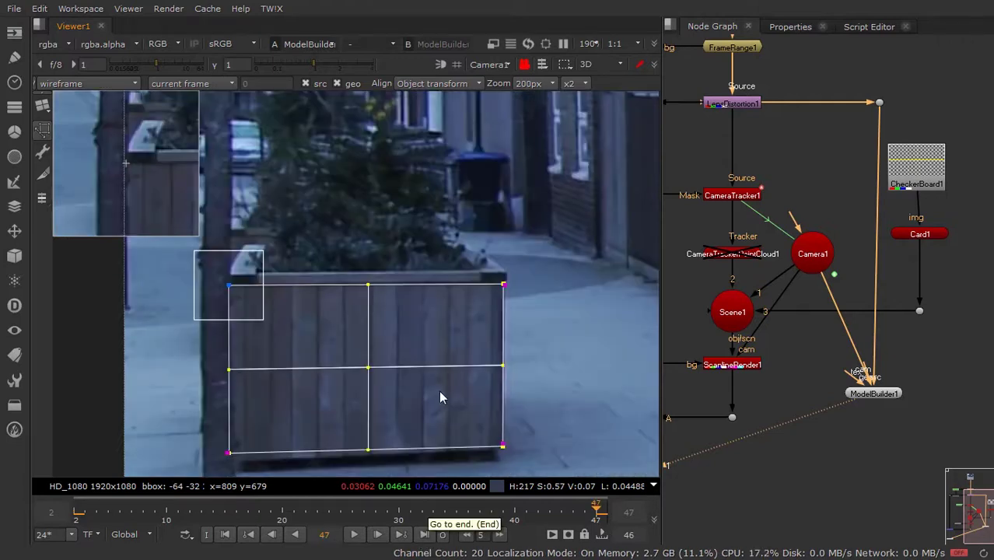
# - Snap the bottom-middle and bottom-left points onto the planter's bottom edge, then recheck frames 2 and 47
pyautogui.click(369, 452)
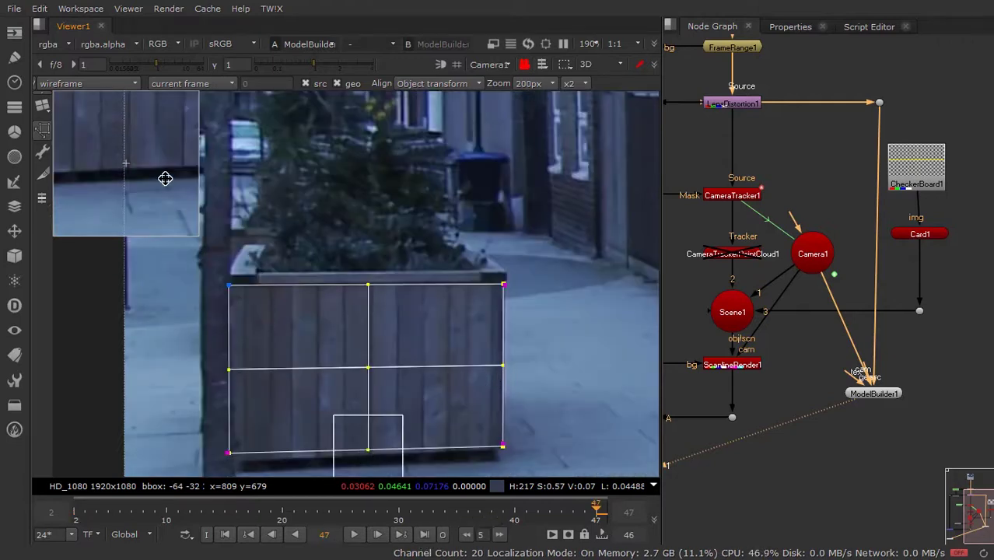
pyautogui.moveTo(139, 195); pyautogui.dragTo(142, 174)
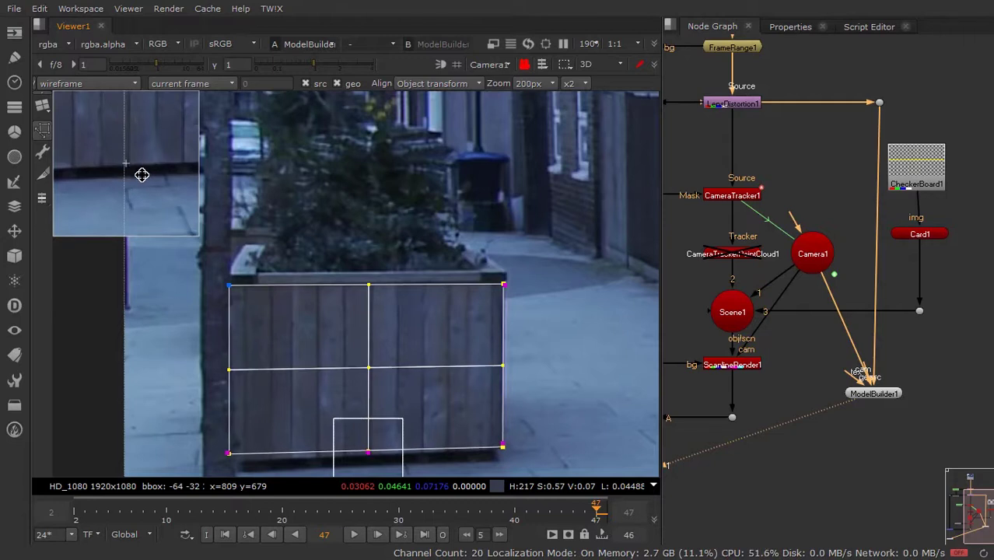
pyautogui.click(229, 457)
pyautogui.moveTo(125, 161); pyautogui.dragTo(122, 156)
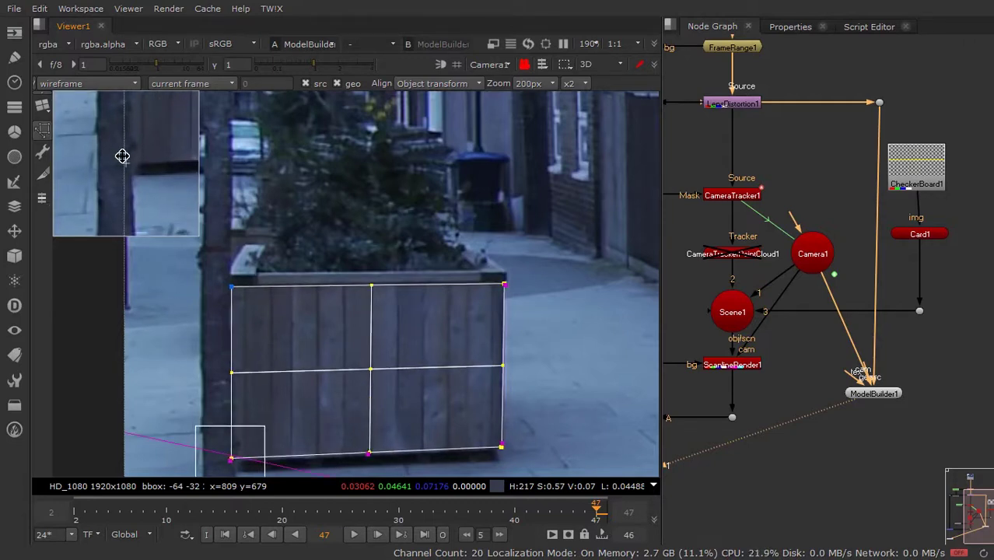
pyautogui.click(224, 535)
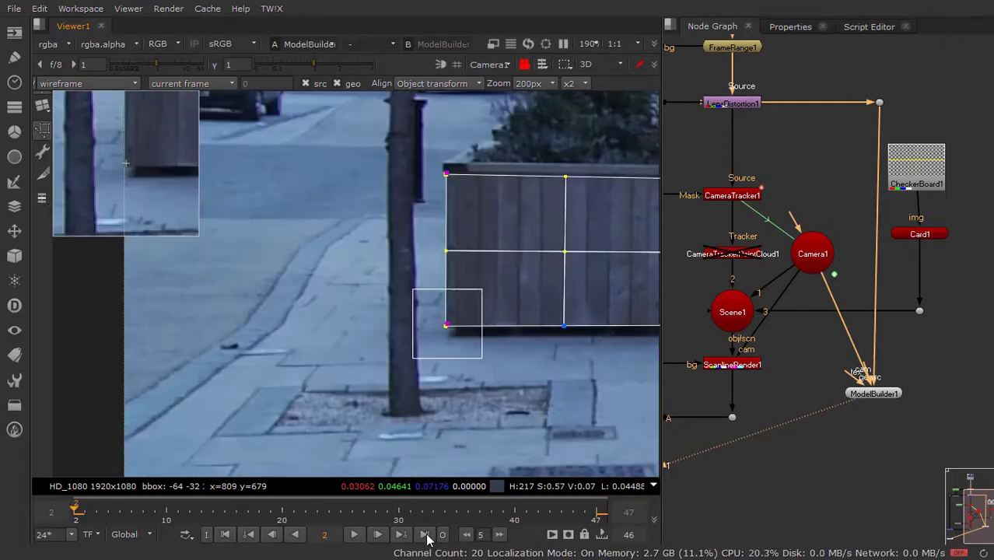
pyautogui.click(425, 537)
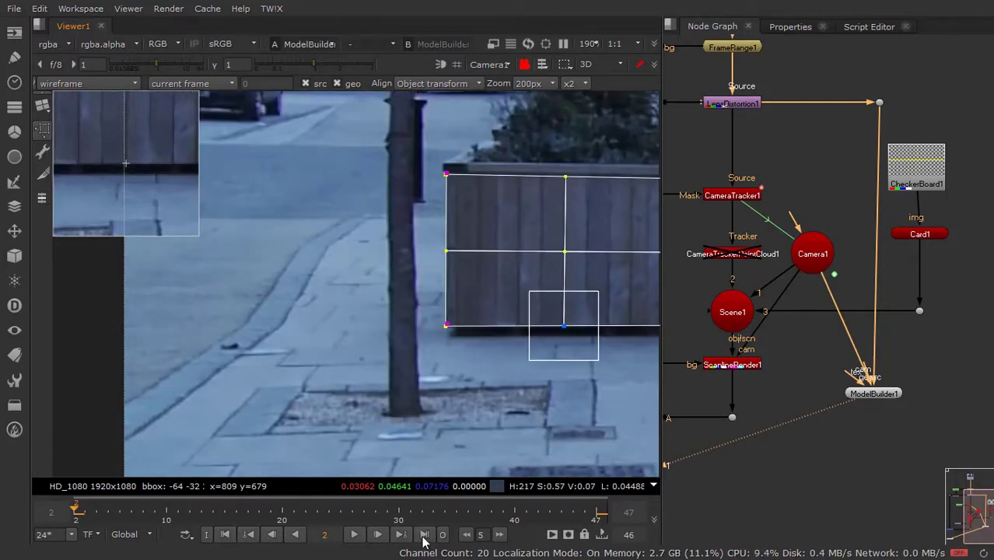
pyautogui.click(423, 535)
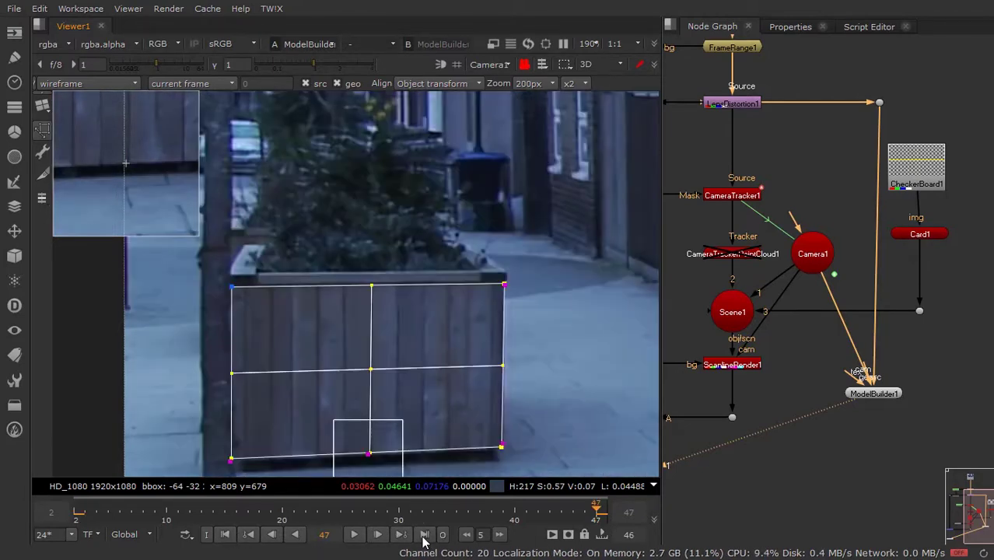
# - Check the card's top-right corner against the planter at frames 20 and 30
pyautogui.click(282, 518)
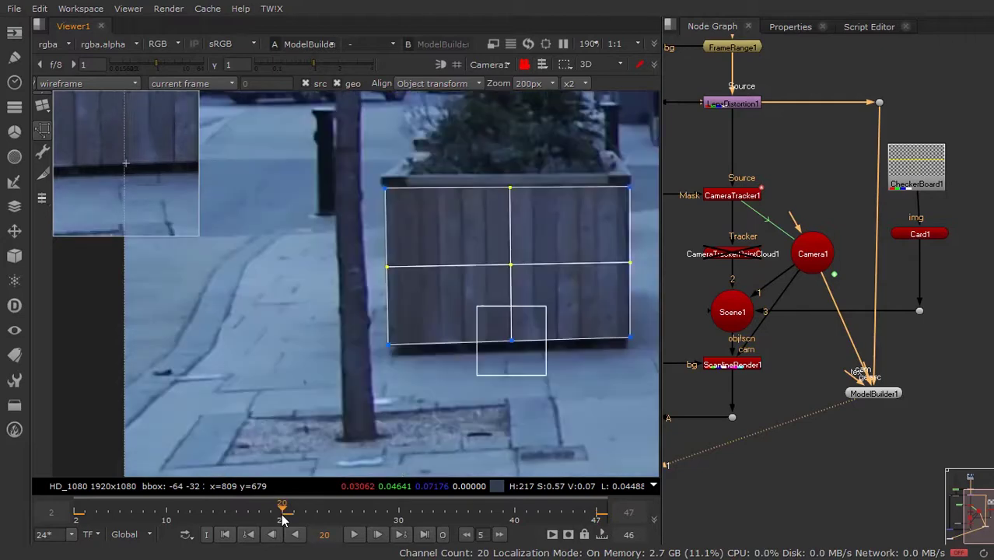
pyautogui.scroll(1, 564, 275)
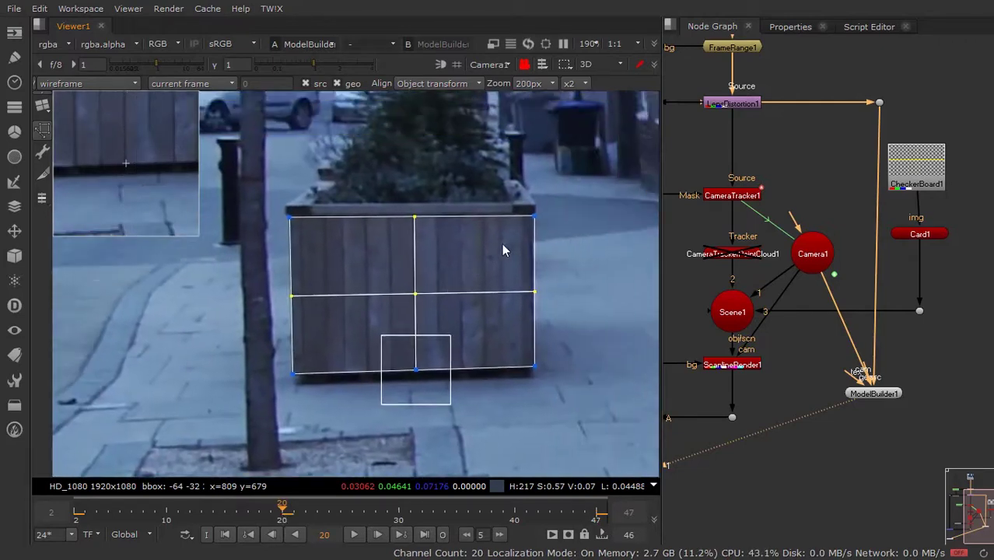
pyautogui.scroll(2, 502, 247)
pyautogui.scroll(3, 496, 255)
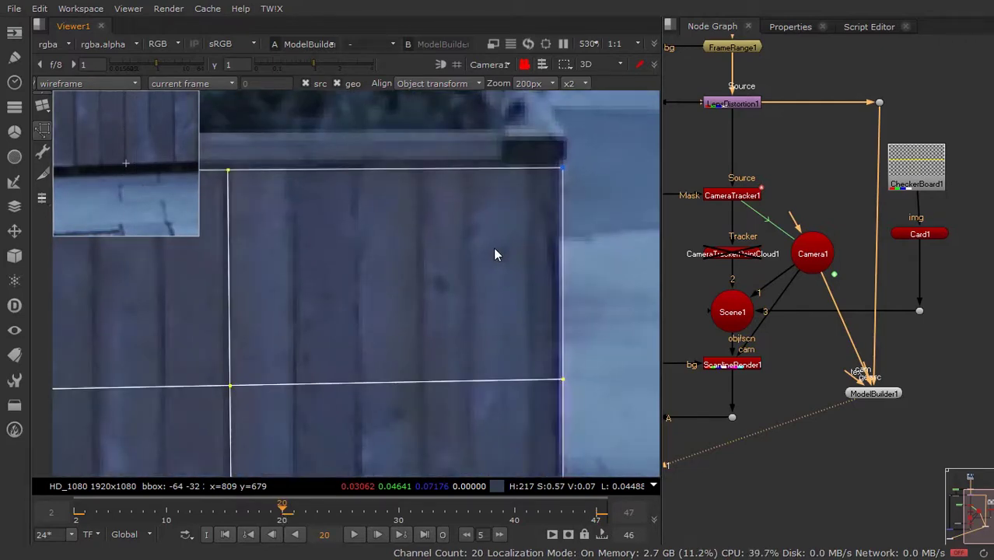
pyautogui.click(562, 168)
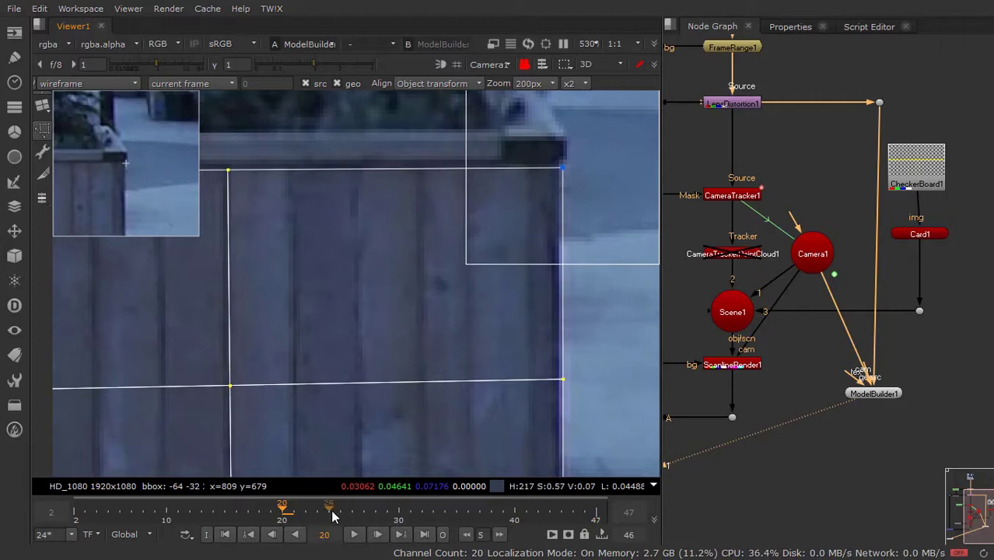
pyautogui.click(399, 513)
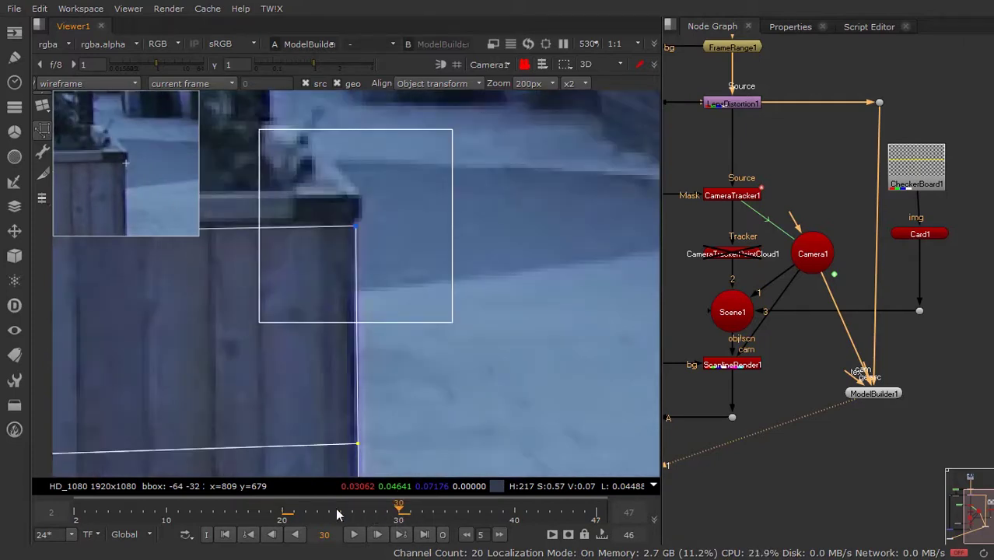
# - At frame 10, inspect the card's bottom-right and left-middle vertices against the planter corners
pyautogui.click(165, 514)
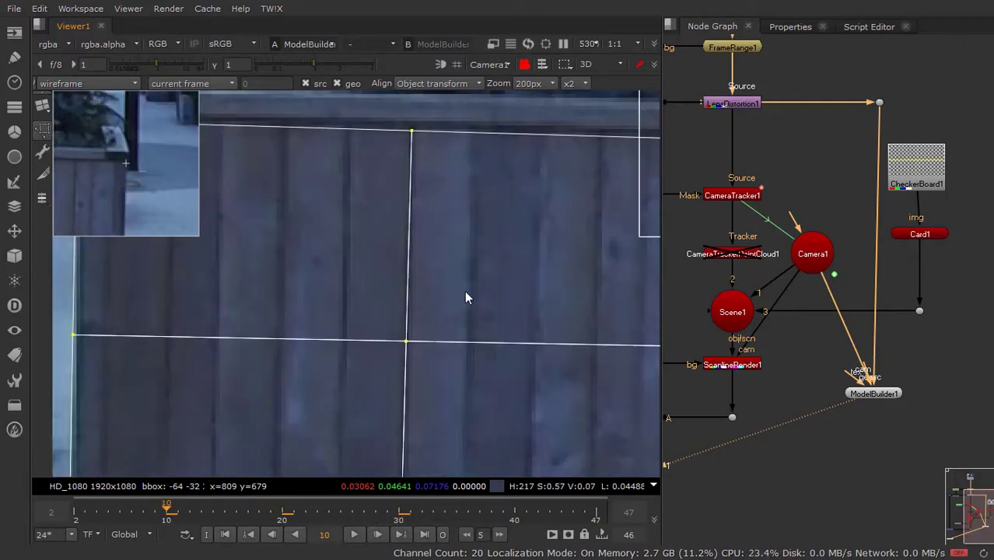
pyautogui.scroll(-3, 466, 311)
pyautogui.scroll(2, 475, 427)
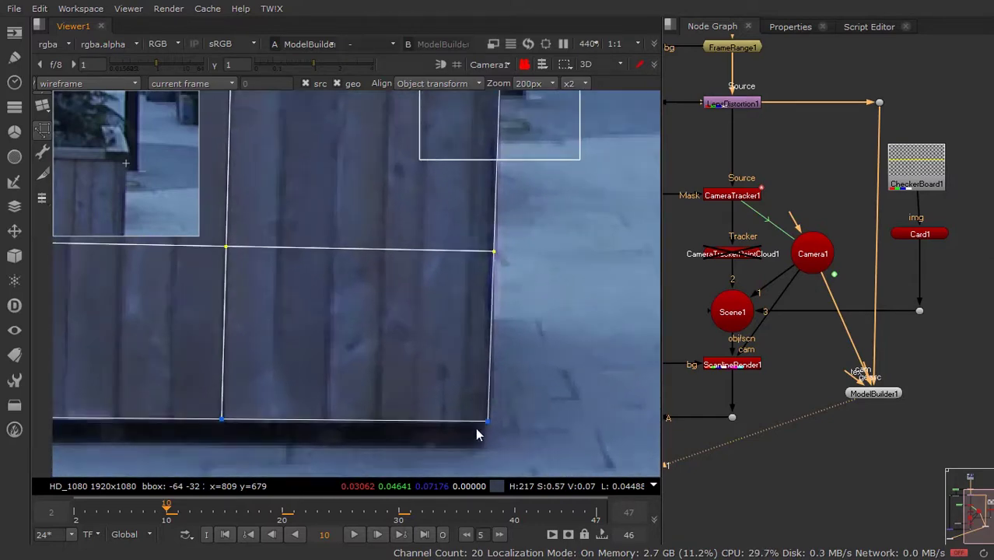
pyautogui.click(487, 422)
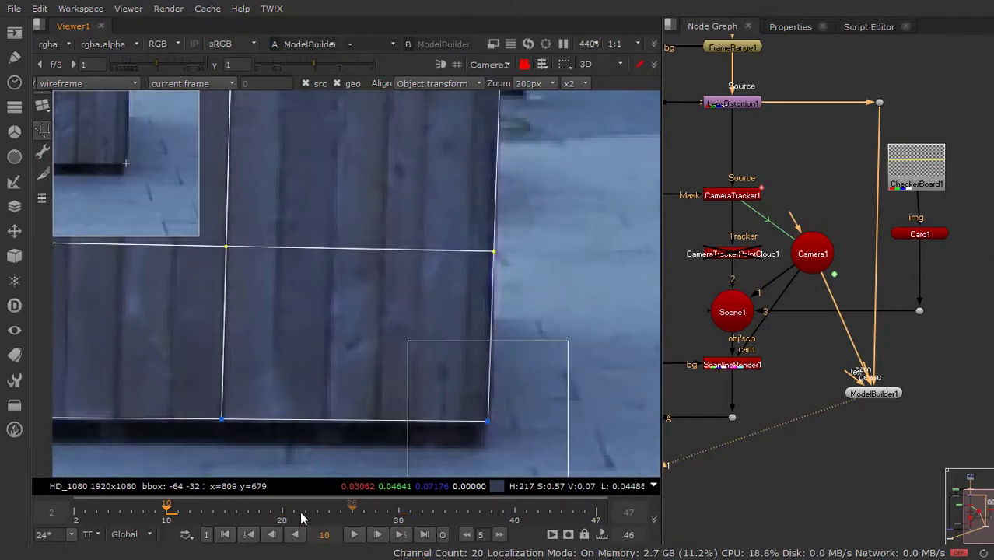
pyautogui.moveTo(309, 271); pyautogui.dragTo(512, 307)
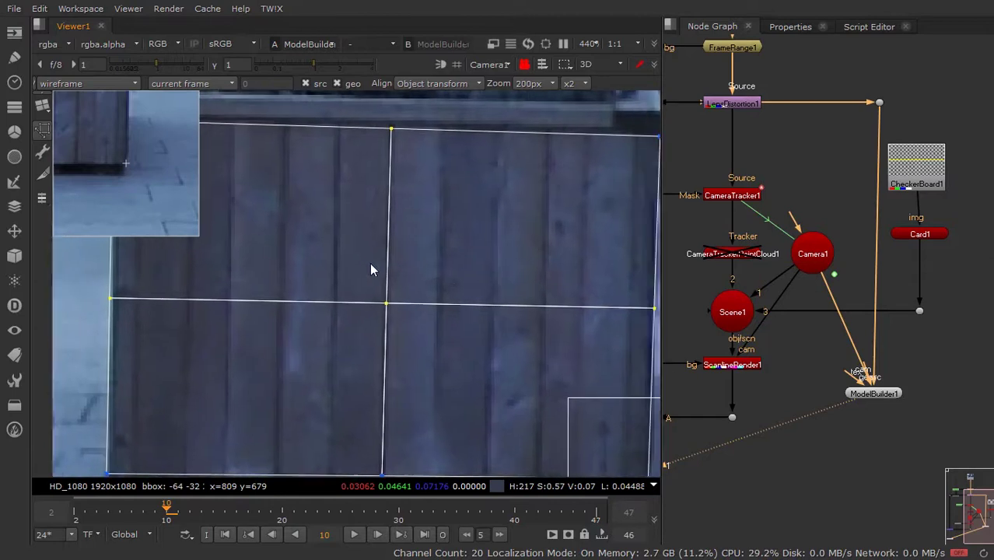
pyautogui.moveTo(370, 270); pyautogui.dragTo(507, 315)
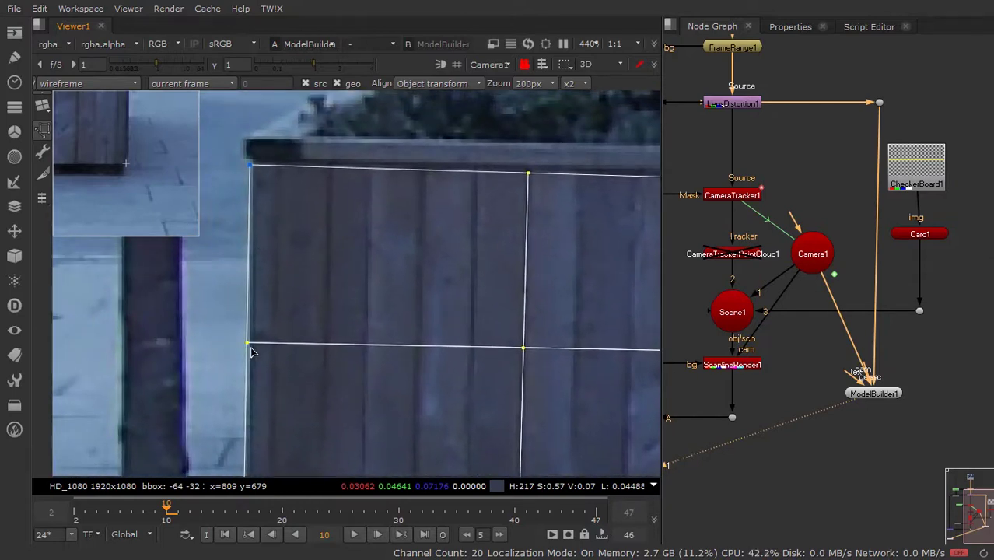
pyautogui.click(251, 350)
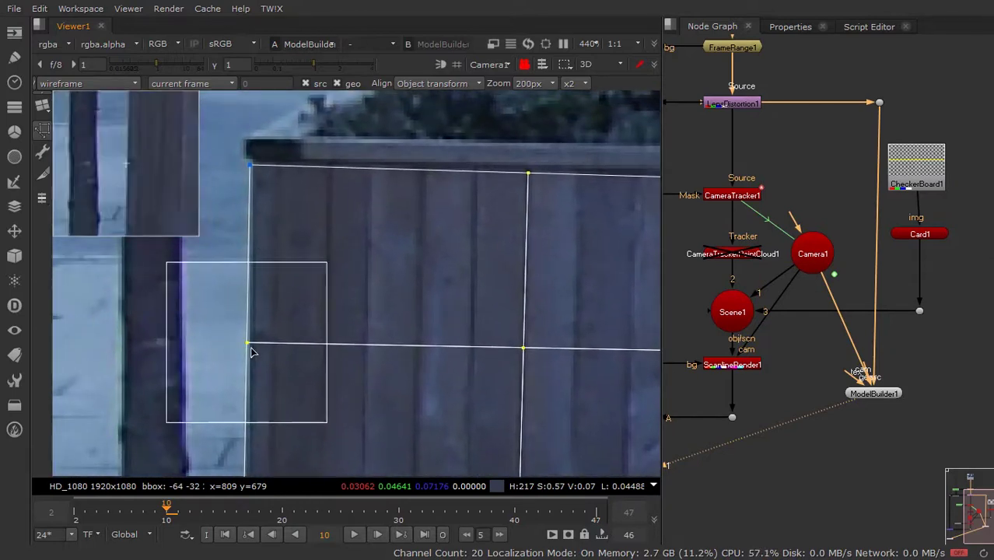
# - Compare the card fit at the shot's first frame, then return to frame 10
pyautogui.click(229, 535)
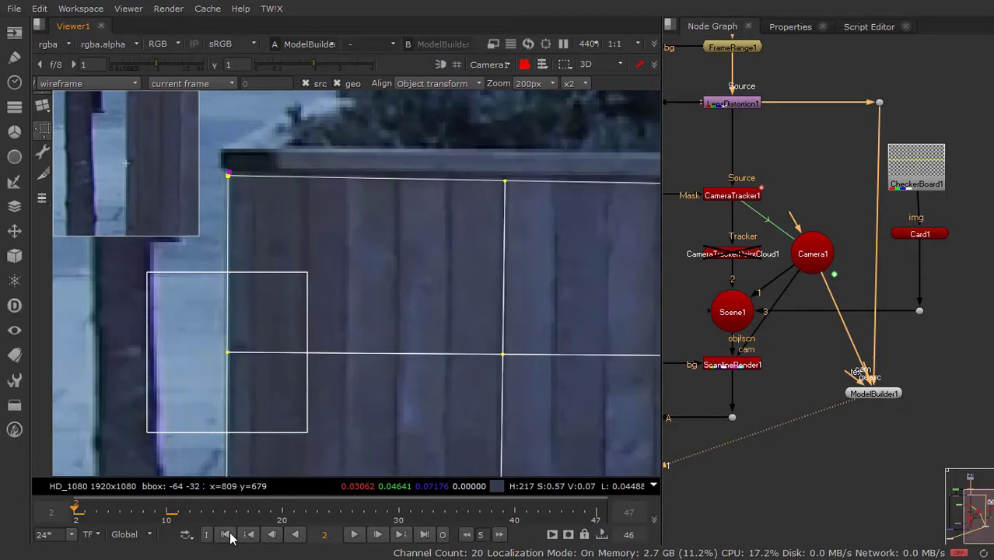
pyautogui.click(164, 517)
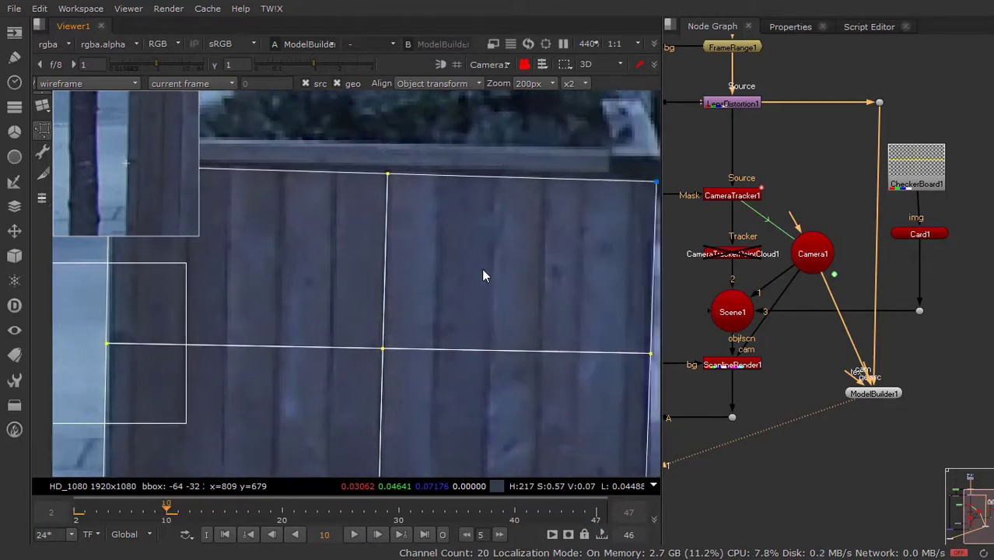
pyautogui.scroll(-4, 425, 266)
pyautogui.scroll(2, 393, 233)
pyautogui.scroll(-3, 370, 237)
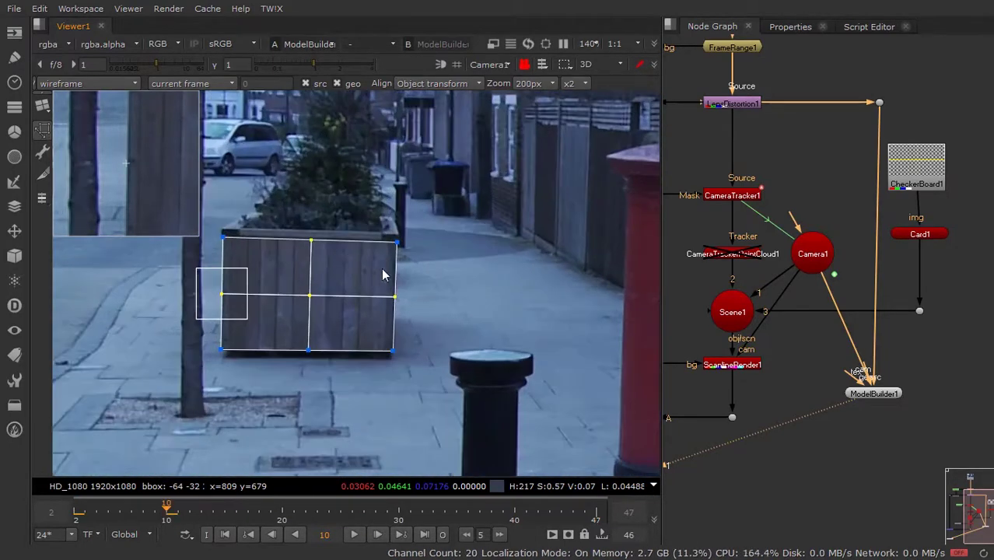
pyautogui.scroll(-2, 392, 254)
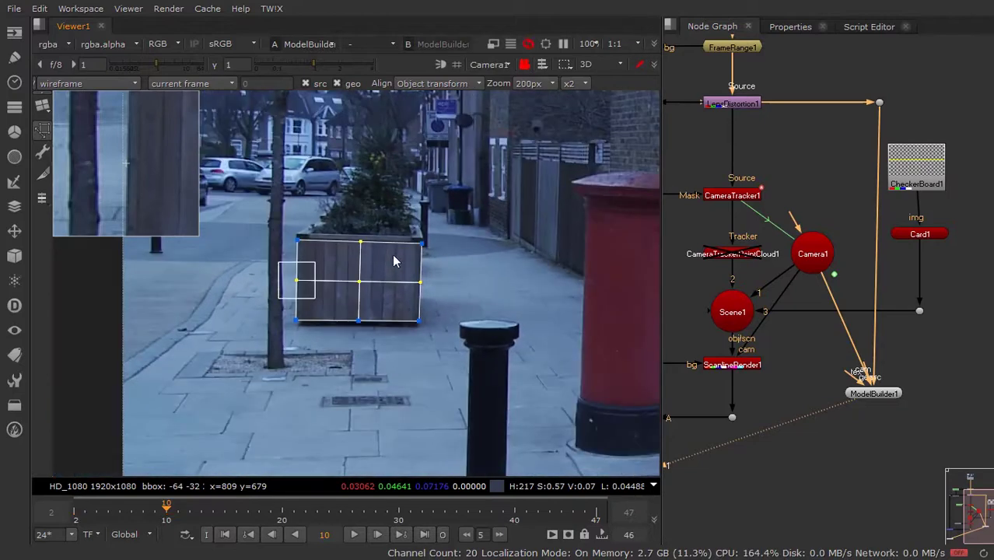
# - Unlock the viewer from the camera, show the ground grid, and orbit to see Camera1 and the card
pyautogui.click(525, 65)
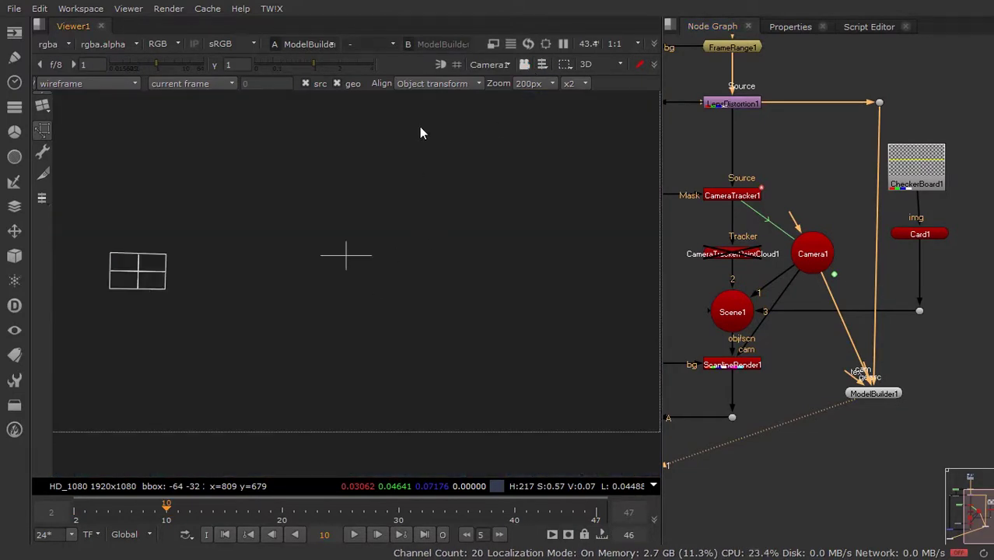
pyautogui.click(457, 64)
pyautogui.moveTo(411, 288)
pyautogui.mouseDown()
pyautogui.moveTo(491, 264)
pyautogui.moveTo(348, 269)
pyautogui.moveTo(455, 213)
pyautogui.mouseUp()
pyautogui.click(734, 312)
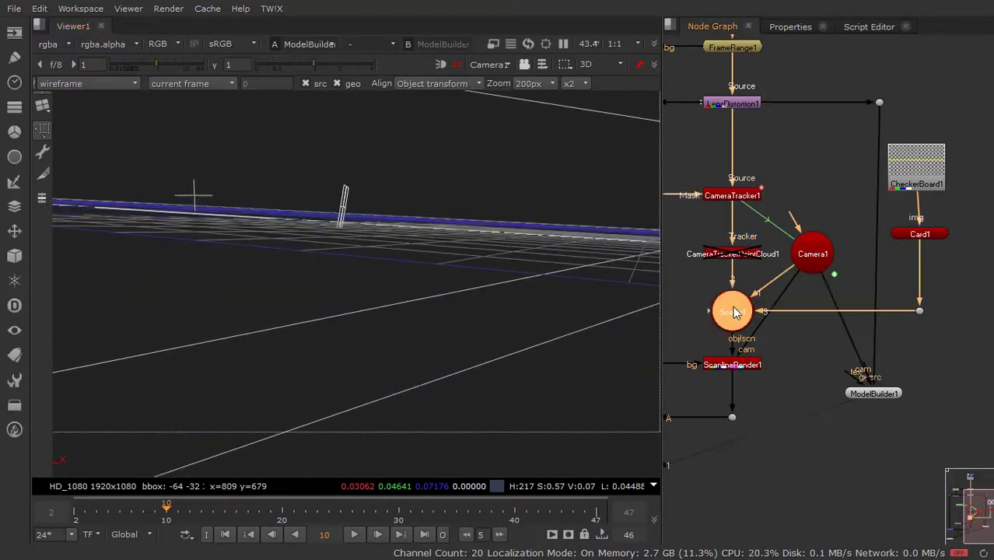
pyautogui.moveTo(217, 265)
pyautogui.mouseDown()
pyautogui.moveTo(331, 218)
pyautogui.moveTo(351, 224)
pyautogui.moveTo(308, 238)
pyautogui.moveTo(330, 244)
pyautogui.mouseUp()
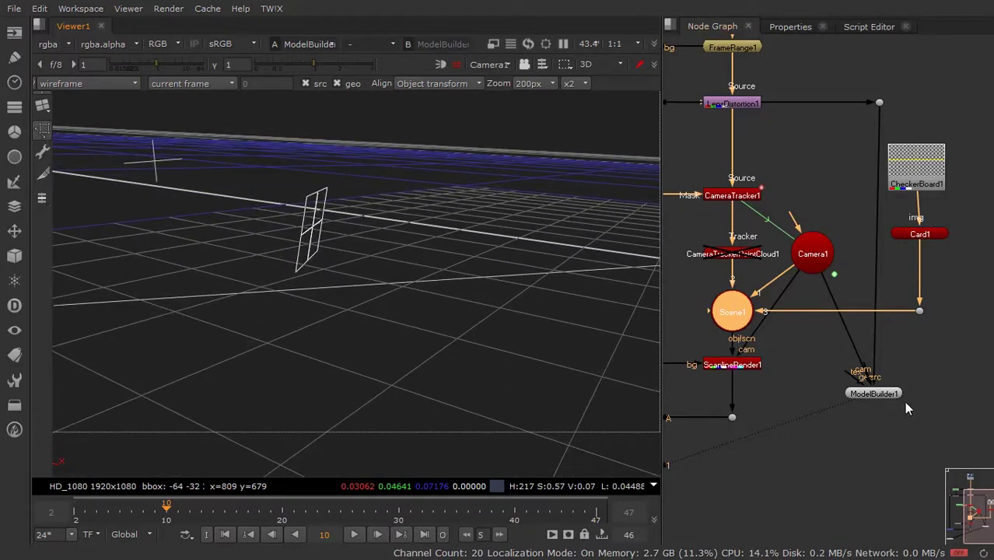
# - Open ModelBuilder1's properties so Card1 is listed under Root
pyautogui.click(873, 394)
pyautogui.doubleClick(872, 393)
pyautogui.click(696, 89)
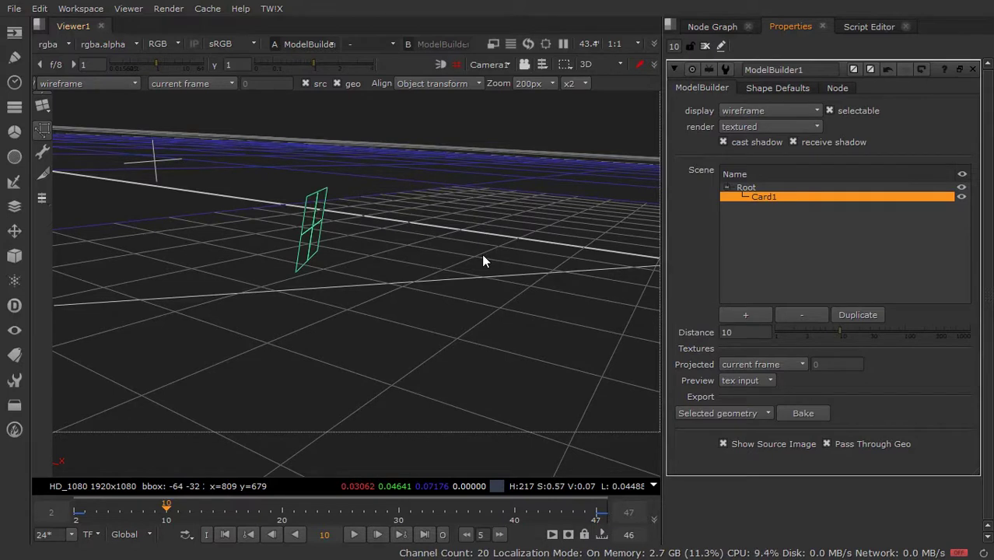
# - In Vertex selection mode, select and shift the card's top vertices so it stands upright
pyautogui.click(541, 65)
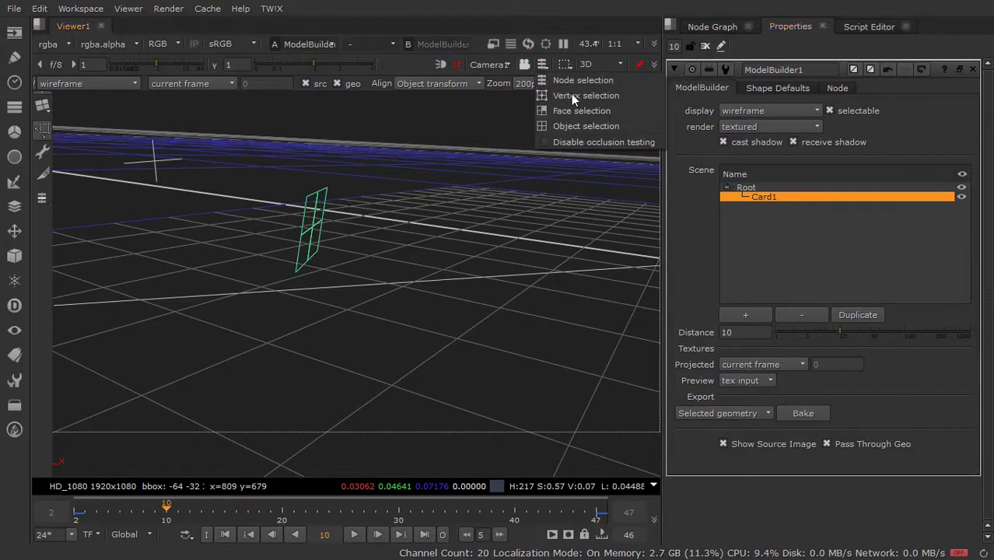
pyautogui.click(573, 97)
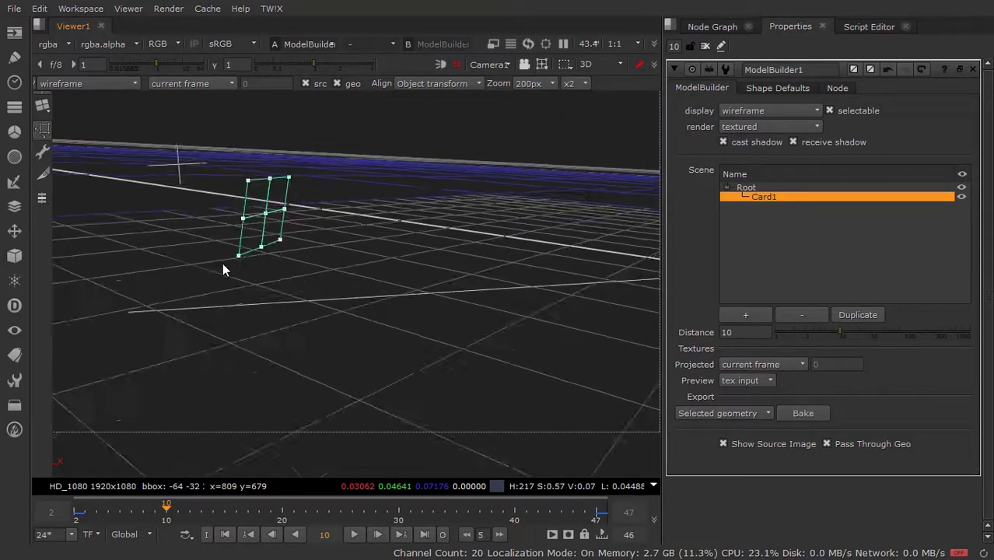
pyautogui.moveTo(253, 269); pyautogui.dragTo(45, 155)
pyautogui.click(44, 155)
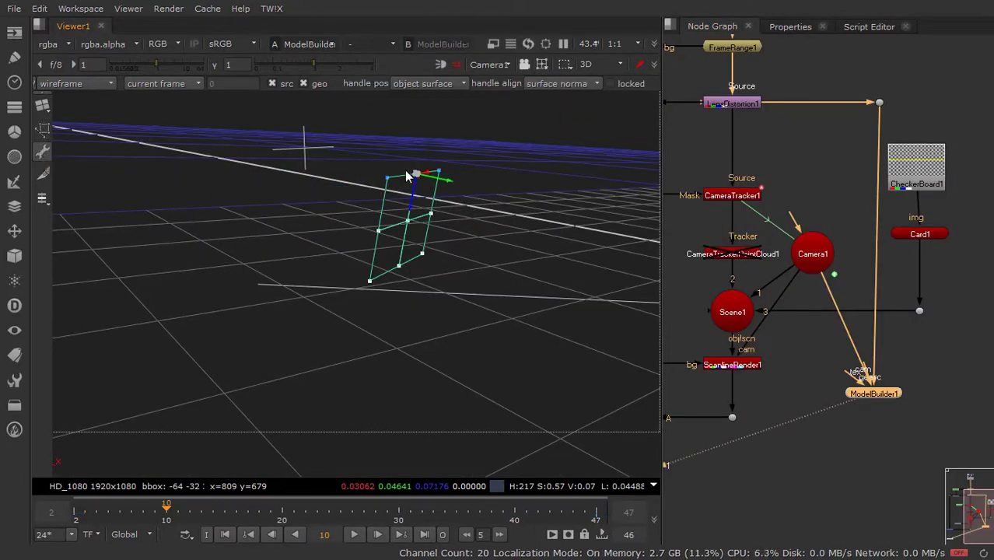
pyautogui.moveTo(403, 220)
pyautogui.mouseDown()
pyautogui.moveTo(402, 246)
pyautogui.moveTo(429, 236)
pyautogui.mouseUp()
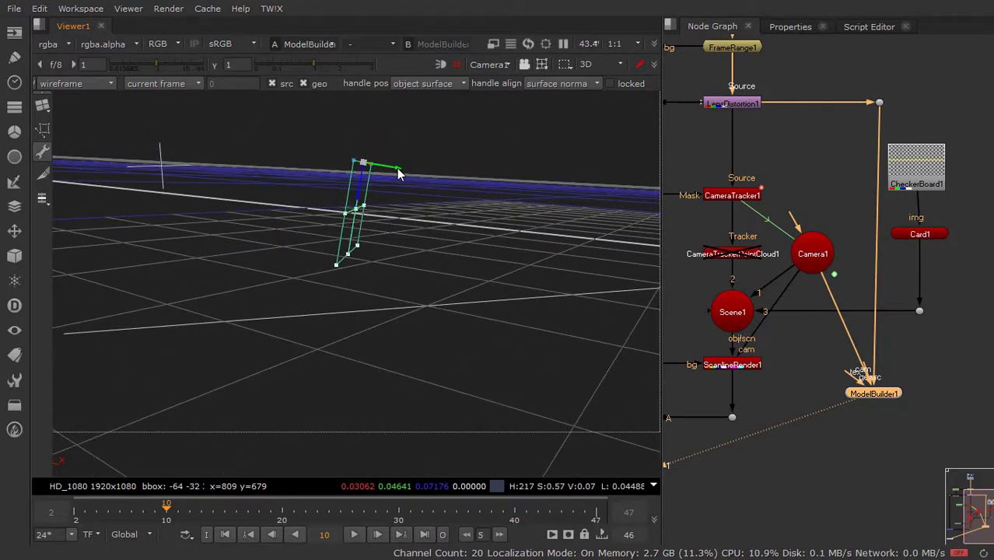
pyautogui.moveTo(396, 173); pyautogui.dragTo(392, 172)
pyautogui.moveTo(287, 208)
pyautogui.mouseDown()
pyautogui.moveTo(345, 218)
pyautogui.moveTo(338, 215)
pyautogui.moveTo(356, 189)
pyautogui.mouseUp()
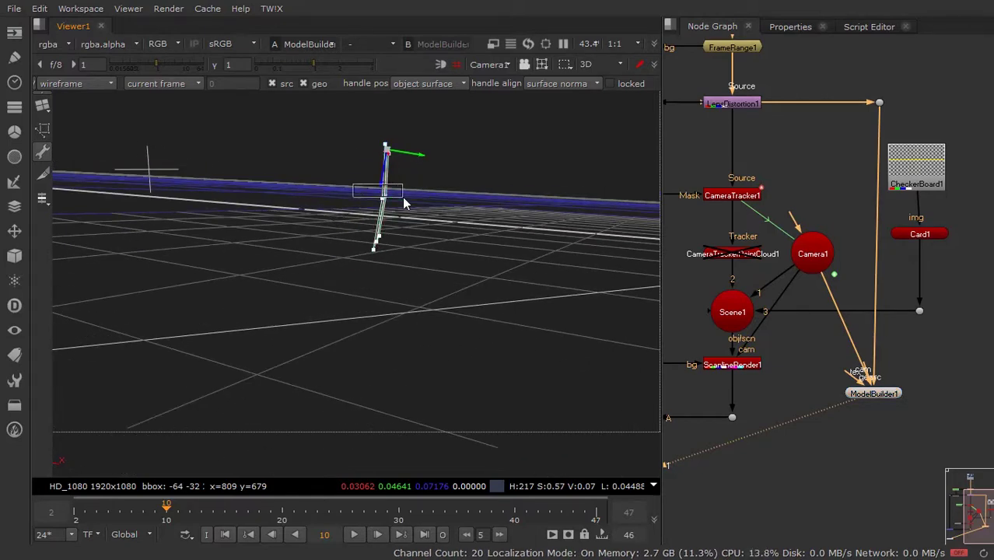
pyautogui.moveTo(393, 240); pyautogui.dragTo(375, 115)
pyautogui.moveTo(376, 116)
pyautogui.mouseDown()
pyautogui.moveTo(430, 200)
pyautogui.moveTo(428, 169)
pyautogui.mouseUp()
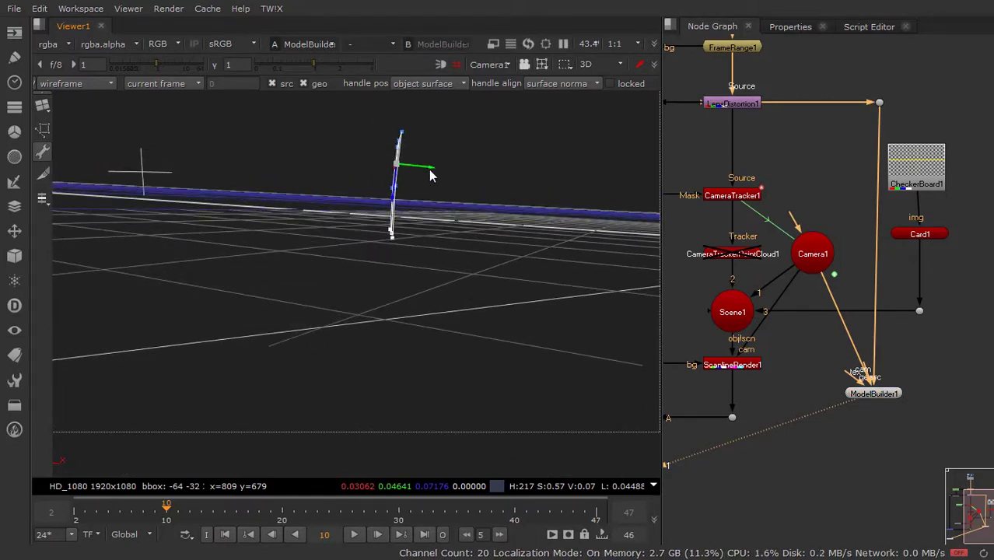
# - Check the card framed in the right-side, left-side and top orthographic views
pyautogui.click(605, 63)
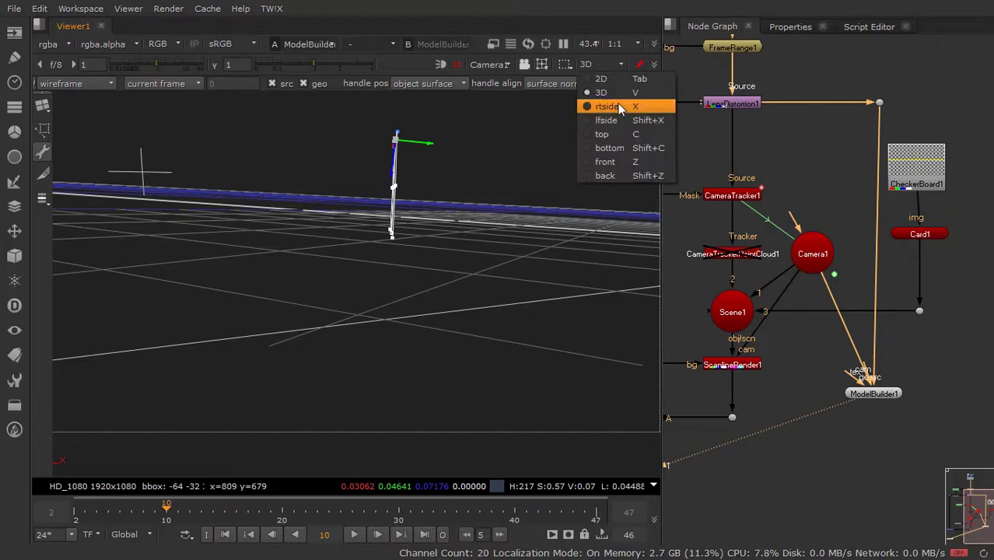
pyautogui.click(618, 109)
pyautogui.press('f')
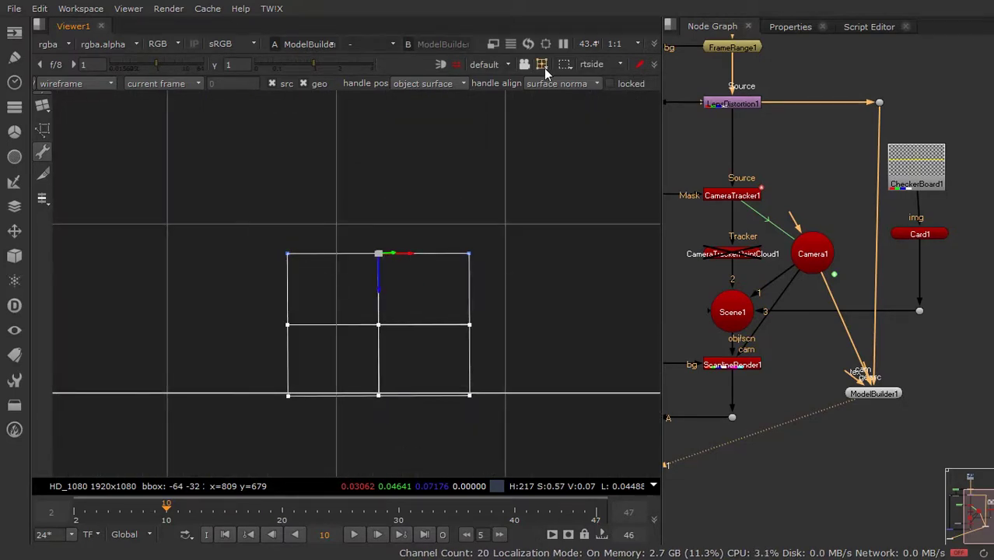
pyautogui.hotkey('shift', 'x')
pyautogui.click(605, 64)
pyautogui.click(620, 134)
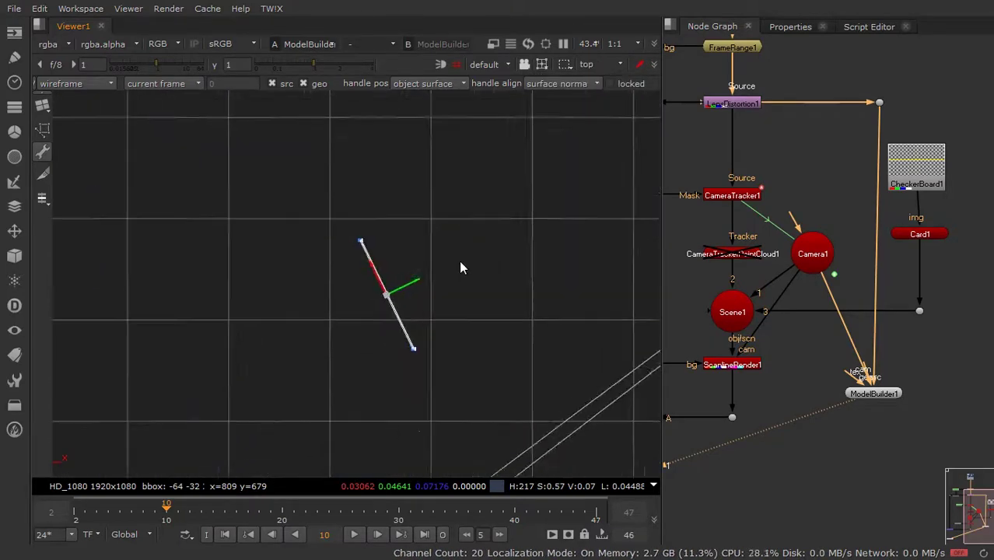
pyautogui.press('f')
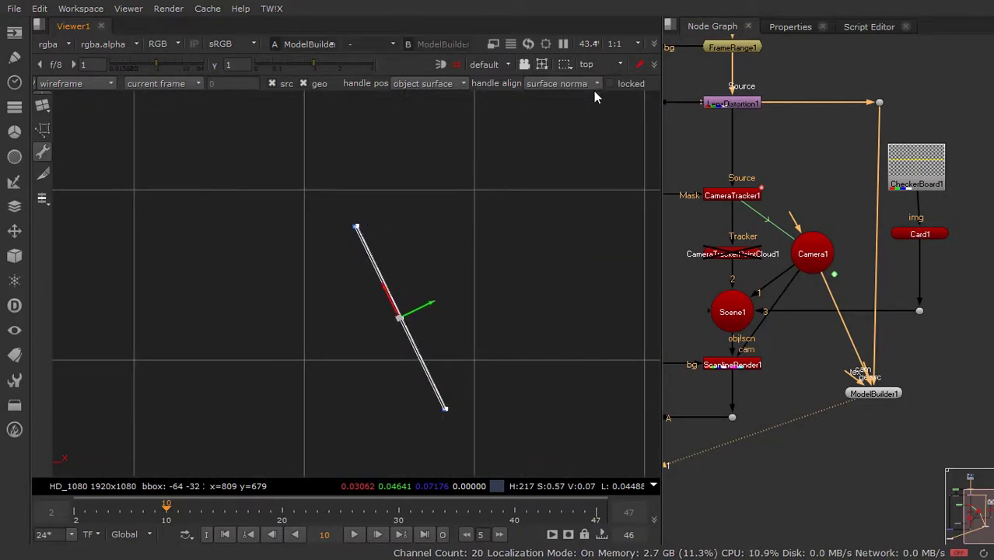
# - Check the card from the bottom view, then return to perspective and orbit around it
pyautogui.click(596, 66)
pyautogui.click(599, 147)
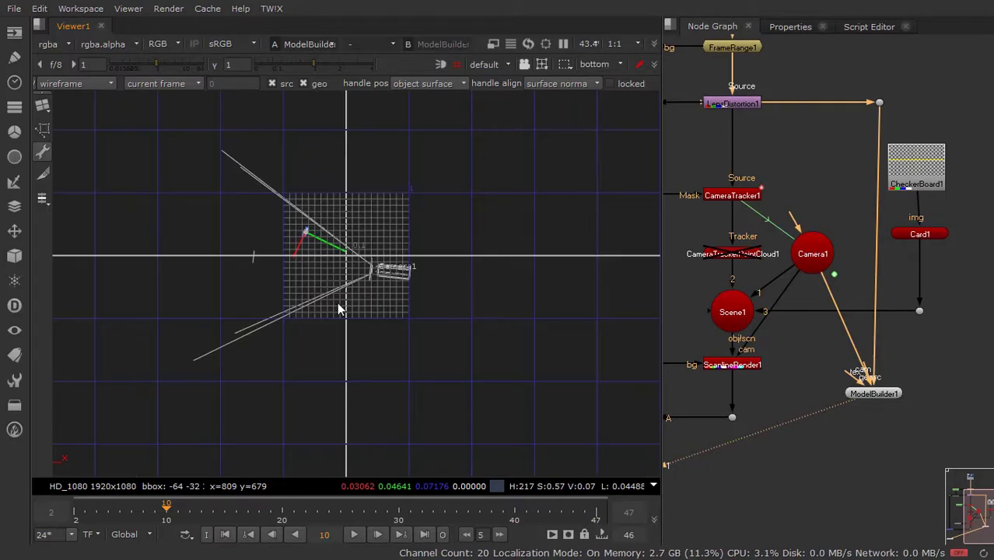
pyautogui.press('f')
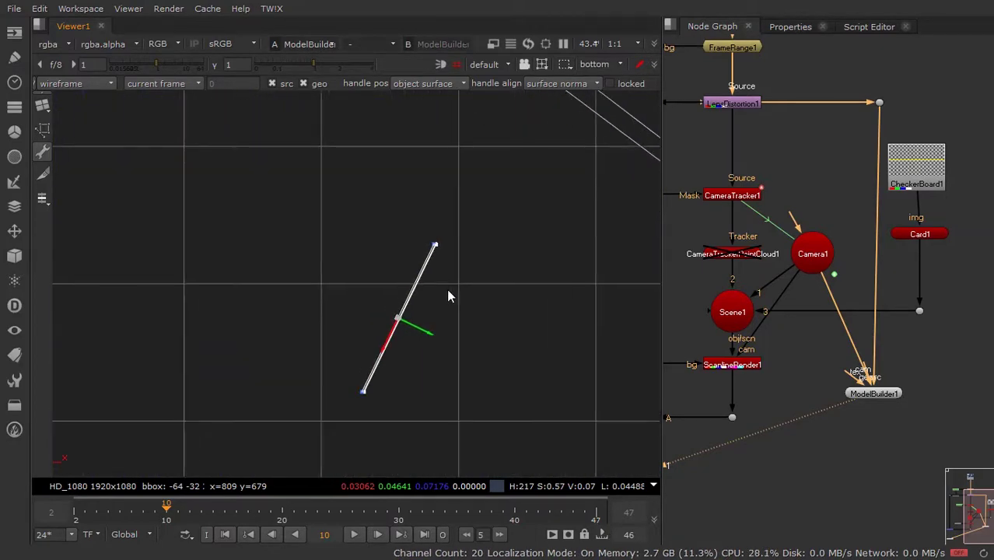
pyautogui.click(615, 63)
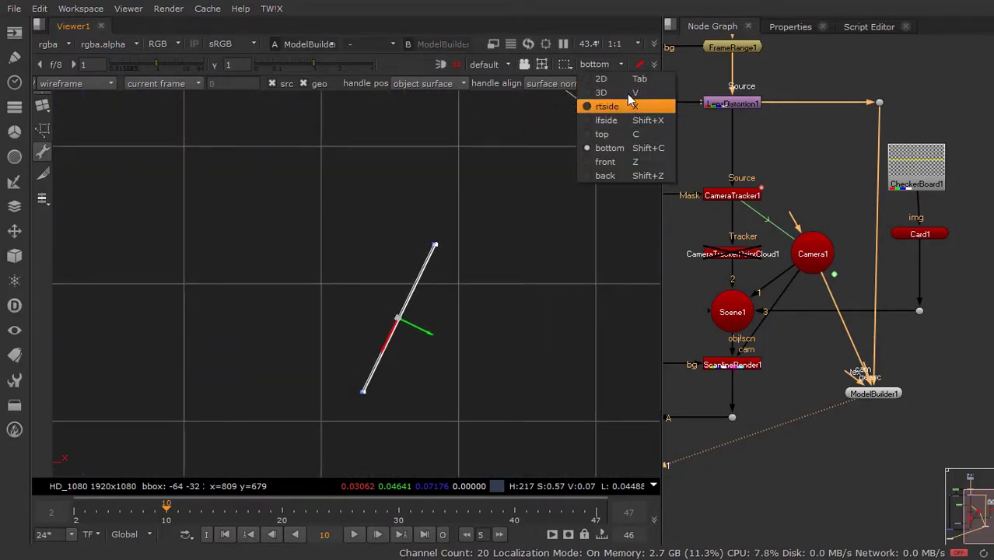
pyautogui.click(627, 93)
pyautogui.moveTo(508, 268)
pyautogui.mouseDown()
pyautogui.moveTo(389, 275)
pyautogui.moveTo(420, 246)
pyautogui.mouseUp()
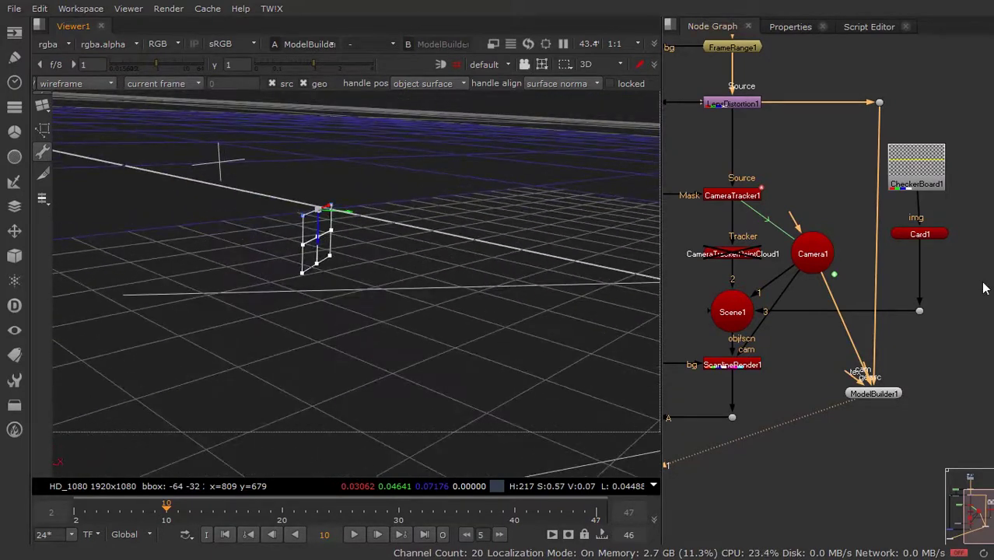
# - Bake the selected card from ModelBuilder1 into its own geometry node
pyautogui.doubleClick(872, 392)
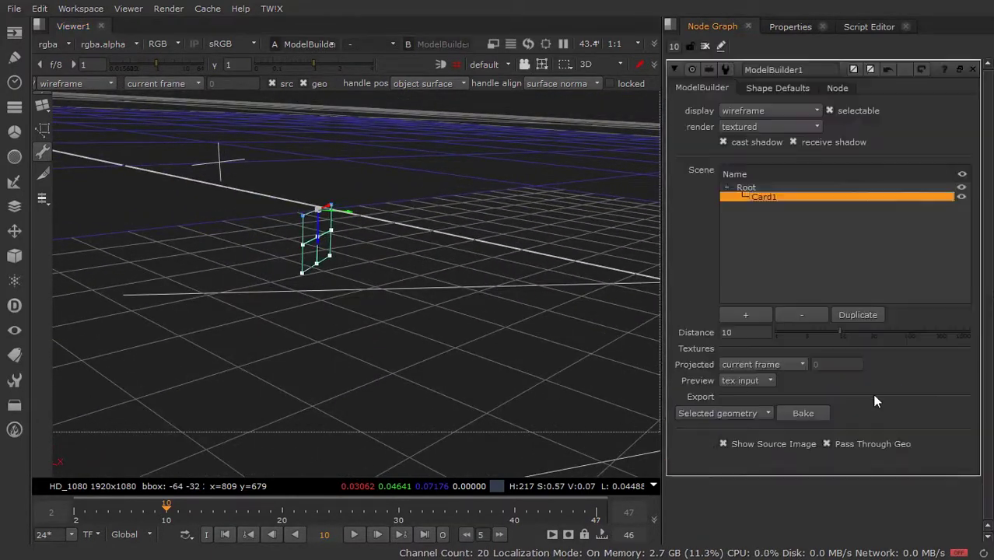
pyautogui.click(740, 413)
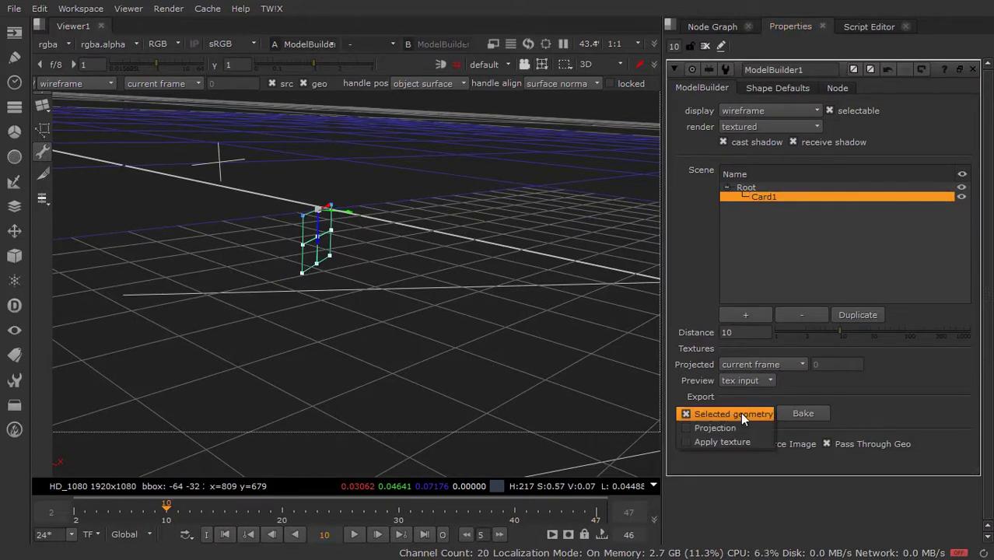
pyautogui.click(741, 412)
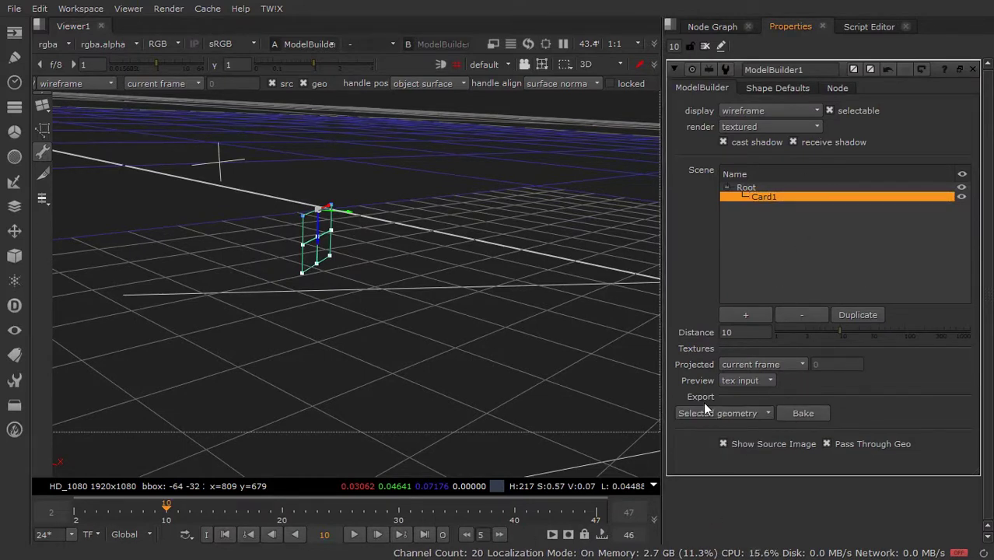
pyautogui.click(806, 409)
# - Position the ModelBuilderGeo Card1 node and connect it into Scene1
pyautogui.click(719, 30)
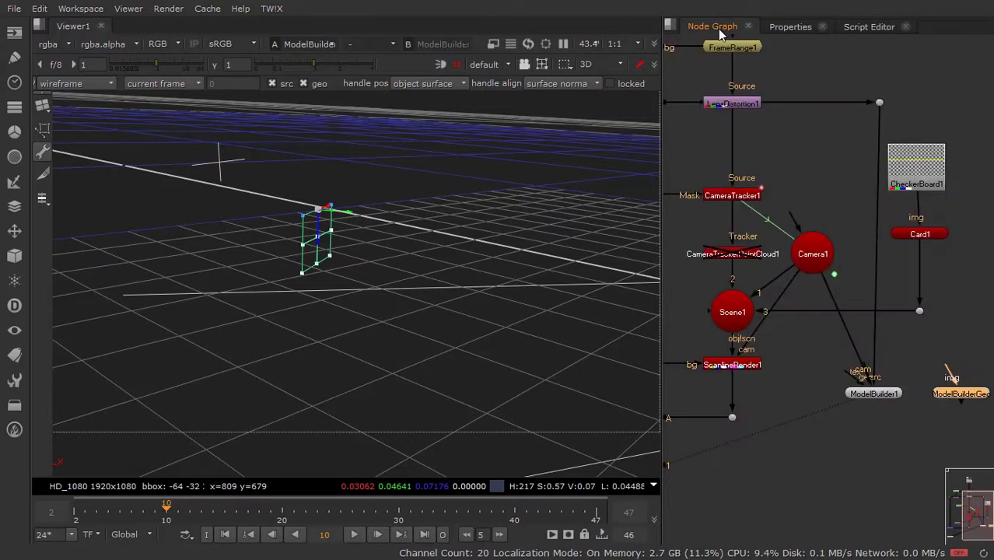
pyautogui.moveTo(895, 395); pyautogui.dragTo(826, 351)
pyautogui.moveTo(908, 347)
pyautogui.mouseDown()
pyautogui.moveTo(935, 261)
pyautogui.moveTo(753, 300)
pyautogui.moveTo(705, 272)
pyautogui.moveTo(635, 303)
pyautogui.mouseUp()
pyautogui.scroll(-3, 882, 296)
pyautogui.moveTo(825, 297); pyautogui.dragTo(888, 297)
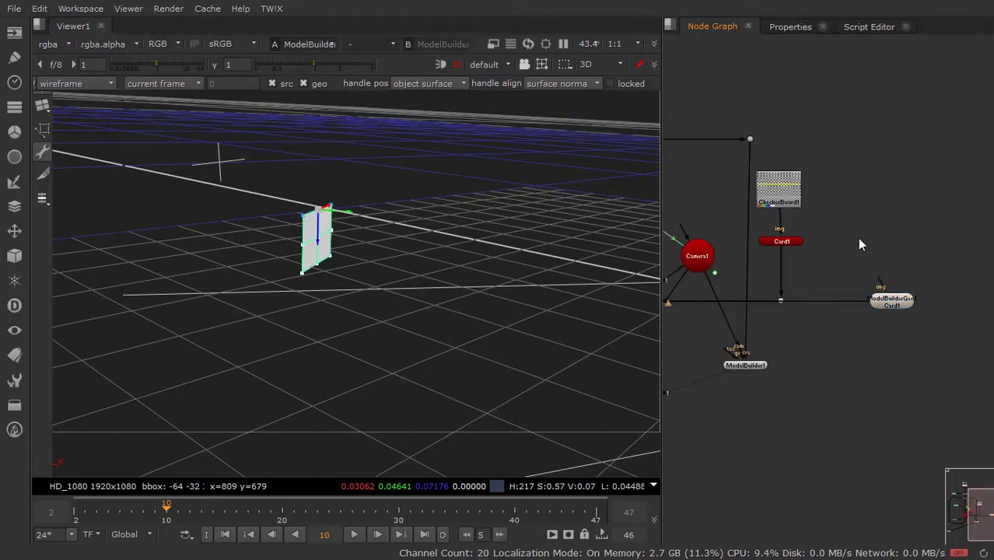
# - Duplicate CheckerBoard1 as CheckerBoard2 and feed it into the baked card's img input
pyautogui.click(771, 203)
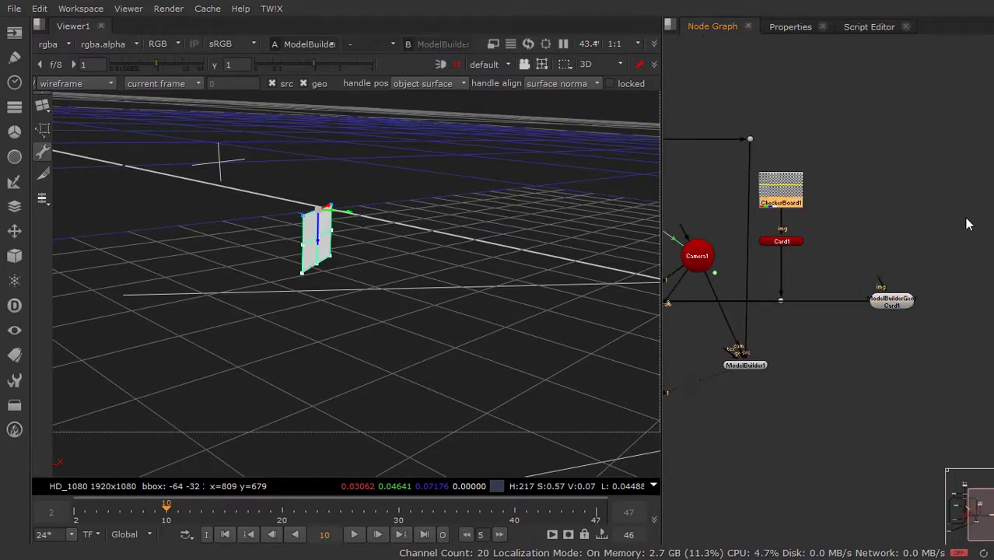
pyautogui.hotkey('ctrl', 'c')
pyautogui.hotkey('ctrl', 'v')
pyautogui.moveTo(948, 221); pyautogui.dragTo(929, 190)
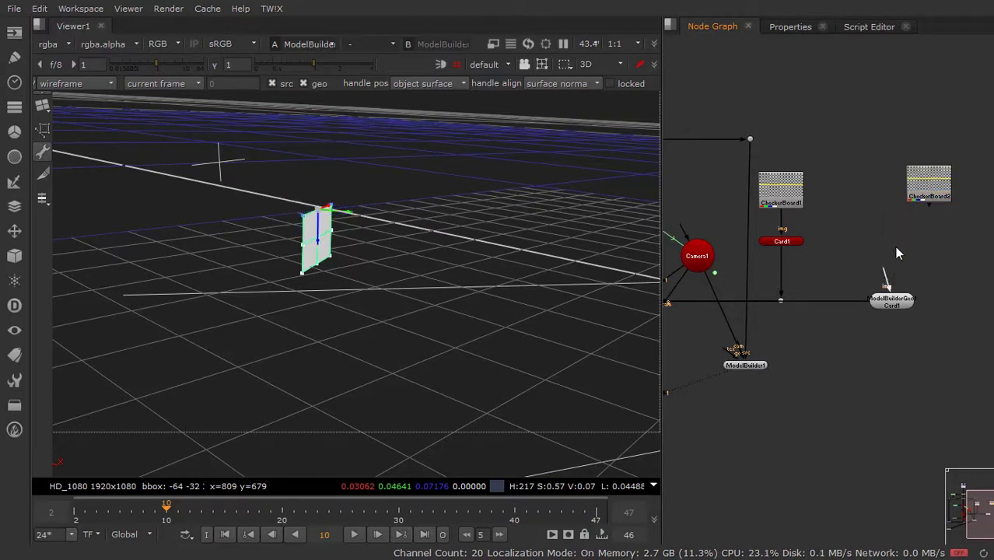
pyautogui.moveTo(885, 273)
pyautogui.mouseDown()
pyautogui.moveTo(929, 187)
pyautogui.moveTo(893, 200)
pyautogui.mouseUp()
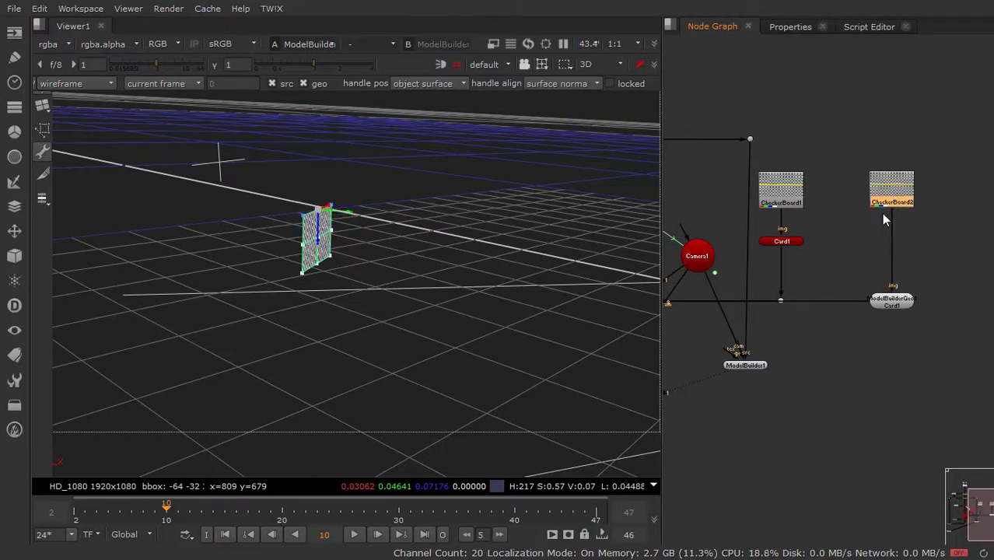
# - View the Merge1 output in the viewer
pyautogui.scroll(-3, 872, 332)
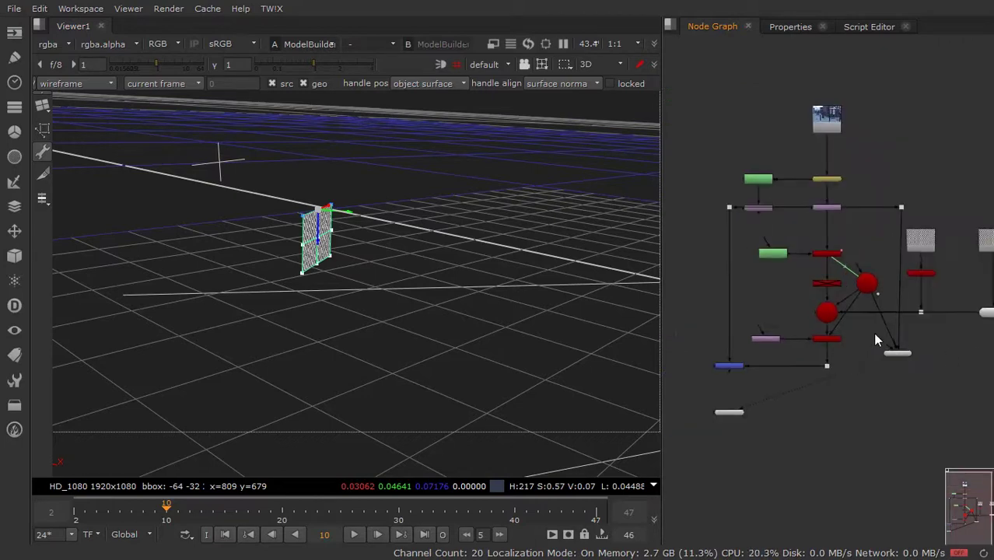
pyautogui.scroll(5, 859, 313)
pyautogui.click(860, 298)
pyautogui.press('1')
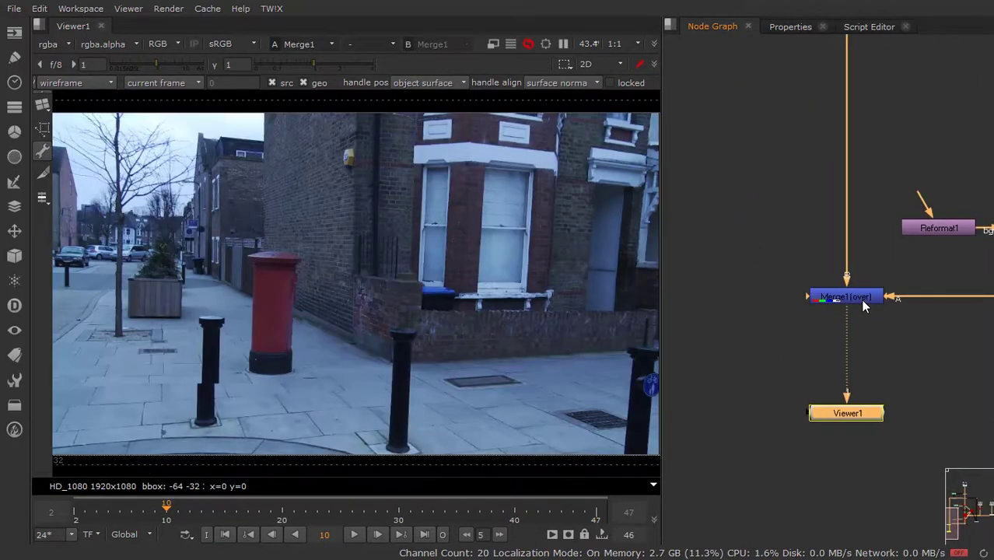
# - Disable the Card1 floor card and zoom the plate toward the planter box
pyautogui.moveTo(959, 332); pyautogui.dragTo(766, 338)
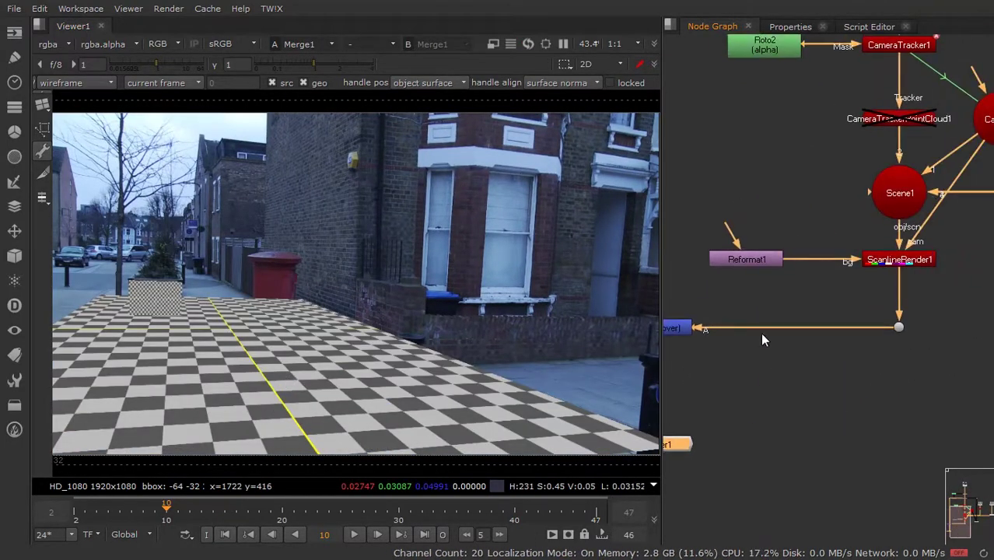
pyautogui.scroll(-3, 715, 377)
pyautogui.scroll(3, 819, 224)
pyautogui.click(806, 242)
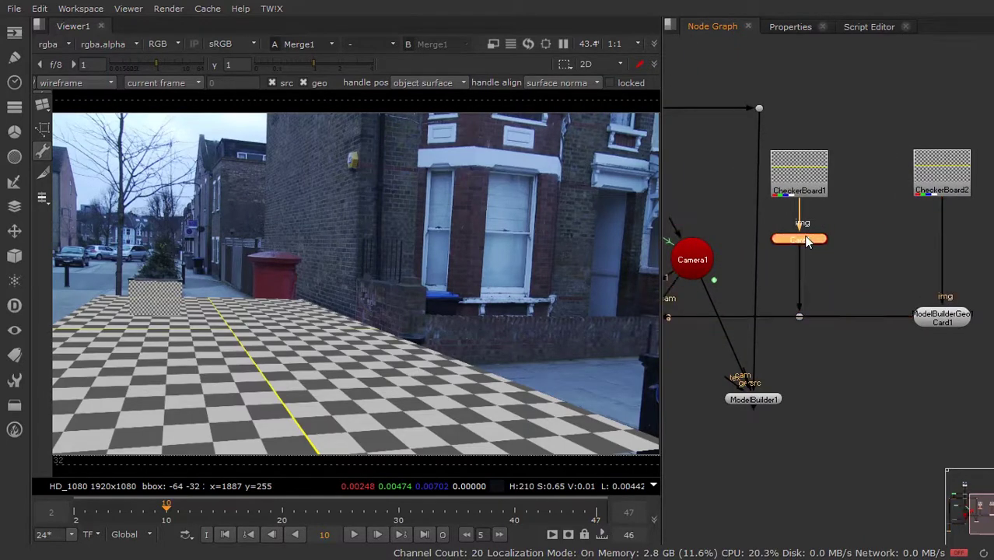
pyautogui.press('d')
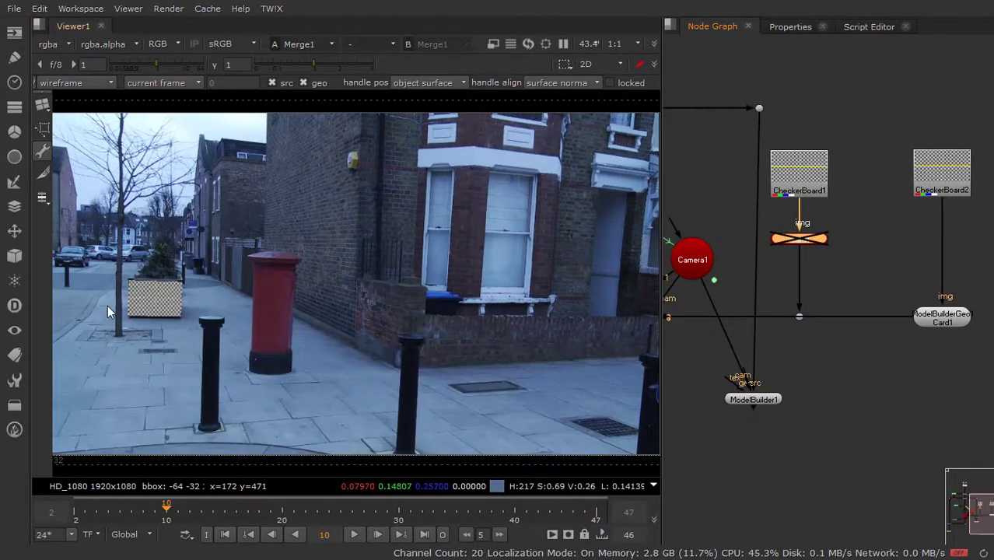
pyautogui.moveTo(132, 314); pyautogui.dragTo(178, 326)
pyautogui.scroll(5, 240, 299)
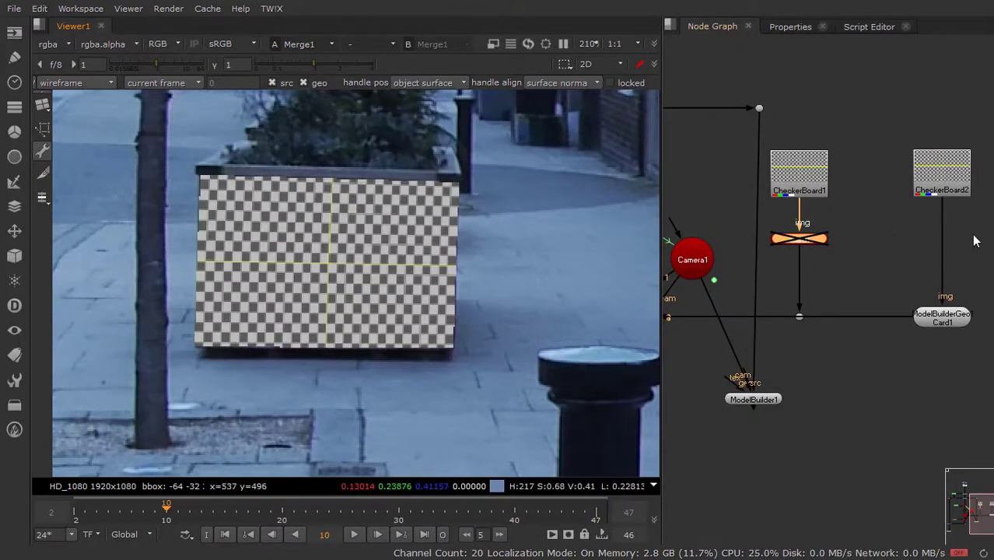
# - Inspect CheckerBoard2 and the baked card nodes, then bring up the Flipbook settings
pyautogui.click(931, 194)
pyautogui.click(944, 315)
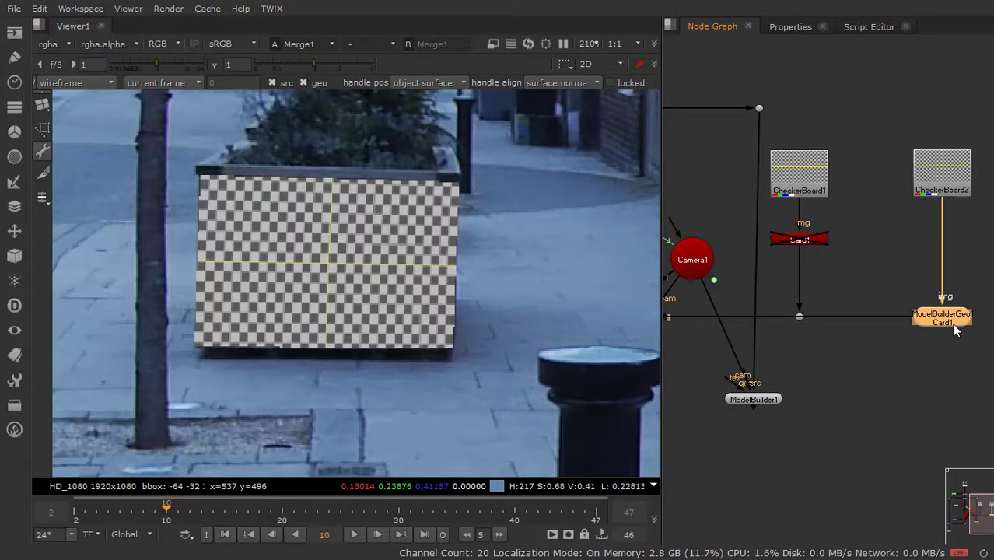
pyautogui.scroll(-3, 411, 294)
pyautogui.scroll(-3, 355, 328)
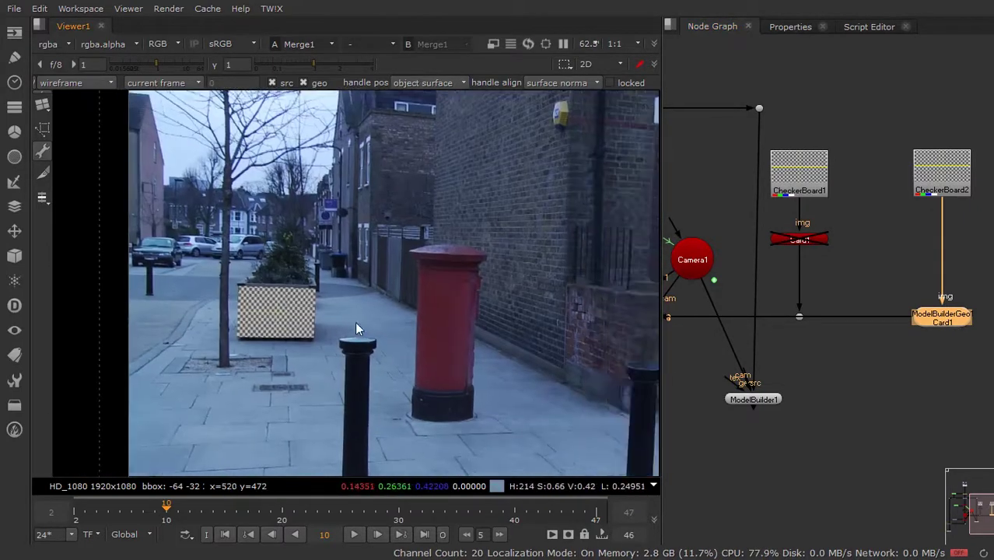
pyautogui.scroll(-2, 355, 328)
pyautogui.scroll(-1, 366, 343)
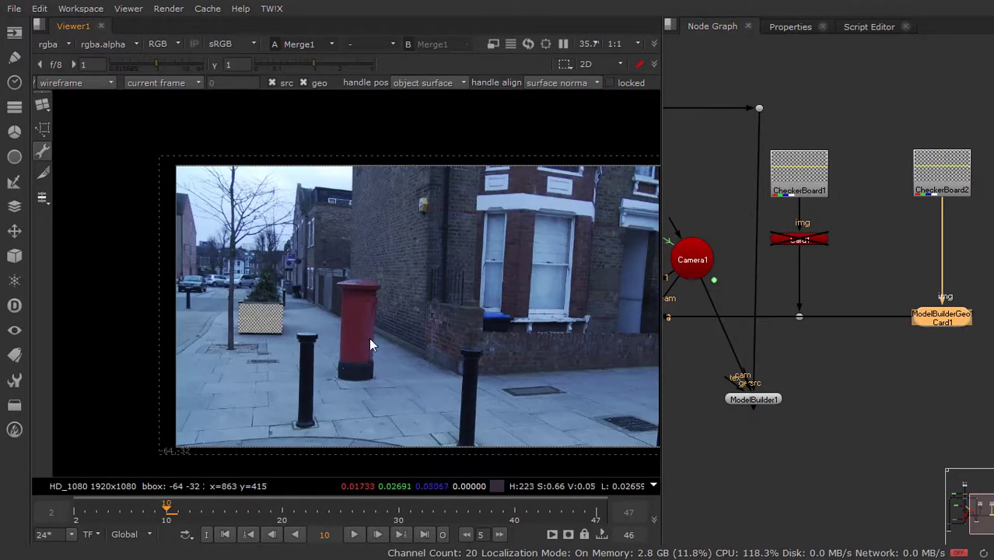
pyautogui.click(552, 536)
pyautogui.click(491, 378)
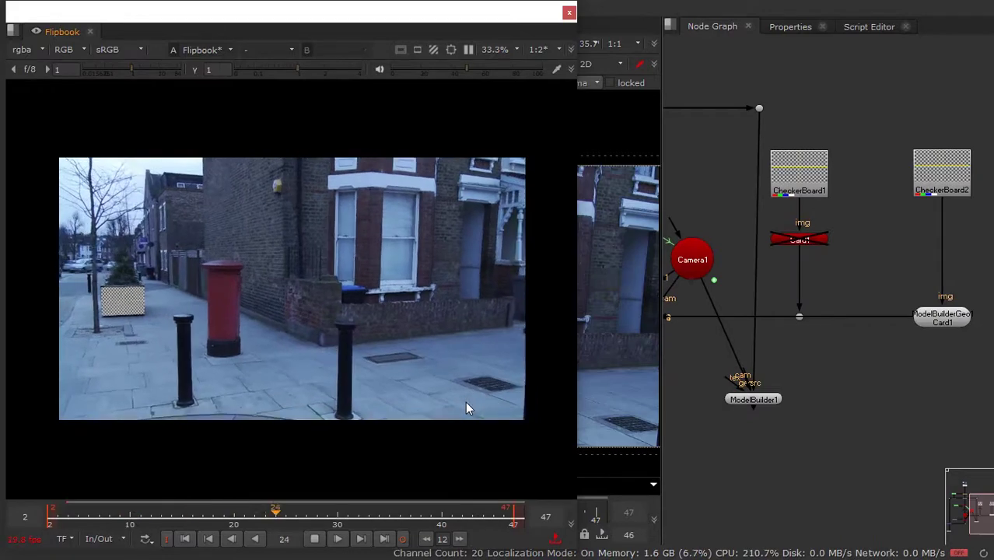
pyautogui.scroll(5, 261, 326)
pyautogui.moveTo(218, 301); pyautogui.dragTo(406, 285)
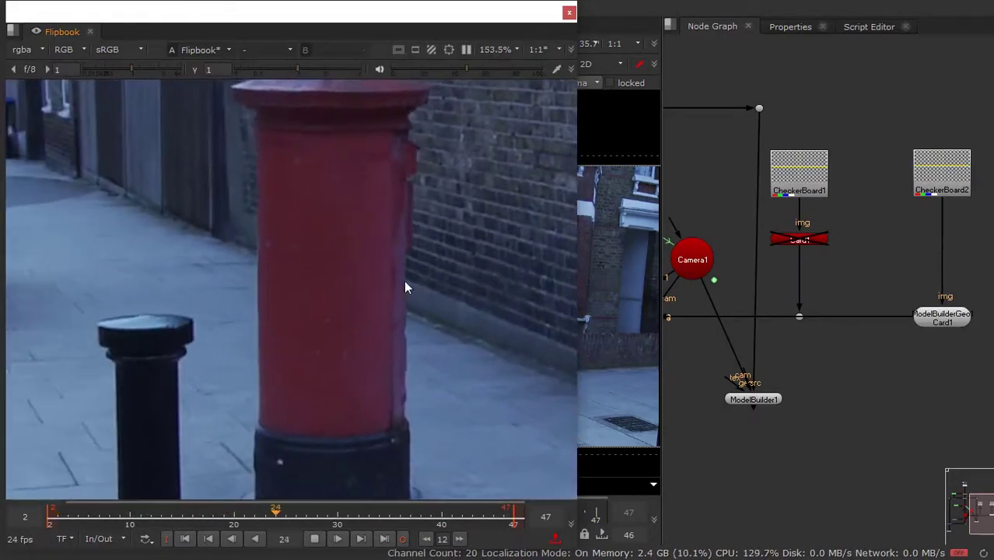
pyautogui.scroll(-2, 462, 286)
pyautogui.scroll(3, 242, 274)
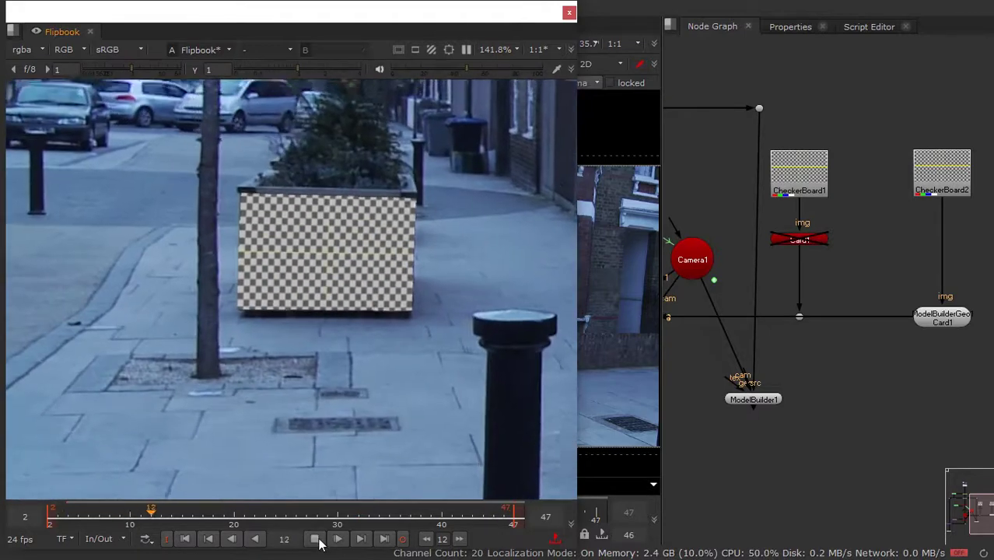
pyautogui.click(314, 538)
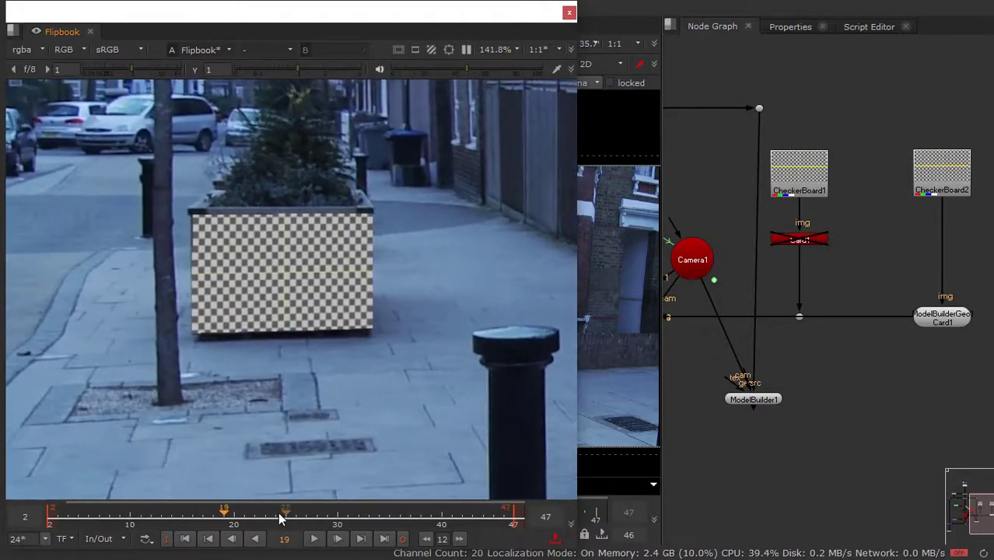
pyautogui.click(233, 515)
pyautogui.moveTo(261, 525); pyautogui.dragTo(472, 523)
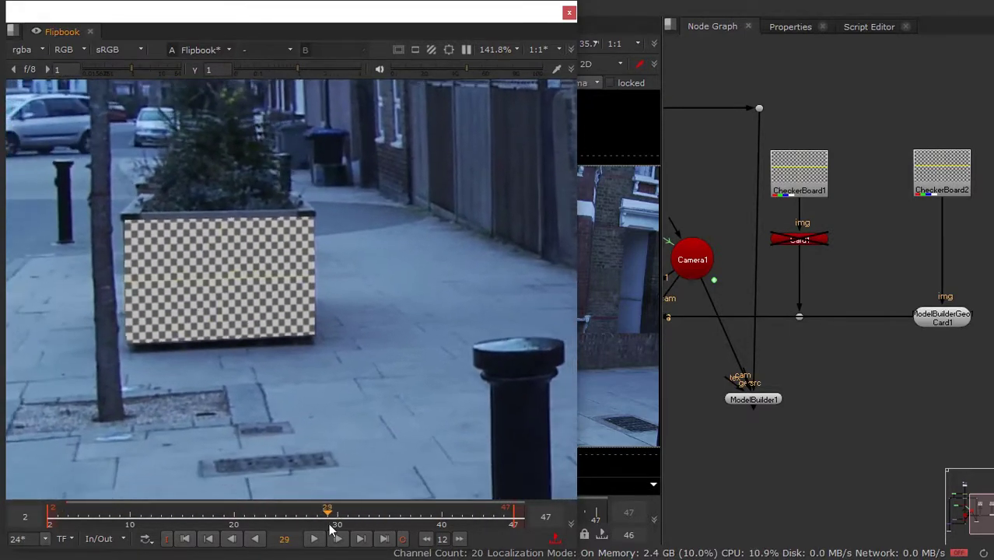
pyautogui.press('Left')
pyautogui.press('Left')
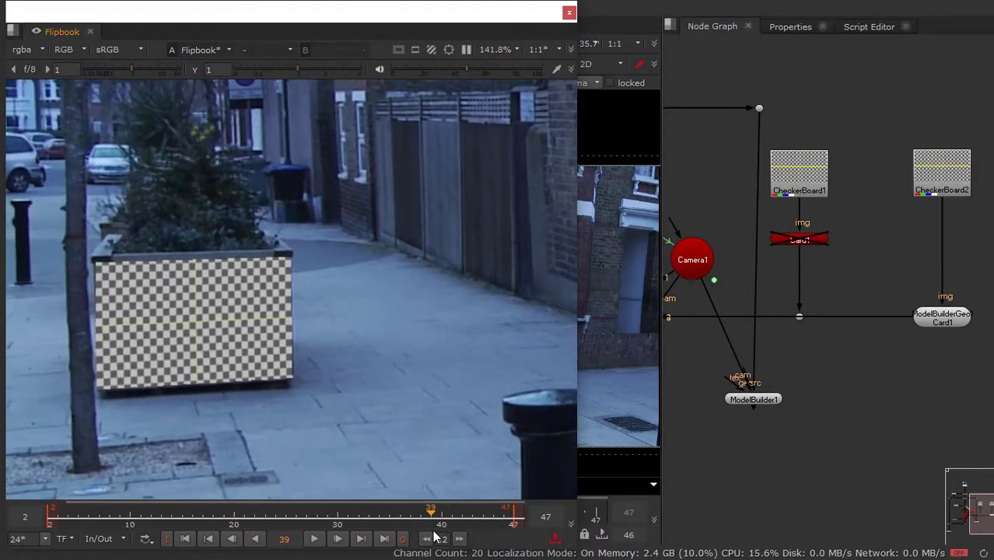
pyautogui.press('Left')
pyautogui.press('Left')
pyautogui.press('Left')
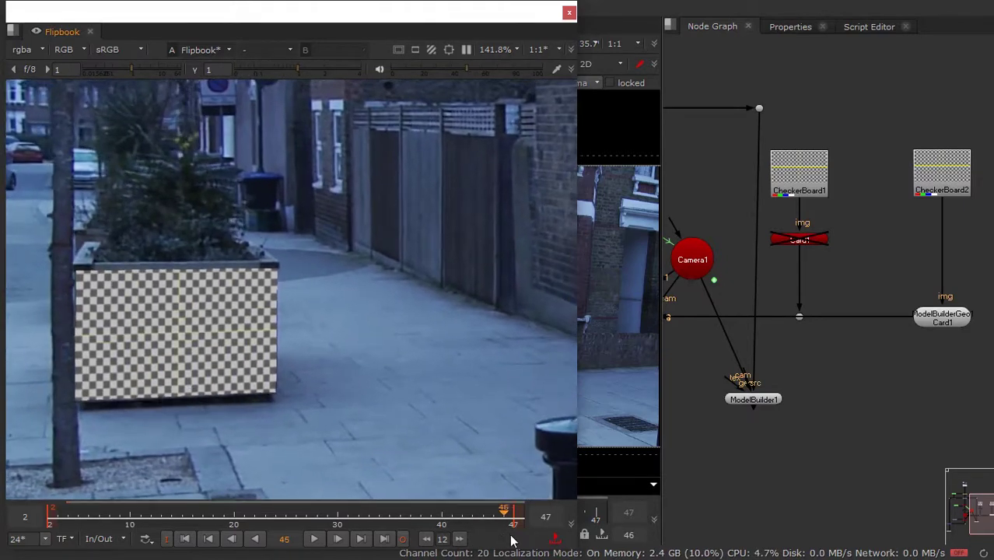
pyautogui.press('Left')
pyautogui.press('Left')
pyautogui.moveTo(403, 532)
pyautogui.mouseDown()
pyautogui.moveTo(511, 542)
pyautogui.moveTo(24, 505)
pyautogui.moveTo(493, 510)
pyautogui.mouseUp()
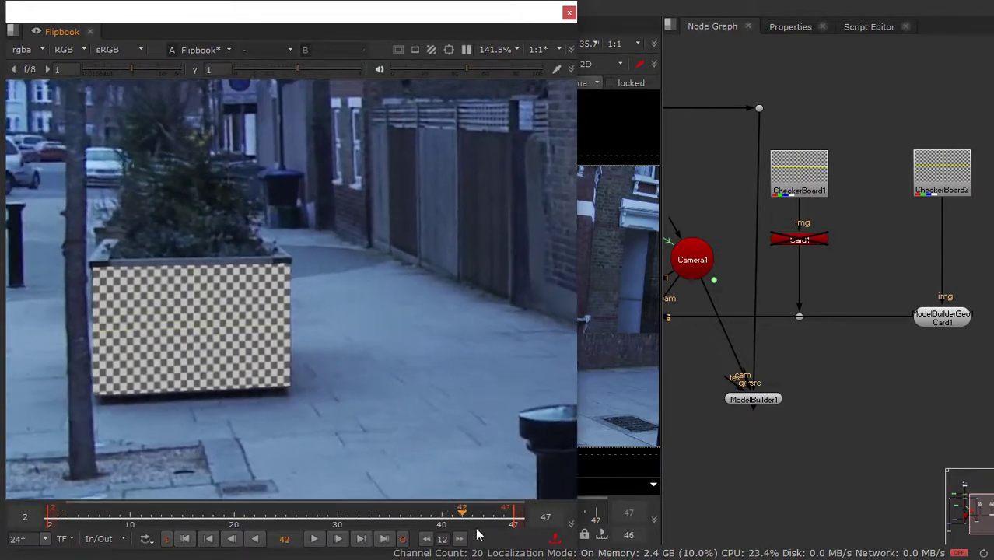
pyautogui.click(569, 13)
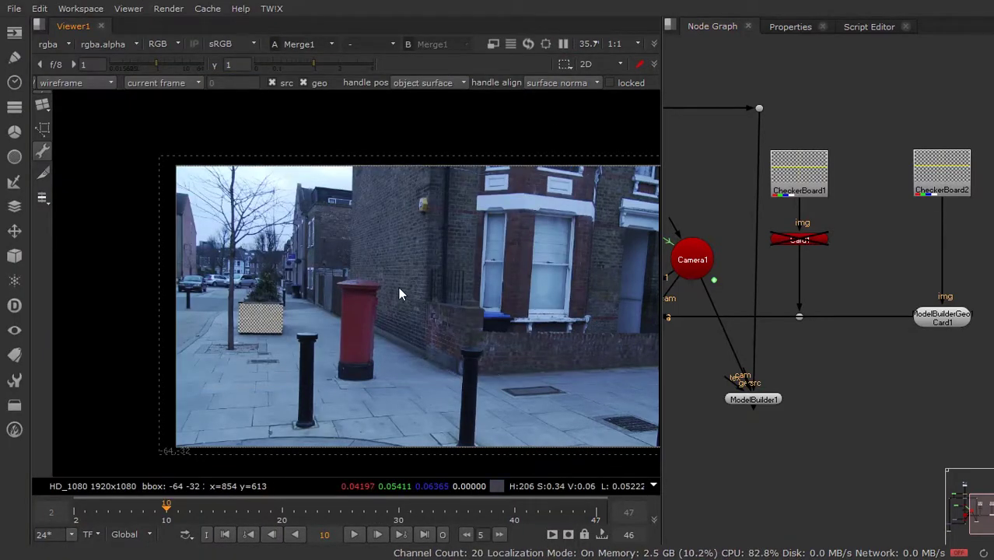
# - Choose Cylinder as the ModelBuilder shape to create, and frame the whole node tree
pyautogui.scroll(1, 398, 294)
pyautogui.click(42, 104)
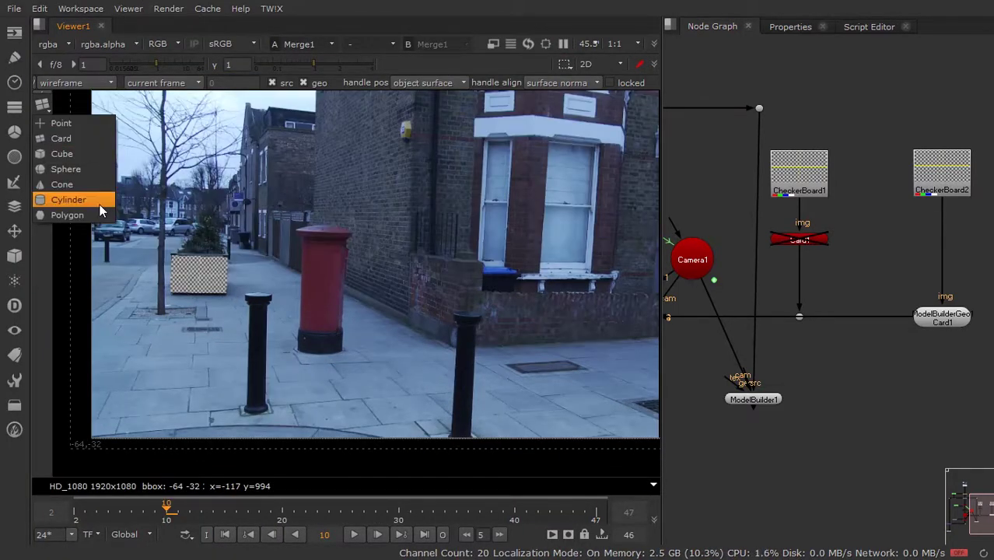
pyautogui.click(49, 306)
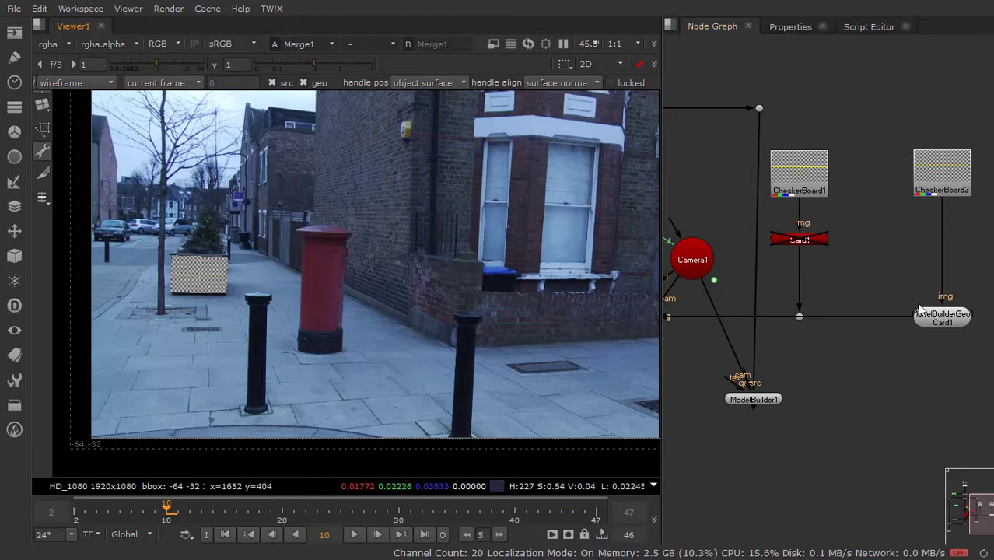
pyautogui.press('f')
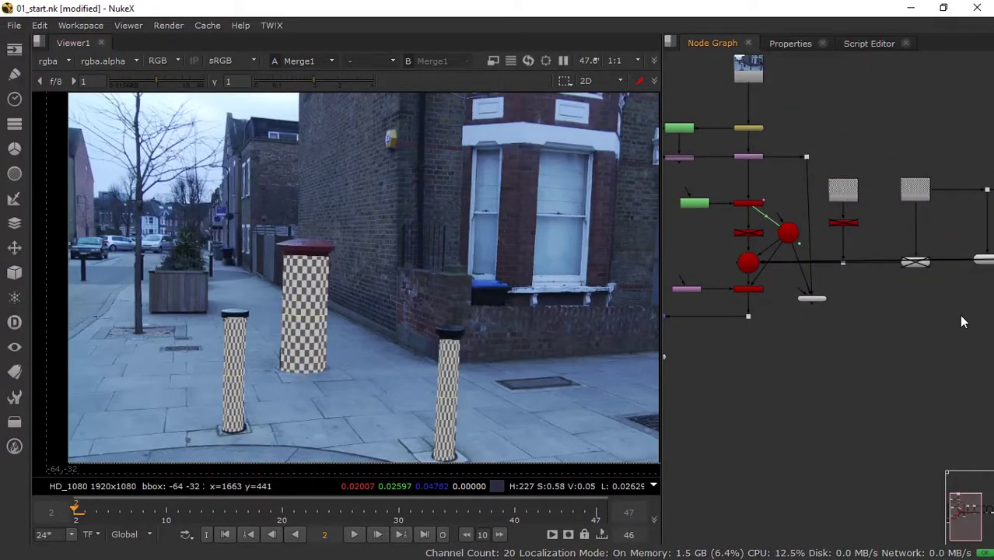
# - Select the Cylinder1, Cylinder2 and Cylinder3 nodes in turn to review them
pyautogui.scroll(3, 801, 304)
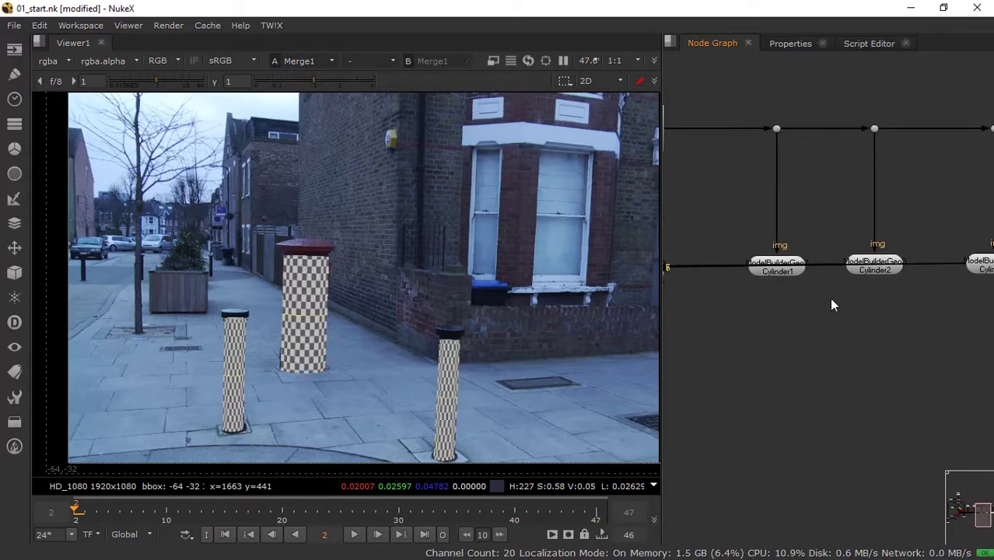
pyautogui.click(782, 267)
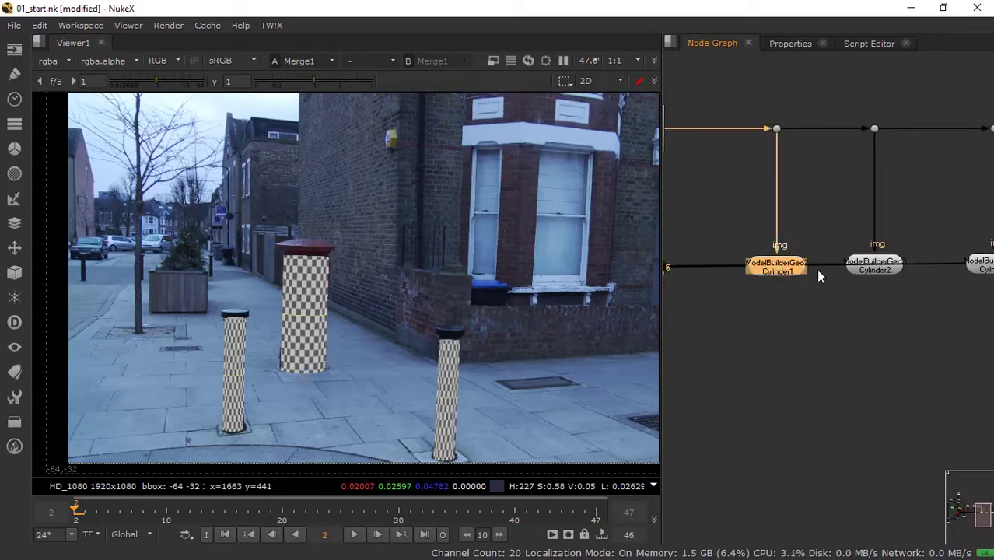
pyautogui.moveTo(895, 295); pyautogui.dragTo(838, 293)
pyautogui.click(820, 266)
pyautogui.click(722, 266)
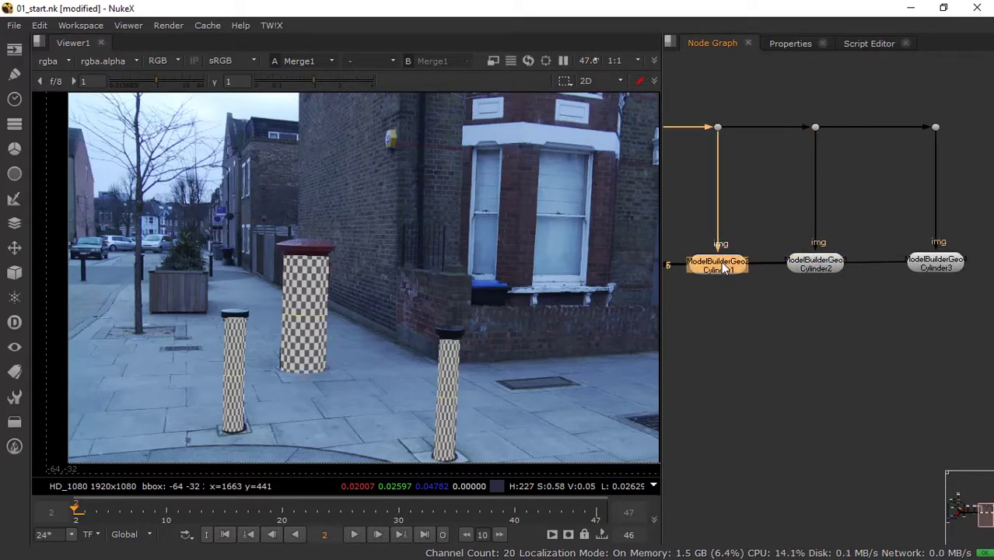
pyautogui.click(815, 266)
pyautogui.click(933, 263)
pyautogui.scroll(-3, 782, 316)
pyautogui.scroll(2, 774, 311)
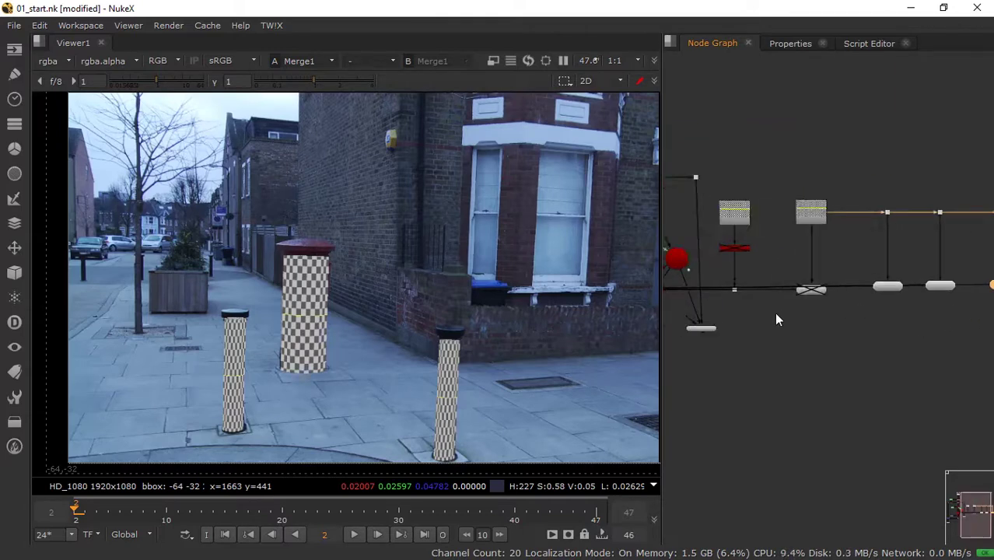
pyautogui.scroll(2, 781, 205)
pyautogui.scroll(2, 845, 211)
pyautogui.scroll(2, 792, 187)
# - Re-enable the Card1 node to bring back the checkerboard ground
pyautogui.click(792, 188)
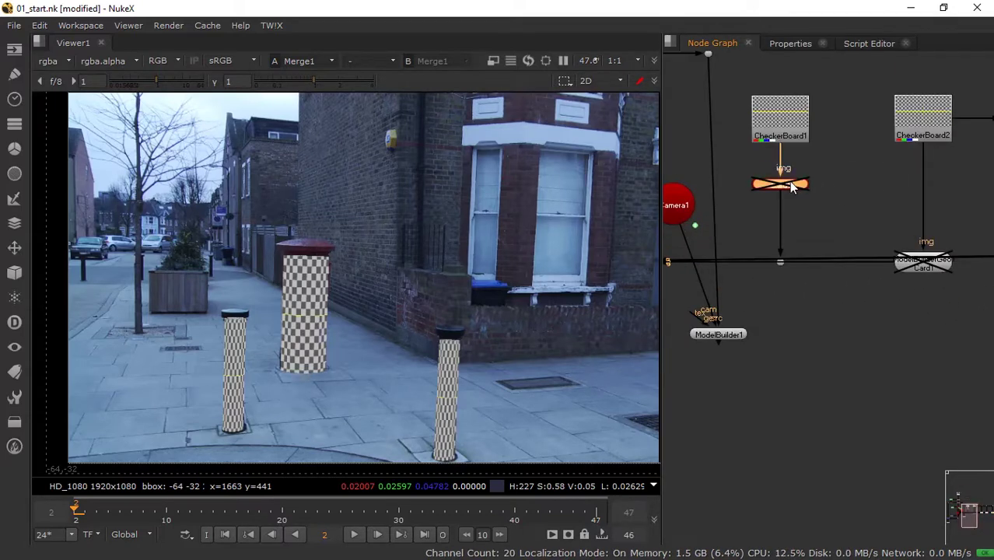
pyautogui.press('d')
pyautogui.scroll(-2, 860, 332)
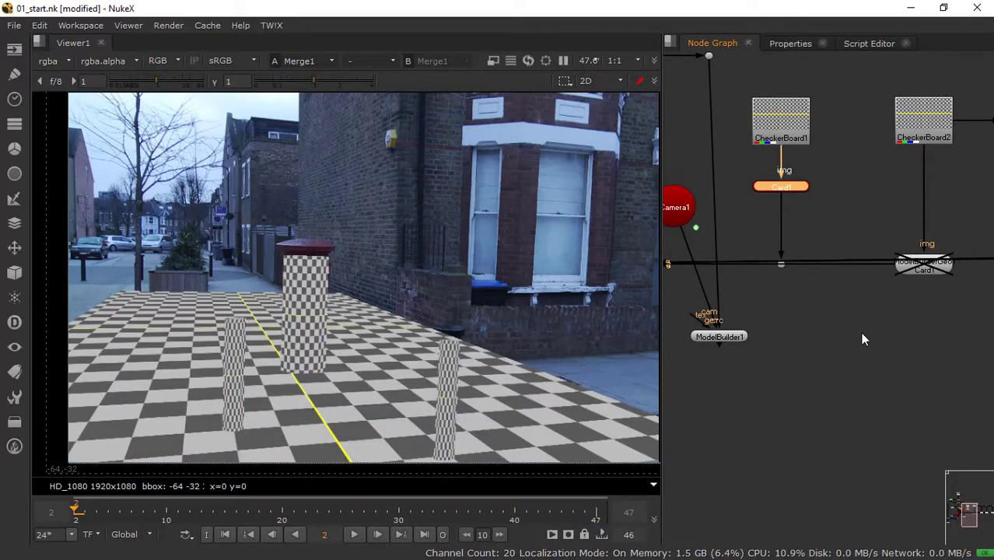
pyautogui.scroll(-3, 840, 308)
pyautogui.scroll(-2, 870, 316)
pyautogui.scroll(-1, 793, 319)
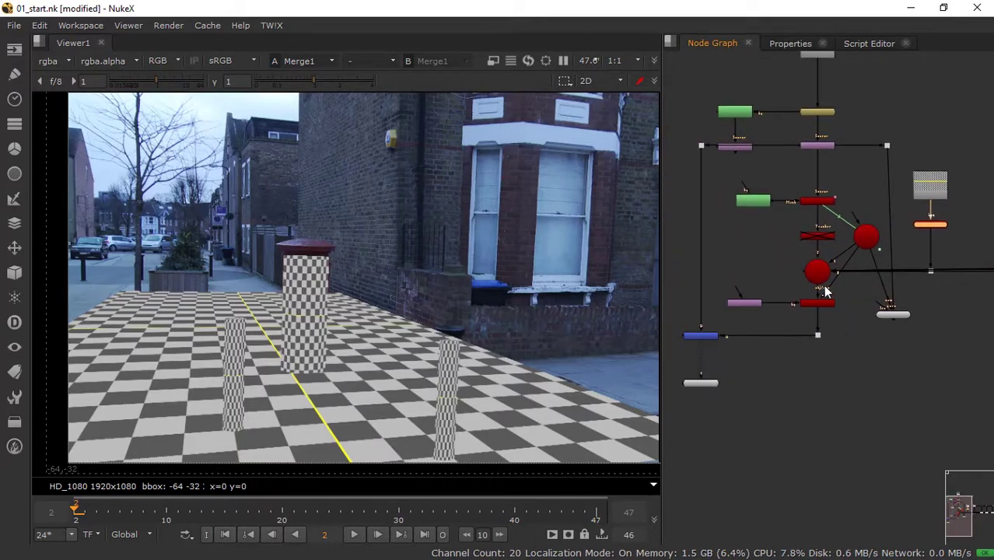
pyautogui.scroll(2, 781, 254)
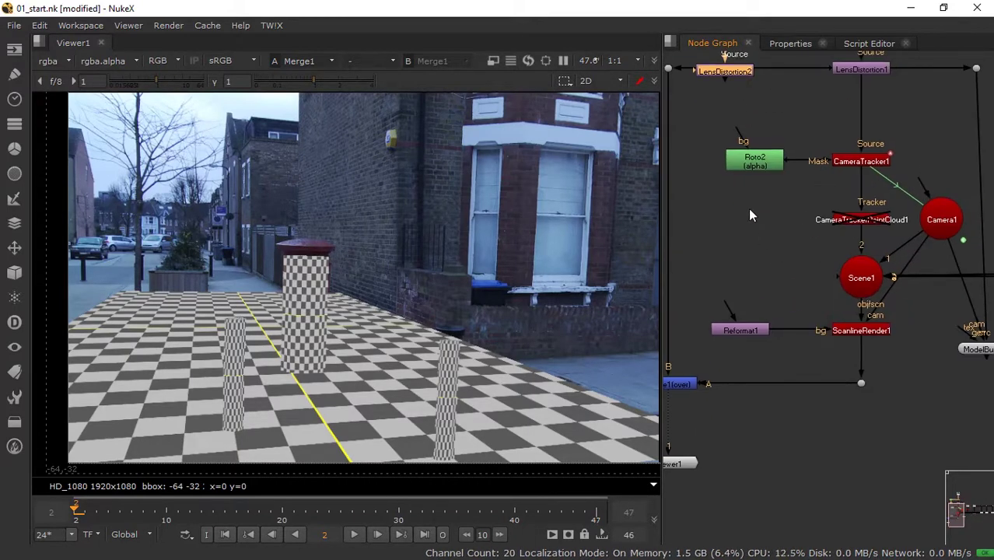
pyautogui.scroll(2, 767, 250)
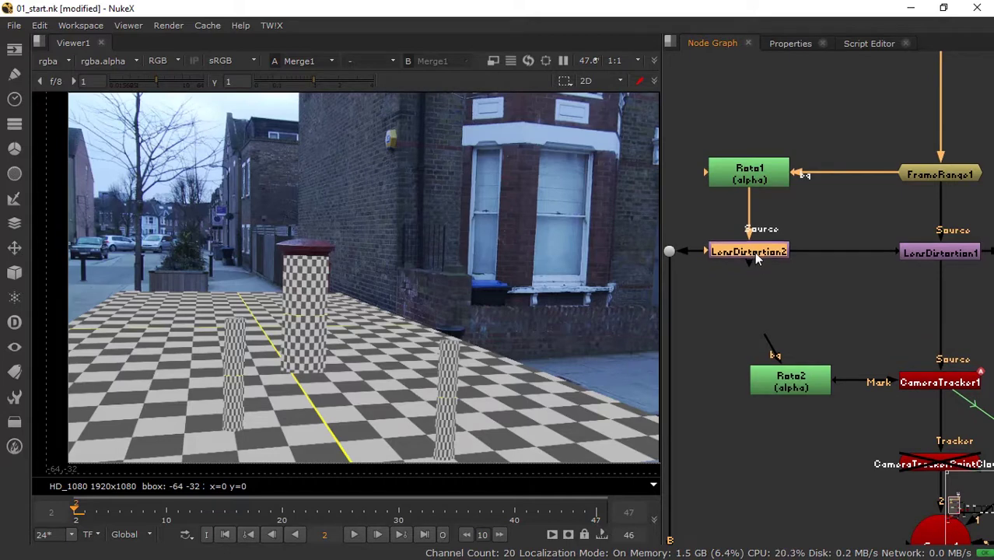
# - Switch the viewer to the 3D scene and orbit to see the card, cylinders and Camera1
pyautogui.click(822, 279)
pyautogui.scroll(-2, 809, 271)
pyautogui.scroll(1, 822, 296)
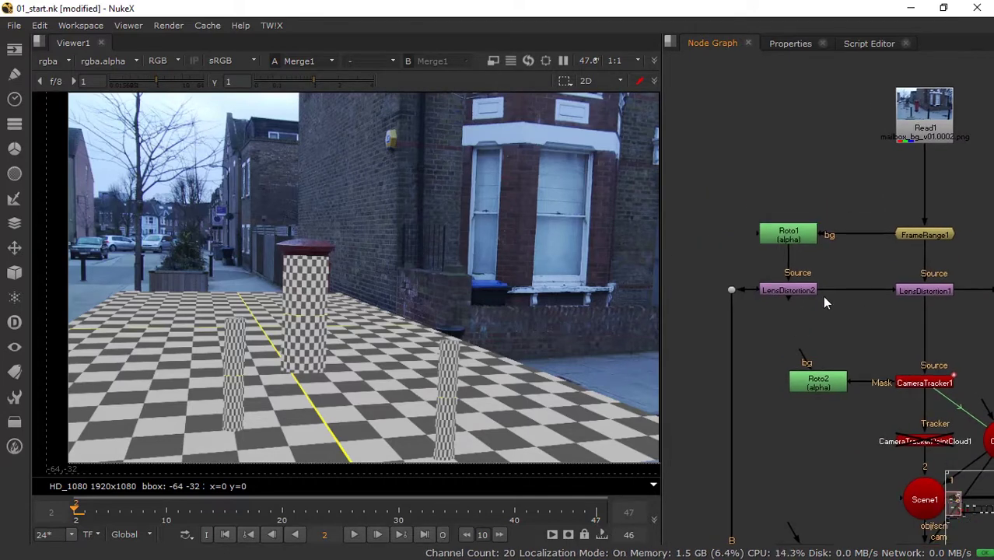
pyautogui.scroll(-2, 754, 202)
pyautogui.scroll(1, 903, 338)
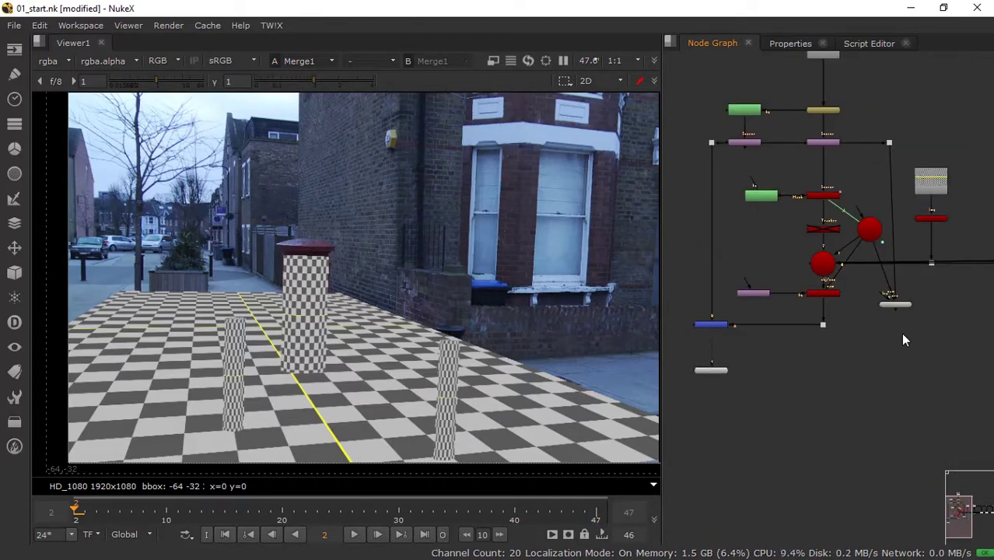
pyautogui.scroll(2, 924, 315)
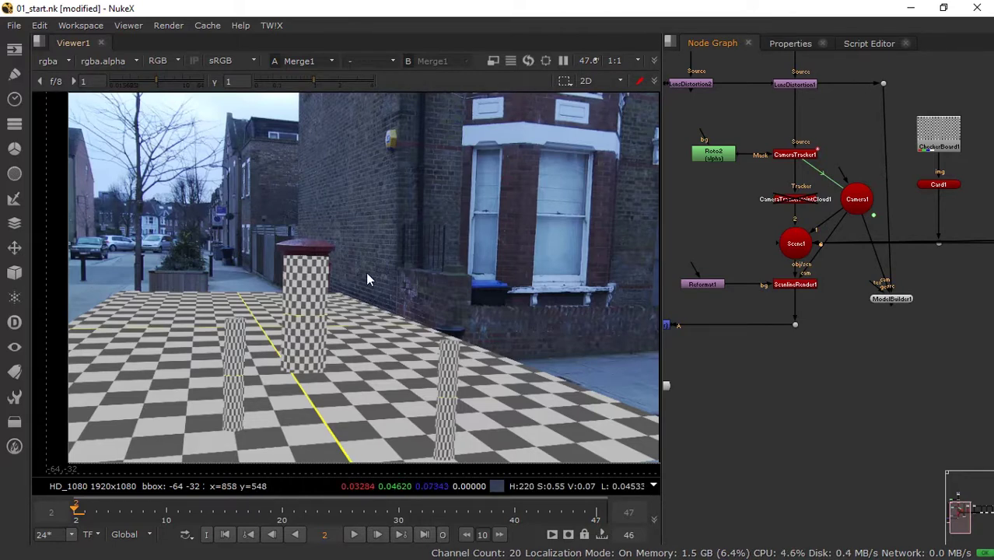
pyautogui.press('Tab')
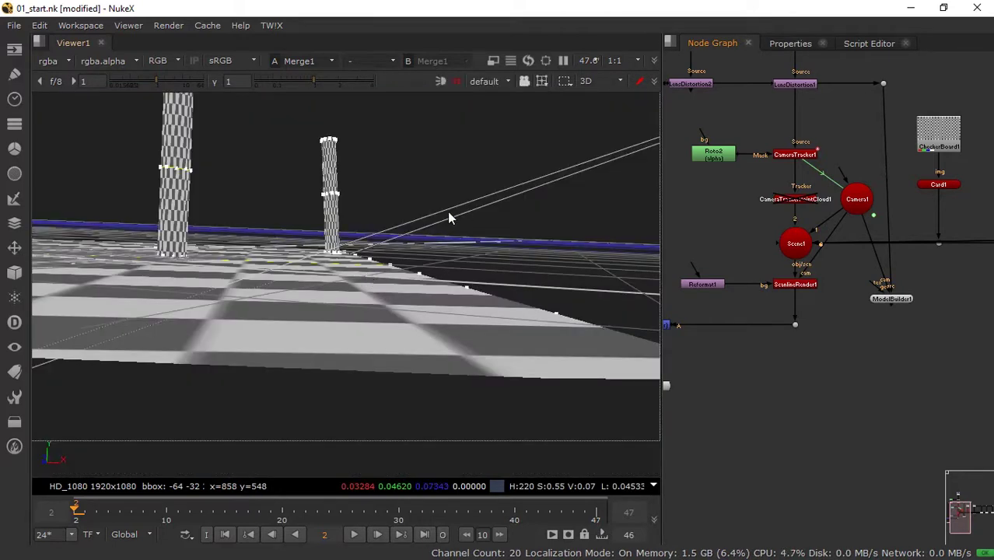
pyautogui.moveTo(447, 211)
pyautogui.mouseDown()
pyautogui.moveTo(336, 273)
pyautogui.moveTo(548, 179)
pyautogui.moveTo(292, 242)
pyautogui.mouseUp()
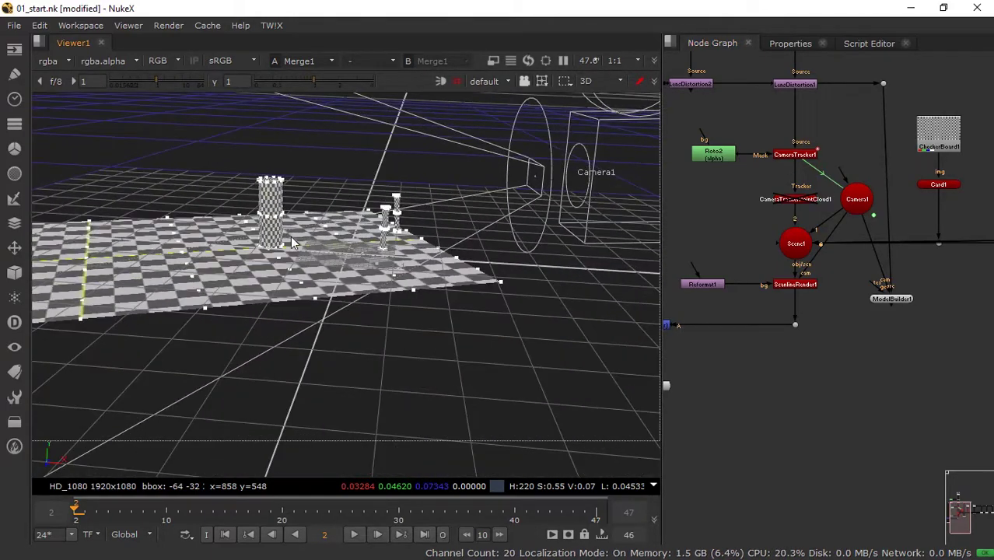
# - Add a WriteGeo1 node via the 'wri' search and connect its input to Scene1
pyautogui.press('Tab')
pyautogui.write('w')
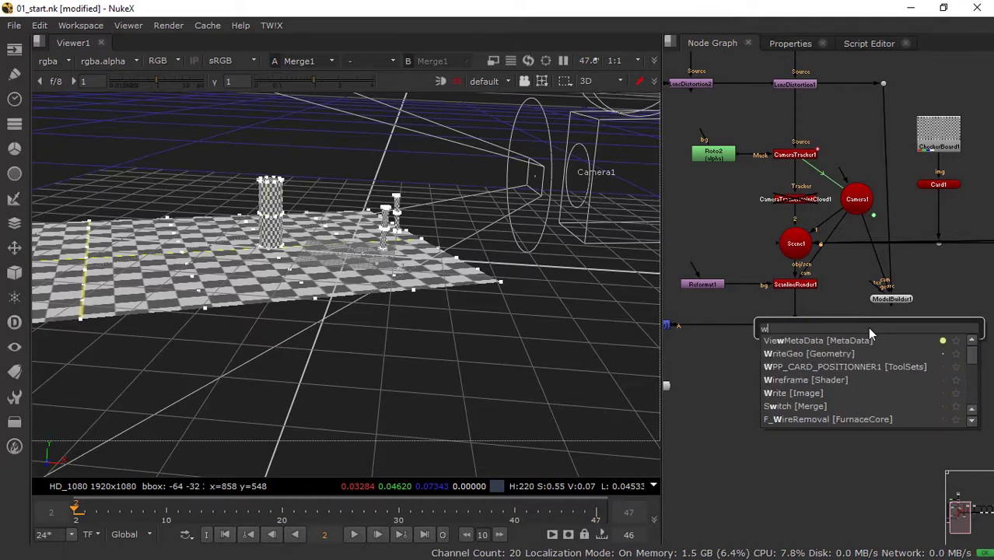
pyautogui.write('ri')
pyautogui.press('Down')
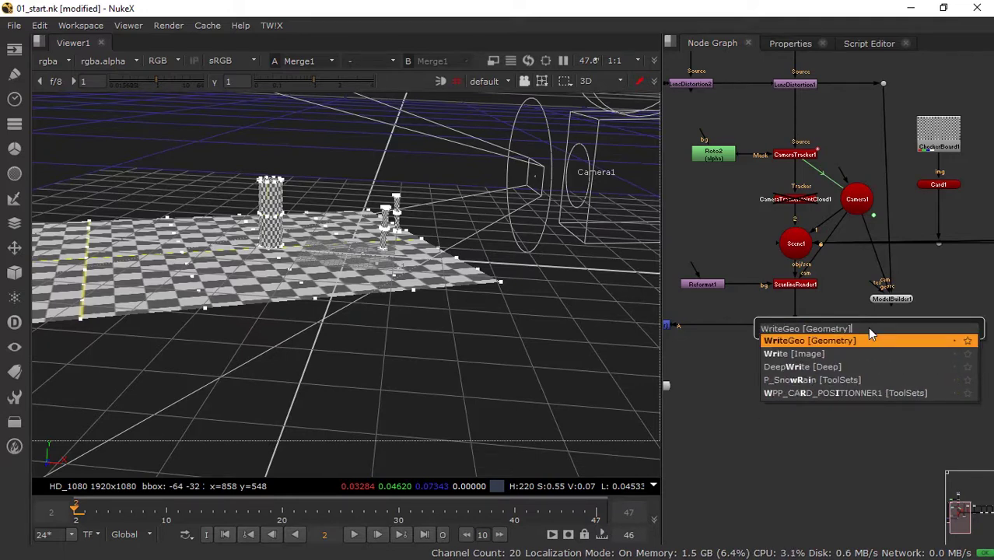
pyautogui.press('Return')
pyautogui.click(708, 45)
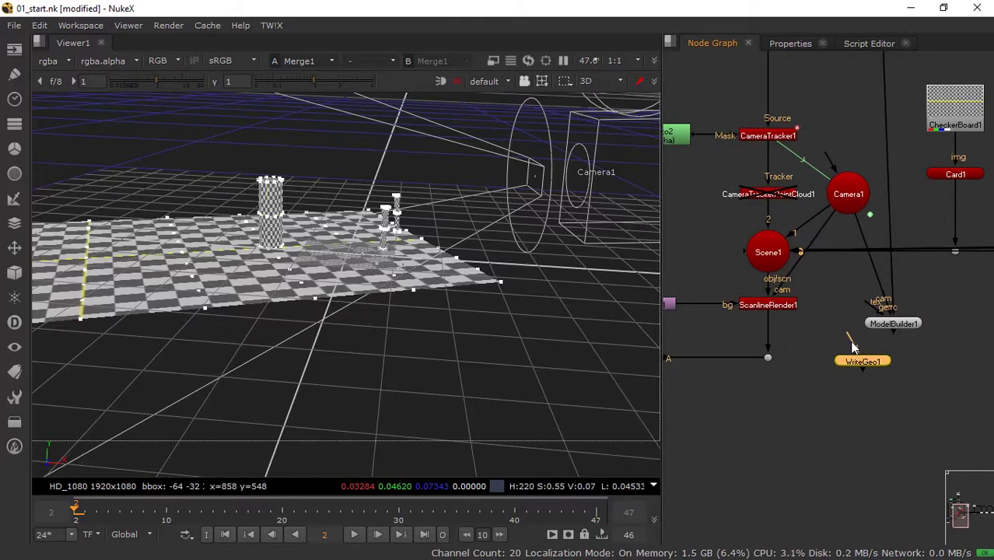
pyautogui.moveTo(853, 347); pyautogui.dragTo(768, 252)
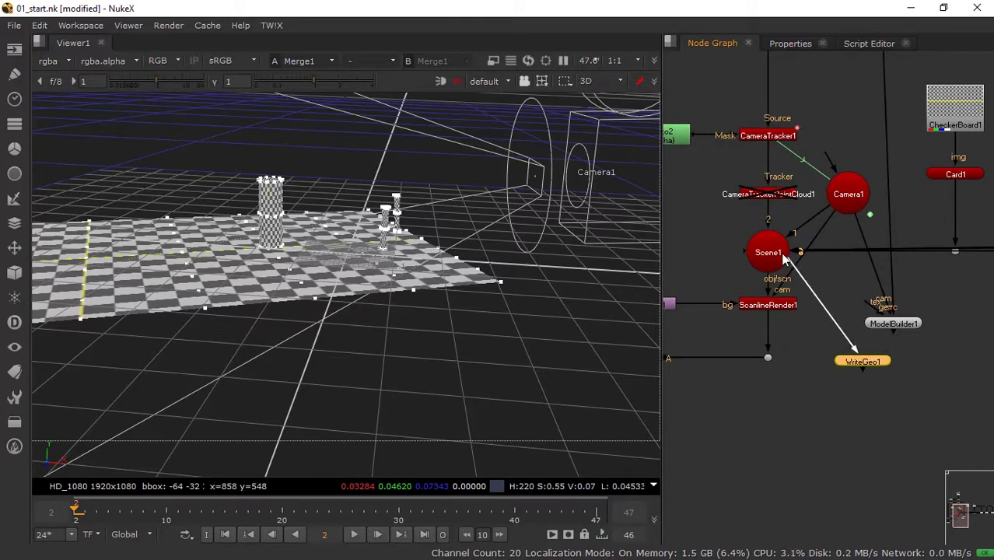
pyautogui.doubleClick(881, 363)
pyautogui.click(729, 43)
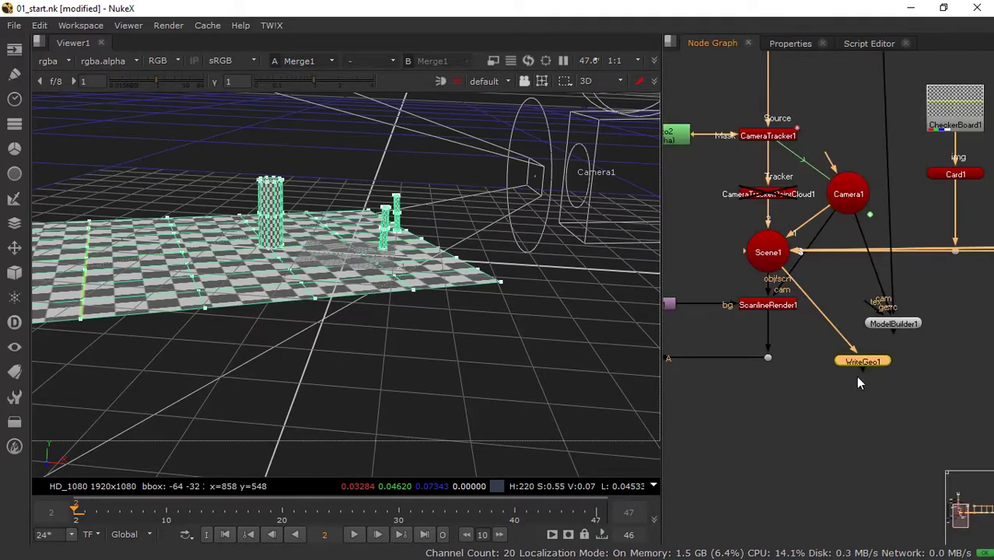
# - Paste a WriteGeo2 copy below it, connect it to Scene1, and reopen WriteGeo1's settings
pyautogui.hotkey('ctrl', 'c')
pyautogui.hotkey('ctrl', 'v')
pyautogui.moveTo(857, 380); pyautogui.dragTo(765, 435)
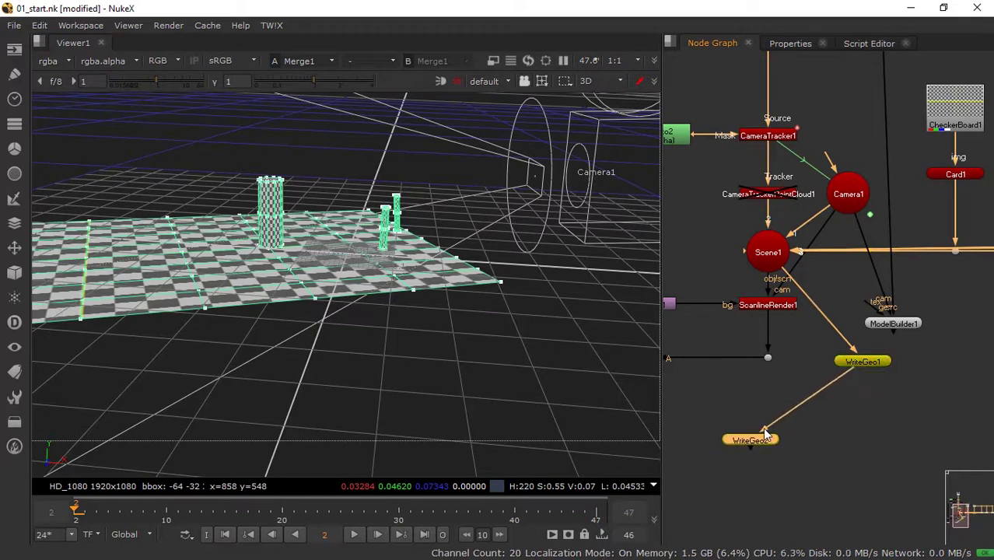
pyautogui.moveTo(829, 387); pyautogui.dragTo(764, 315)
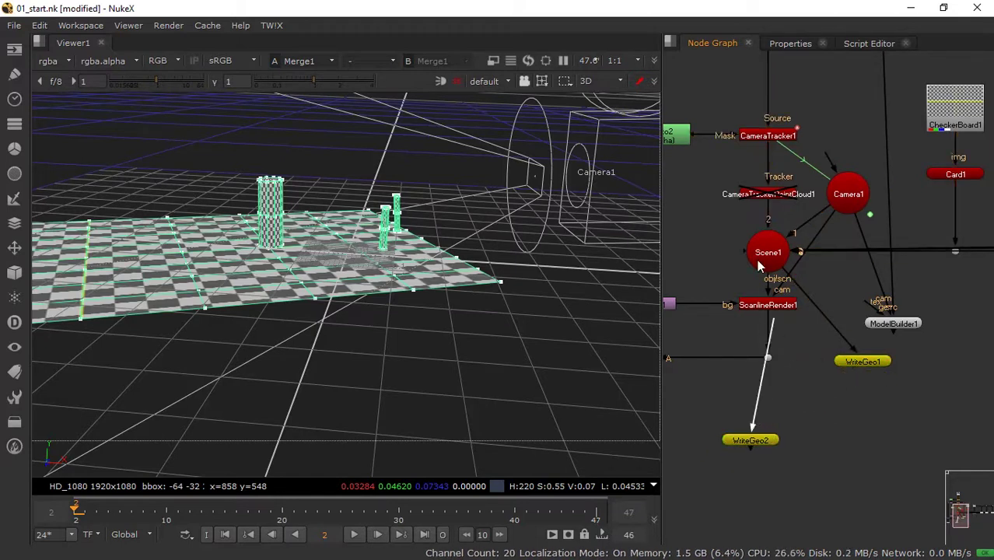
pyautogui.moveTo(758, 264); pyautogui.dragTo(766, 257)
pyautogui.doubleClick(854, 364)
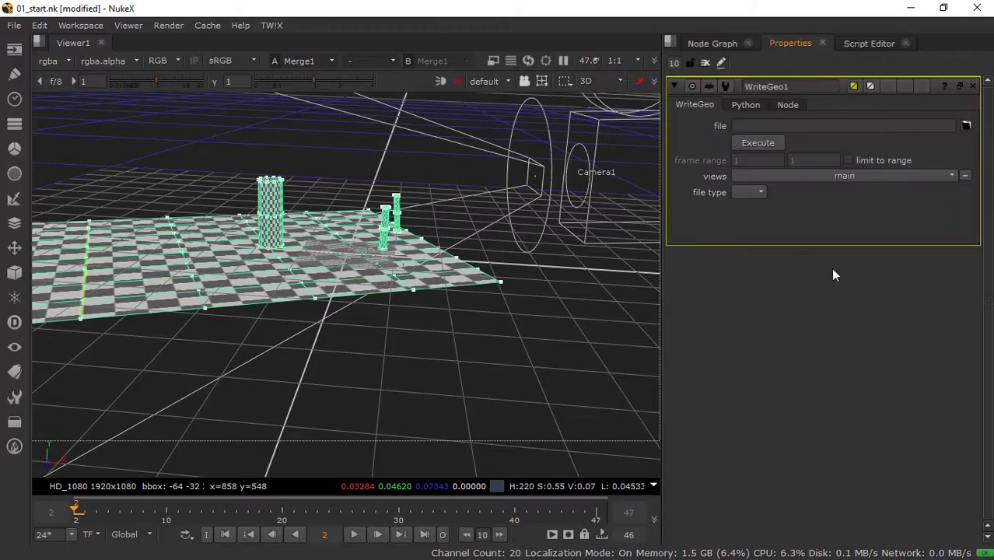
# - Create a geo folder in D:/exfiles, set the output to geo.fbx, and exclude cameras
pyautogui.click(967, 126)
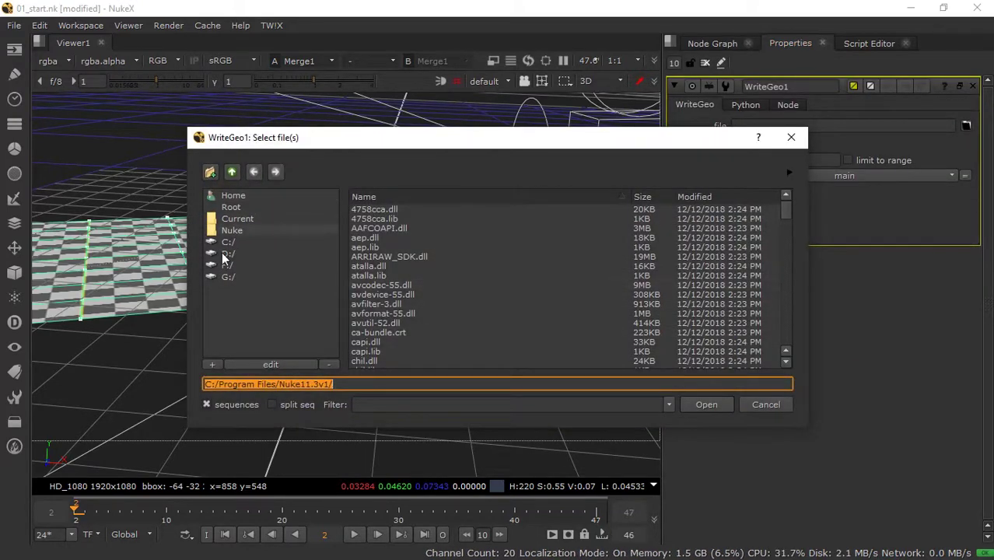
pyautogui.click(228, 253)
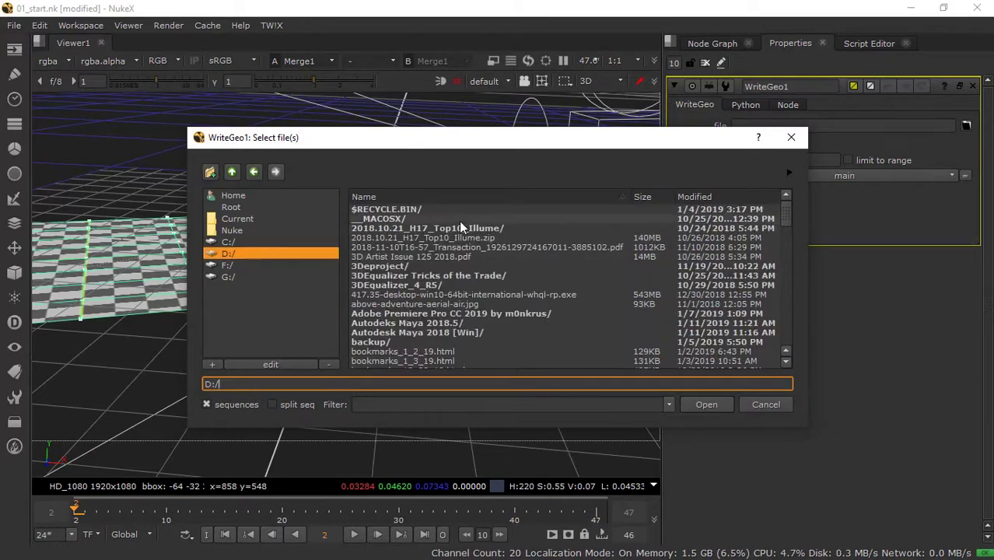
pyautogui.doubleClick(404, 247)
pyautogui.doubleClick(405, 257)
pyautogui.click(210, 172)
pyautogui.write('geo')
pyautogui.press('Return')
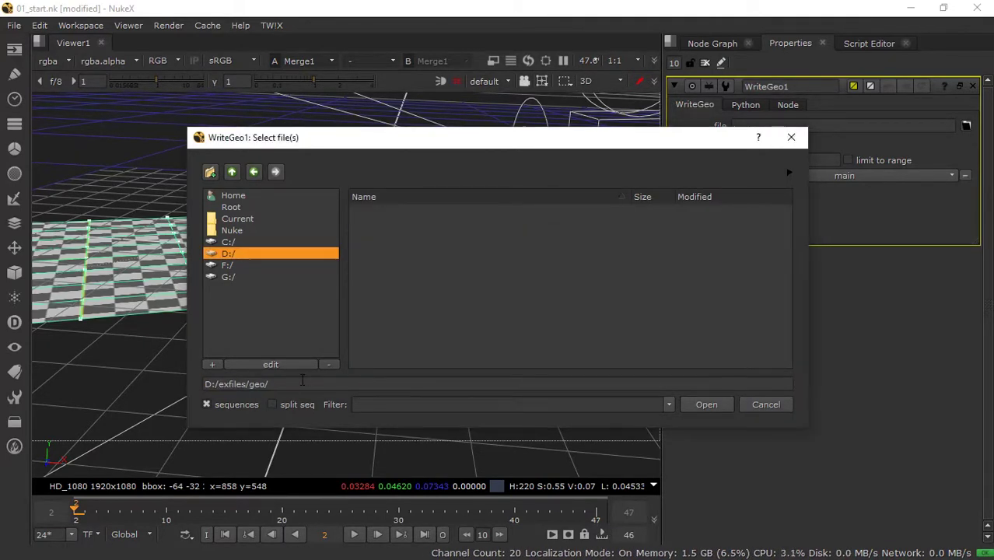
pyautogui.write('geo.fbx')
pyautogui.press('Return')
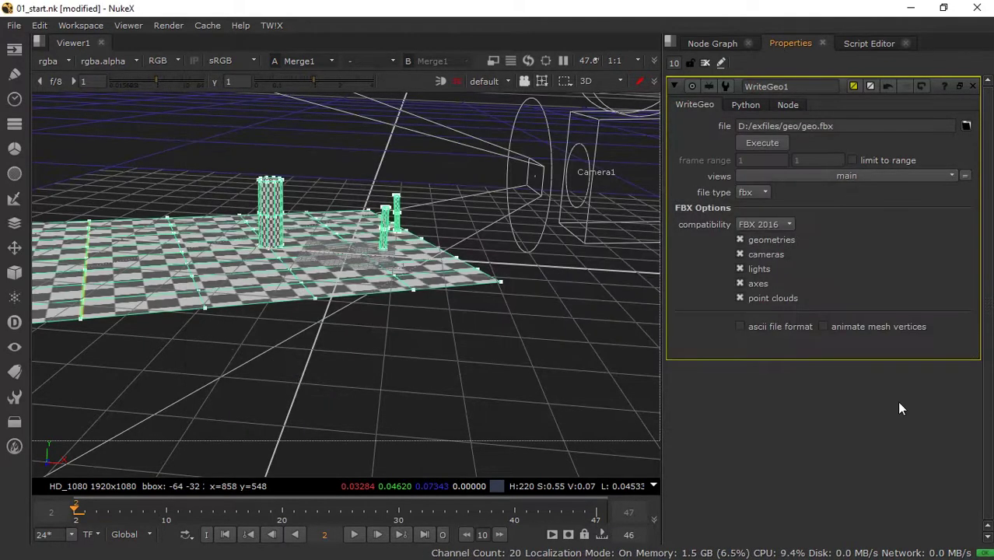
pyautogui.click(741, 254)
pyautogui.click(712, 43)
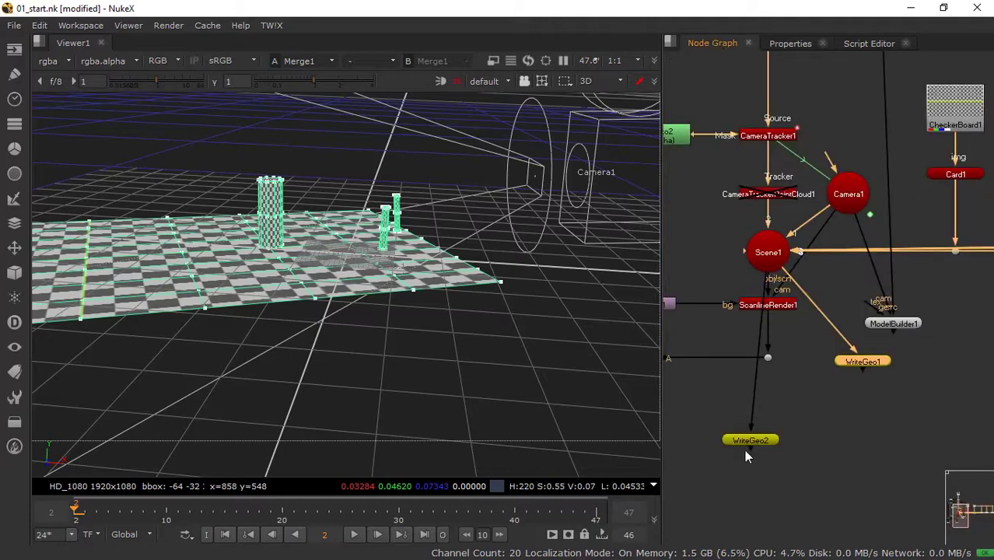
# - Set WriteGeo2's output to camera.fbx and leave only cameras checked for export
pyautogui.doubleClick(856, 362)
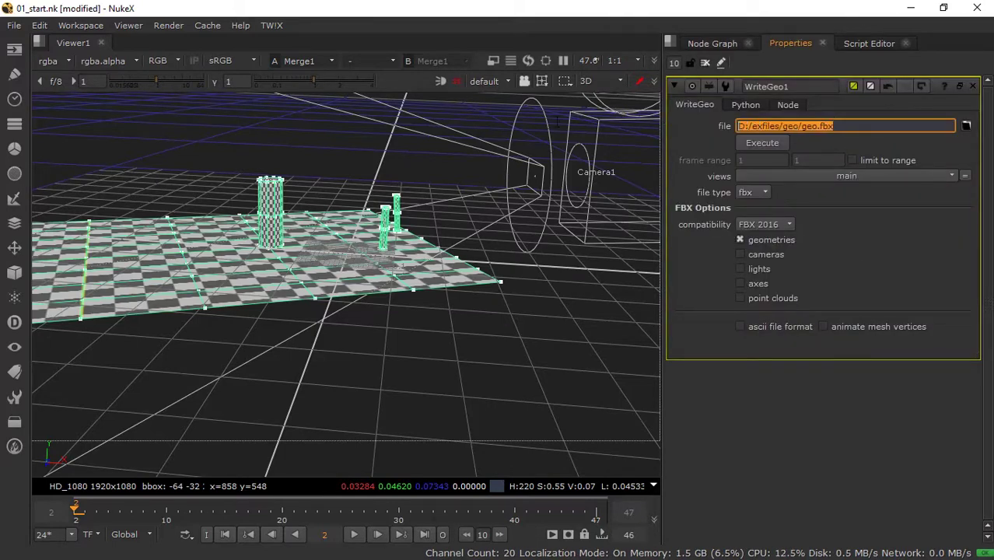
pyautogui.click(716, 47)
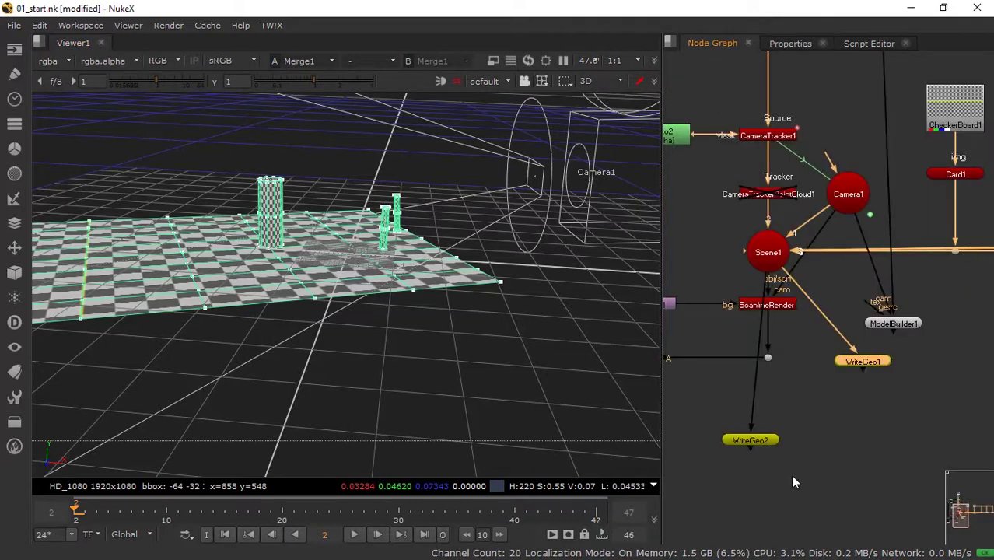
pyautogui.doubleClick(756, 437)
pyautogui.click(797, 127)
pyautogui.write('D:/exfiles/geo/camera.fbx')
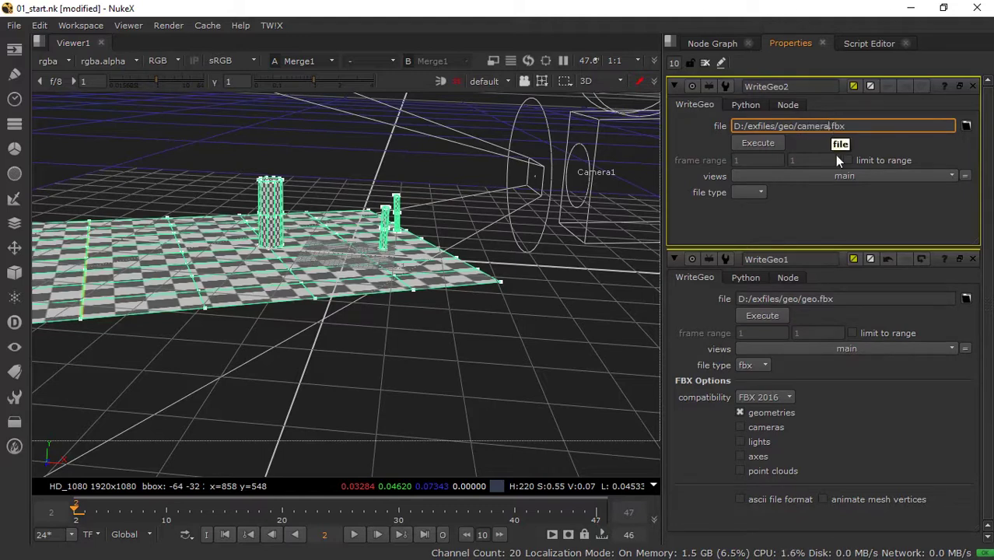
pyautogui.press('Return')
pyautogui.click(739, 241)
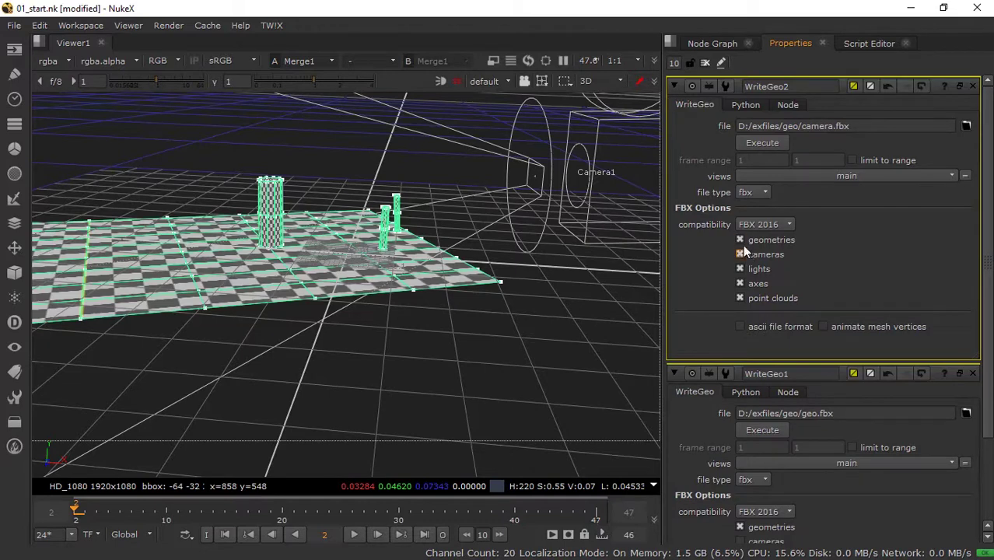
pyautogui.click(740, 269)
pyautogui.click(740, 298)
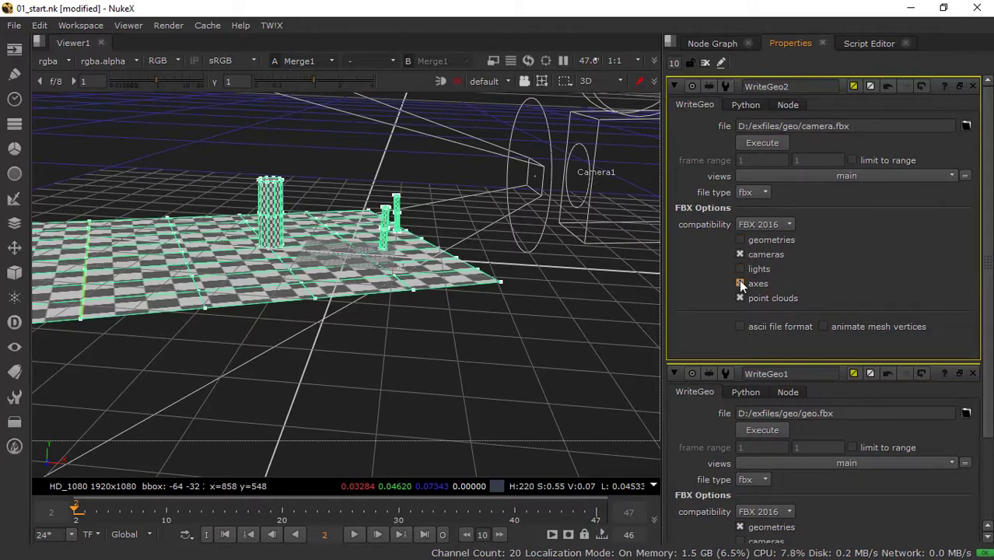
pyautogui.click(738, 299)
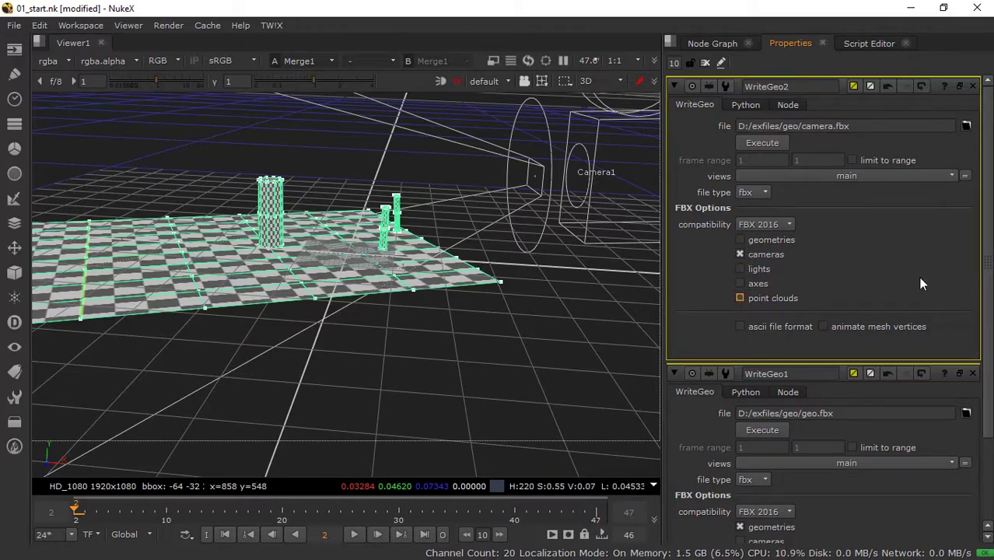
# - Execute WriteGeo2 to export the camera FBX
pyautogui.click(757, 147)
pyautogui.click(549, 255)
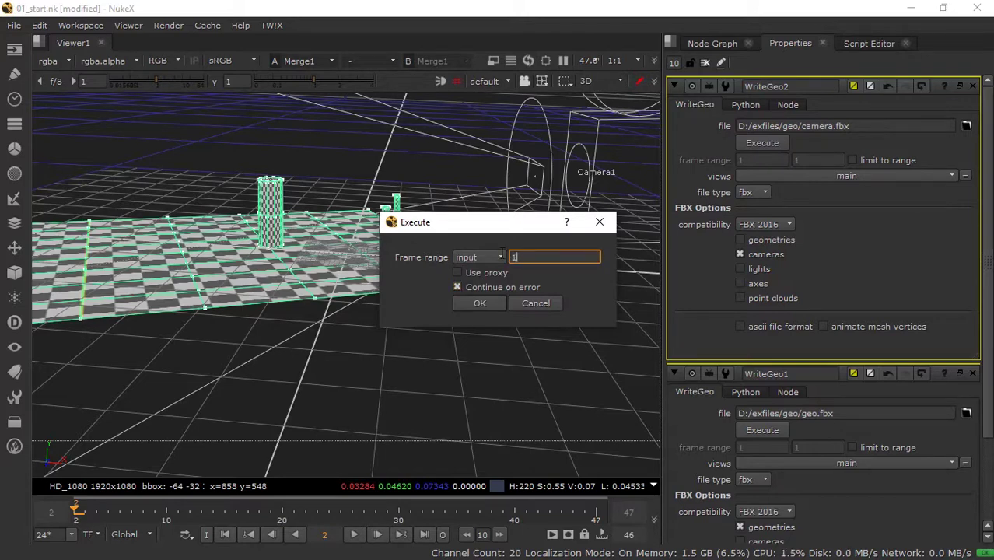
pyautogui.press('BackSpace')
pyautogui.click(495, 303)
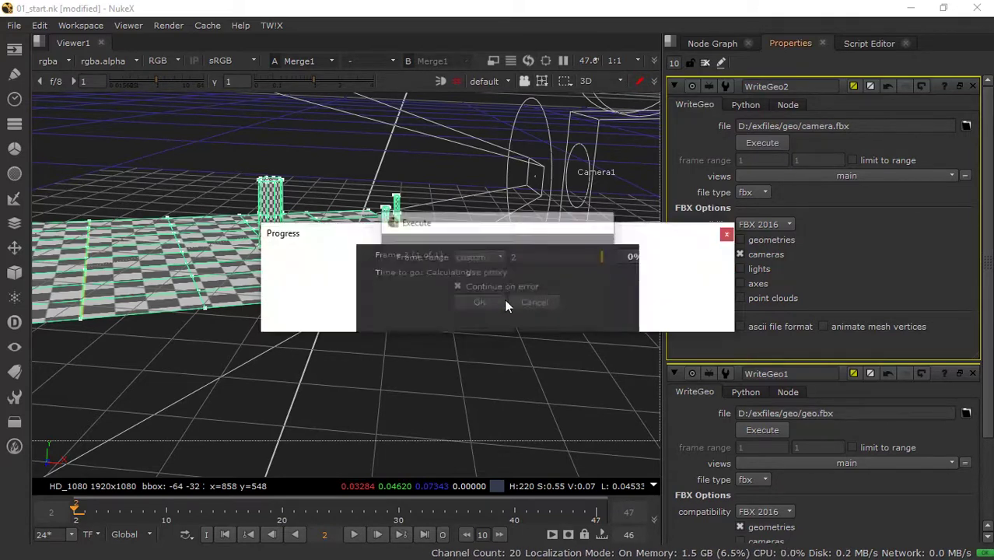
# - Execute WriteGeo1 to export the scene geometry to geo.fbx for frame 2
pyautogui.moveTo(988, 242); pyautogui.dragTo(986, 374)
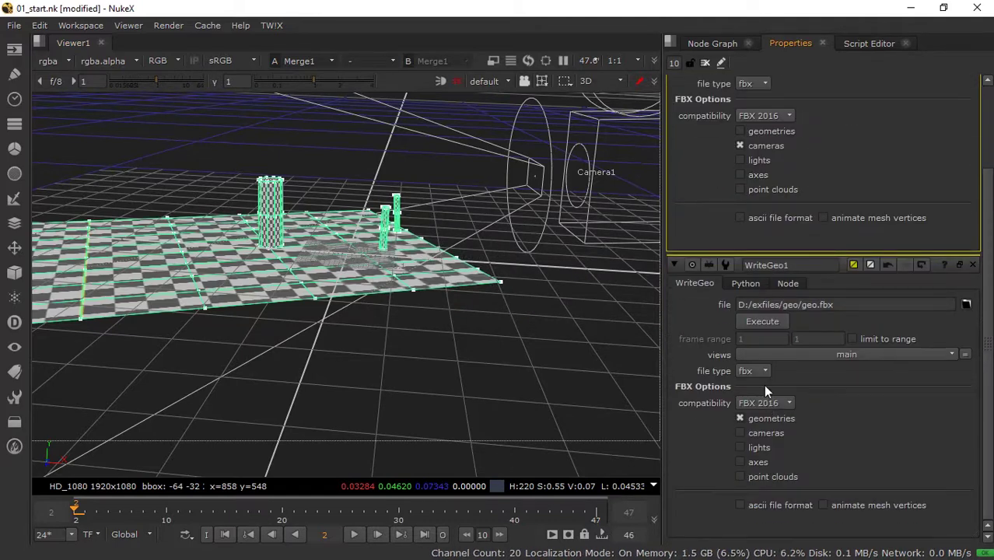
pyautogui.click(760, 321)
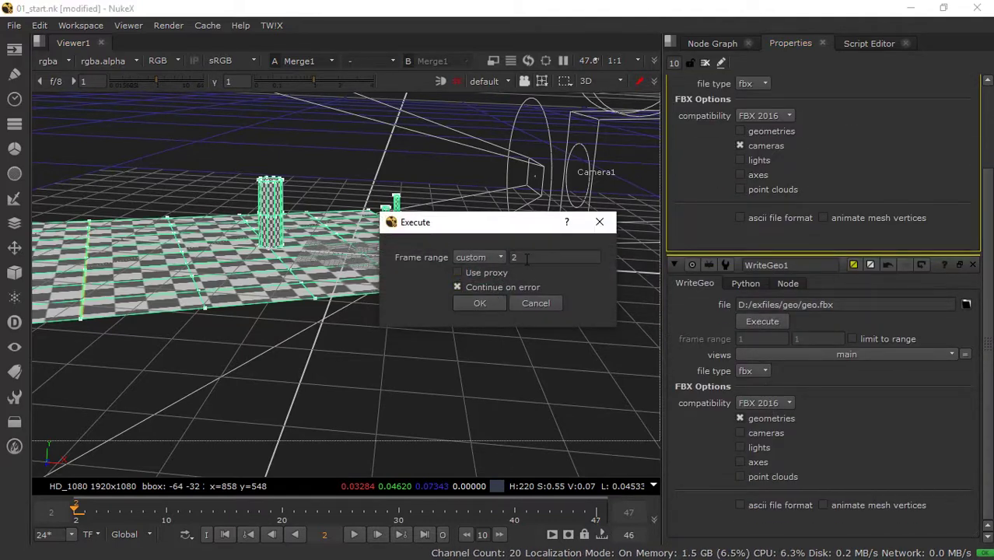
pyautogui.click(479, 303)
# - Finish the geometry export and bring the node graph back into view
pyautogui.click(688, 42)
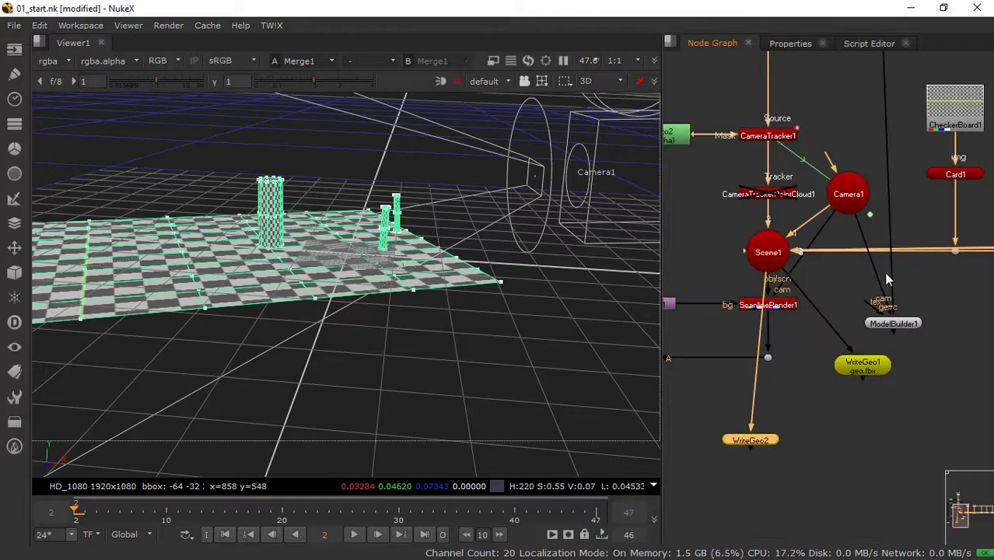
pyautogui.scroll(-5, 884, 271)
pyautogui.scroll(3, 884, 220)
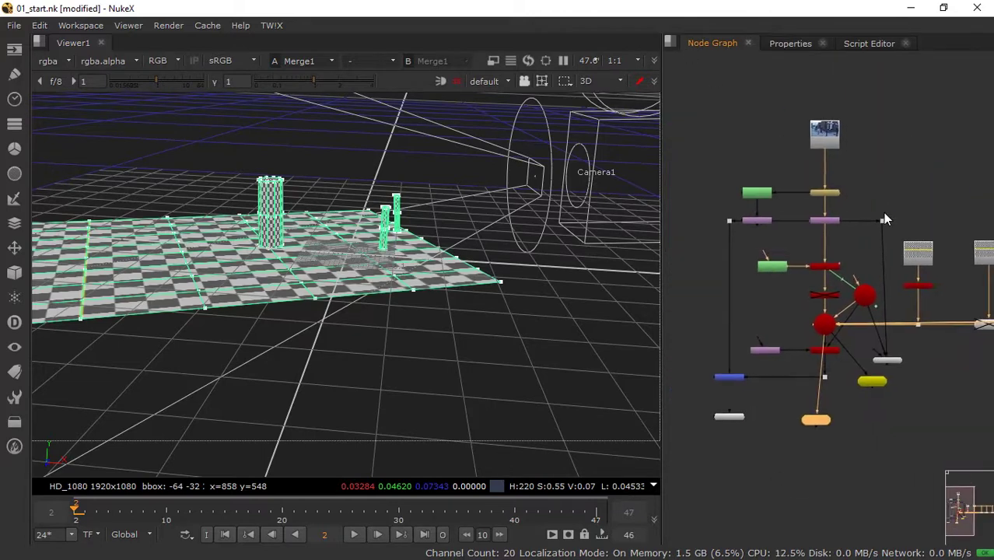
pyautogui.scroll(2, 883, 220)
pyautogui.scroll(1, 882, 214)
pyautogui.scroll(1, 882, 214)
pyautogui.scroll(-2, 851, 235)
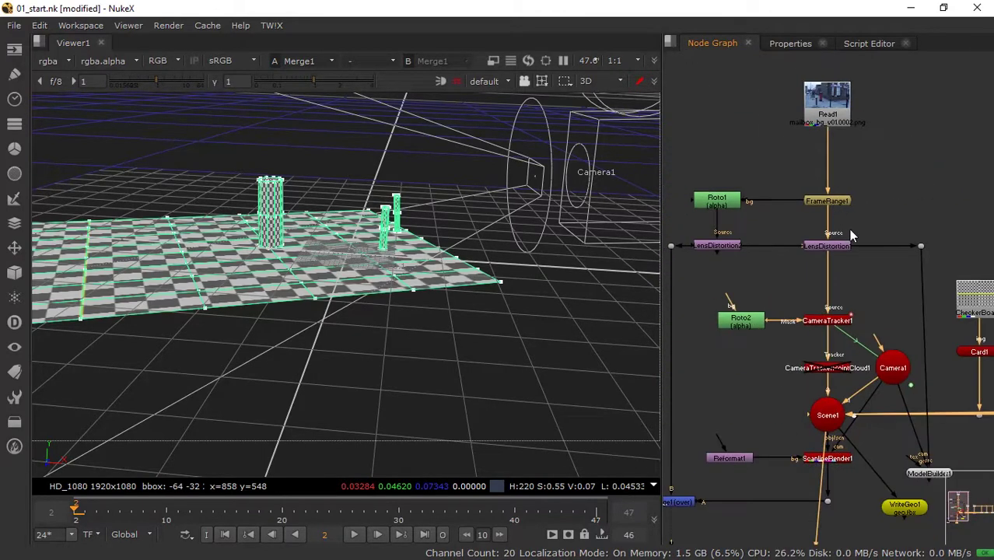
pyautogui.scroll(-1, 873, 133)
pyautogui.scroll(1, 863, 163)
pyautogui.scroll(1, 890, 163)
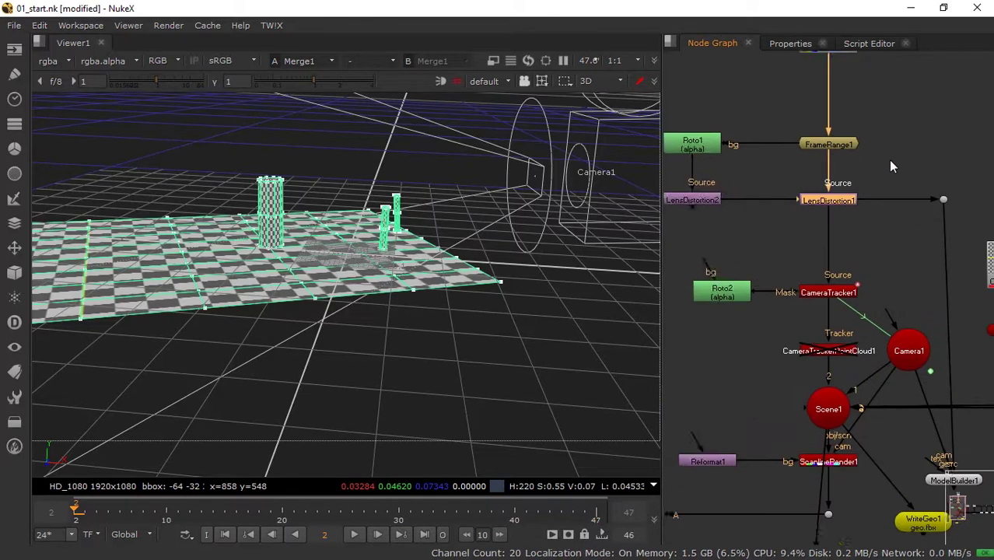
pyautogui.scroll(-2, 891, 163)
pyautogui.scroll(3, 864, 167)
# - Add a Write1 node at the upper right, fed from LensDistortion1, and open its settings
pyautogui.press('Tab')
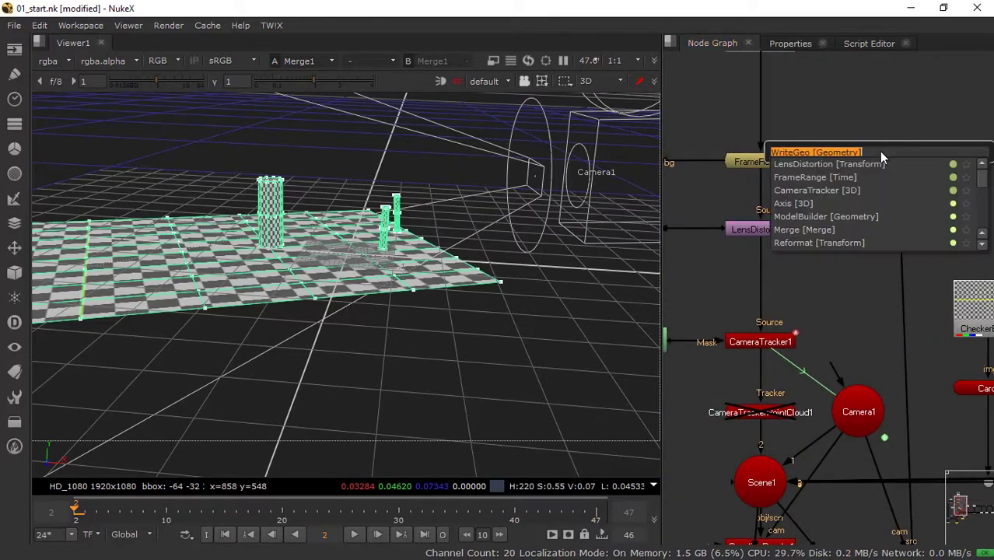
pyautogui.write('wer')
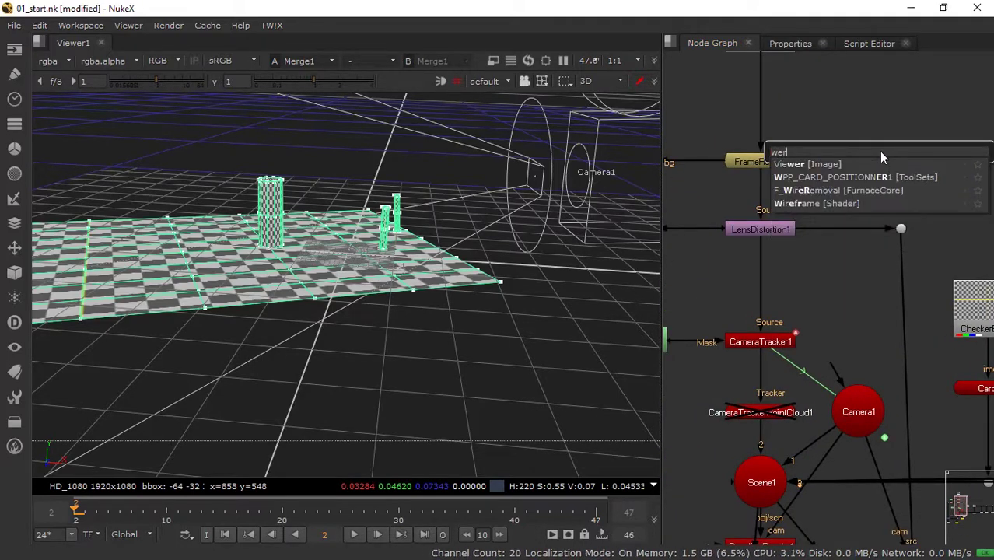
pyautogui.press('BackSpace')
pyautogui.press('BackSpace')
pyautogui.press('BackSpace')
pyautogui.press('Escape')
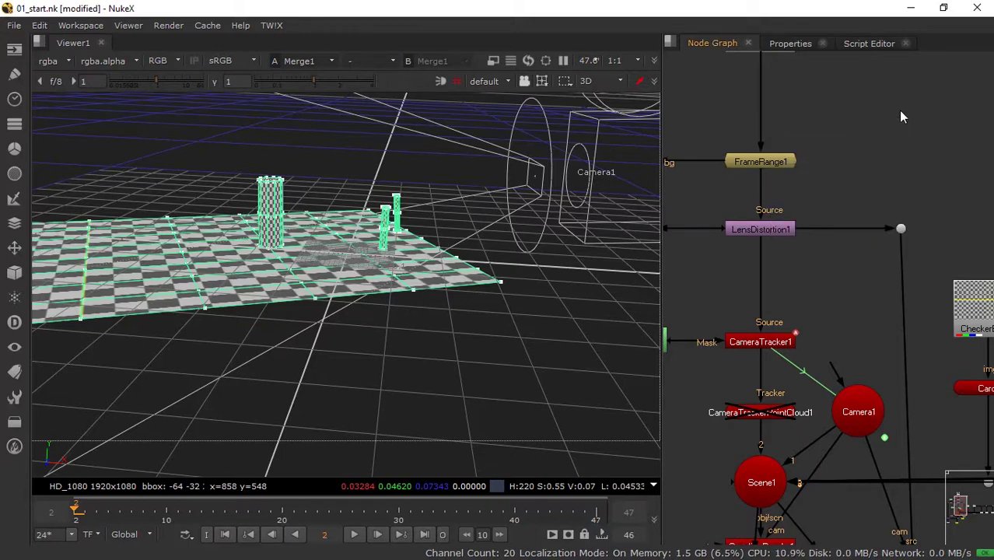
pyautogui.press('w')
pyautogui.click(713, 43)
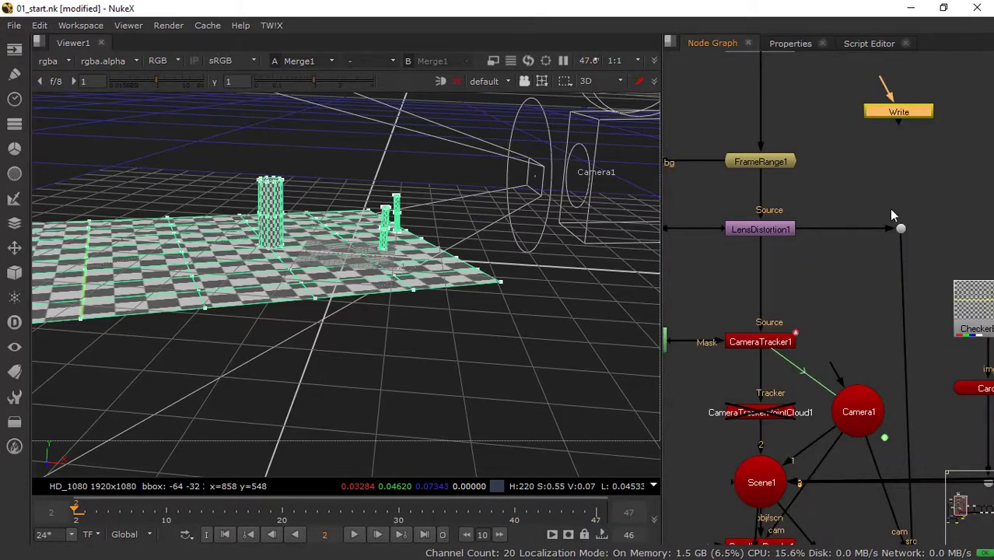
pyautogui.moveTo(899, 112)
pyautogui.mouseDown()
pyautogui.moveTo(937, 130)
pyautogui.moveTo(806, 235)
pyautogui.mouseUp()
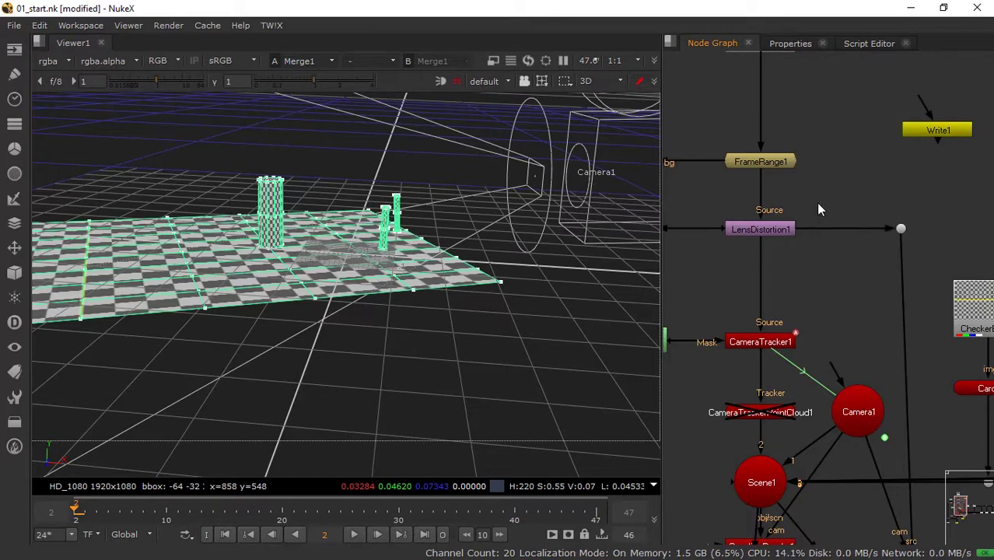
pyautogui.moveTo(924, 109); pyautogui.dragTo(764, 230)
pyautogui.moveTo(935, 137); pyautogui.dragTo(934, 152)
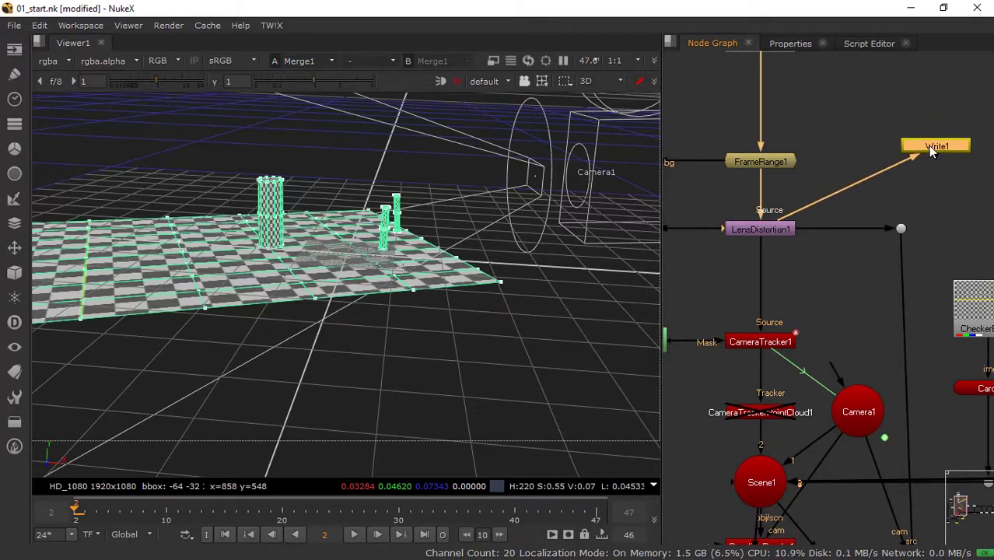
pyautogui.doubleClick(931, 148)
# - Set Write1's file path to D:/exfiles/undistort/undis.####.jpeg
pyautogui.click(765, 142)
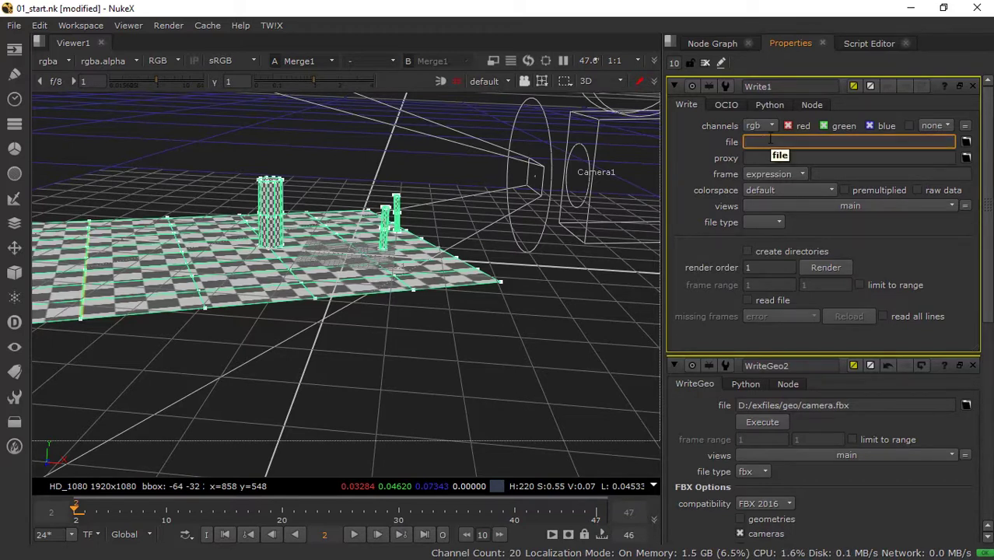
pyautogui.write('D:/exfiles/geo/geo.fbx')
pyautogui.press('BackSpace')
pyautogui.press('BackSpace')
pyautogui.press('BackSpace')
pyautogui.press('BackSpace')
pyautogui.press('BackSpace')
pyautogui.press('BackSpace')
pyautogui.press('BackSpace')
pyautogui.press('BackSpace')
pyautogui.press('BackSpace')
pyautogui.press('BackSpace')
pyautogui.write('u')
pyautogui.write('ndi')
pyautogui.write('stort/')
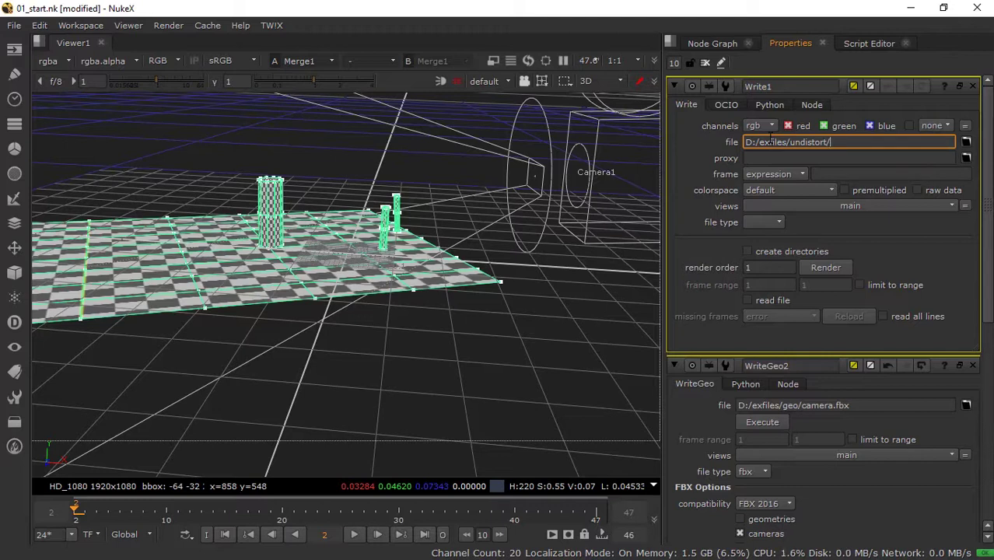
pyautogui.write('und')
pyautogui.write('is.')
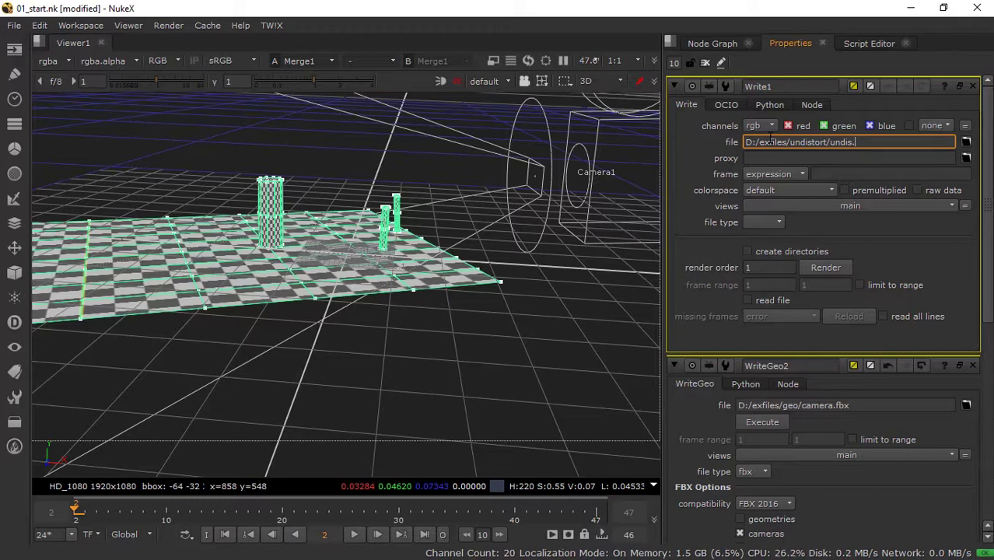
pyautogui.write('####')
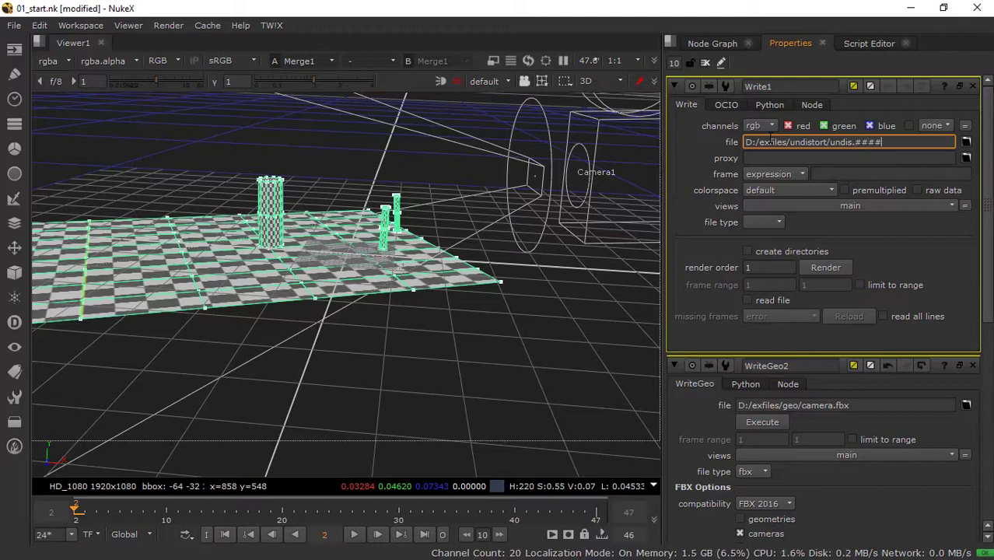
pyautogui.write('.exr')
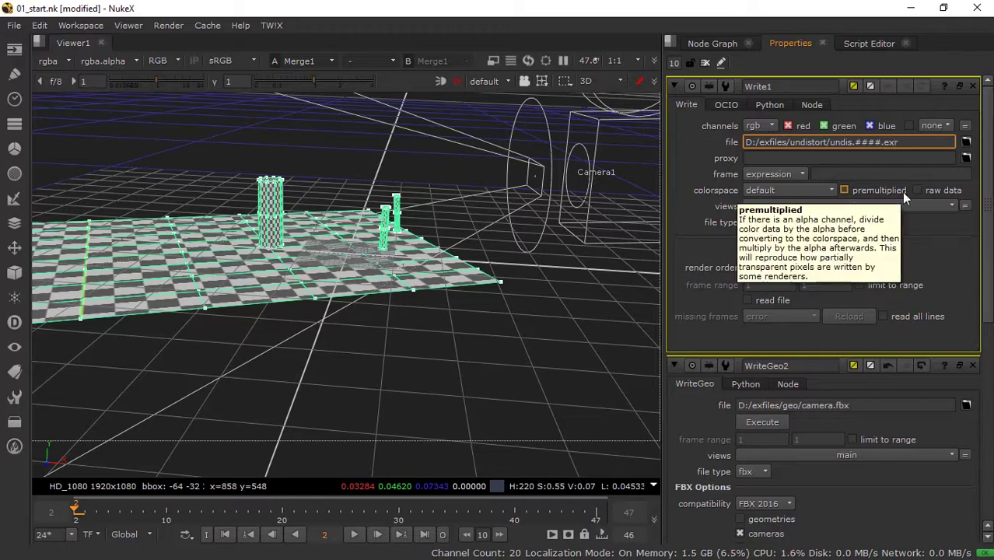
pyautogui.press('BackSpace')
pyautogui.press('BackSpace')
pyautogui.press('BackSpace')
pyautogui.write('jpeg')
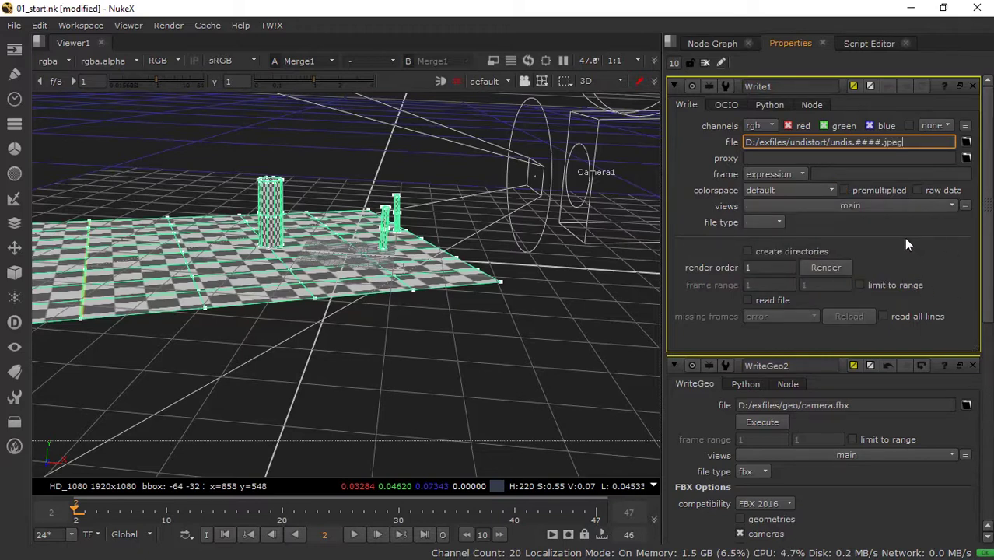
pyautogui.press('Return')
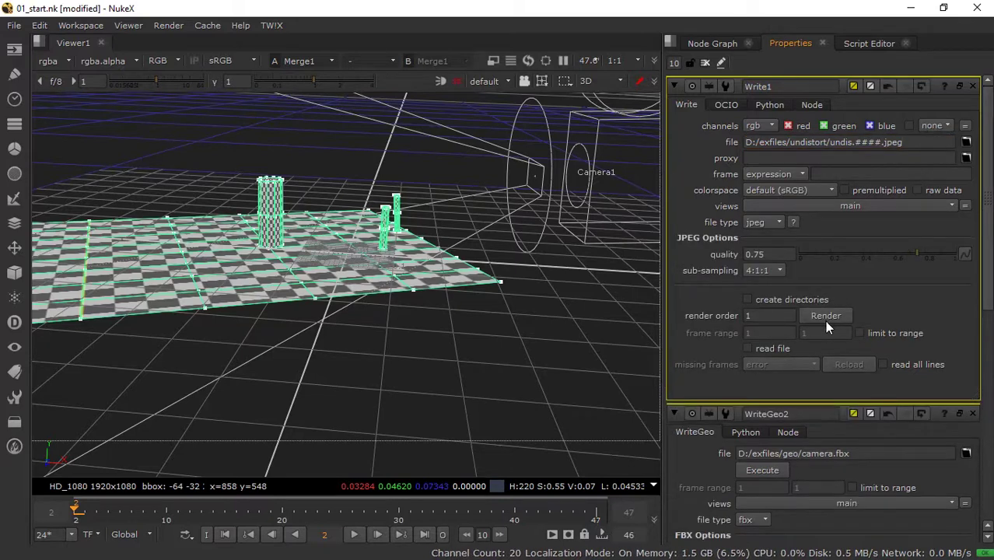
# - Render Write1 for frames 2-47, then return to the node graph framing all nodes
pyautogui.click(826, 316)
pyautogui.click(532, 248)
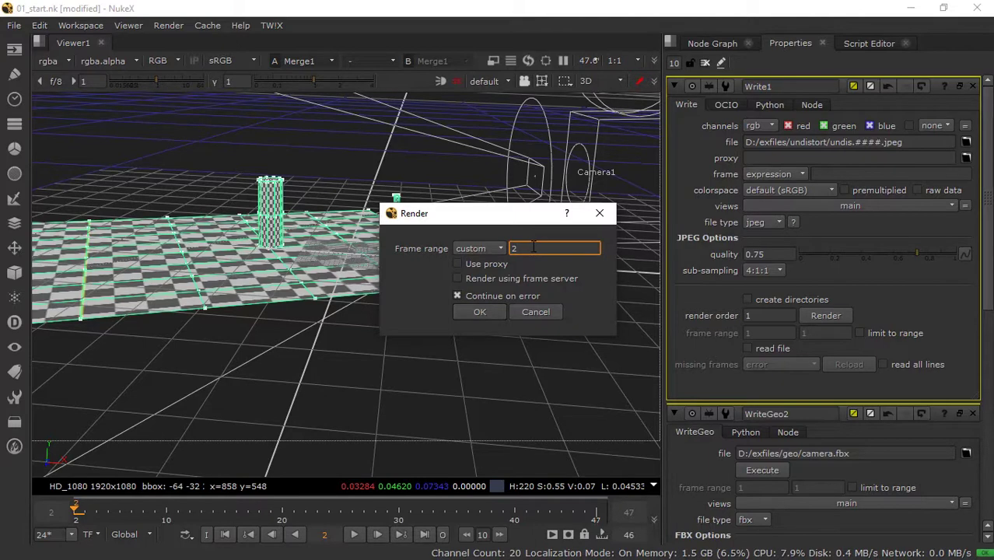
pyautogui.write('-47')
pyautogui.click(491, 311)
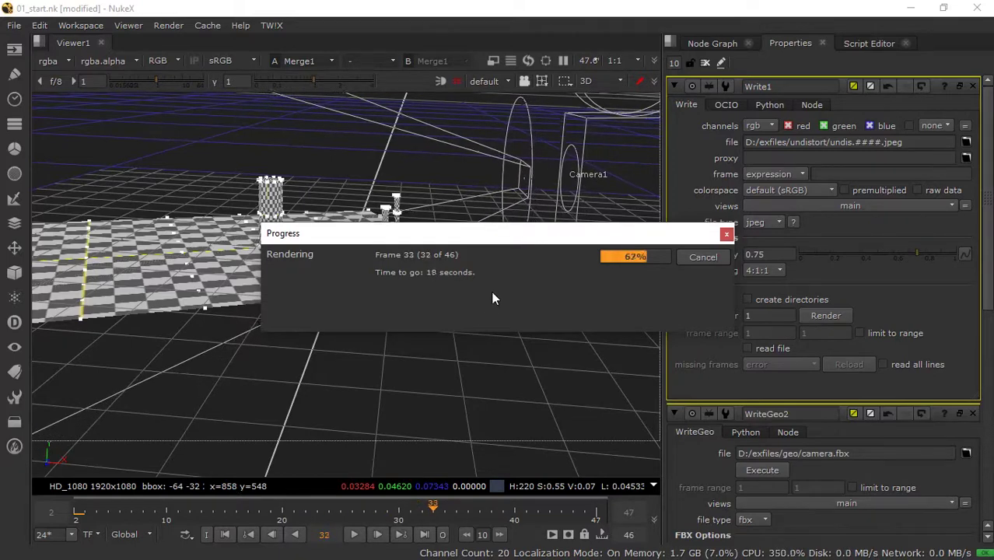
pyautogui.click(705, 44)
pyautogui.press('f')
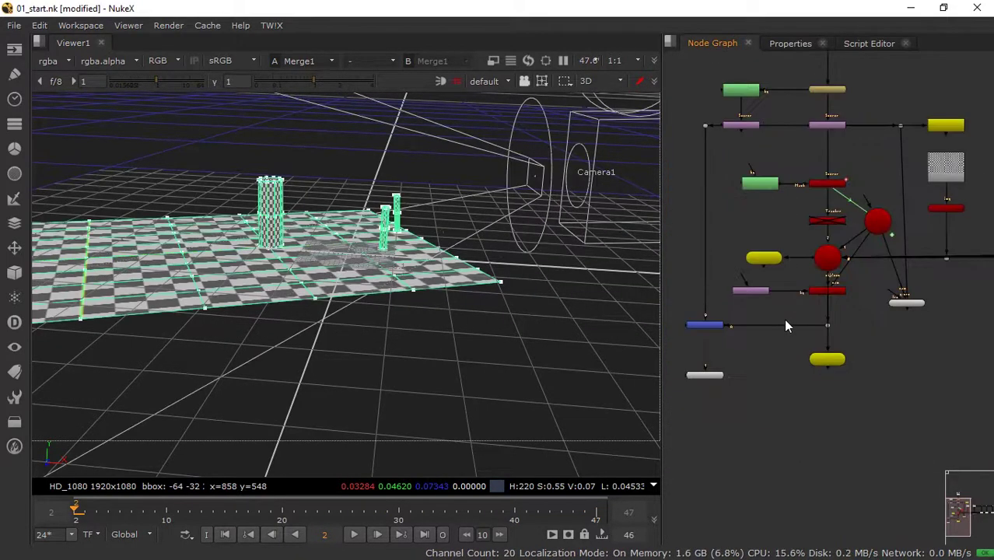